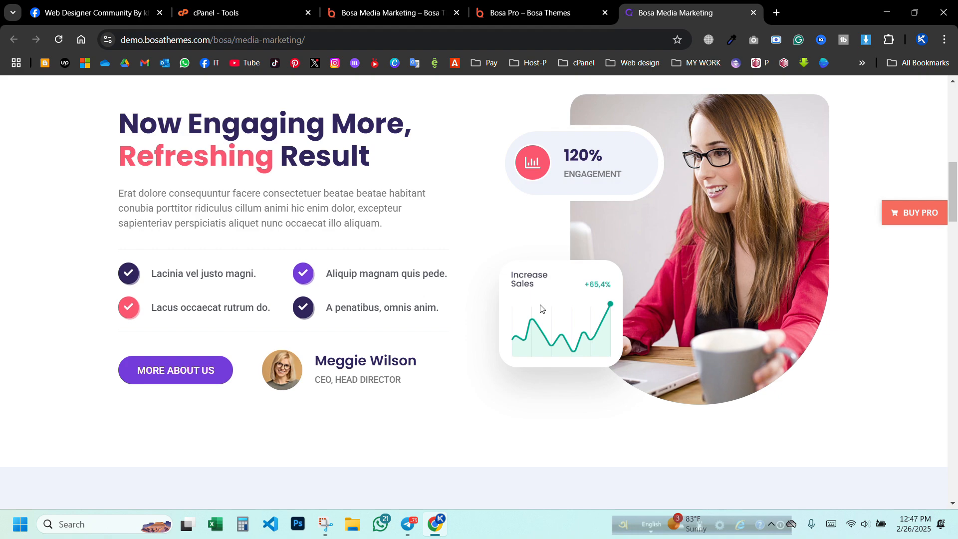
Step: Look through the Bosa Media Marketing demo home page, including its service cards, partner logos and client reviews
{"action": "scroll", "coordinate": [540, 308], "scroll_direction": "down", "scroll_amount": 15}
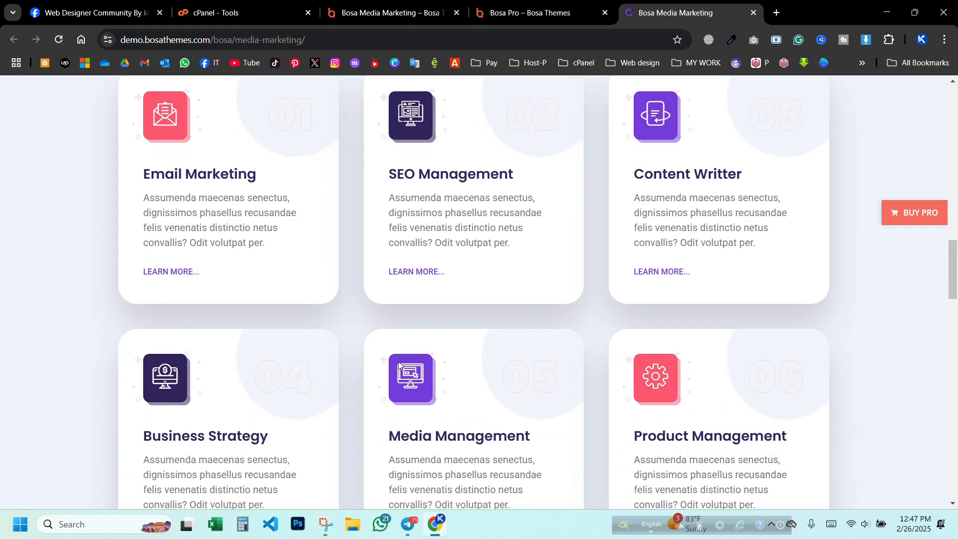
{"action": "scroll", "coordinate": [387, 368], "scroll_direction": "down", "scroll_amount": 6}
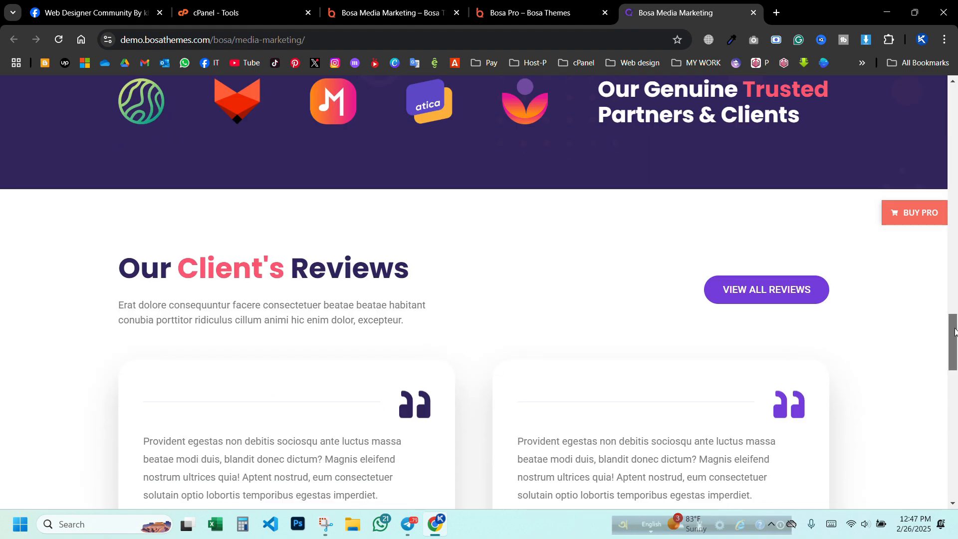
{"action": "left_click_drag", "start_coordinate": [954, 332], "coordinate": [951, 310]}
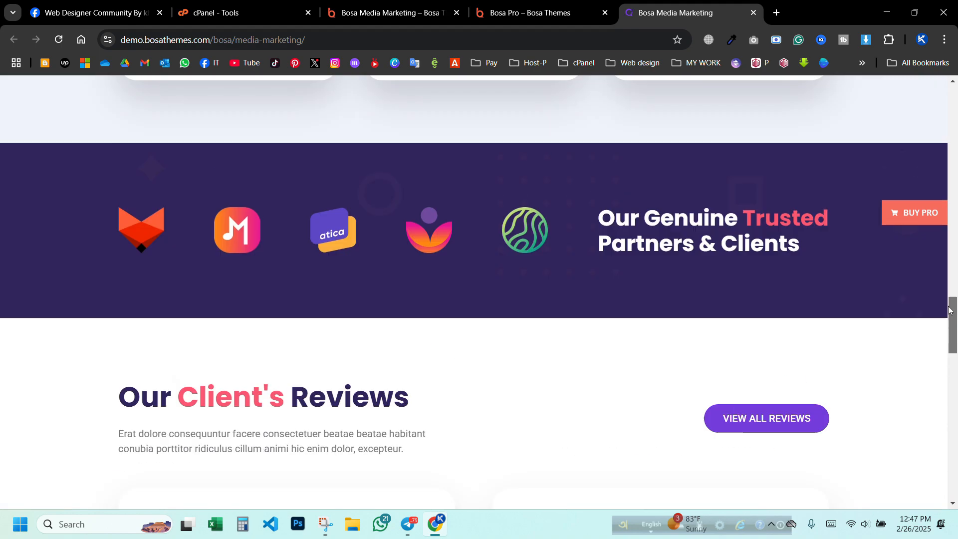
{"action": "scroll", "coordinate": [822, 252], "scroll_direction": "up", "scroll_amount": 20}
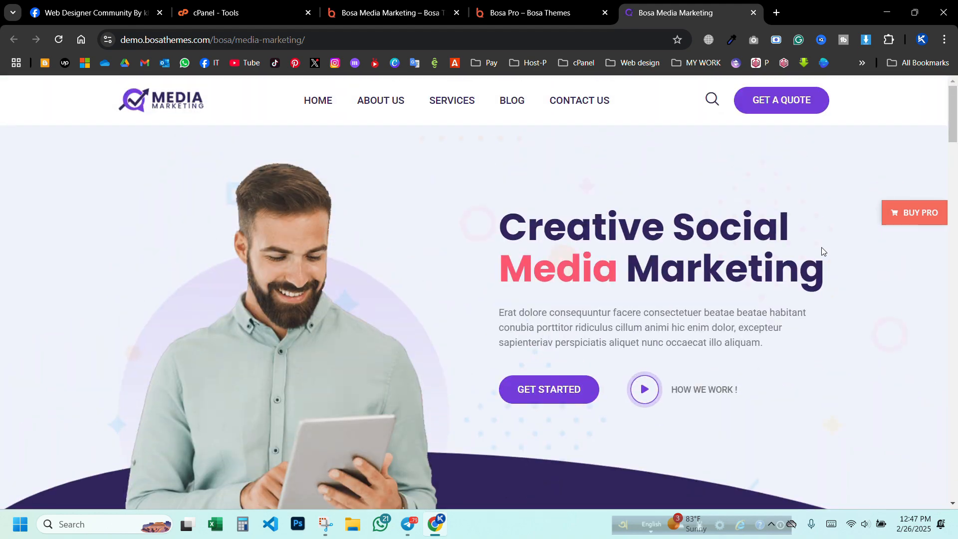
{"action": "scroll", "coordinate": [823, 251], "scroll_direction": "down", "scroll_amount": 1}
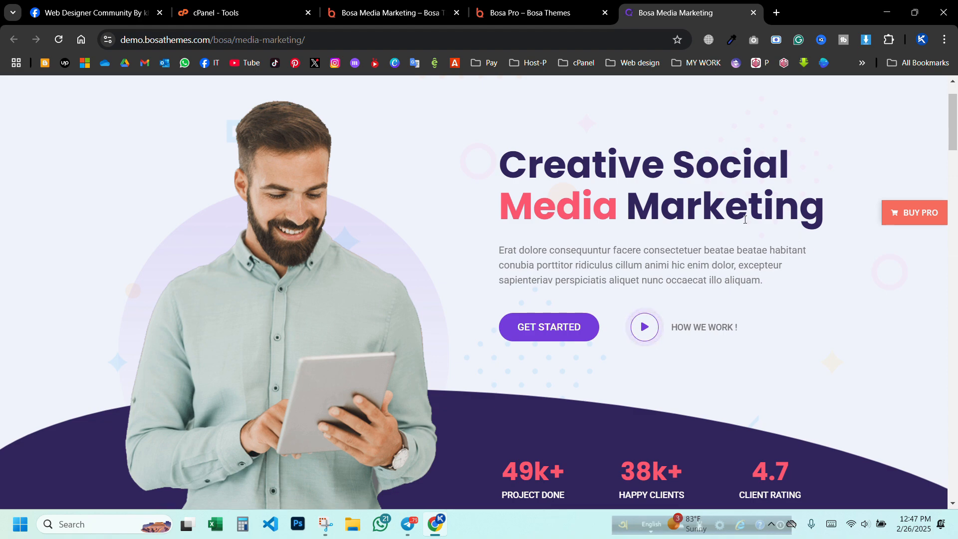
{"action": "mouse_move", "coordinate": [955, 133]}
{"action": "left_mouse_down"}
{"action": "mouse_move", "coordinate": [955, 125]}
{"action": "mouse_move", "coordinate": [955, 494]}
{"action": "mouse_move", "coordinate": [955, 114]}
{"action": "left_mouse_up"}
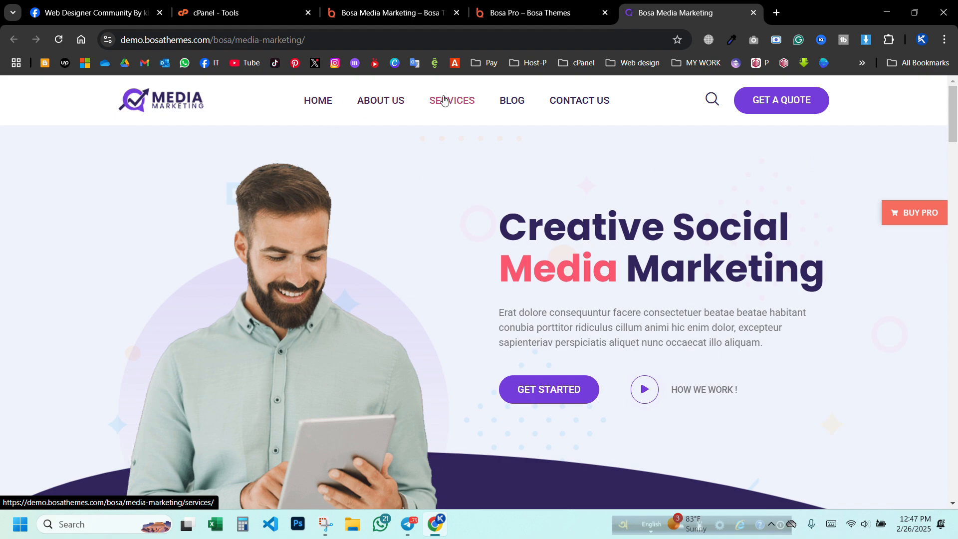
Step: Browse the demo site's Services and Contact Us pages, and return to its home page
{"action": "left_click", "coordinate": [461, 101]}
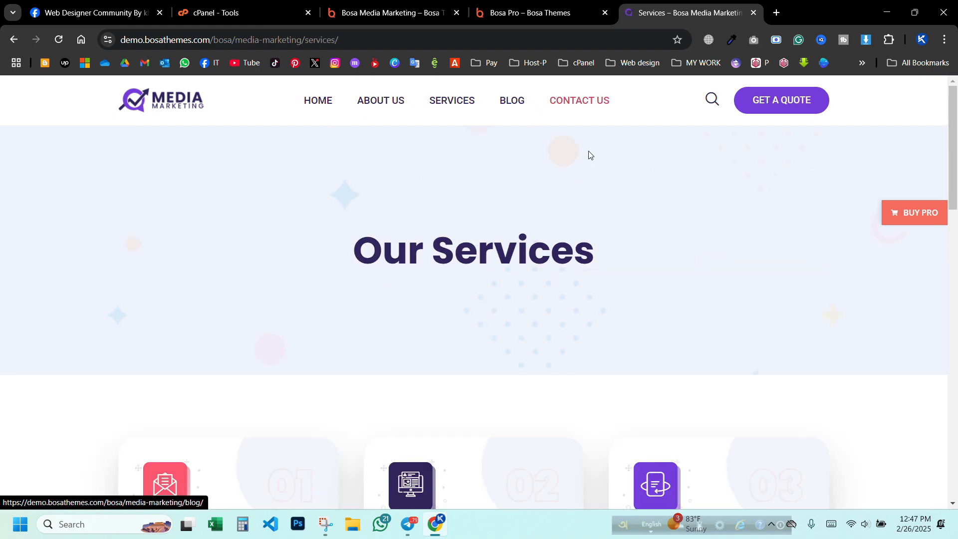
{"action": "scroll", "coordinate": [543, 194], "scroll_direction": "down", "scroll_amount": 5}
{"action": "scroll", "coordinate": [543, 195], "scroll_direction": "down", "scroll_amount": 10}
{"action": "scroll", "coordinate": [543, 202], "scroll_direction": "up", "scroll_amount": 15}
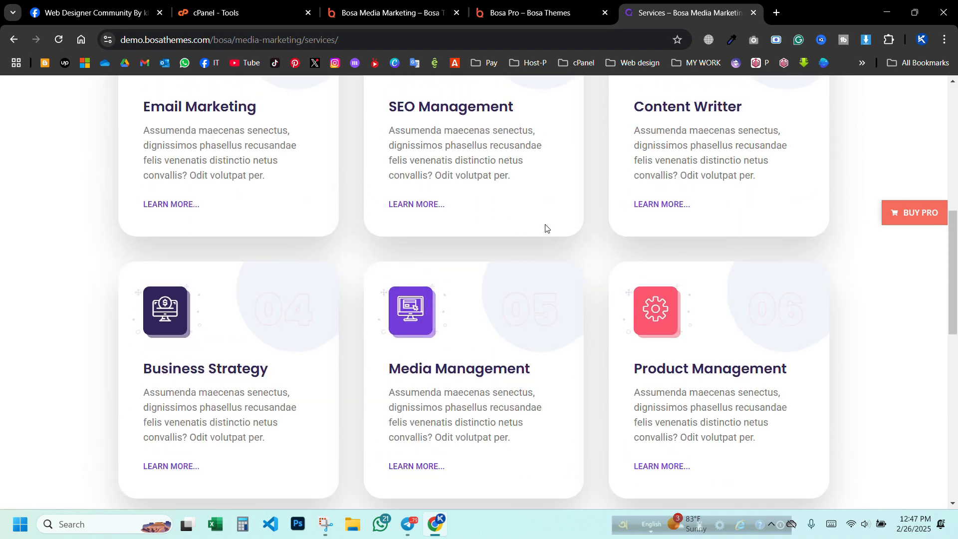
{"action": "left_click", "coordinate": [574, 100]}
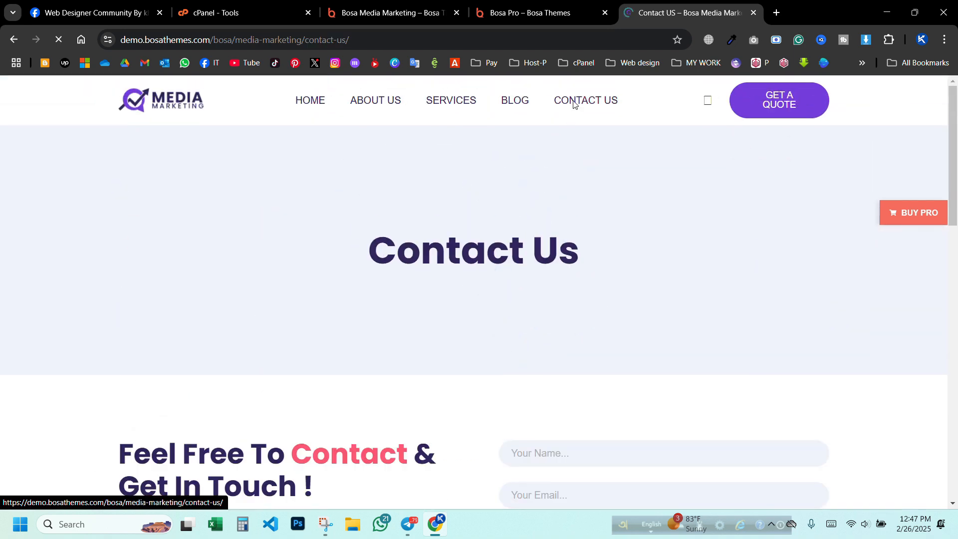
{"action": "left_click", "coordinate": [191, 101]}
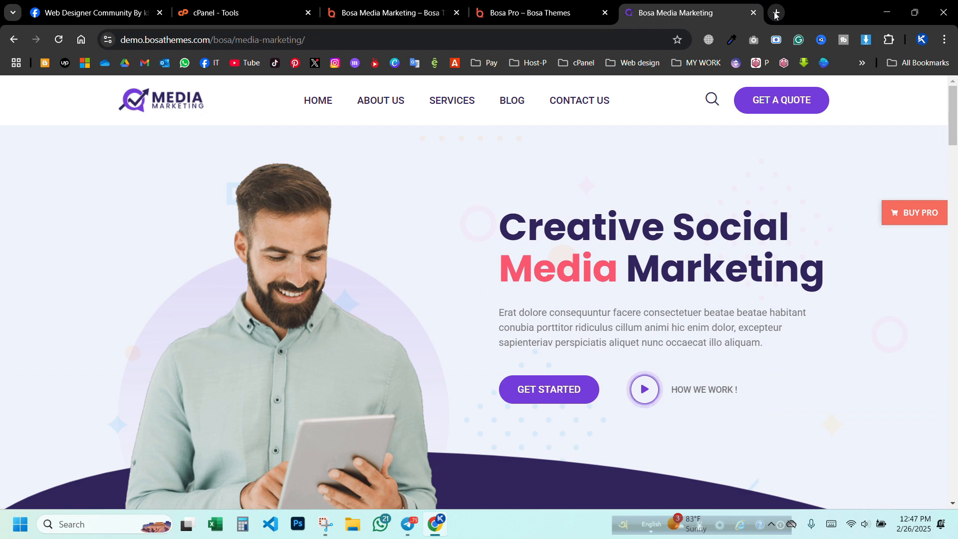
Step: Search Google for putulhost in a new browser tab and open the Putul Host website
{"action": "left_click", "coordinate": [777, 12]}
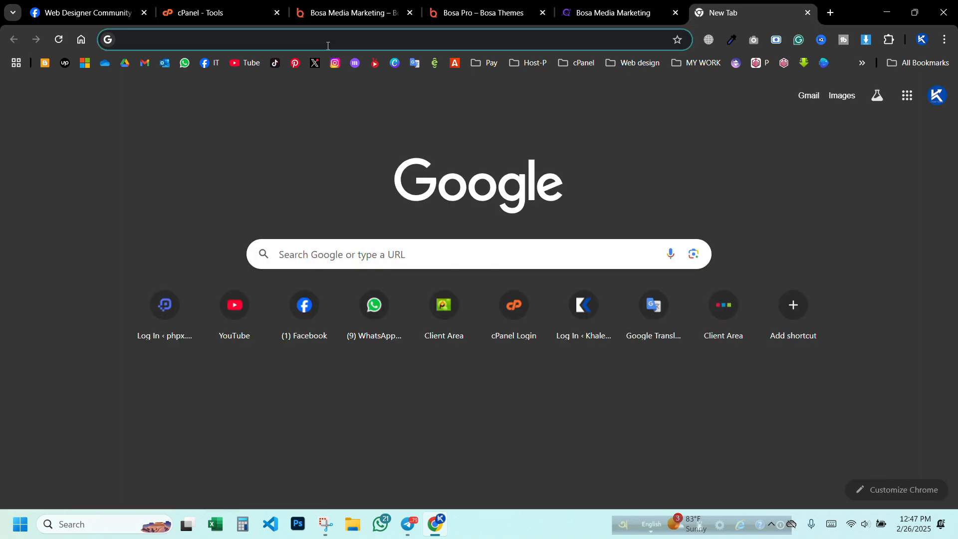
{"action": "type", "text": "putulhost"}
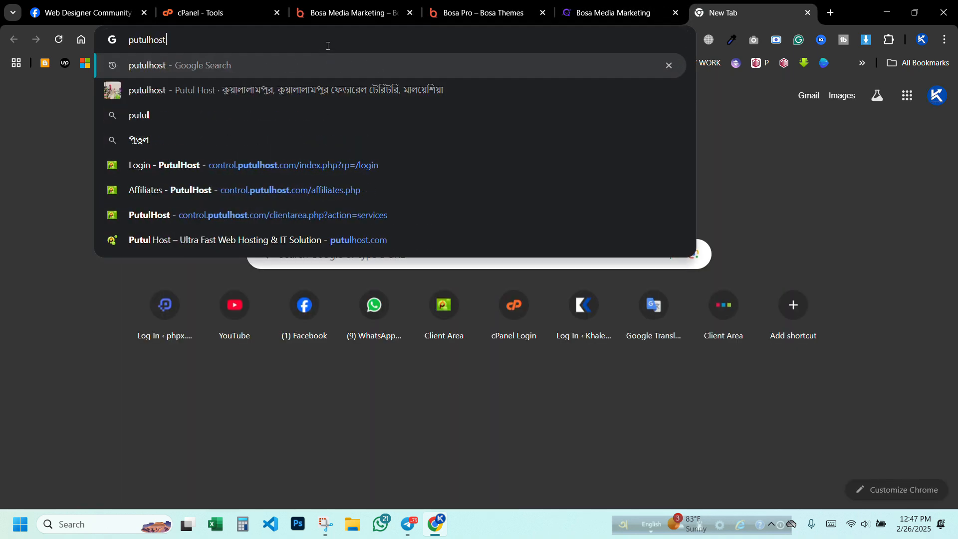
{"action": "key", "text": "Return"}
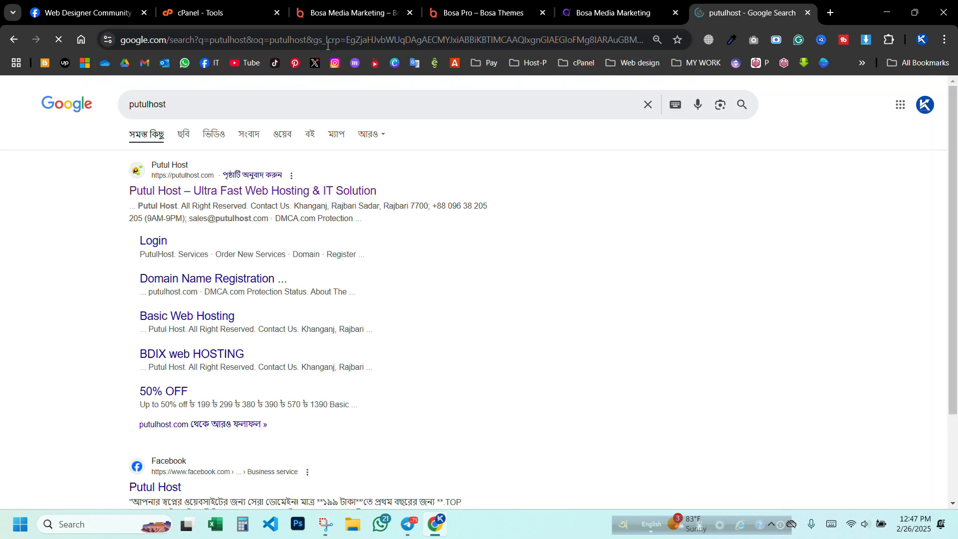
{"action": "left_click", "coordinate": [300, 192]}
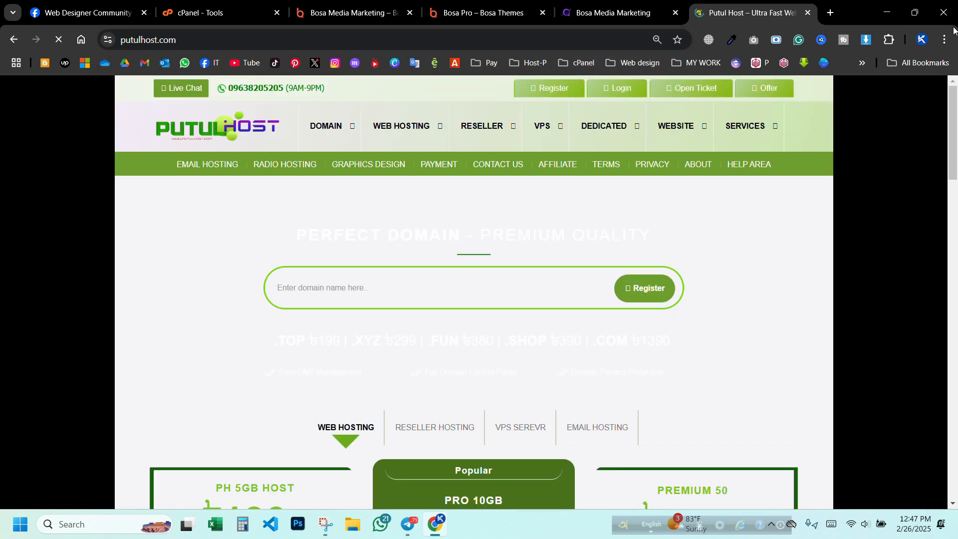
Step: Examine the domain prices, web hosting plans and extra benefits on the Putul Host home page
{"action": "scroll", "coordinate": [321, 235], "scroll_direction": "down", "scroll_amount": 6}
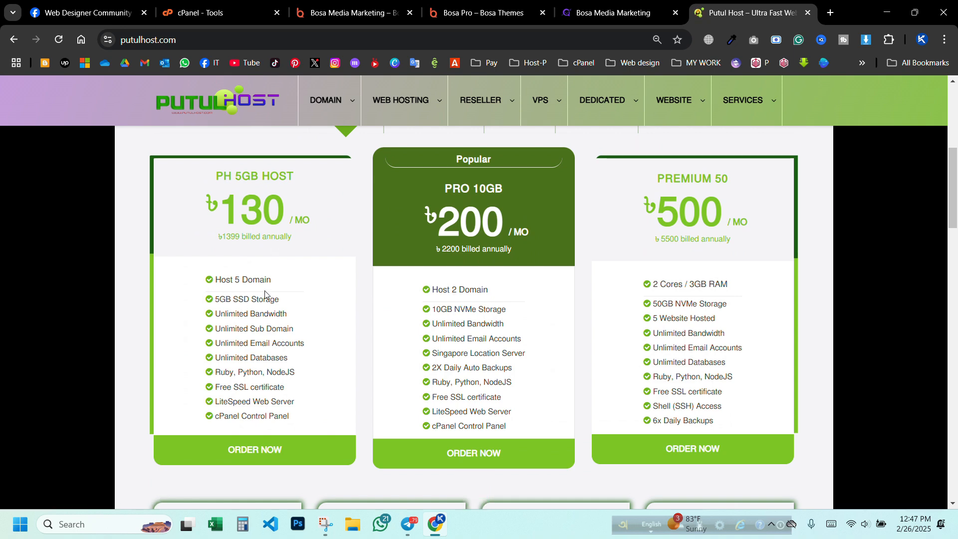
{"action": "scroll", "coordinate": [284, 256], "scroll_direction": "up", "scroll_amount": 5}
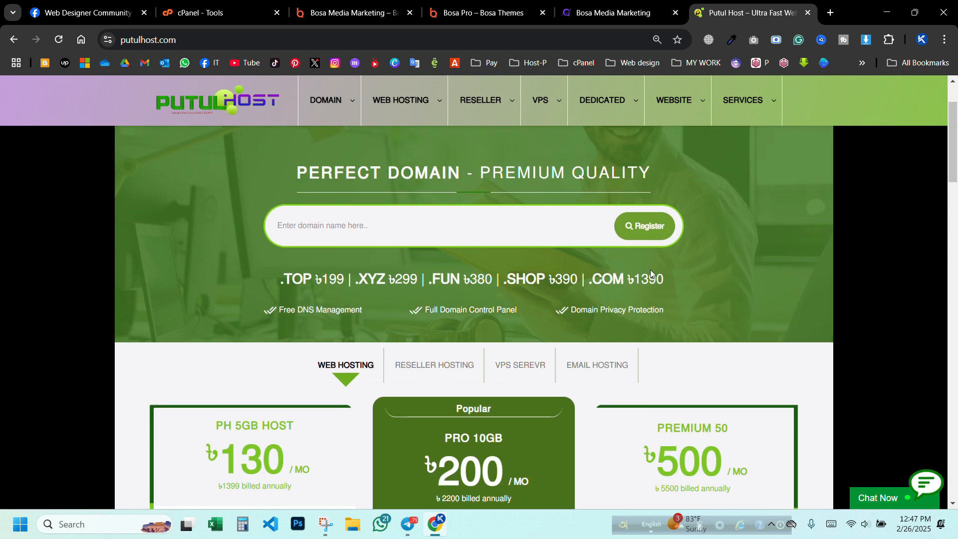
{"action": "scroll", "coordinate": [360, 274], "scroll_direction": "down", "scroll_amount": 7}
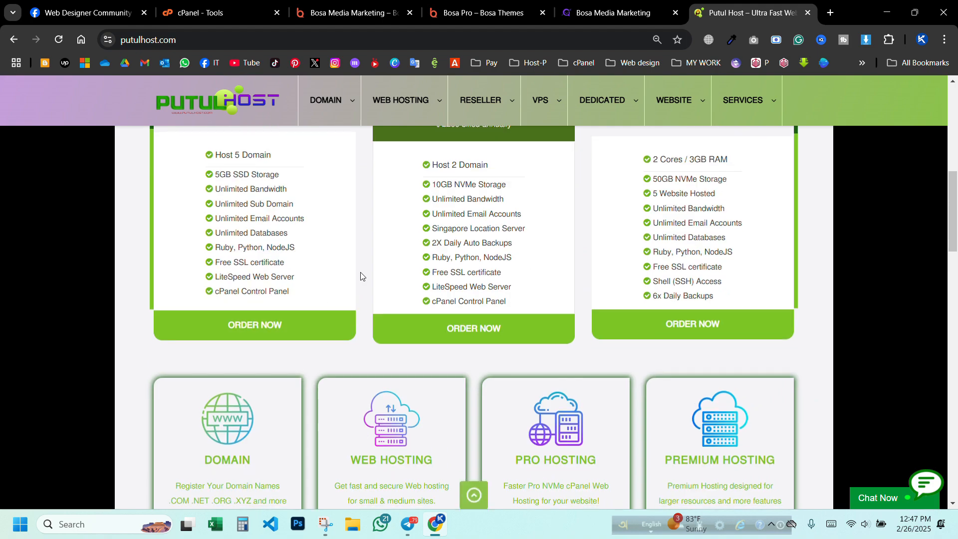
{"action": "scroll", "coordinate": [389, 260], "scroll_direction": "up", "scroll_amount": 6}
{"action": "scroll", "coordinate": [404, 245], "scroll_direction": "down", "scroll_amount": 20}
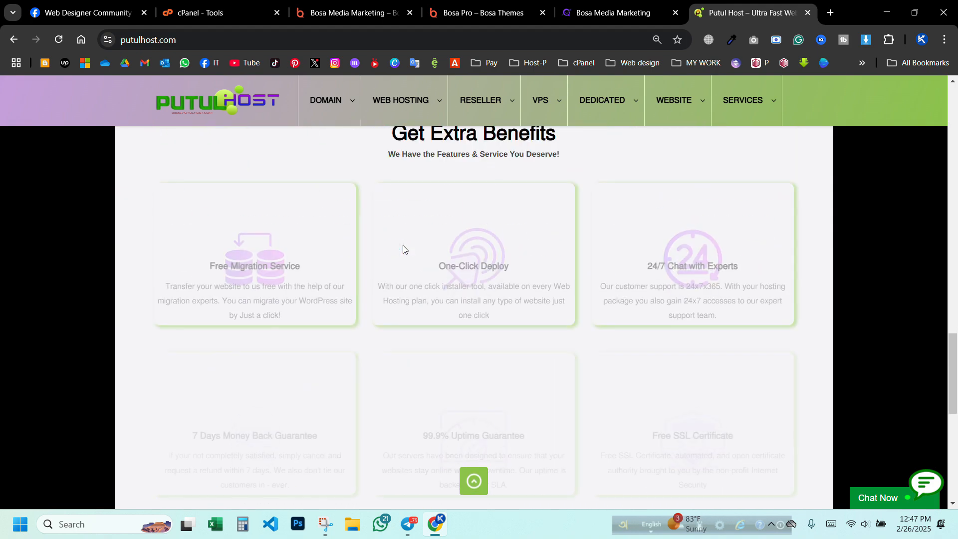
{"action": "scroll", "coordinate": [403, 250], "scroll_direction": "up", "scroll_amount": 20}
Step: Search Google for namecheap, open the Namecheap website and look over its home page
{"action": "left_click", "coordinate": [218, 39]}
{"action": "type", "text": "n"}
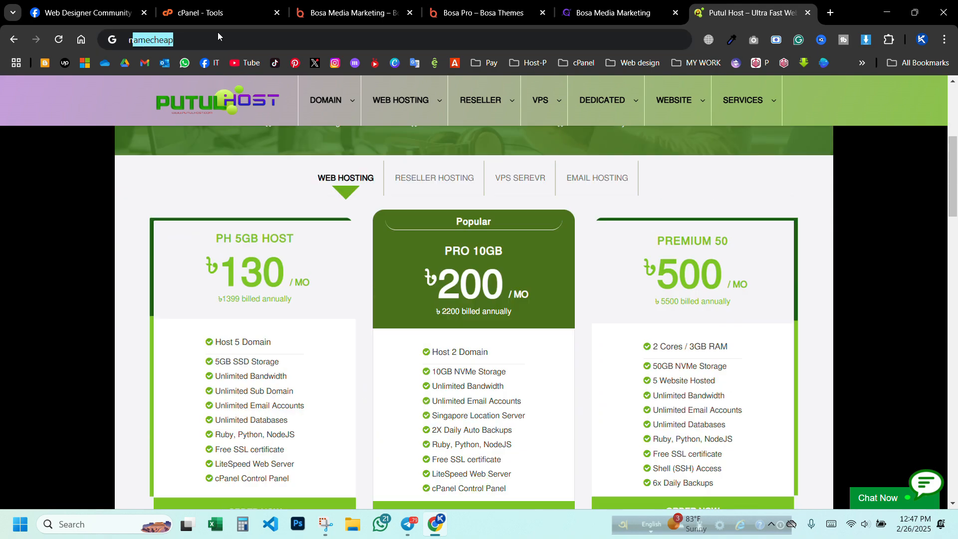
{"action": "type", "text": "ame"}
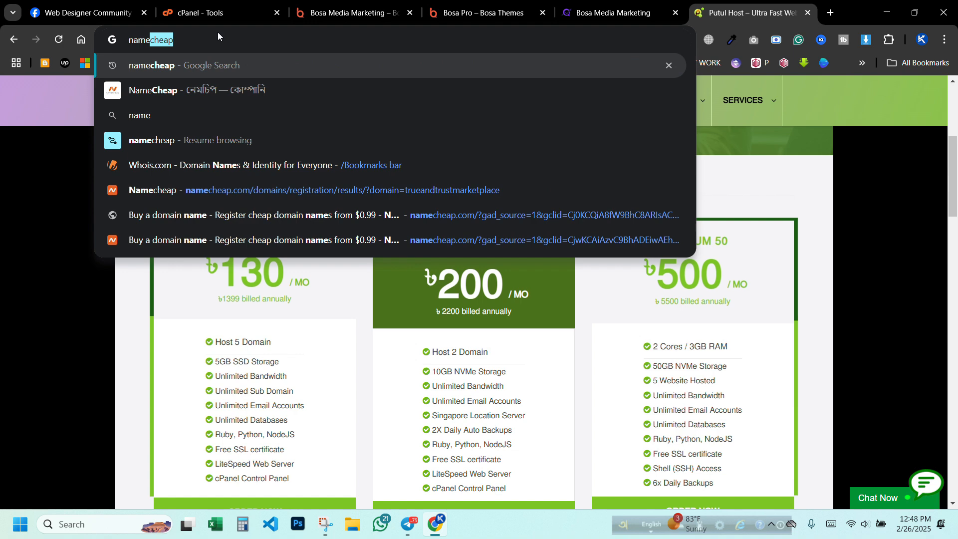
{"action": "key", "text": "Return"}
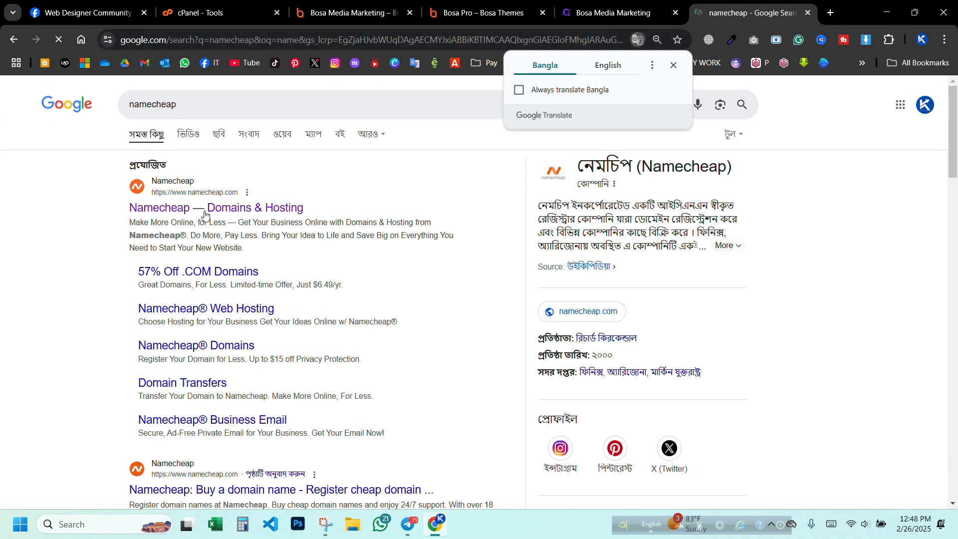
{"action": "left_click", "coordinate": [206, 211]}
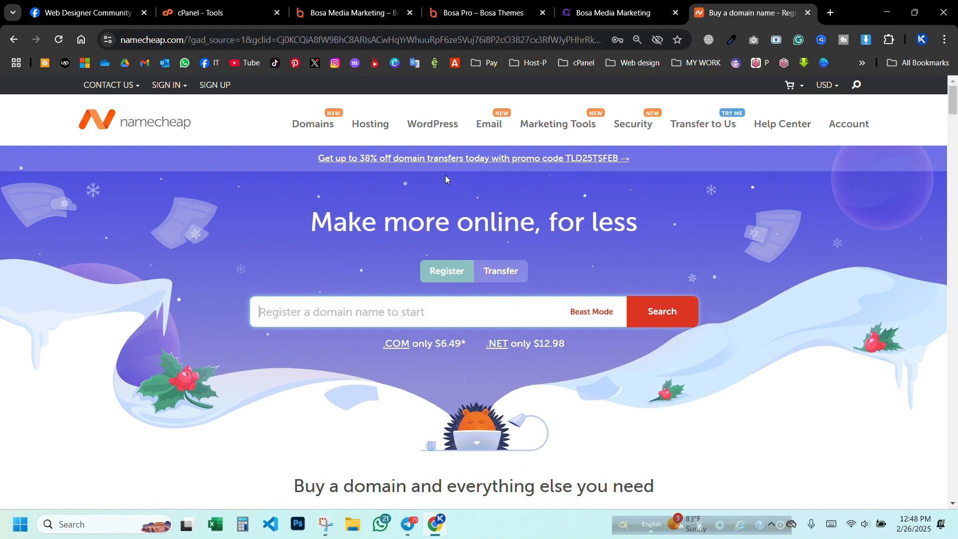
{"action": "scroll", "coordinate": [436, 313], "scroll_direction": "down", "scroll_amount": 10}
{"action": "scroll", "coordinate": [601, 310], "scroll_direction": "up", "scroll_amount": 10}
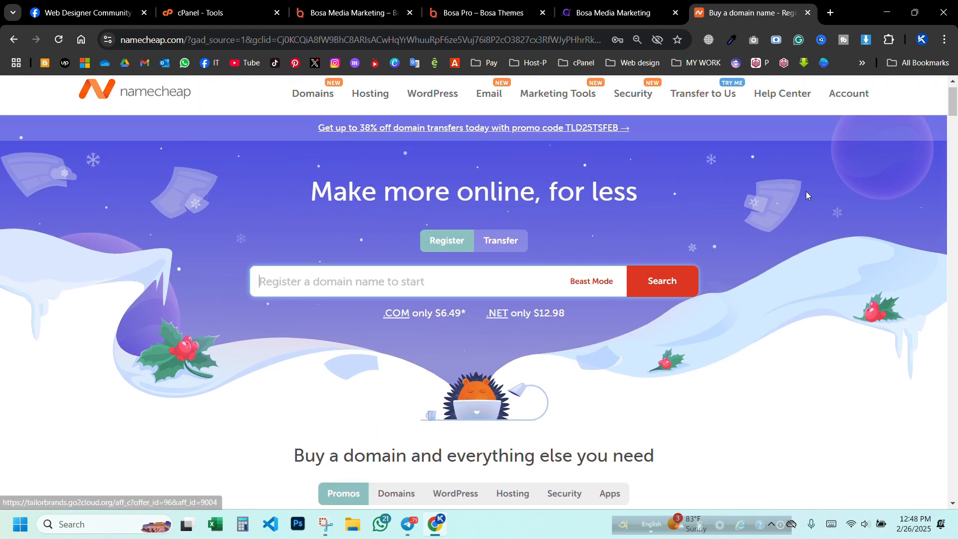
Step: Go back to the Putul Host website, review its domain prices and web hosting plans, and close the site
{"action": "left_click", "coordinate": [13, 40]}
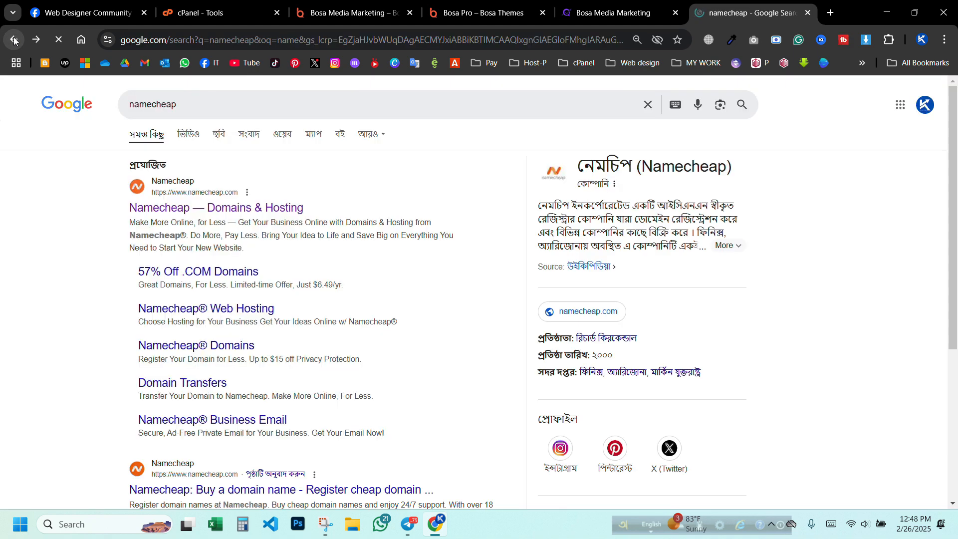
{"action": "left_click", "coordinate": [12, 39]}
{"action": "scroll", "coordinate": [308, 273], "scroll_direction": "up", "scroll_amount": 5}
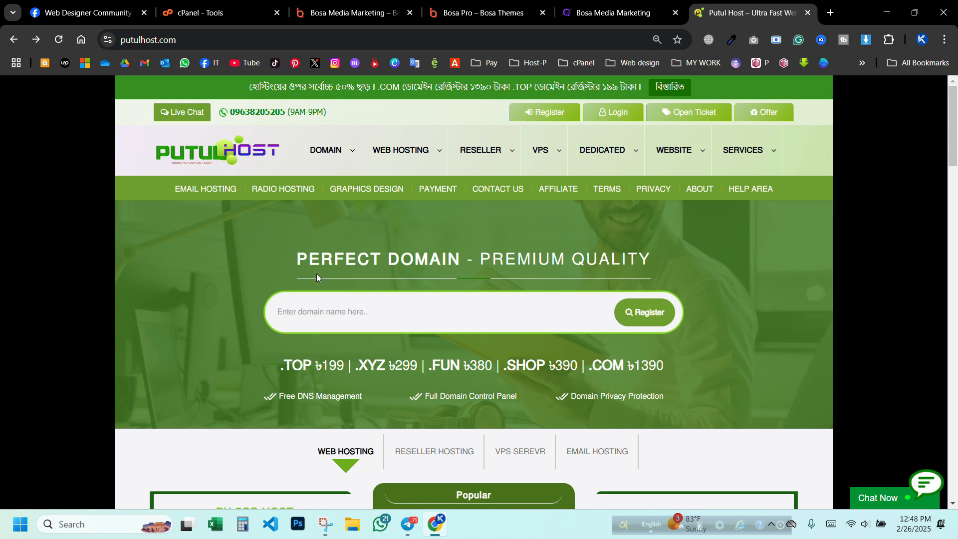
{"action": "scroll", "coordinate": [349, 276], "scroll_direction": "down", "scroll_amount": 4}
{"action": "scroll", "coordinate": [610, 163], "scroll_direction": "down", "scroll_amount": 4}
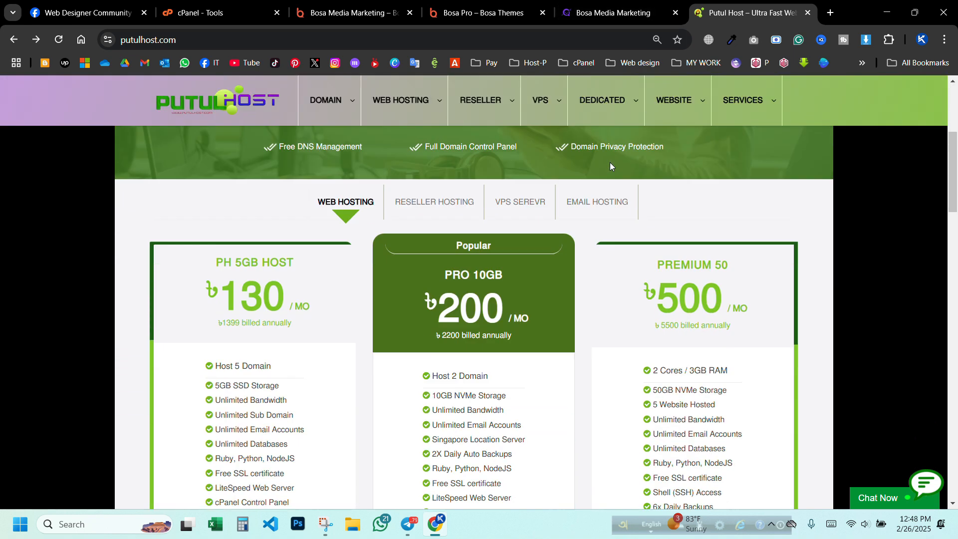
{"action": "scroll", "coordinate": [386, 217], "scroll_direction": "up", "scroll_amount": 1}
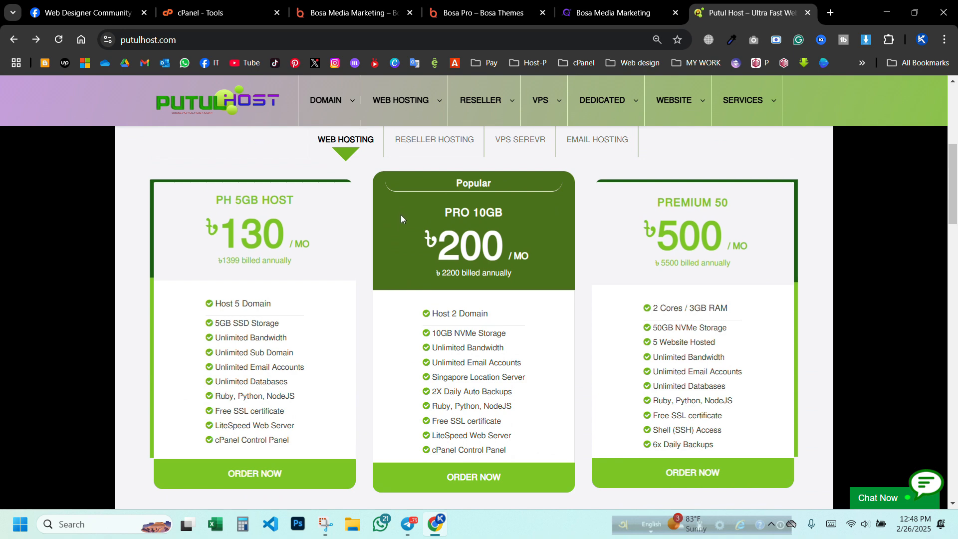
{"action": "key", "text": "Home"}
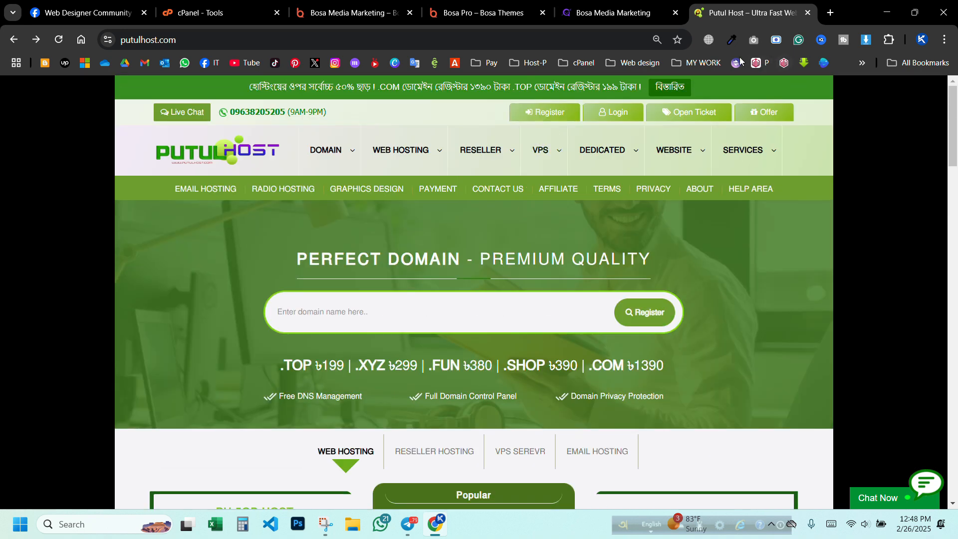
{"action": "left_click", "coordinate": [808, 14]}
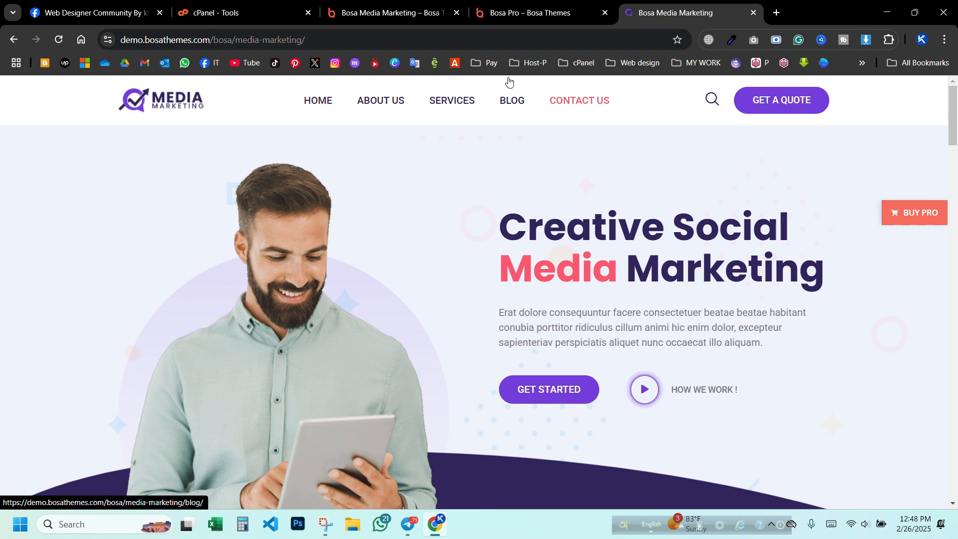
Step: Switch to the cPanel tools page and open the Domains tool
{"action": "left_click", "coordinate": [244, 7]}
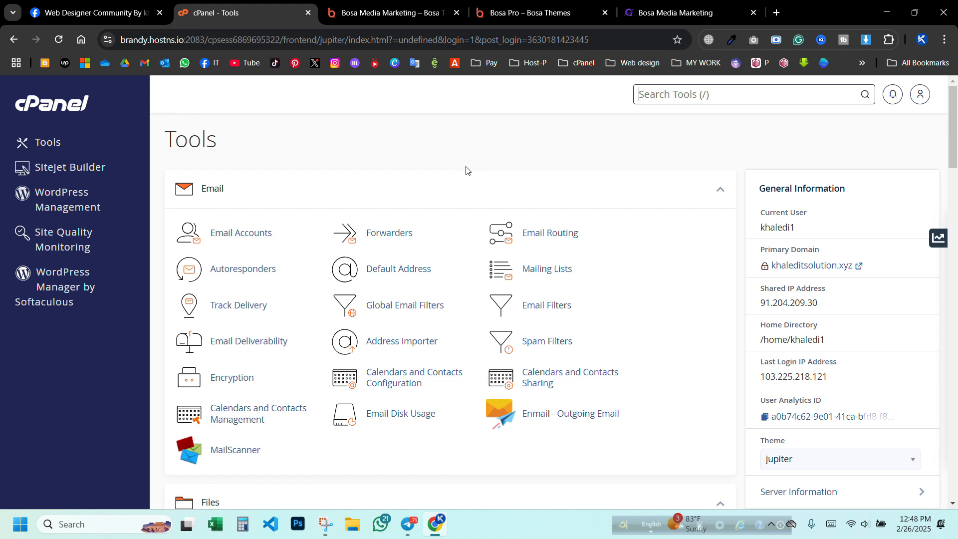
{"action": "scroll", "coordinate": [462, 173], "scroll_direction": "down", "scroll_amount": 10}
{"action": "scroll", "coordinate": [456, 173], "scroll_direction": "down", "scroll_amount": 2}
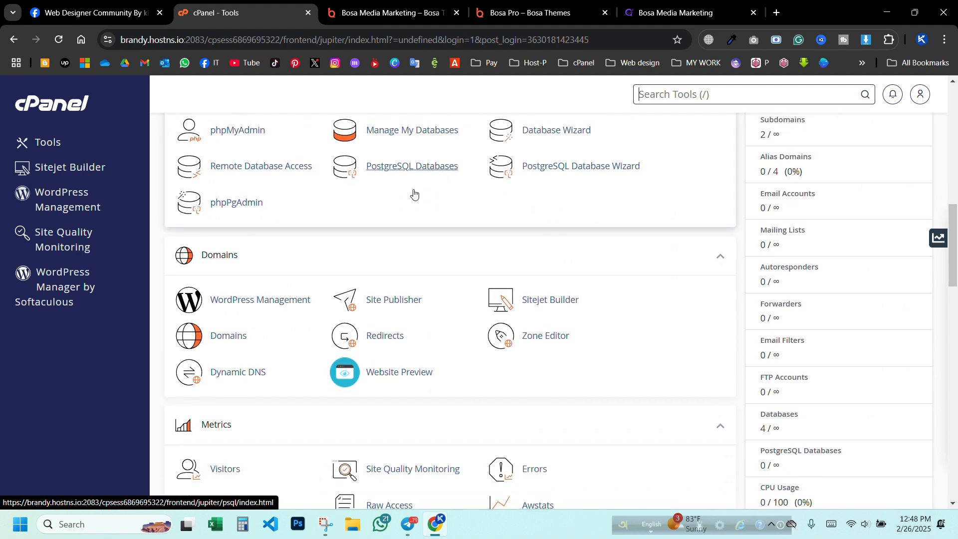
{"action": "left_click", "coordinate": [218, 336]}
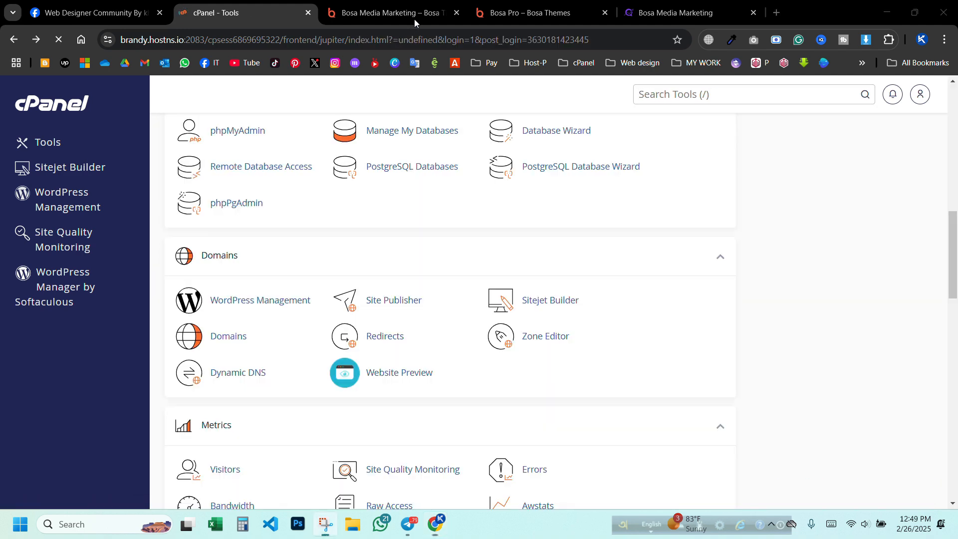
Step: Look through the cPanel tools for WordPress Manager by Softaculous in the Software section
{"action": "scroll", "coordinate": [505, 208], "scroll_direction": "down", "scroll_amount": 10}
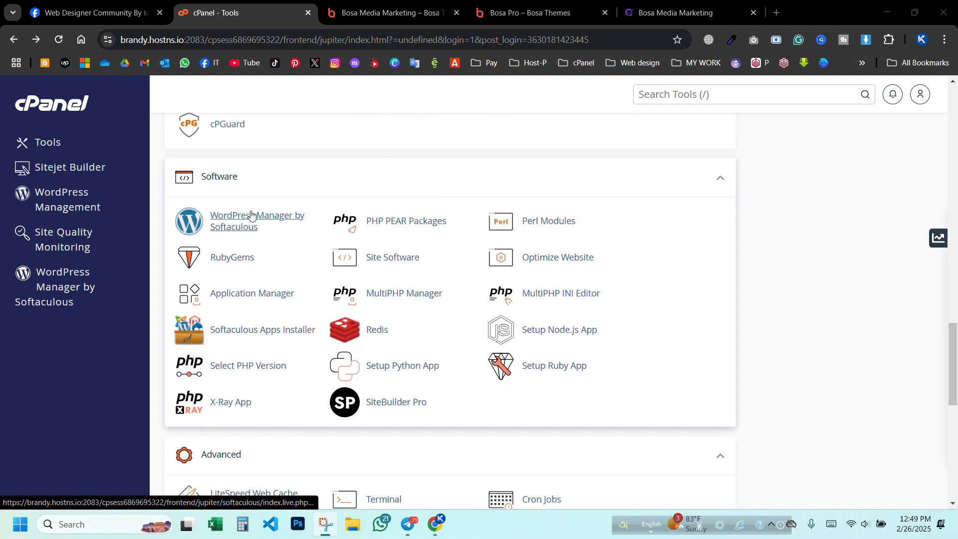
{"action": "scroll", "coordinate": [304, 265], "scroll_direction": "up", "scroll_amount": 15}
{"action": "scroll", "coordinate": [350, 199], "scroll_direction": "up", "scroll_amount": 5}
{"action": "scroll", "coordinate": [364, 274], "scroll_direction": "down", "scroll_amount": 15}
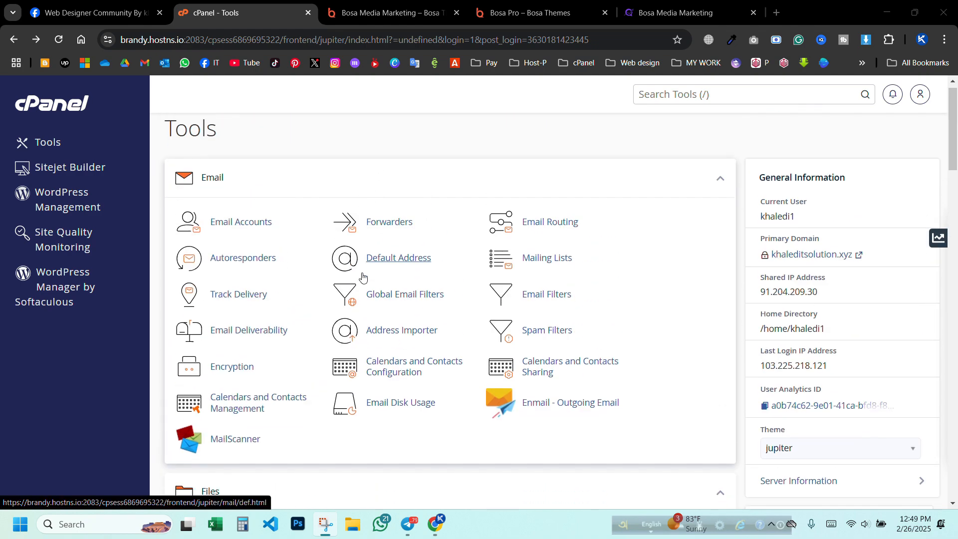
{"action": "scroll", "coordinate": [345, 282], "scroll_direction": "down", "scroll_amount": 2}
{"action": "scroll", "coordinate": [235, 298], "scroll_direction": "up", "scroll_amount": 4}
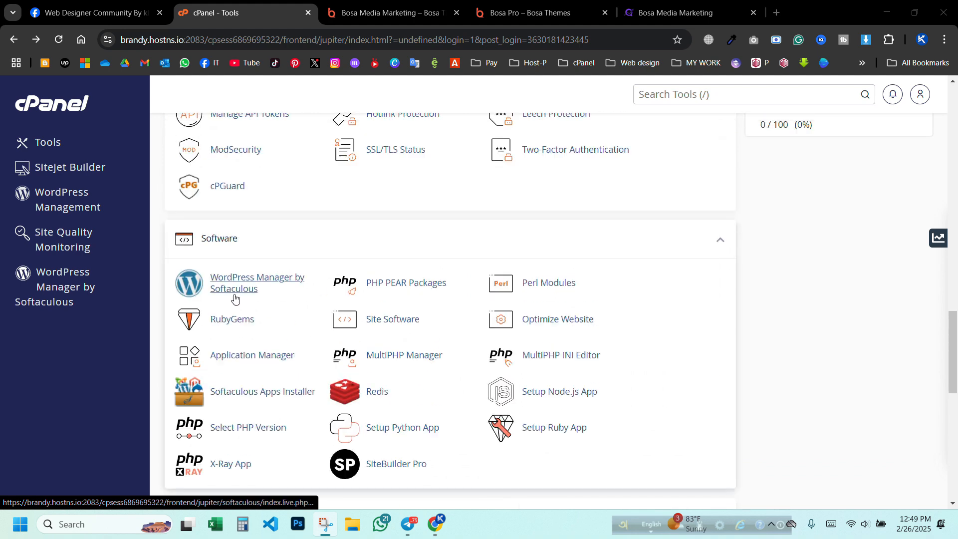
Step: Open WordPress Manager by Softaculous, look through the Web Designer Community Facebook group's posts, and close the group page
{"action": "left_click", "coordinate": [241, 289]}
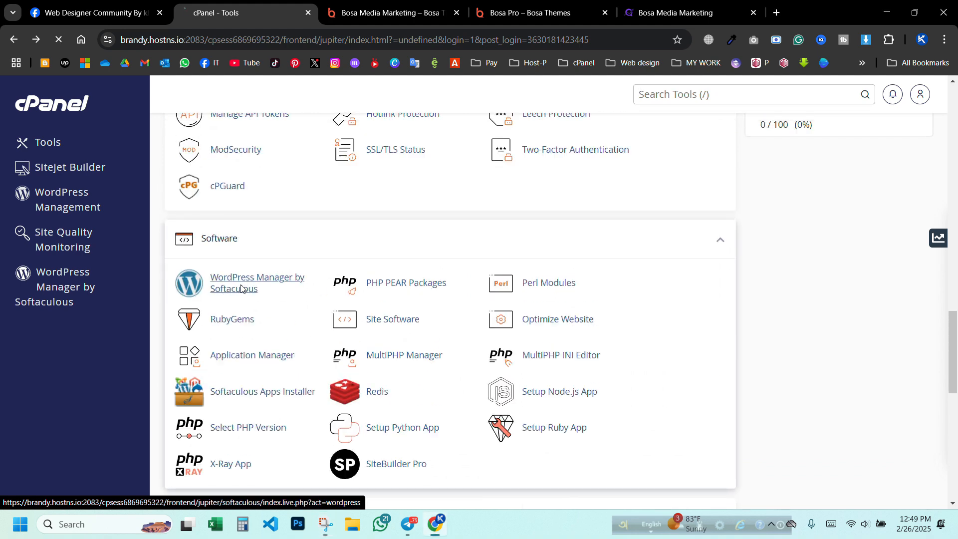
{"action": "left_click", "coordinate": [100, 9]}
{"action": "scroll", "coordinate": [233, 230], "scroll_direction": "up", "scroll_amount": 3}
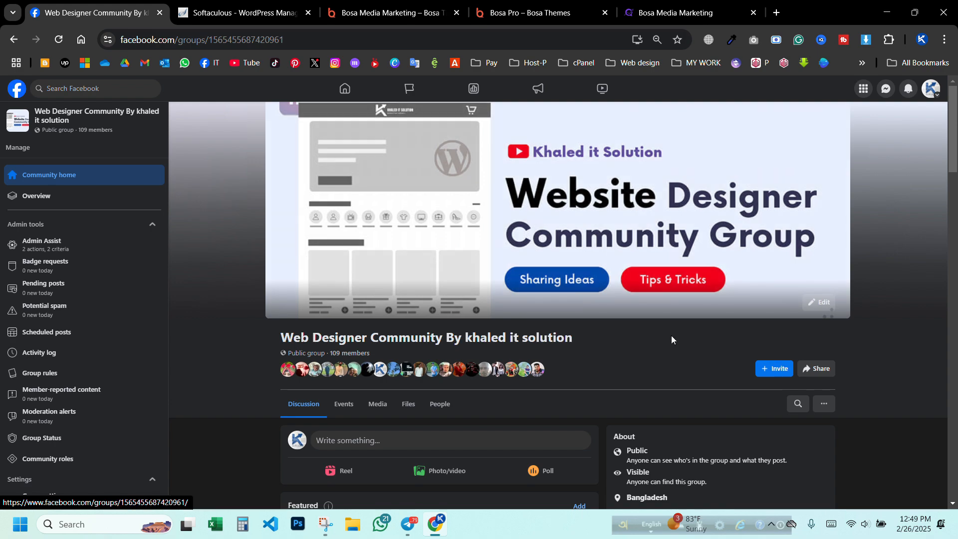
{"action": "scroll", "coordinate": [613, 275], "scroll_direction": "down", "scroll_amount": 3}
{"action": "scroll", "coordinate": [614, 280], "scroll_direction": "down", "scroll_amount": 10}
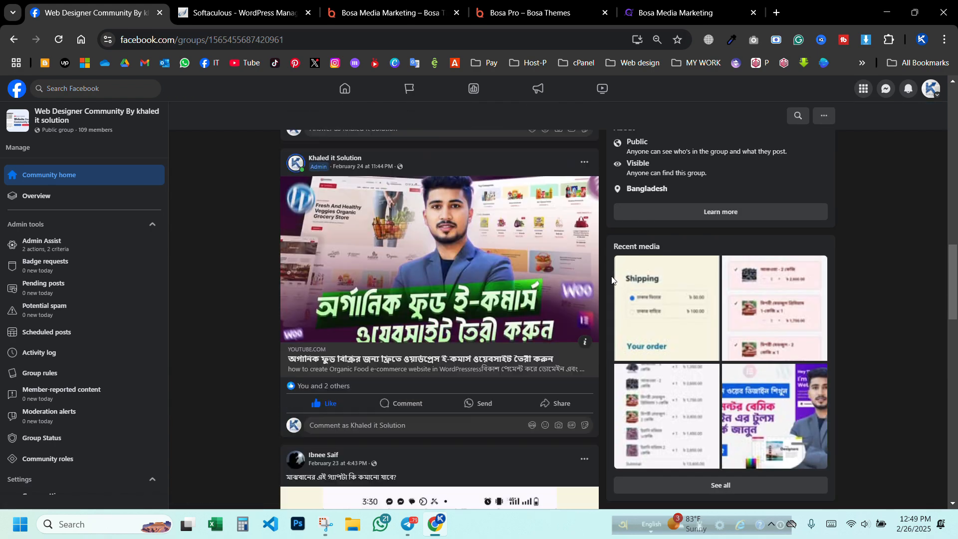
{"action": "scroll", "coordinate": [615, 283], "scroll_direction": "up", "scroll_amount": 13}
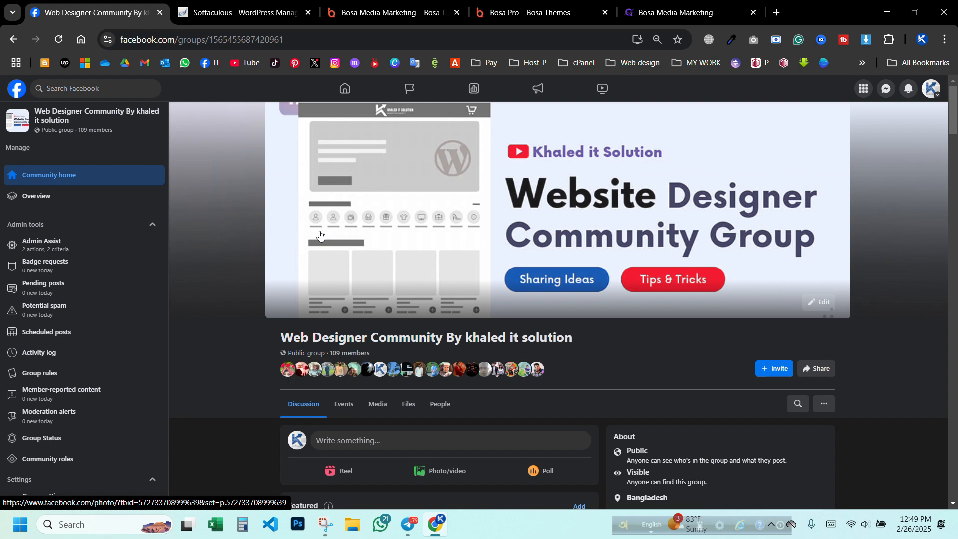
{"action": "scroll", "coordinate": [320, 235], "scroll_direction": "down", "scroll_amount": 10}
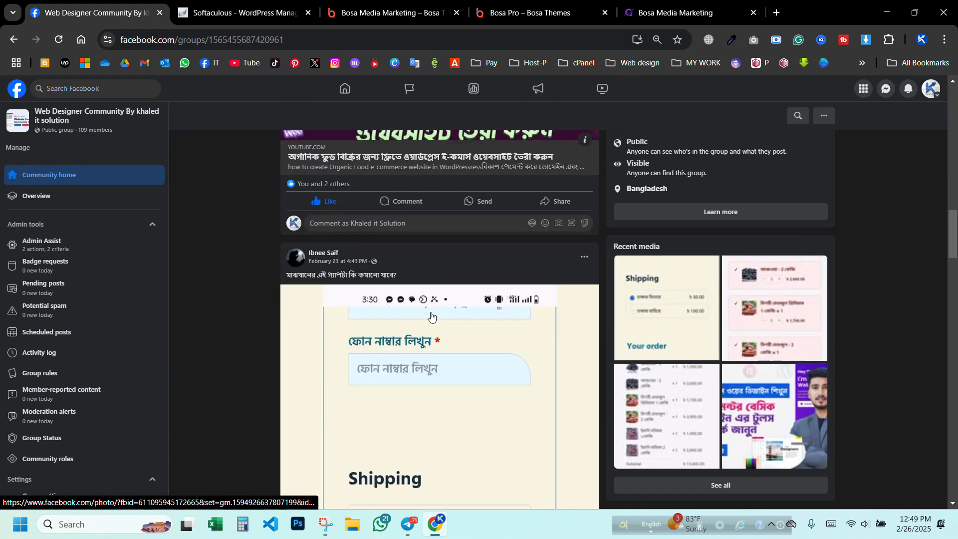
{"action": "scroll", "coordinate": [432, 316], "scroll_direction": "down", "scroll_amount": 15}
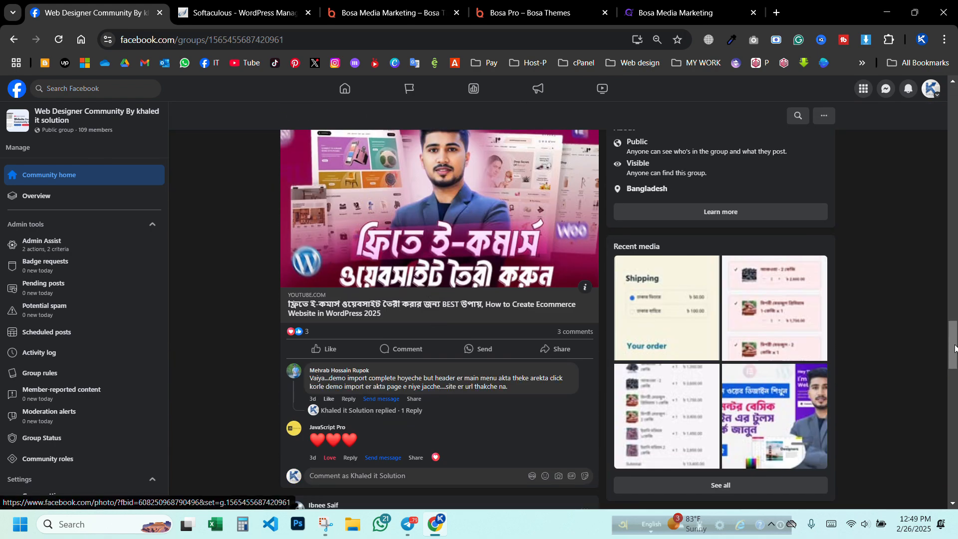
{"action": "scroll", "coordinate": [955, 348], "scroll_direction": "down", "scroll_amount": 7}
{"action": "left_click", "coordinate": [957, 258]}
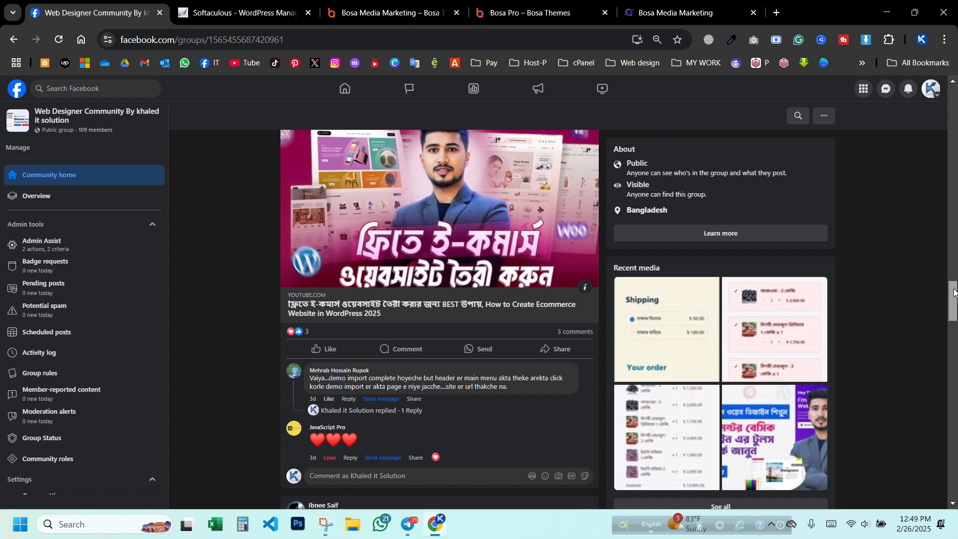
{"action": "left_click_drag", "start_coordinate": [957, 291], "coordinate": [957, 104]}
{"action": "scroll", "coordinate": [887, 186], "scroll_direction": "up", "scroll_amount": 2}
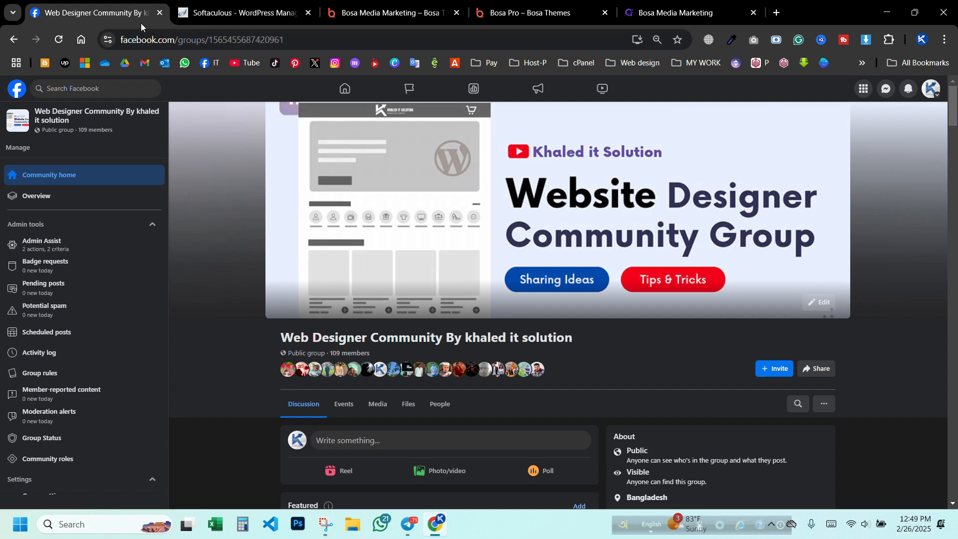
{"action": "left_click", "coordinate": [161, 12]}
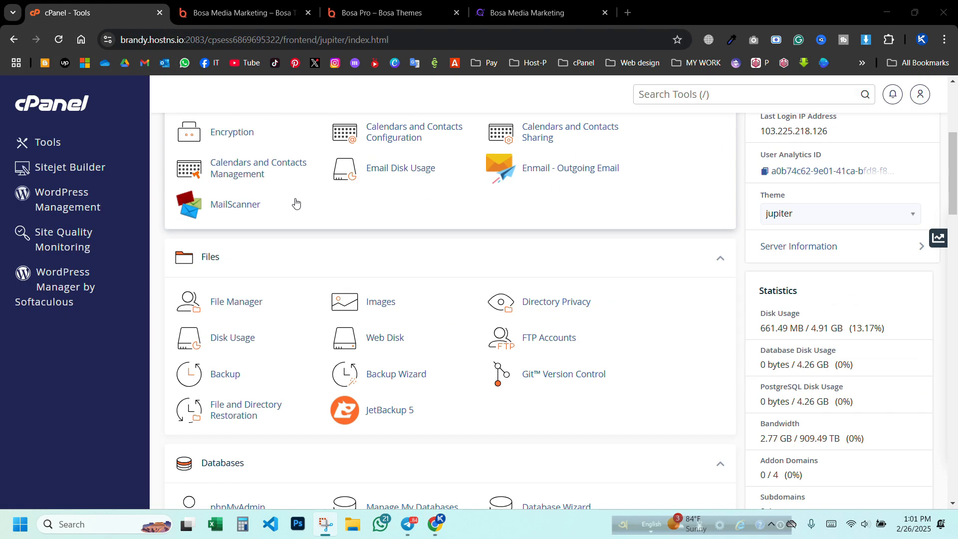
Step: Open WordPress Manager by Softaculous from the cPanel Software section and start a new WordPress installation
{"action": "scroll", "coordinate": [294, 205], "scroll_direction": "down", "scroll_amount": 15}
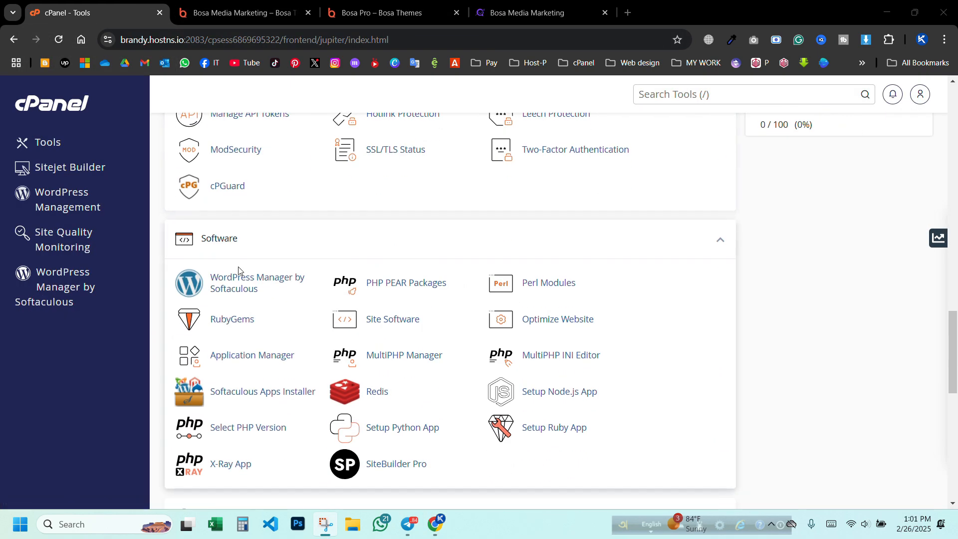
{"action": "left_click", "coordinate": [215, 274]}
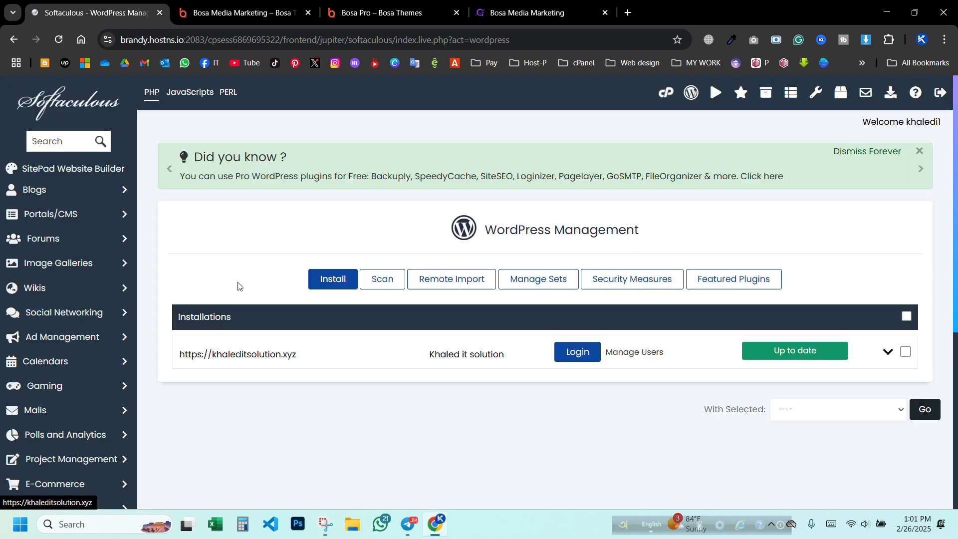
{"action": "left_click", "coordinate": [336, 282]}
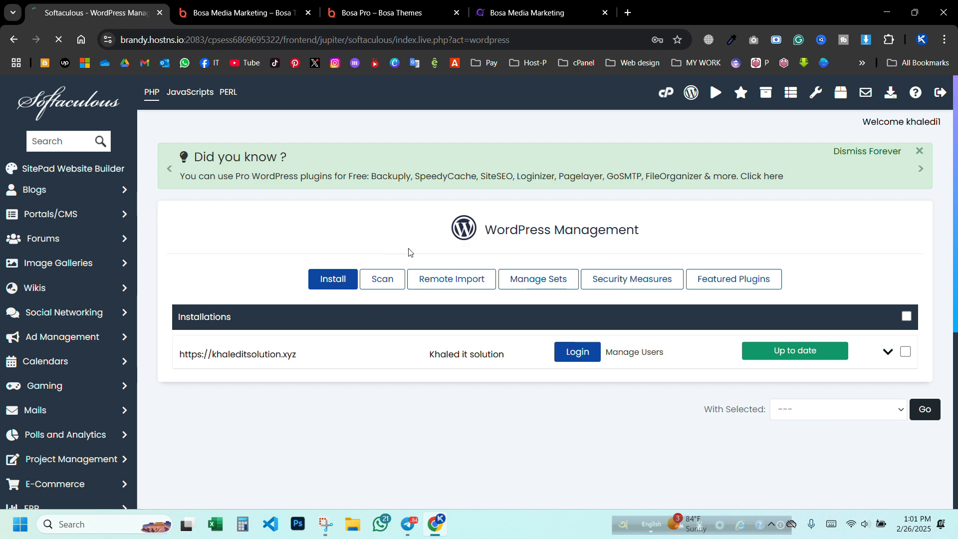
Step: Choose agency.khaleditsolution.xyz as the installation domain and clear the wp directory
{"action": "scroll", "coordinate": [315, 203], "scroll_direction": "down", "scroll_amount": 1}
{"action": "scroll", "coordinate": [314, 202], "scroll_direction": "down", "scroll_amount": 3}
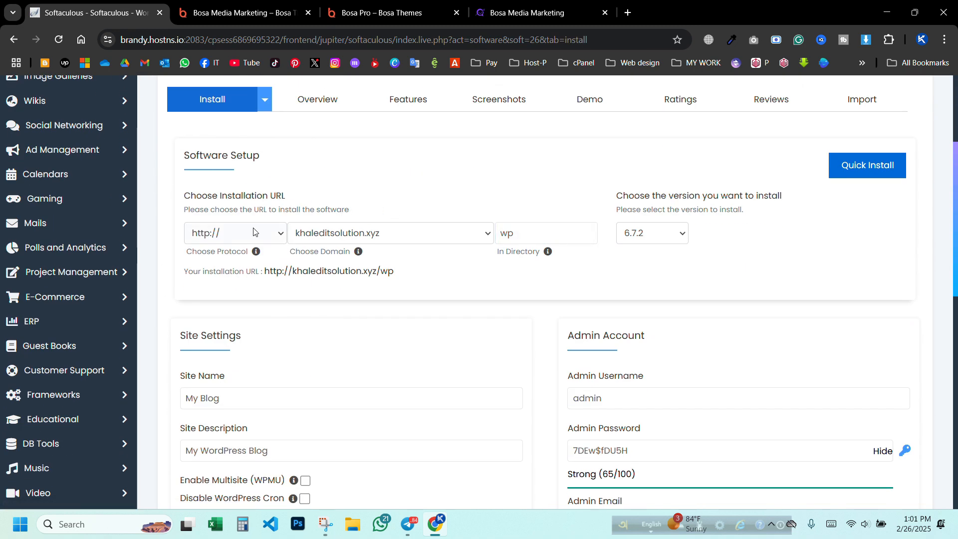
{"action": "left_click", "coordinate": [345, 238]}
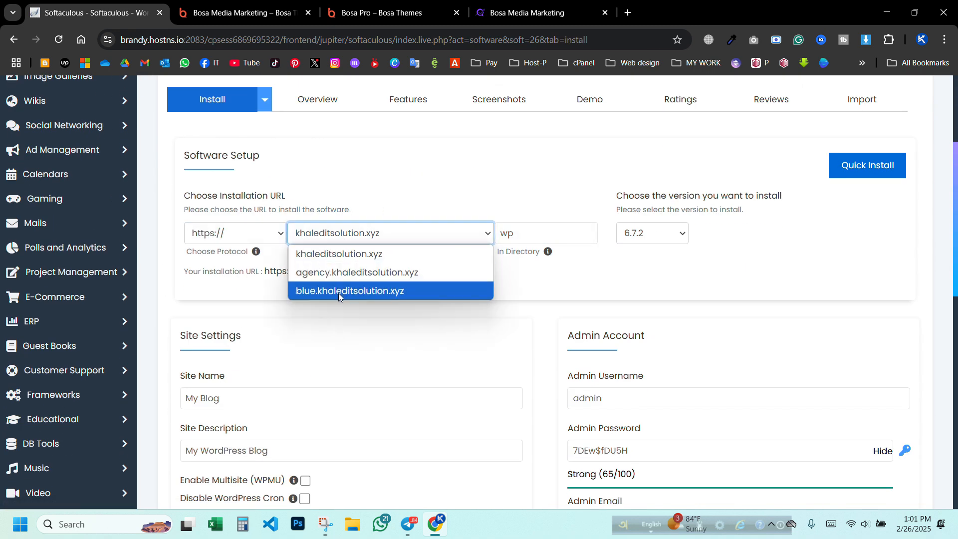
{"action": "left_click", "coordinate": [338, 293]}
{"action": "left_click", "coordinate": [344, 234]}
{"action": "left_click", "coordinate": [349, 275]}
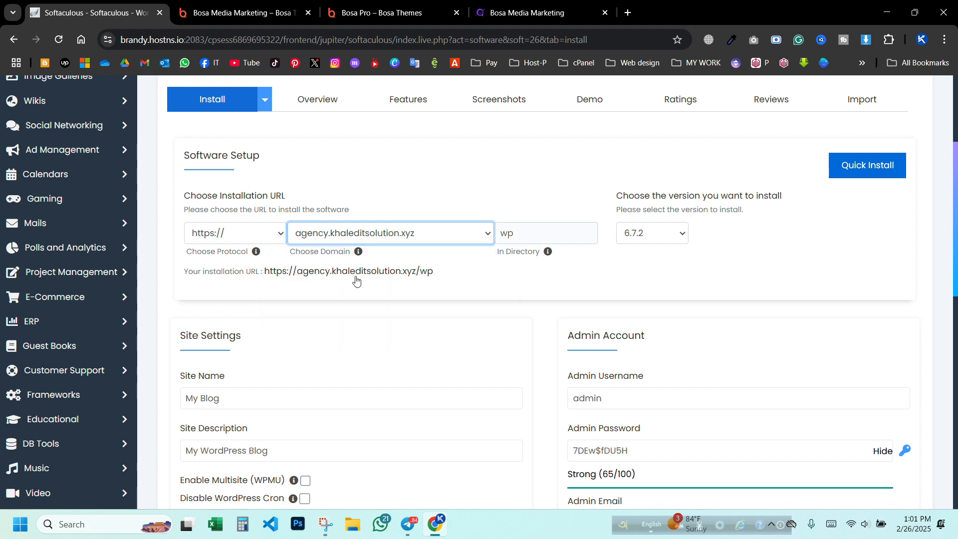
{"action": "double_click", "coordinate": [525, 227]}
{"action": "key", "text": "BackSpace"}
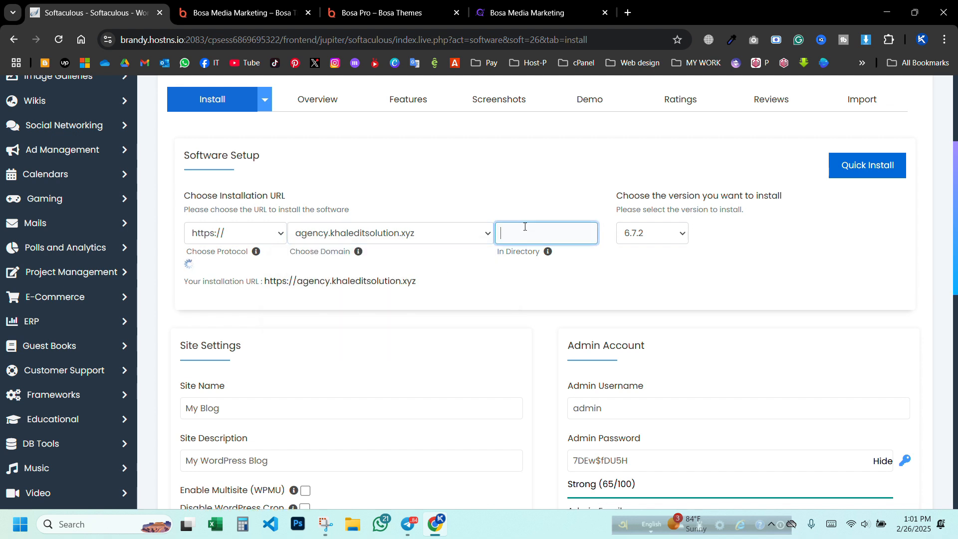
{"action": "left_click", "coordinate": [511, 283]}
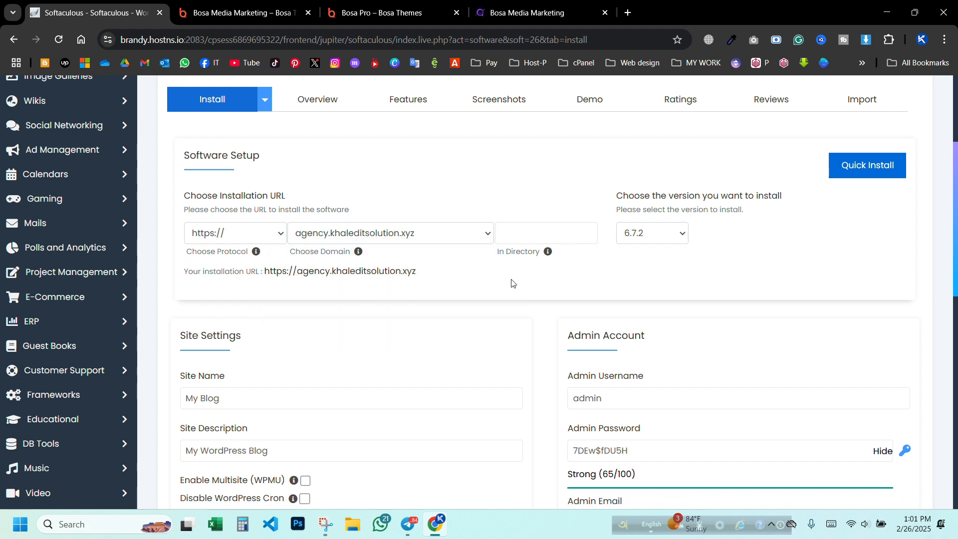
{"action": "left_click", "coordinate": [226, 234]}
{"action": "left_click", "coordinate": [220, 290]}
{"action": "left_click", "coordinate": [230, 235]}
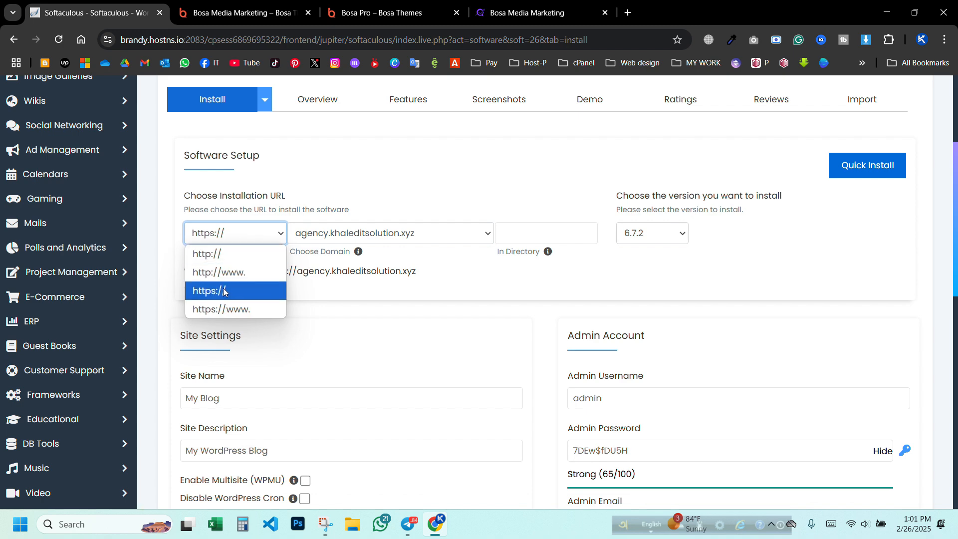
{"action": "left_click", "coordinate": [217, 292]}
Step: Set the site name to "Agency"
{"action": "scroll", "coordinate": [458, 253], "scroll_direction": "down", "scroll_amount": 3}
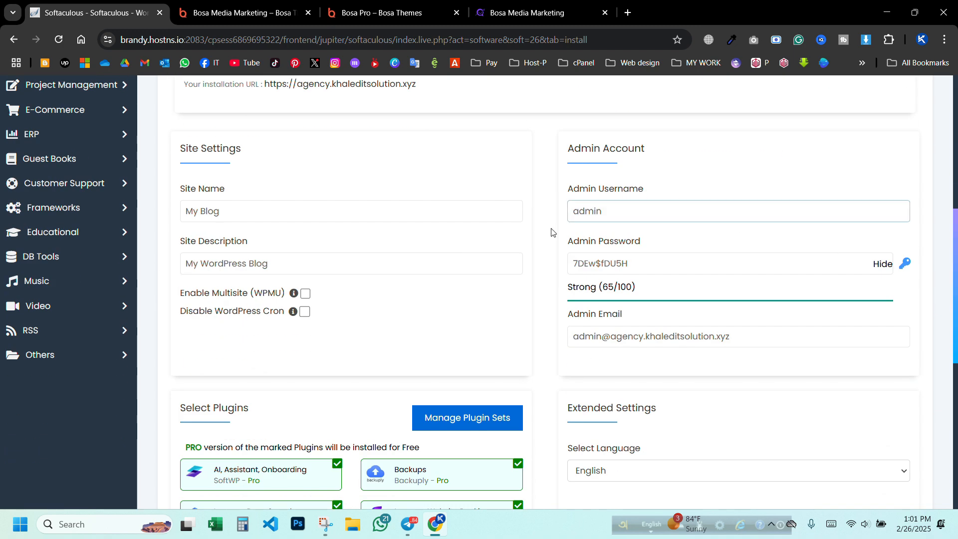
{"action": "triple_click", "coordinate": [293, 213]}
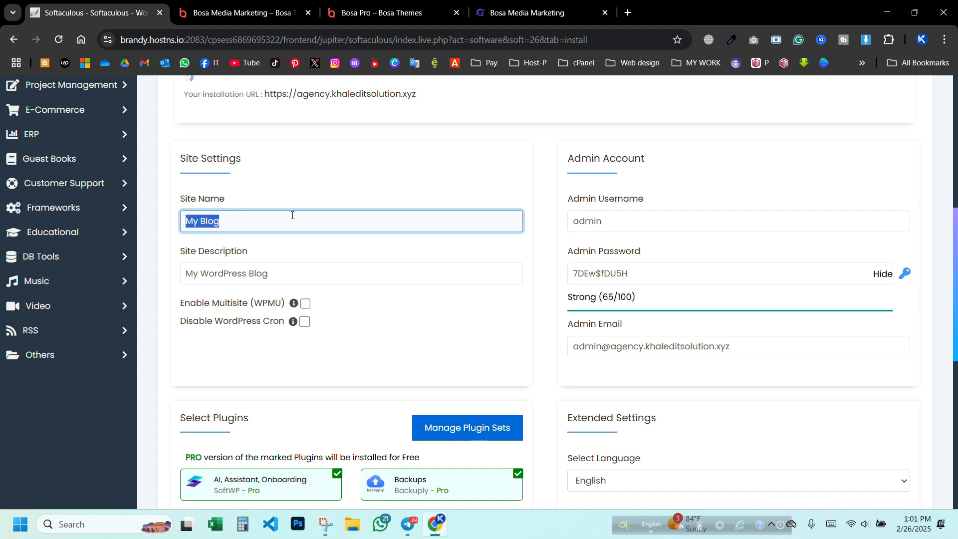
{"action": "type", "text": "Agency"}
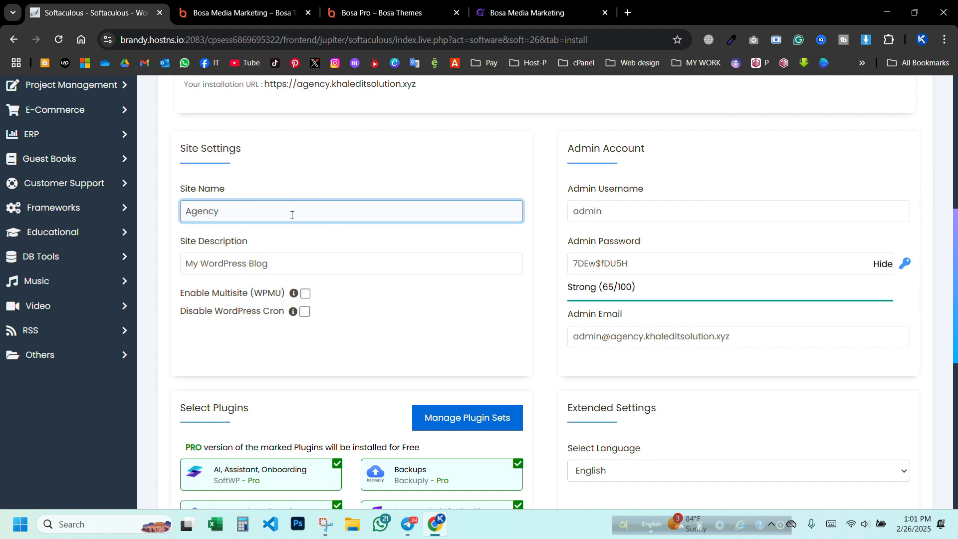
Step: Set the site description to "Best Marketing Agency in Bangladesh"
{"action": "triple_click", "coordinate": [231, 267]}
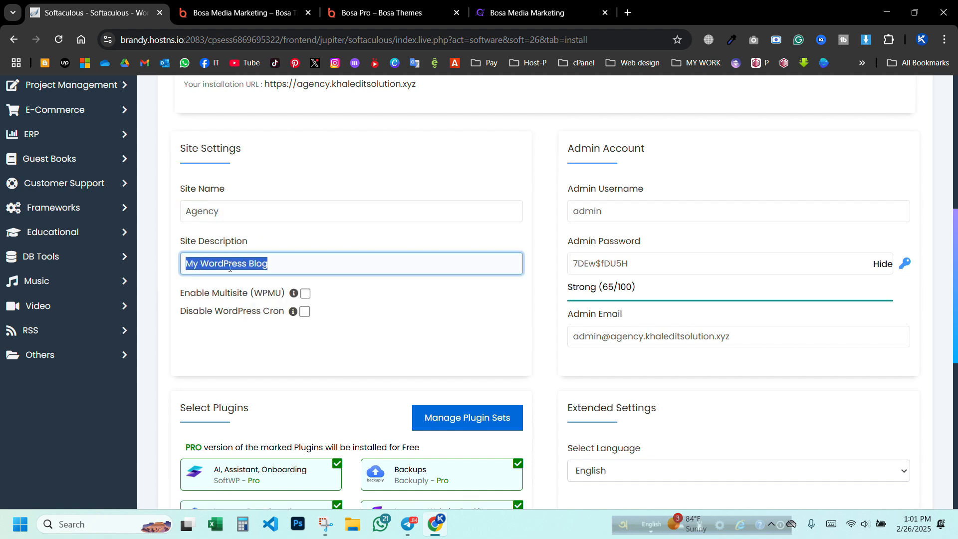
{"action": "type", "text": "BEst"}
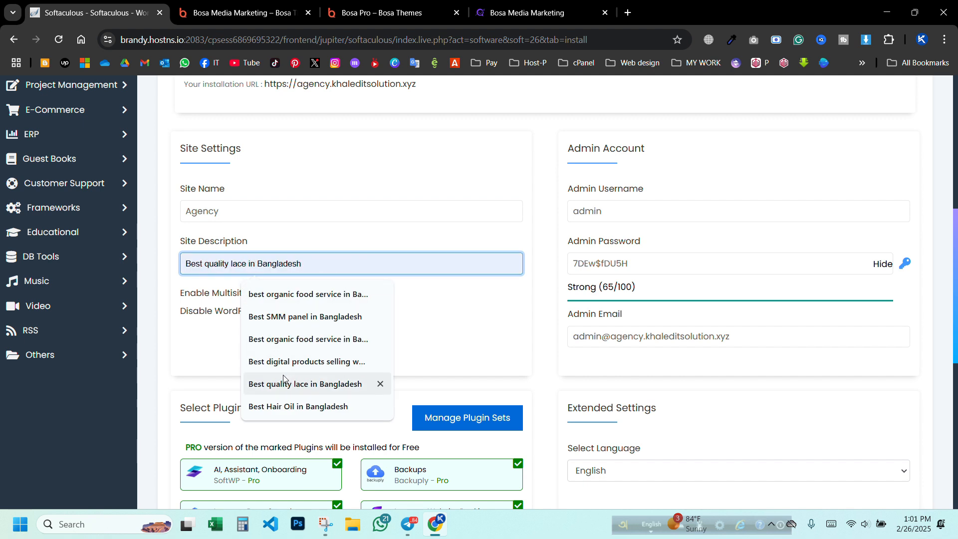
{"action": "left_click", "coordinate": [275, 403]}
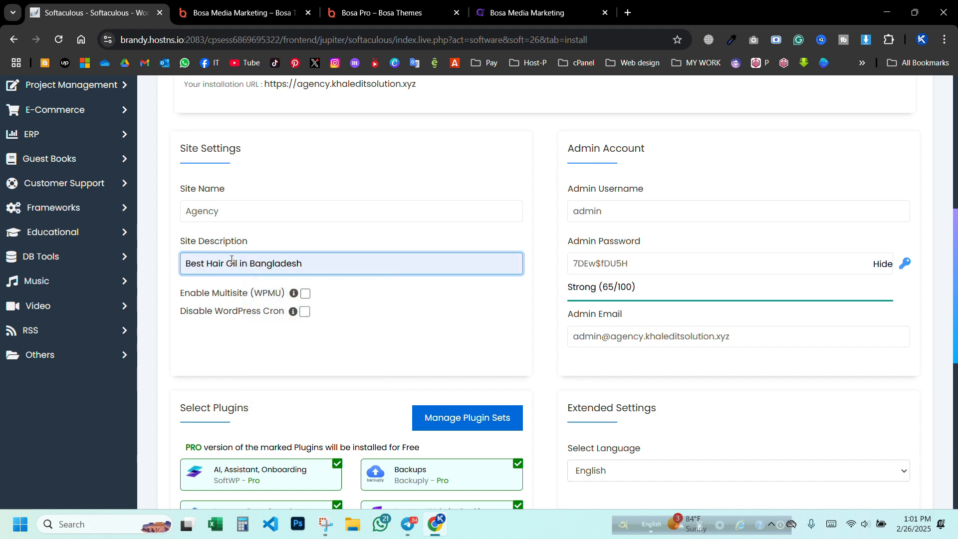
{"action": "left_click_drag", "start_coordinate": [237, 262], "coordinate": [212, 266]}
{"action": "key", "text": "BackSpace"}
{"action": "key", "text": "BackSpace"}
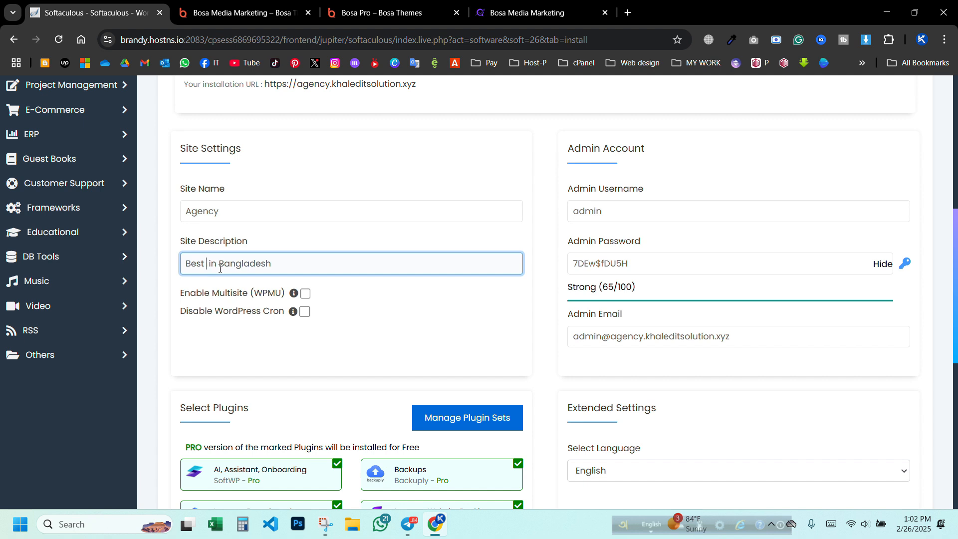
{"action": "type", "text": "ma"}
{"action": "key", "text": "BackSpace"}
{"action": "key", "text": "BackSpace"}
{"action": "type", "text": "Marketing"}
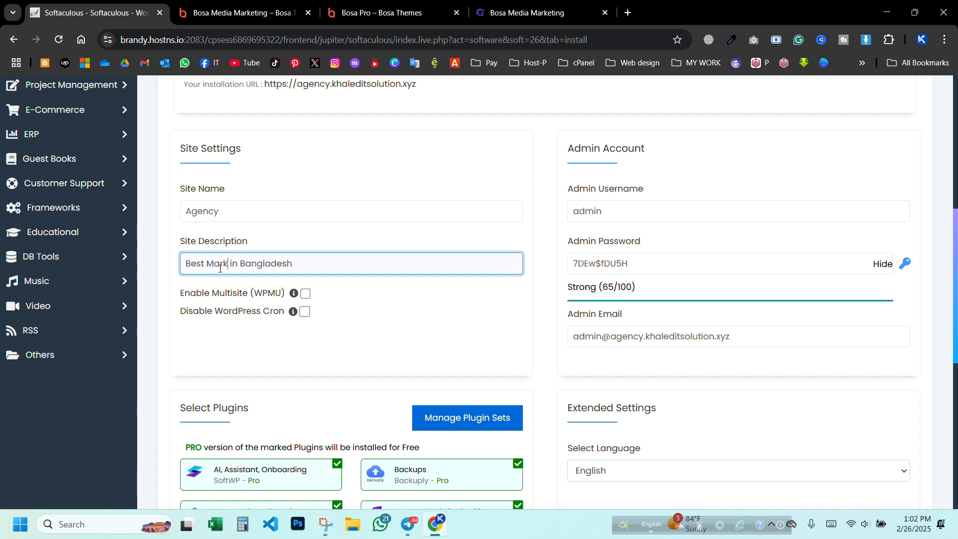
{"action": "type", "text": "Age "}
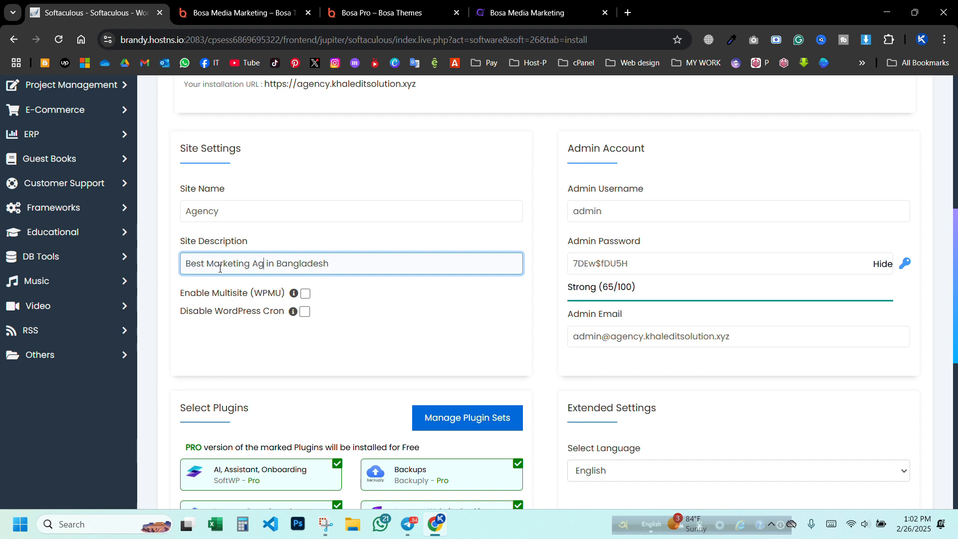
{"action": "type", "text": "ncy"}
{"action": "left_click", "coordinate": [388, 328]}
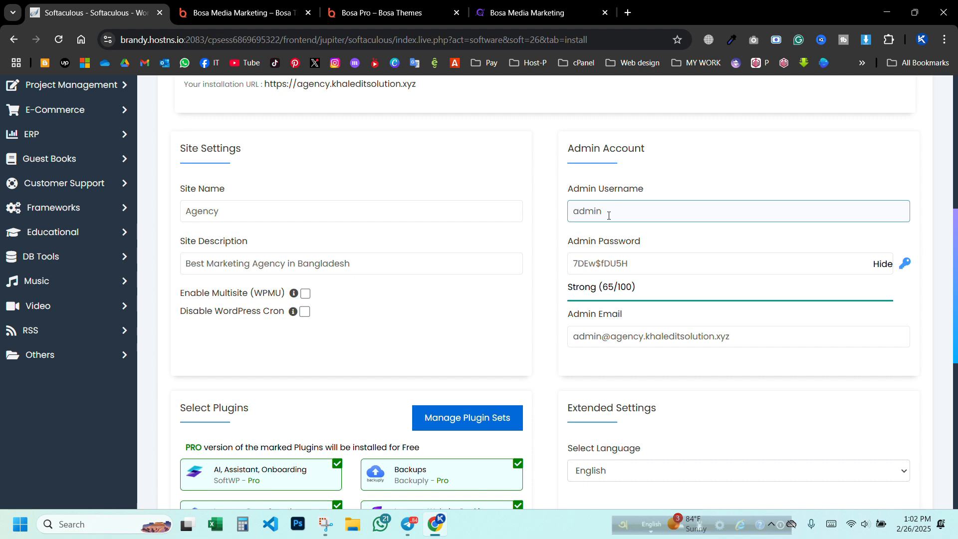
Step: Generate a new random admin password and highlight the admin account's username, password and email details
{"action": "left_click", "coordinate": [905, 269]}
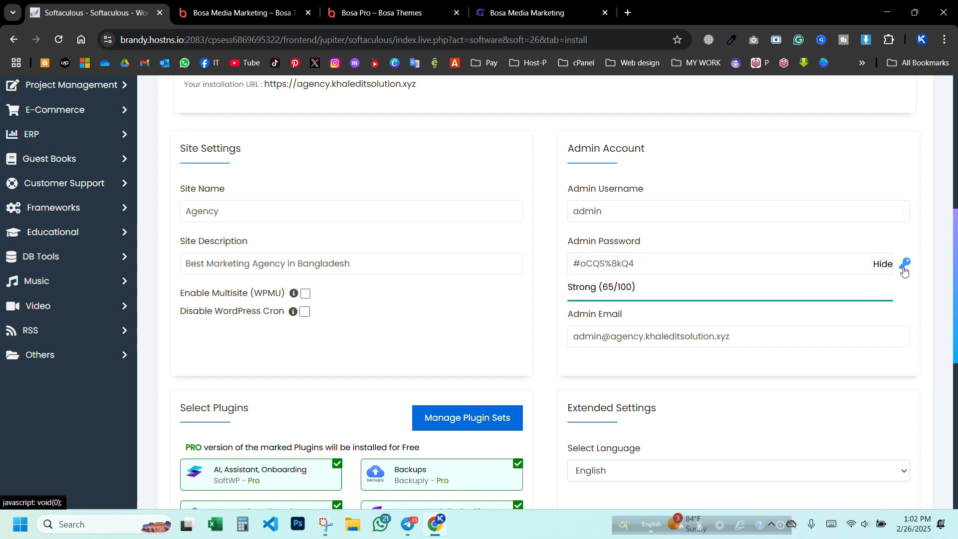
{"action": "left_click", "coordinate": [904, 270]}
{"action": "left_click", "coordinate": [905, 269]}
{"action": "left_click", "coordinate": [904, 269]}
{"action": "left_click_drag", "start_coordinate": [552, 142], "coordinate": [737, 351]}
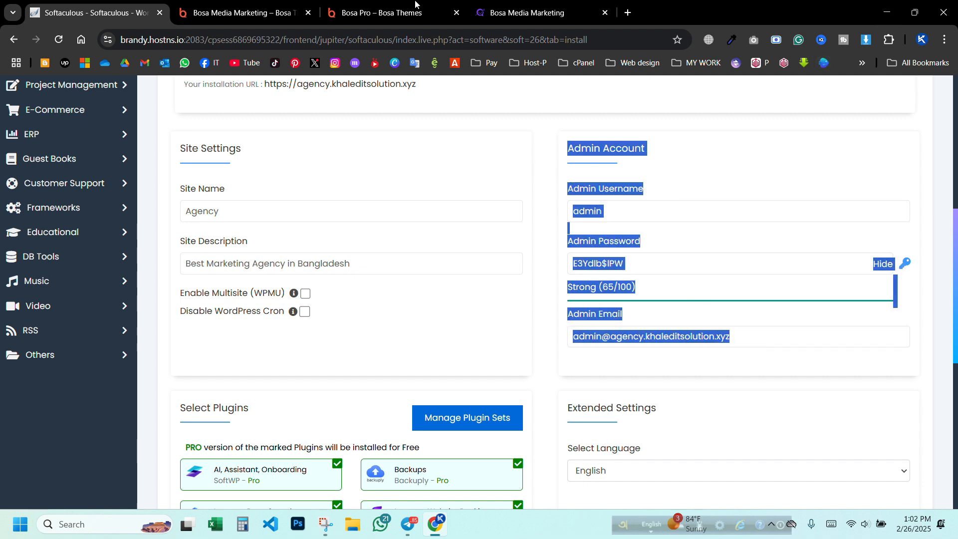
{"action": "left_click", "coordinate": [591, 161]}
Step: Deselect all seven preselected plugins, from AI Assistant to Email with SMTP, and install WordPress
{"action": "scroll", "coordinate": [599, 225], "scroll_direction": "down", "scroll_amount": 4}
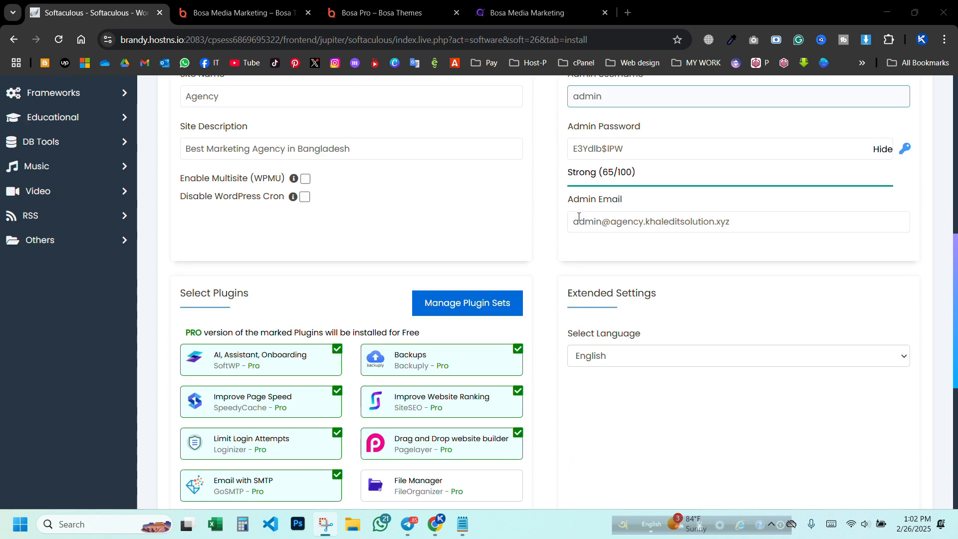
{"action": "left_click", "coordinate": [304, 291]}
{"action": "left_click", "coordinate": [450, 288]}
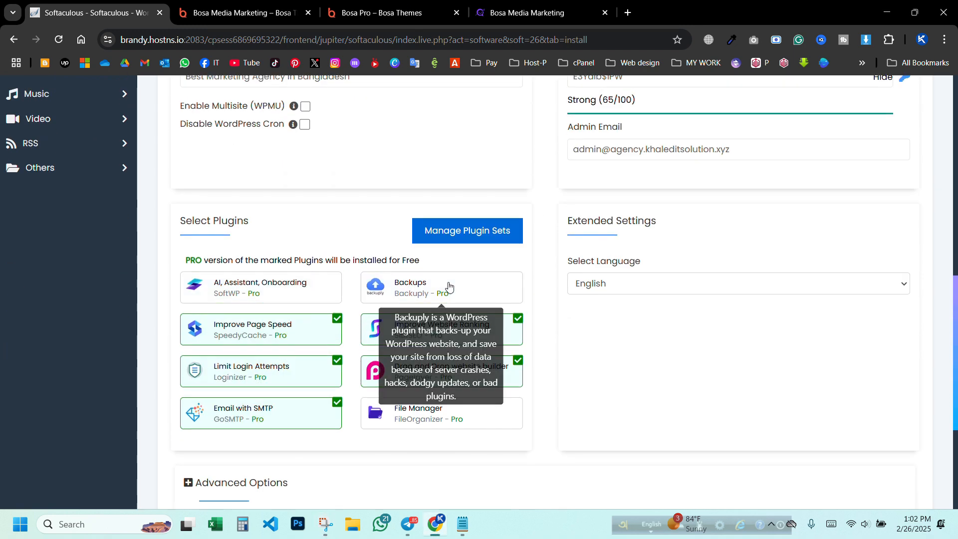
{"action": "left_click", "coordinate": [303, 330]}
{"action": "left_click", "coordinate": [493, 332]}
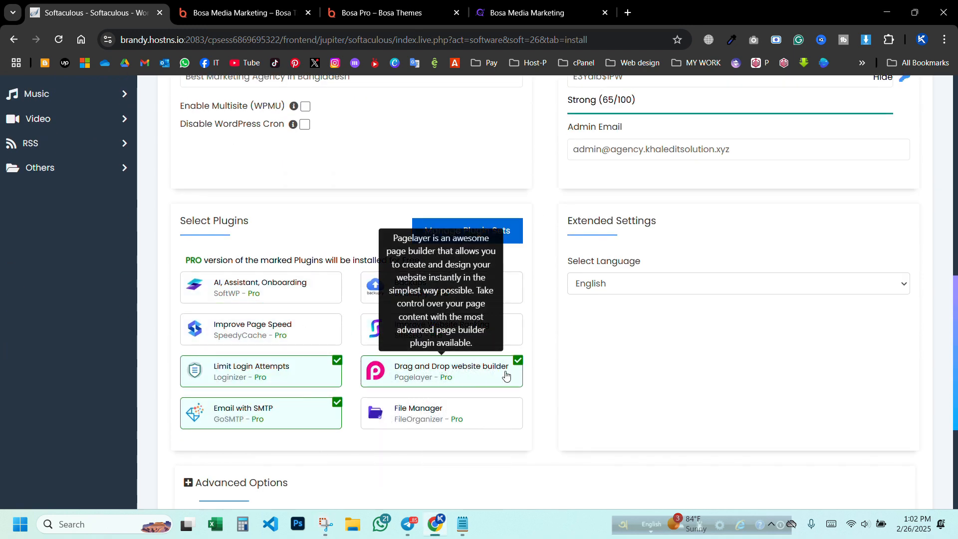
{"action": "left_click", "coordinate": [505, 373]}
{"action": "left_click", "coordinate": [322, 377]}
{"action": "left_click", "coordinate": [315, 414]}
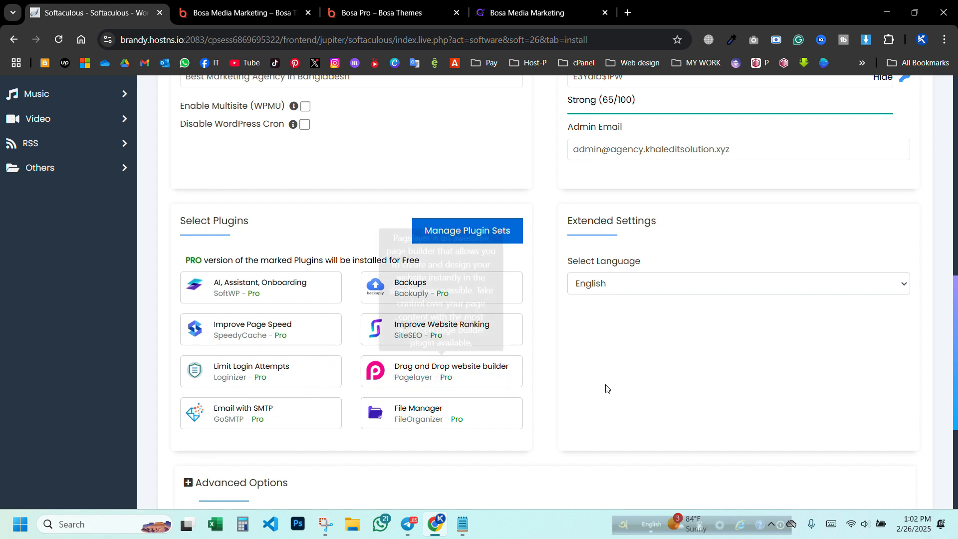
{"action": "scroll", "coordinate": [558, 335], "scroll_direction": "down", "scroll_amount": 4}
{"action": "left_click", "coordinate": [557, 334]}
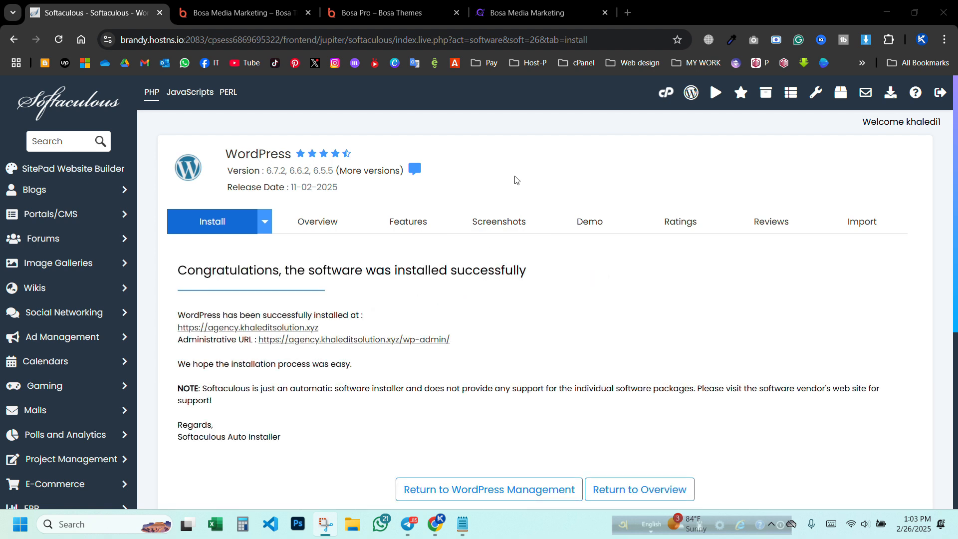
Step: Highlight the installation success message and look over the new site's front page at agency.khaleditsolution.xyz
{"action": "scroll", "coordinate": [504, 183], "scroll_direction": "down", "scroll_amount": 1}
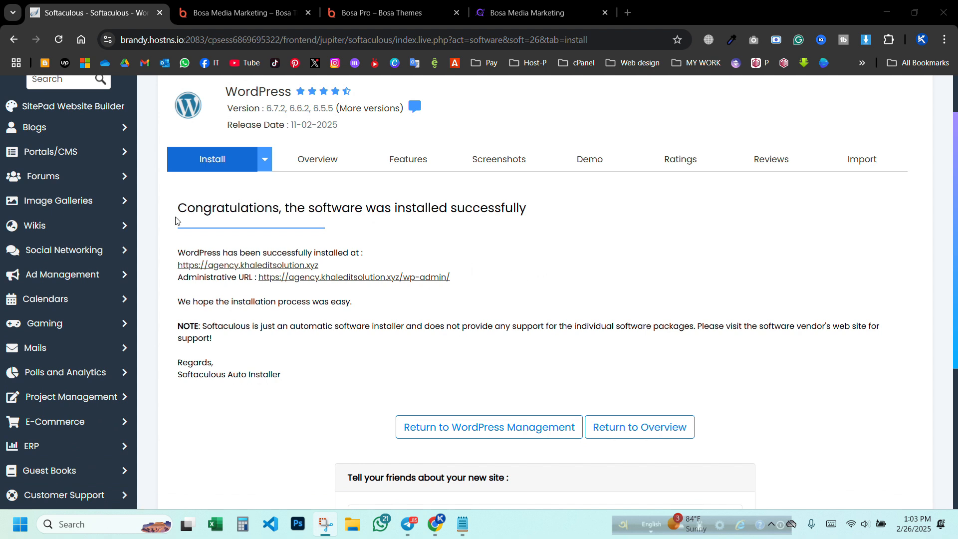
{"action": "left_click_drag", "start_coordinate": [177, 209], "coordinate": [589, 210]}
{"action": "left_click", "coordinate": [589, 209]}
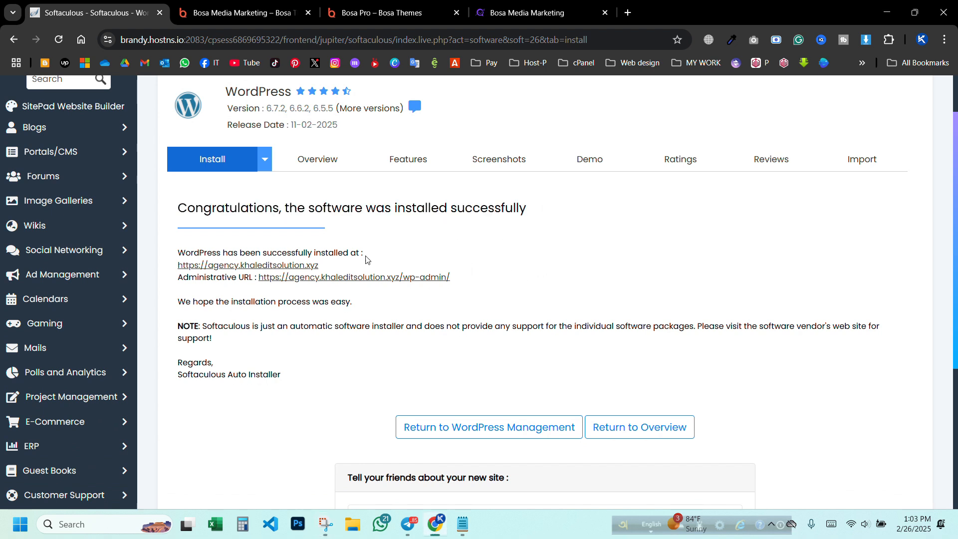
{"action": "left_click", "coordinate": [234, 268]}
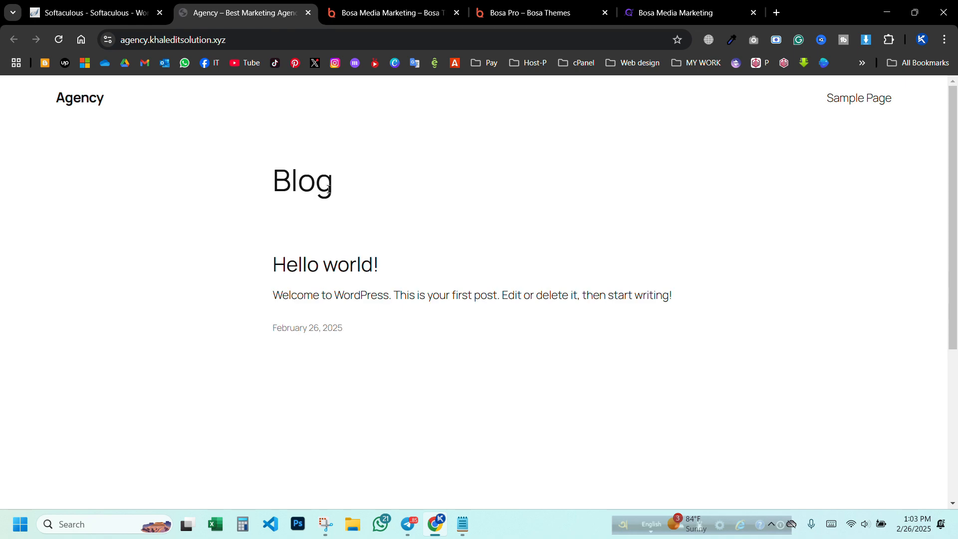
{"action": "scroll", "coordinate": [407, 198], "scroll_direction": "down", "scroll_amount": 1}
{"action": "scroll", "coordinate": [400, 215], "scroll_direction": "down", "scroll_amount": 5}
{"action": "scroll", "coordinate": [400, 214], "scroll_direction": "up", "scroll_amount": 5}
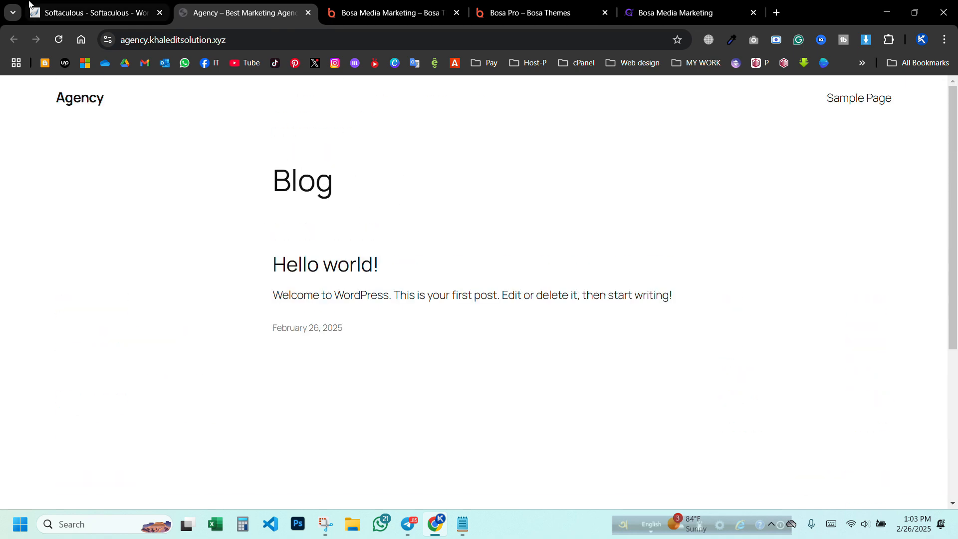
Step: Open the WordPress admin dashboard through the administrative URL and close the Softaculous page
{"action": "left_click", "coordinate": [79, 7]}
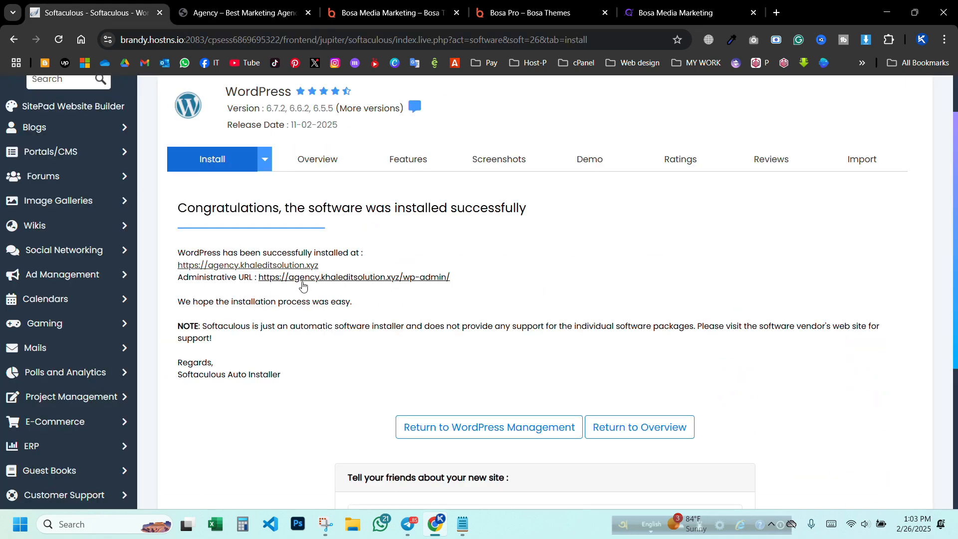
{"action": "left_click", "coordinate": [336, 277]}
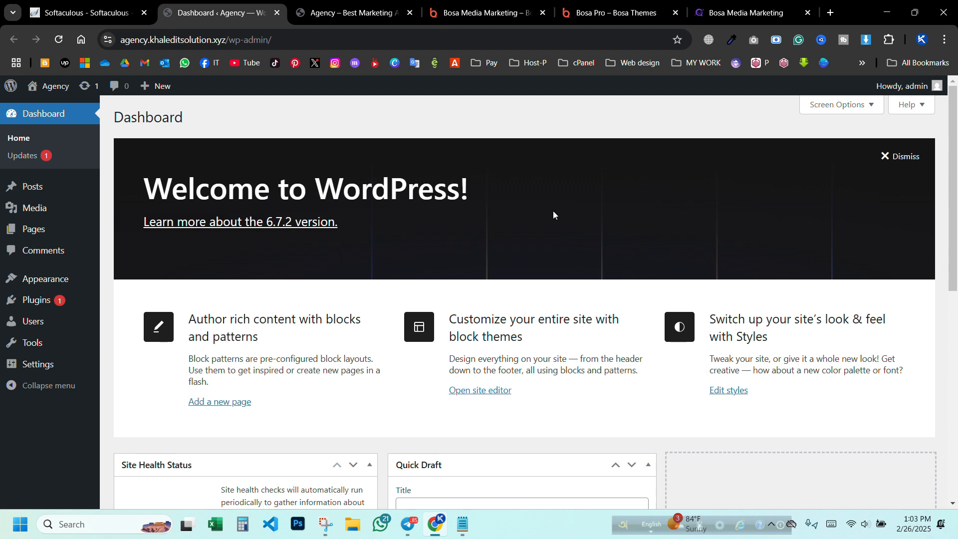
{"action": "left_click", "coordinate": [88, 12]}
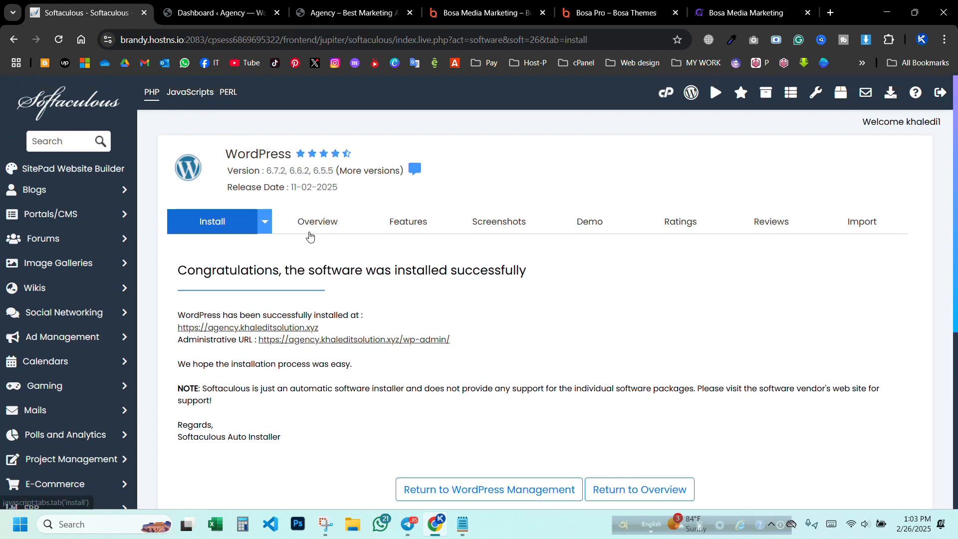
{"action": "scroll", "coordinate": [345, 276], "scroll_direction": "down", "scroll_amount": 5}
{"action": "scroll", "coordinate": [320, 269], "scroll_direction": "up", "scroll_amount": 6}
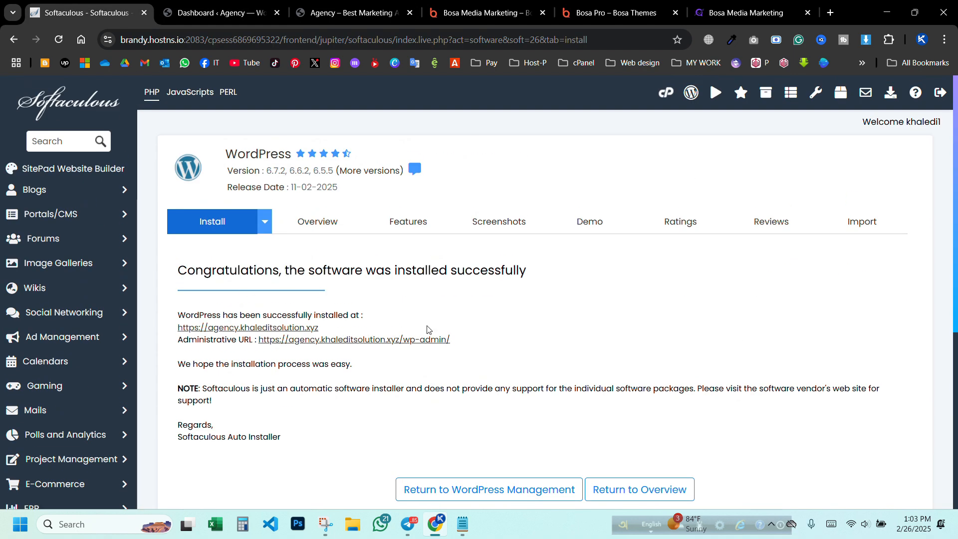
{"action": "left_click", "coordinate": [143, 14]}
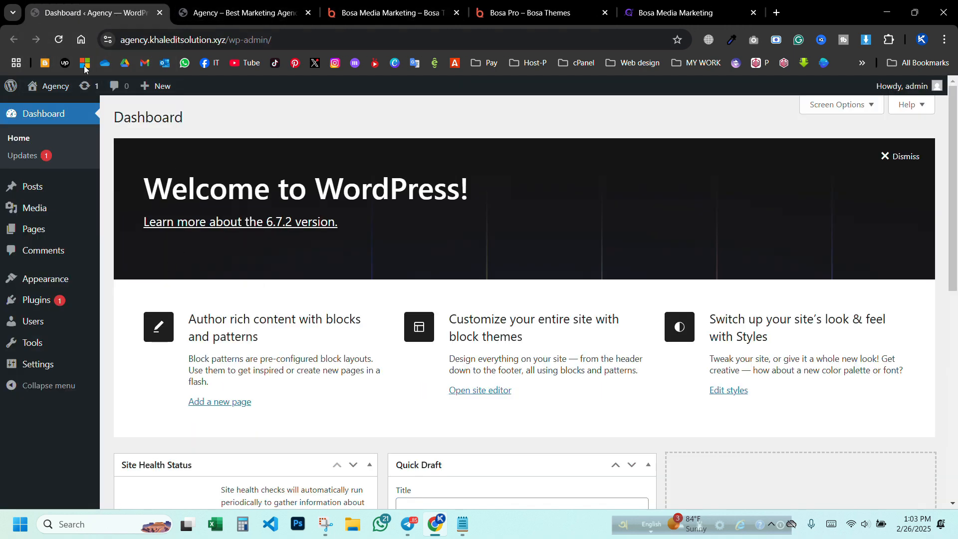
Step: Log out of the WordPress admin account and complete the bot verification by selecting the bicycle images
{"action": "left_click", "coordinate": [942, 90]}
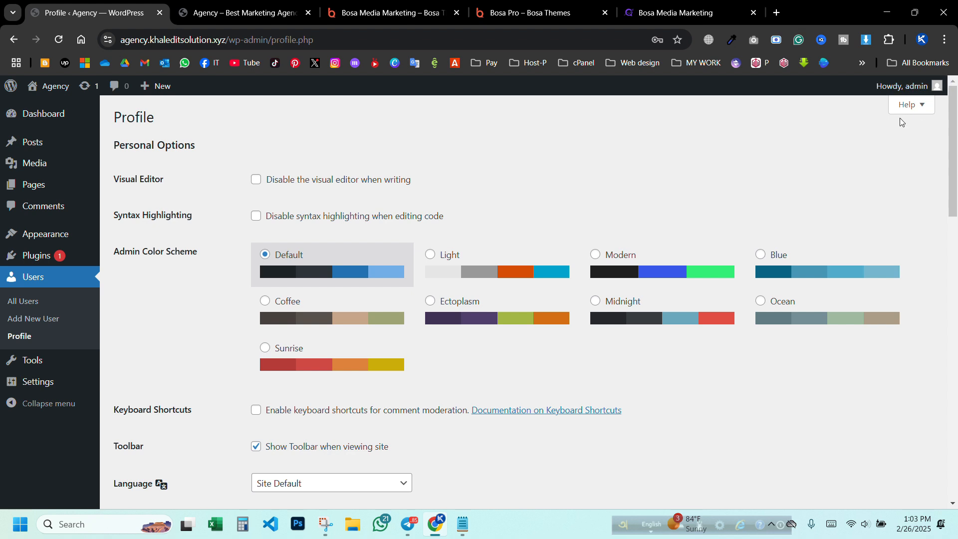
{"action": "mouse_move", "coordinate": [904, 87]}
{"action": "left_click", "coordinate": [862, 144]}
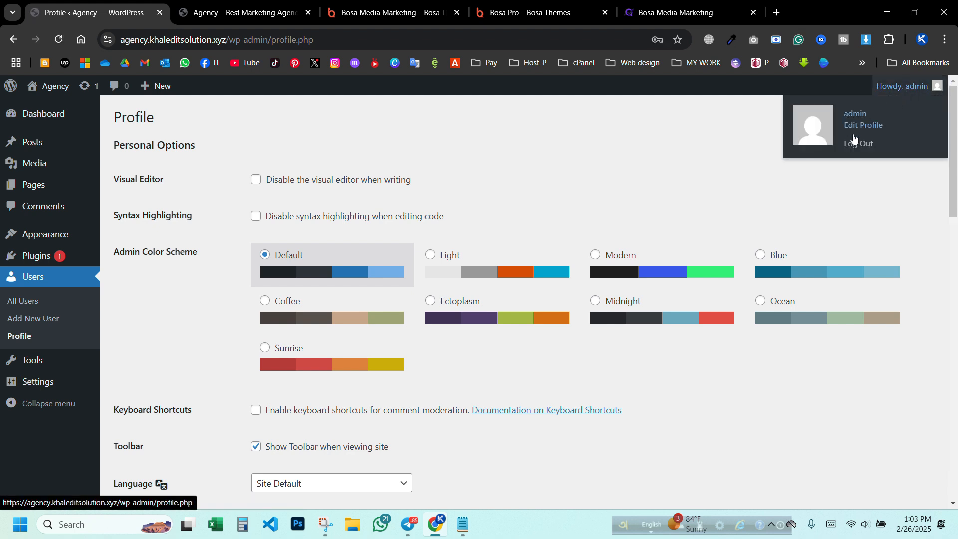
{"action": "left_click", "coordinate": [857, 143]}
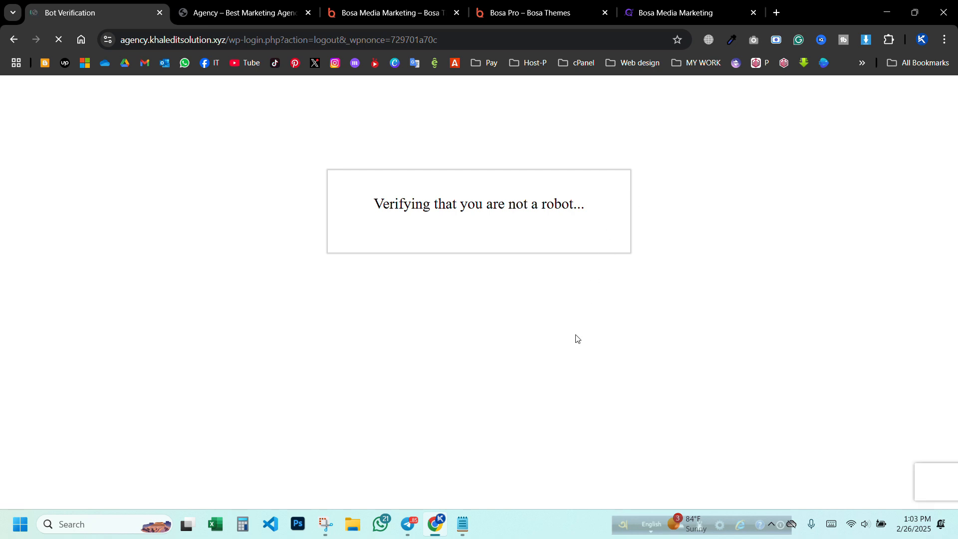
{"action": "mouse_move", "coordinate": [464, 526]}
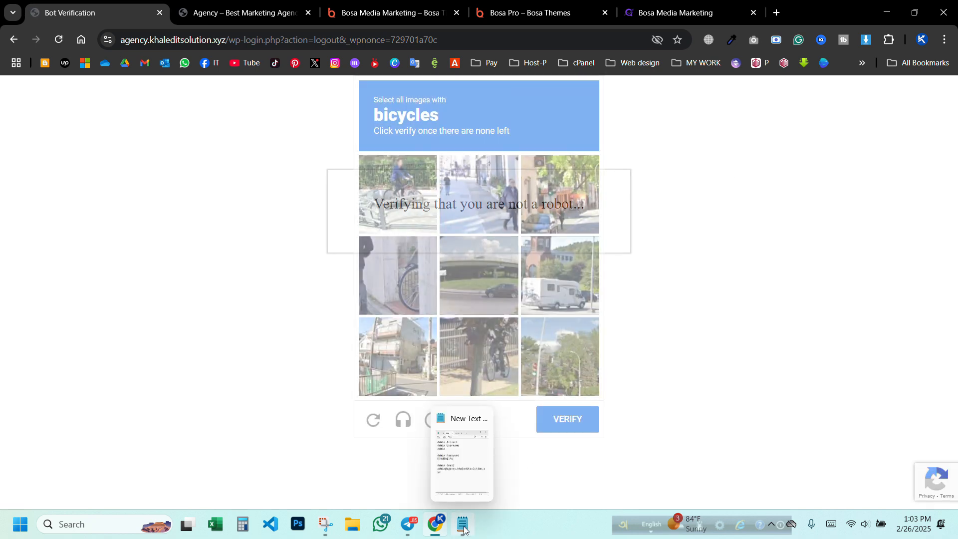
{"action": "left_click", "coordinate": [398, 202]}
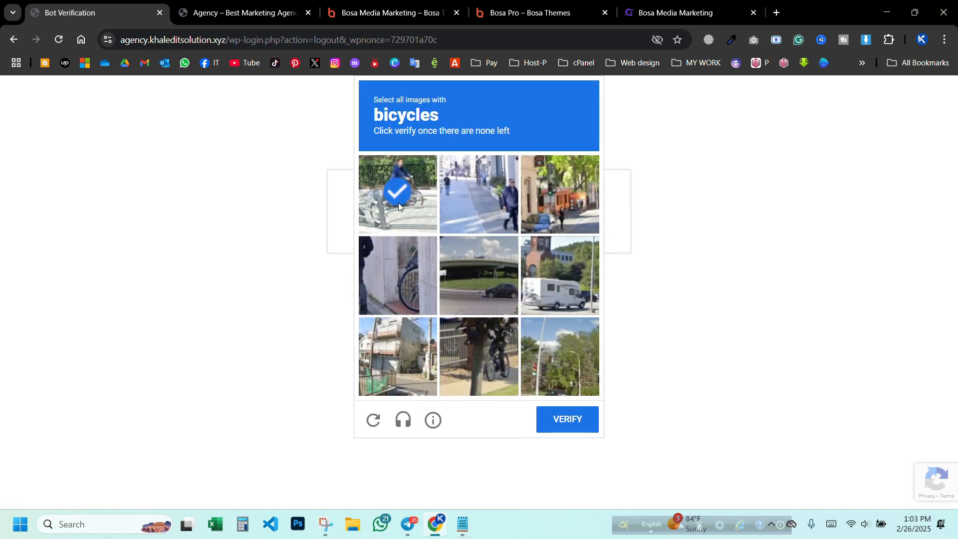
{"action": "left_click", "coordinate": [392, 283]}
{"action": "left_click", "coordinate": [476, 340]}
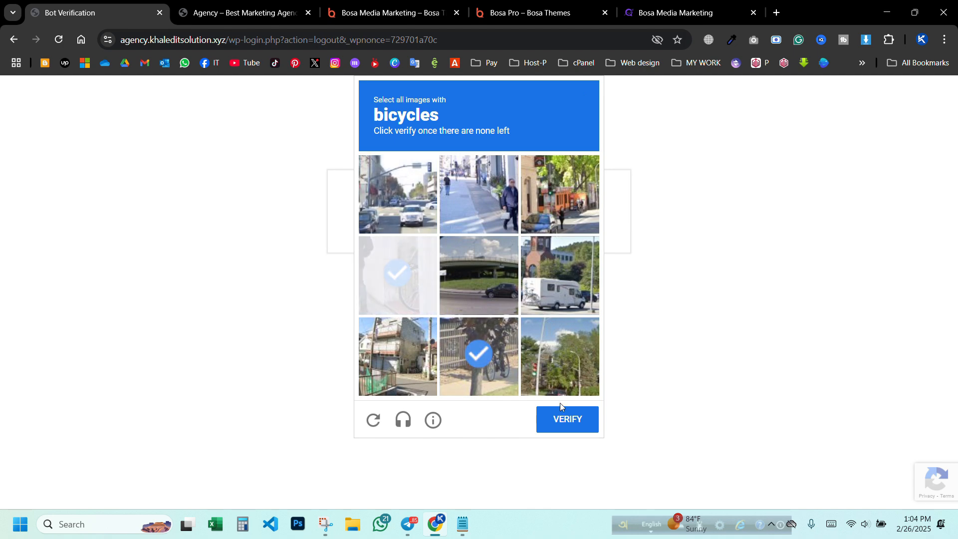
{"action": "left_click", "coordinate": [563, 422]}
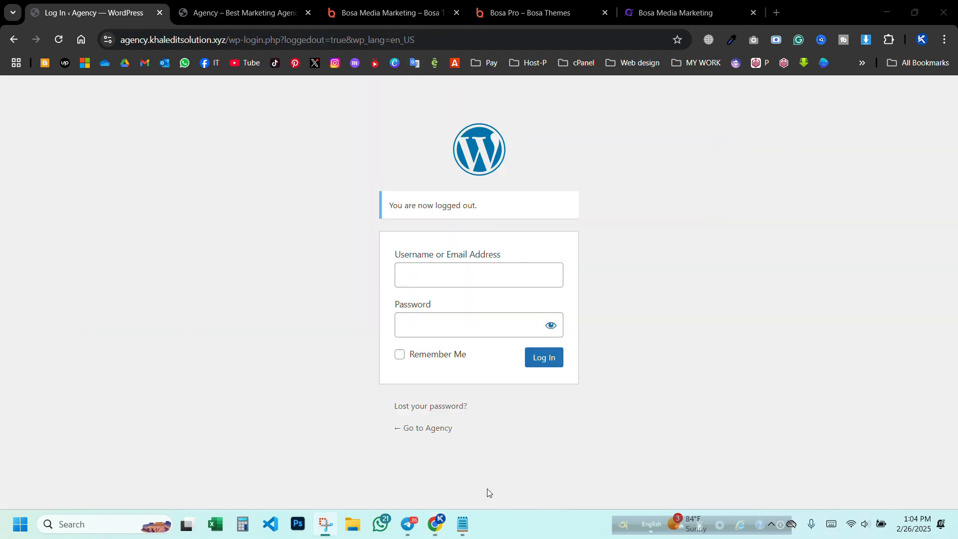
Step: Copy the admin username from the Notepad notes into the username field of the WordPress login form
{"action": "left_click", "coordinate": [456, 530]}
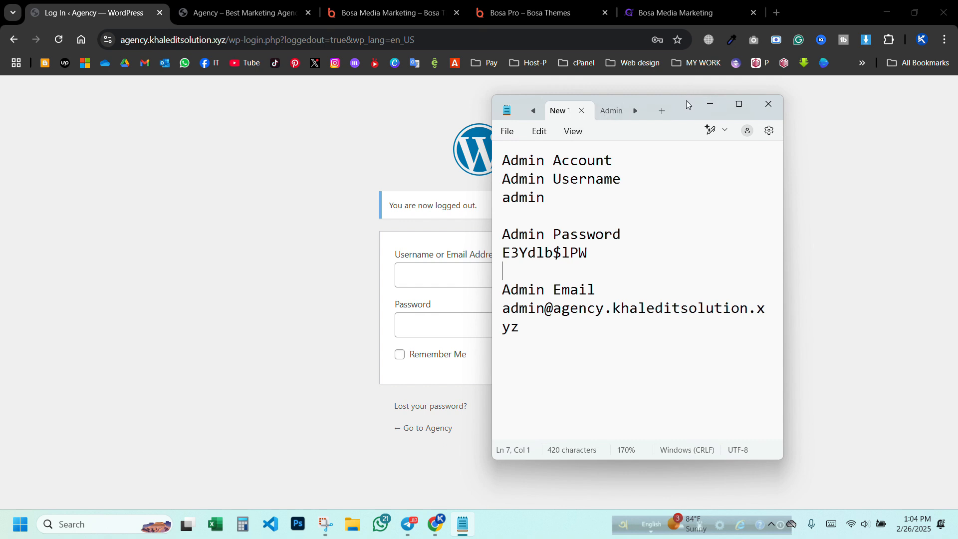
{"action": "left_click_drag", "start_coordinate": [687, 101], "coordinate": [774, 106]}
{"action": "double_click", "coordinate": [612, 205]}
{"action": "key", "text": "ctrl+c"}
{"action": "left_click", "coordinate": [473, 280]}
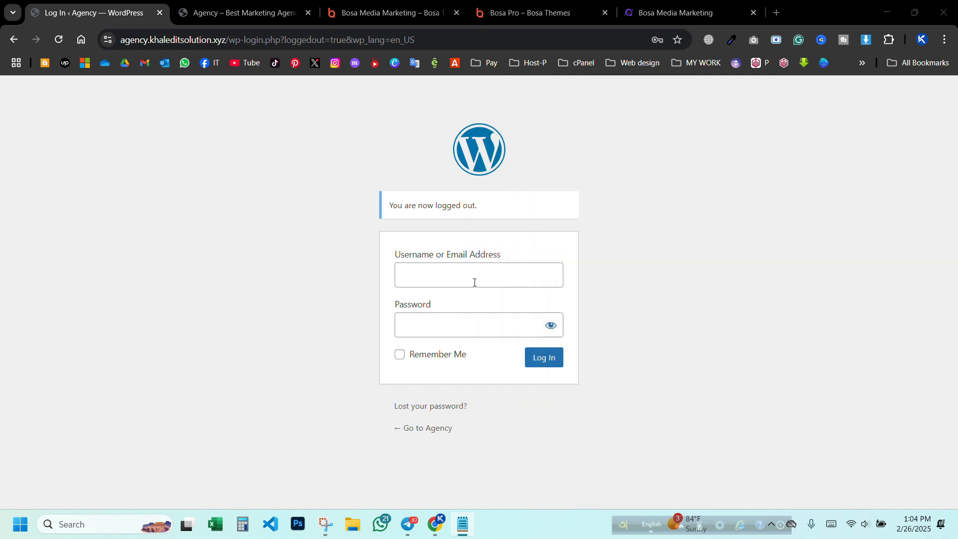
{"action": "key", "text": "ctrl+v"}
Step: Log in to WordPress with the admin password copied from the Notepad notes and decline saving it in the browser
{"action": "left_click", "coordinate": [463, 525]}
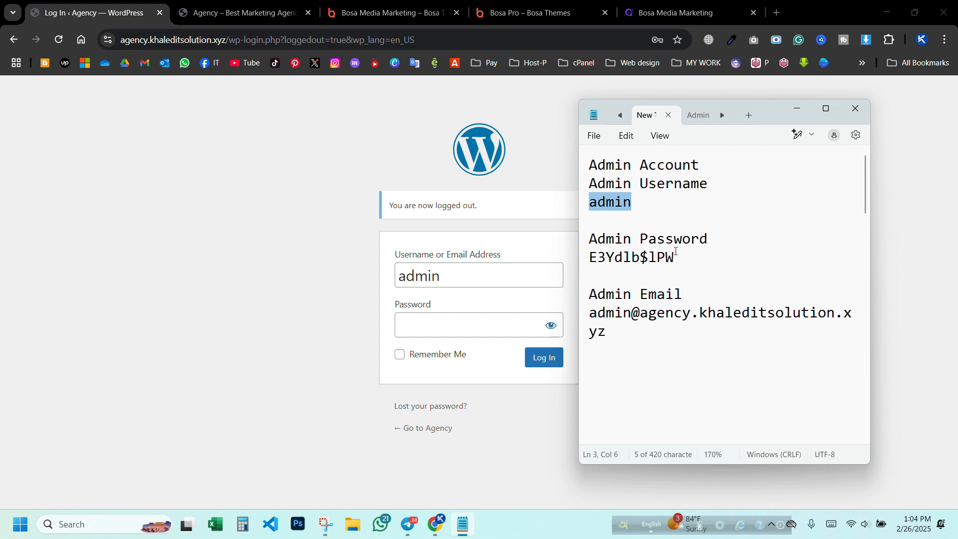
{"action": "left_click_drag", "start_coordinate": [676, 255], "coordinate": [589, 257]}
{"action": "key", "text": "ctrl+c"}
{"action": "left_click", "coordinate": [489, 322]}
{"action": "key", "text": "ctrl+v"}
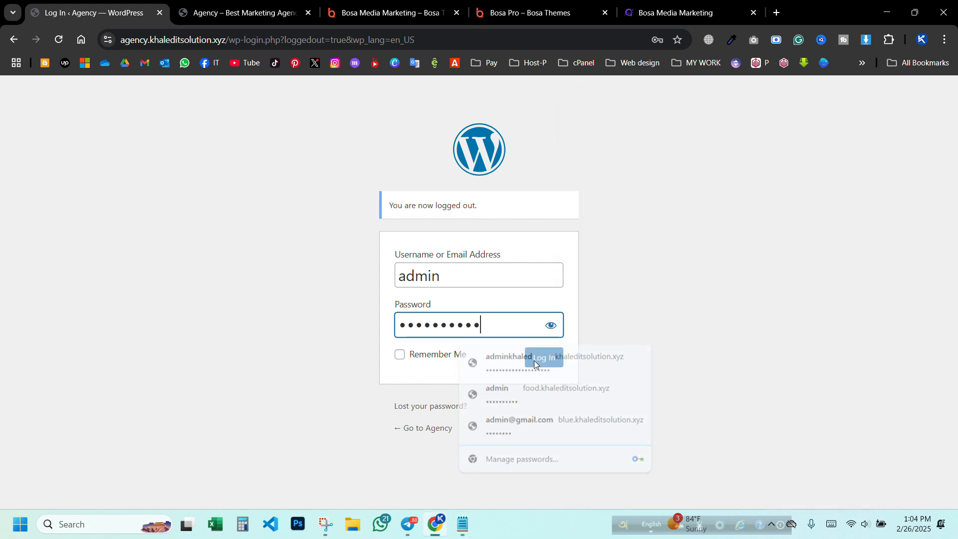
{"action": "left_click", "coordinate": [543, 356]}
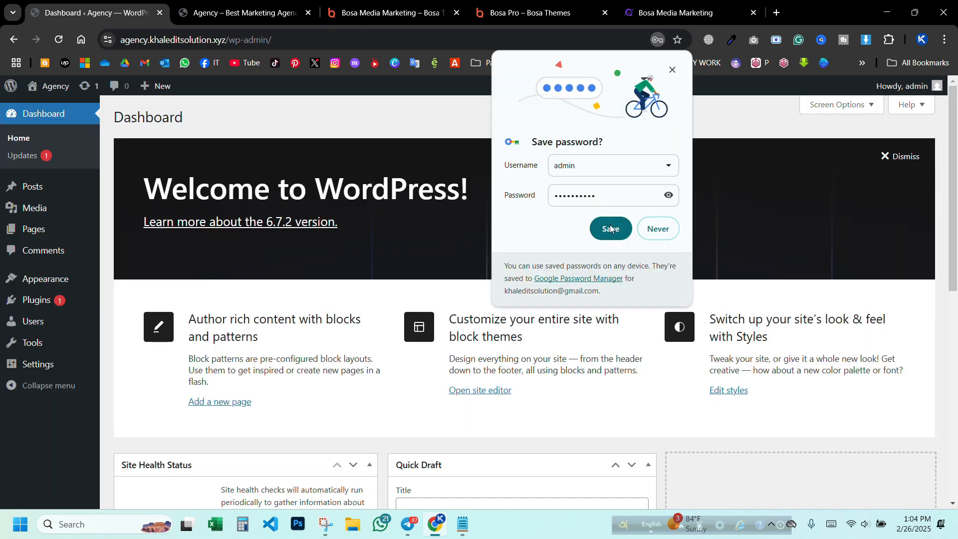
{"action": "left_click", "coordinate": [658, 230]}
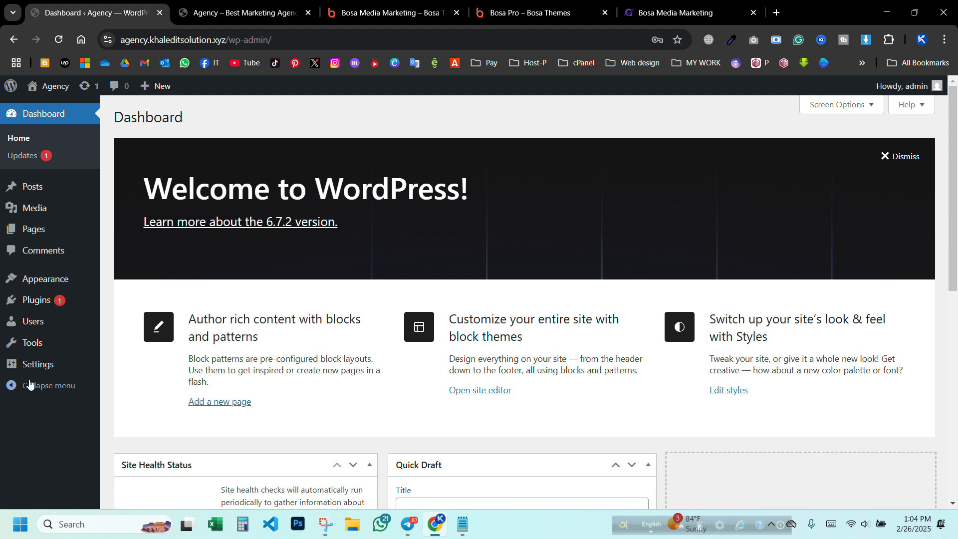
Step: In the General settings, upload "Black yellow modern letter K logo (1)" from Downloads and crop it as the site icon
{"action": "mouse_move", "coordinate": [34, 367]}
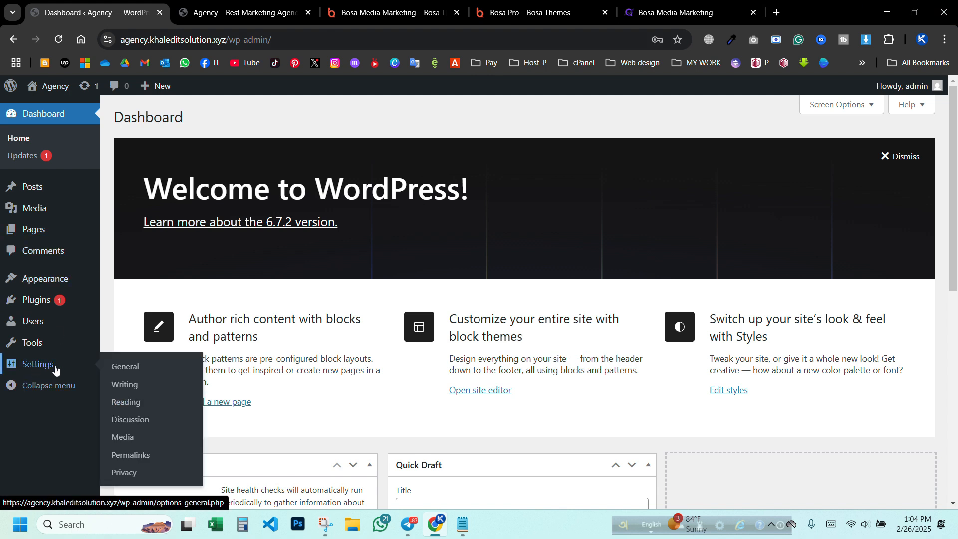
{"action": "left_click", "coordinate": [126, 368]}
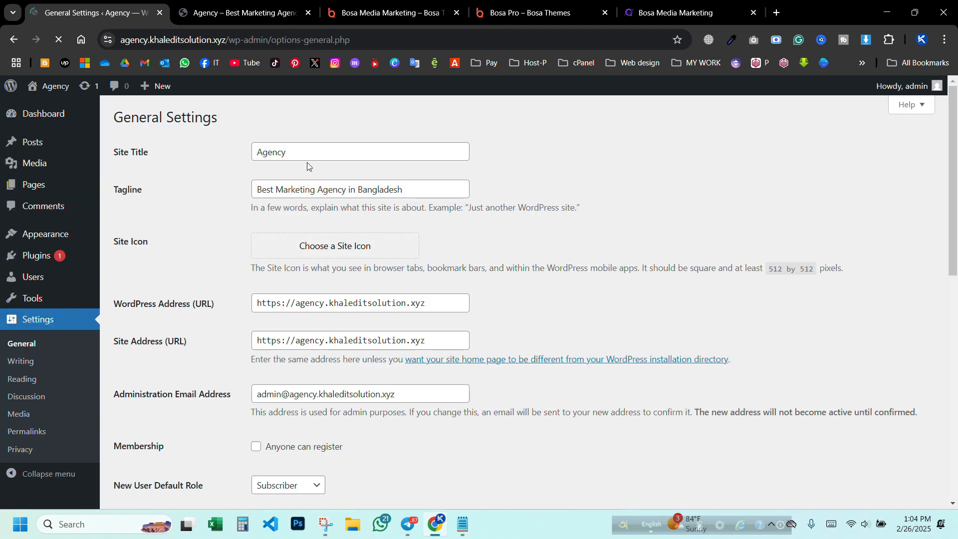
{"action": "double_click", "coordinate": [309, 152]}
{"action": "double_click", "coordinate": [333, 190]}
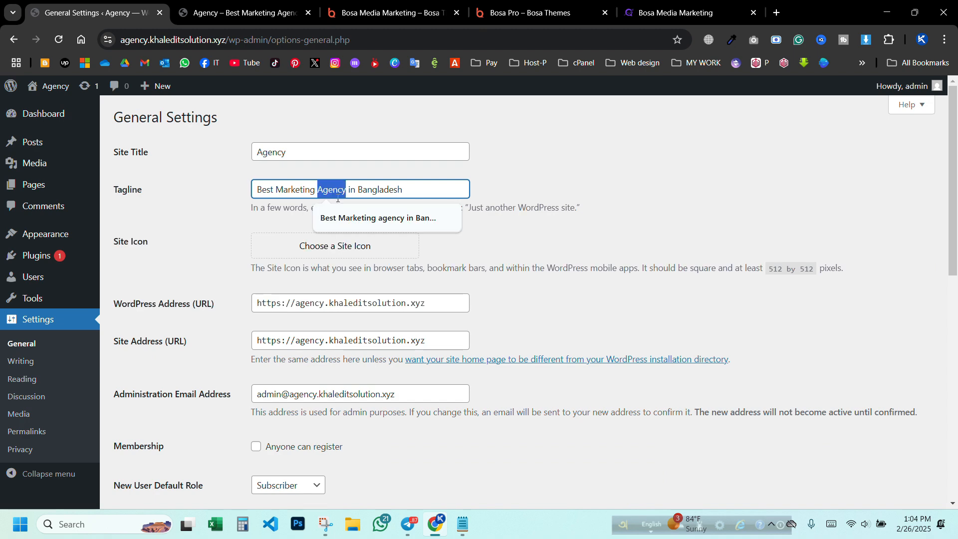
{"action": "left_click", "coordinate": [325, 248]}
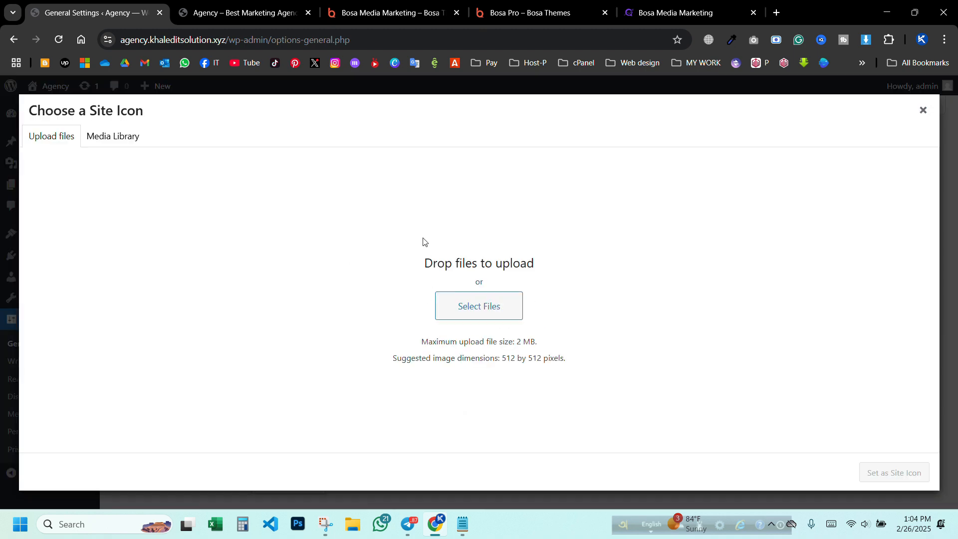
{"action": "left_click", "coordinate": [478, 307]}
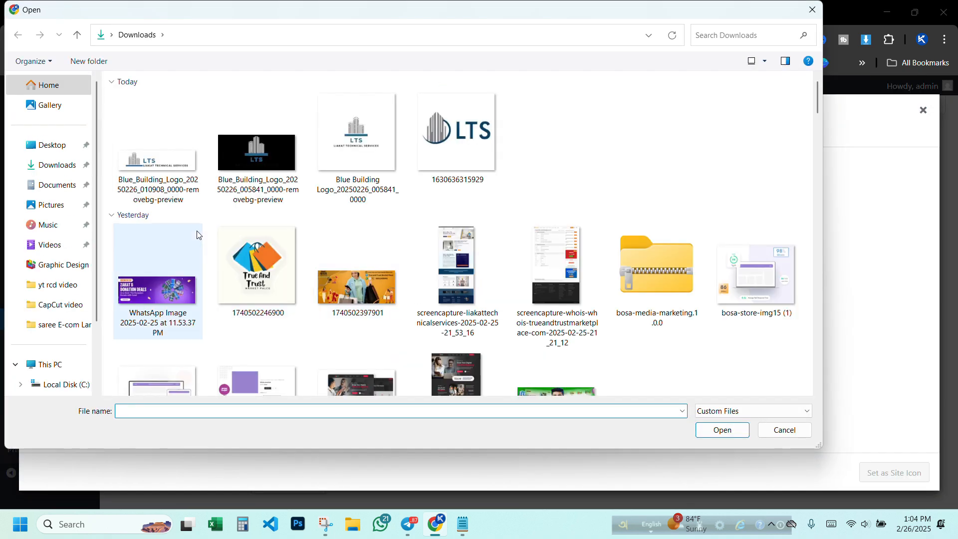
{"action": "scroll", "coordinate": [198, 235], "scroll_direction": "down", "scroll_amount": 2}
{"action": "scroll", "coordinate": [198, 235], "scroll_direction": "up", "scroll_amount": 2}
{"action": "scroll", "coordinate": [436, 190], "scroll_direction": "down", "scroll_amount": 5}
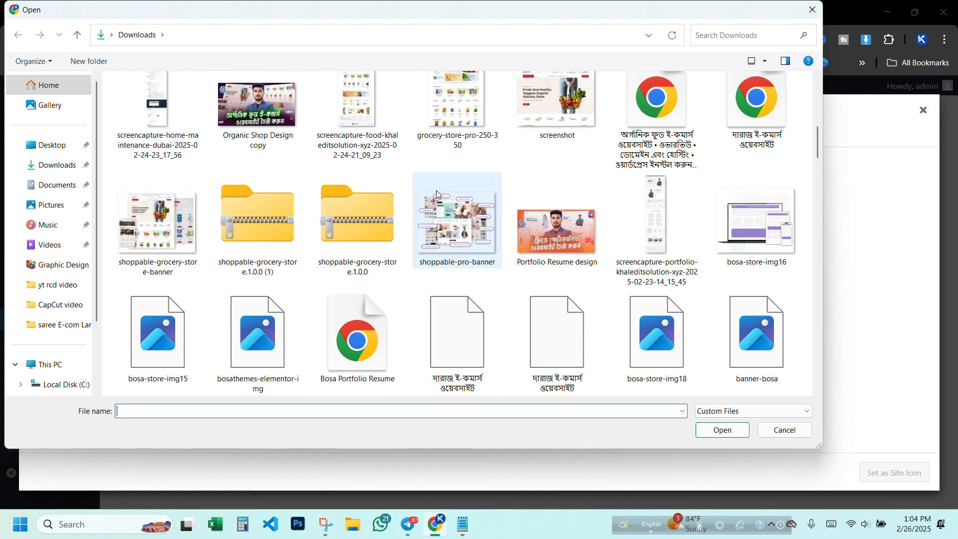
{"action": "scroll", "coordinate": [436, 197], "scroll_direction": "down", "scroll_amount": 15}
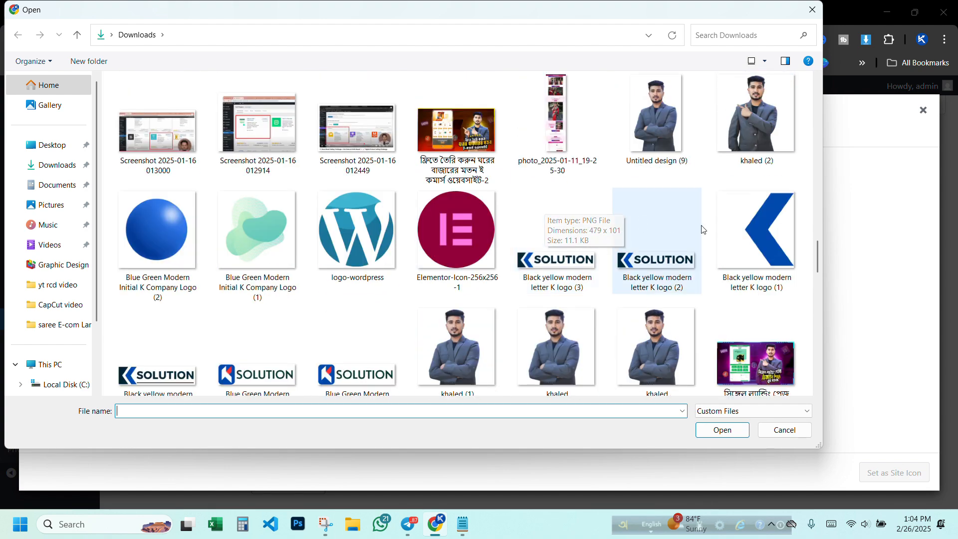
{"action": "double_click", "coordinate": [757, 230]}
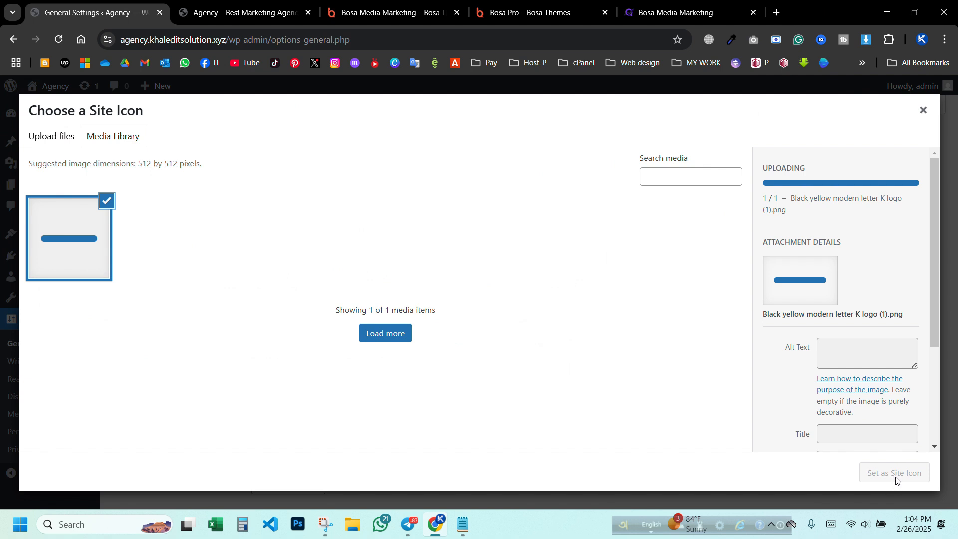
{"action": "left_click", "coordinate": [896, 474]}
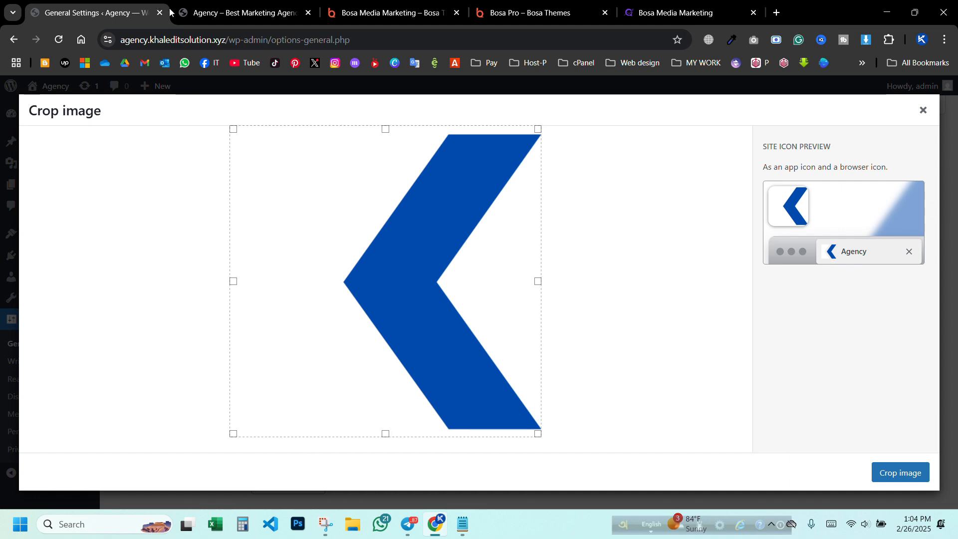
{"action": "left_click", "coordinate": [896, 474]}
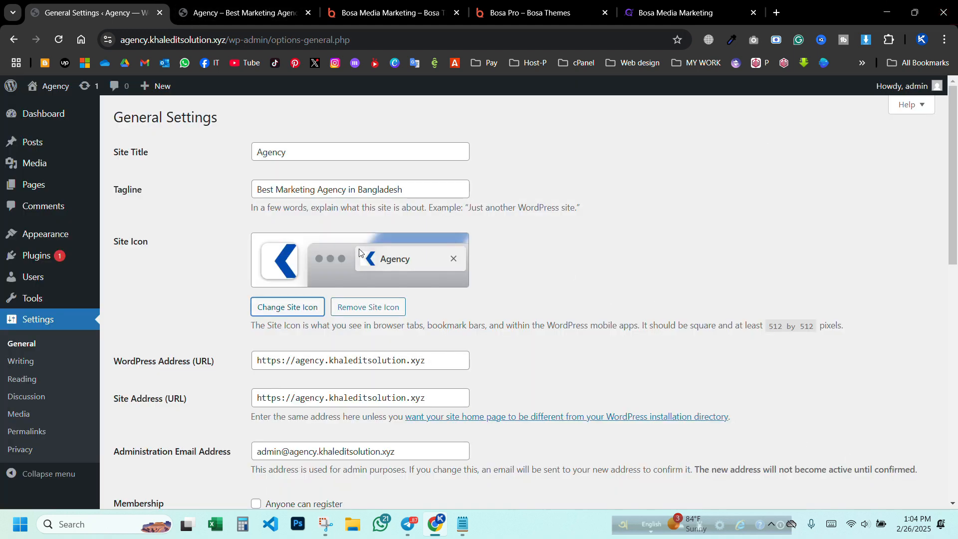
Step: Enable the "Anyone can register" membership option and save the general settings
{"action": "scroll", "coordinate": [277, 265], "scroll_direction": "down", "scroll_amount": 2}
{"action": "scroll", "coordinate": [298, 261], "scroll_direction": "down", "scroll_amount": 2}
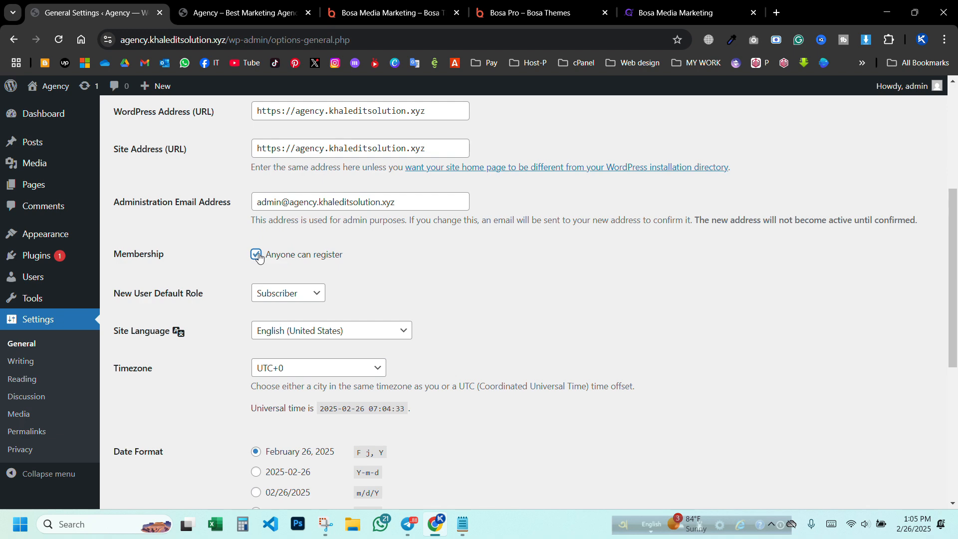
{"action": "scroll", "coordinate": [316, 268], "scroll_direction": "down", "scroll_amount": 5}
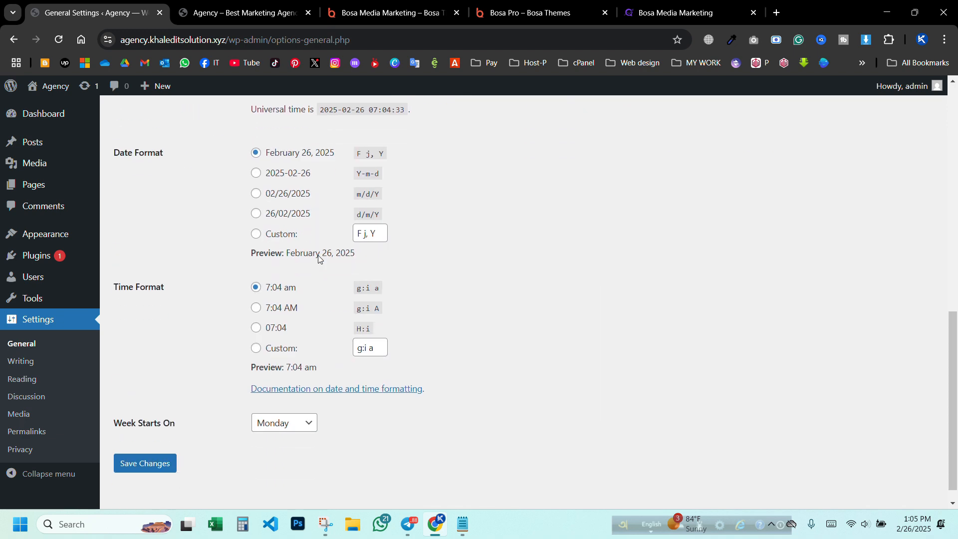
{"action": "left_click", "coordinate": [160, 442]}
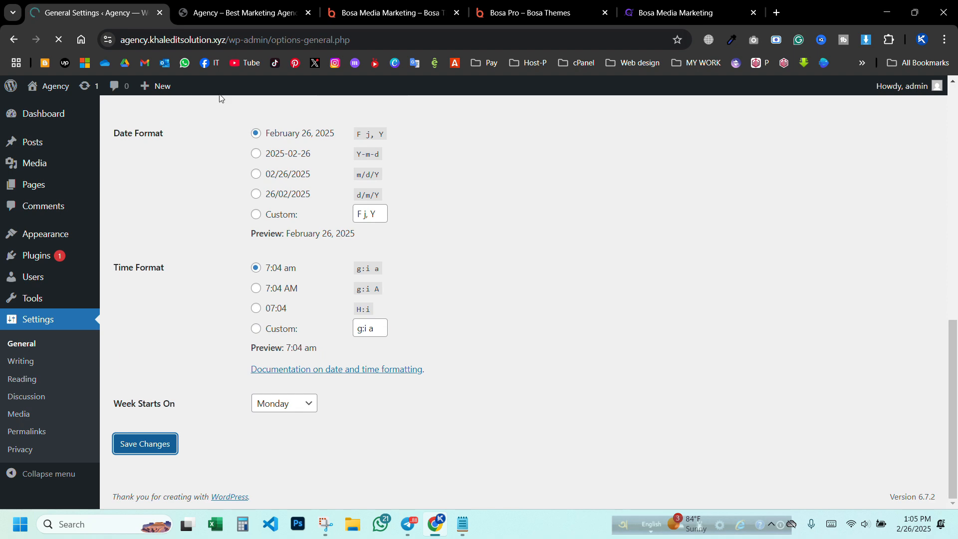
Step: Reload the agency site's front page to check the new site icon, and return to the WordPress settings
{"action": "left_click", "coordinate": [216, 16]}
{"action": "key", "text": "F5"}
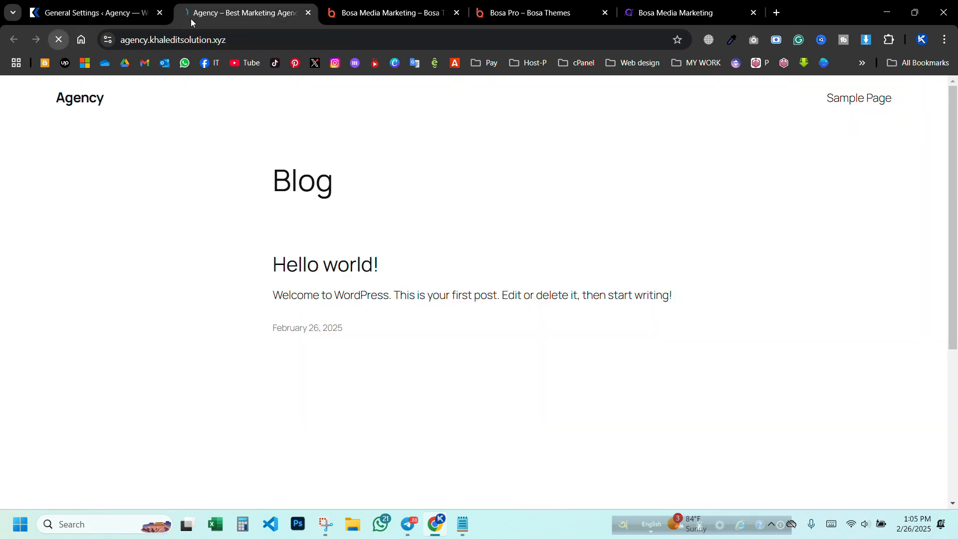
{"action": "left_click", "coordinate": [145, 15]}
Step: Review the Writing settings, including the post defaults, post via email and update services
{"action": "scroll", "coordinate": [83, 213], "scroll_direction": "down", "scroll_amount": 5}
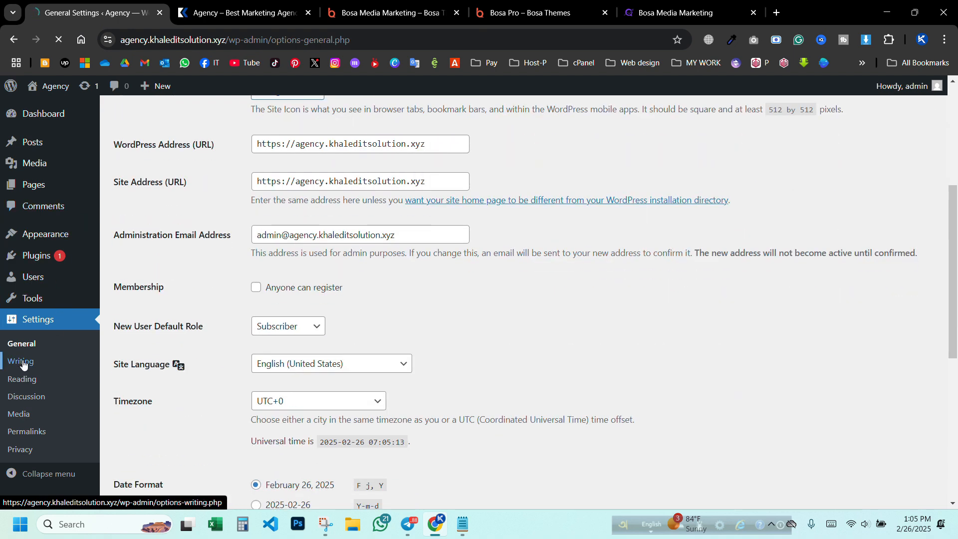
{"action": "scroll", "coordinate": [447, 182], "scroll_direction": "down", "scroll_amount": 3}
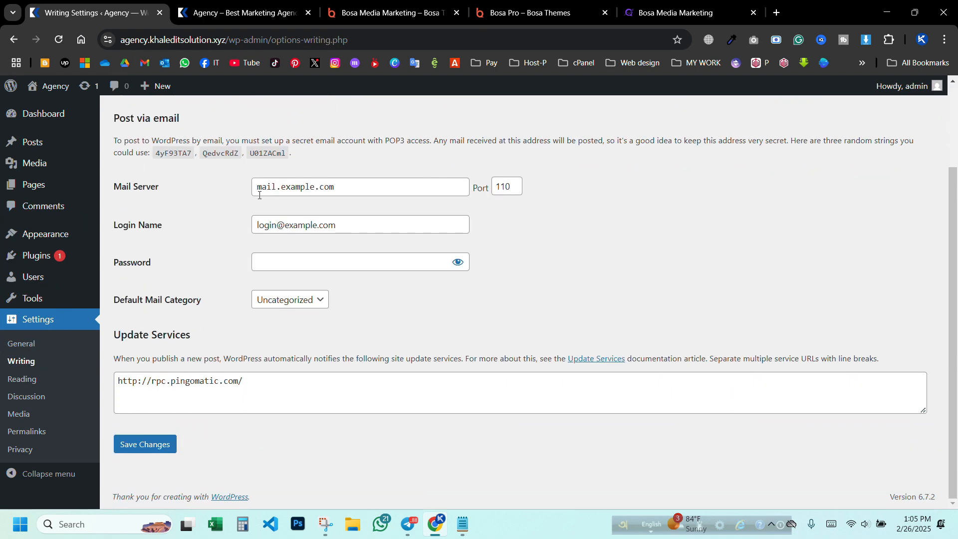
{"action": "scroll", "coordinate": [239, 210], "scroll_direction": "up", "scroll_amount": 2}
{"action": "scroll", "coordinate": [484, 259], "scroll_direction": "down", "scroll_amount": 2}
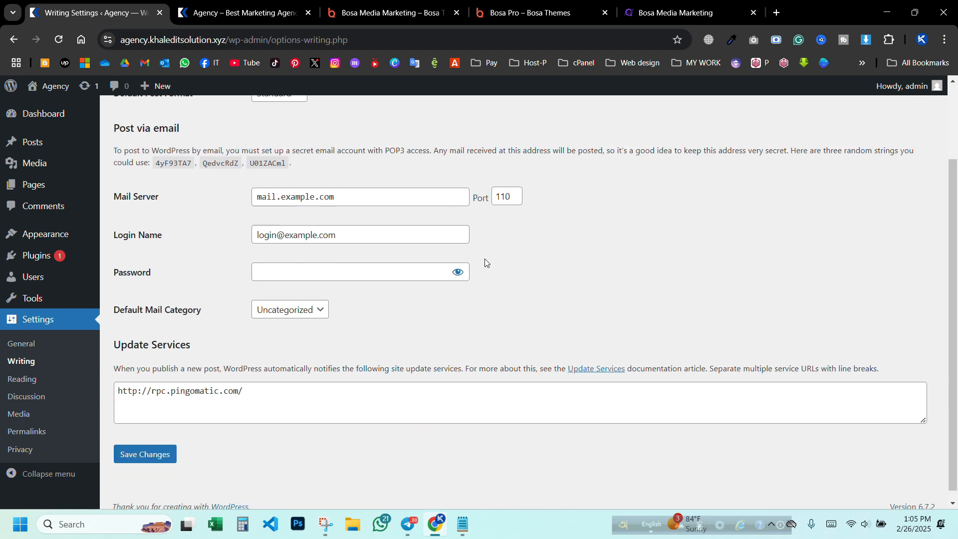
{"action": "scroll", "coordinate": [317, 306], "scroll_direction": "up", "scroll_amount": 2}
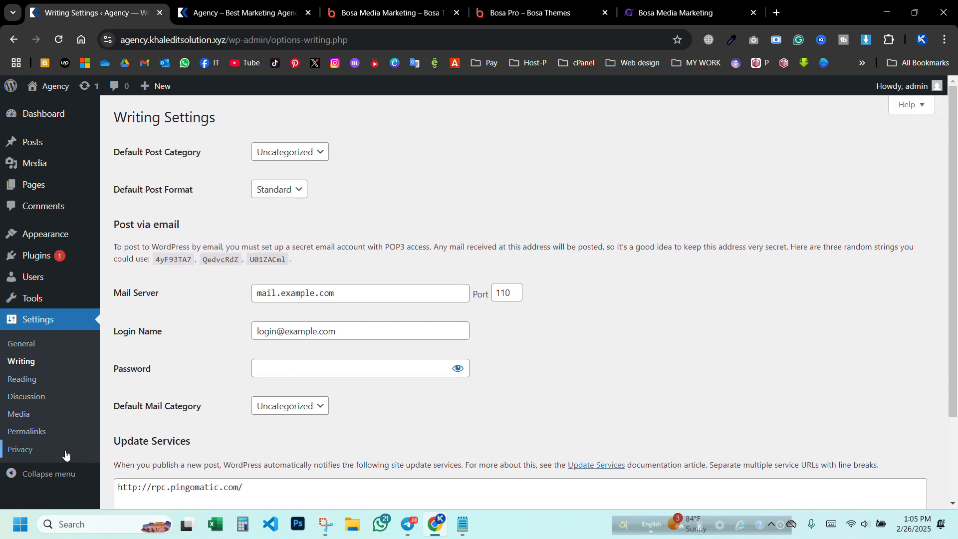
Step: In the Permalinks settings, select Post name as the permalink structure
{"action": "left_click", "coordinate": [27, 437]}
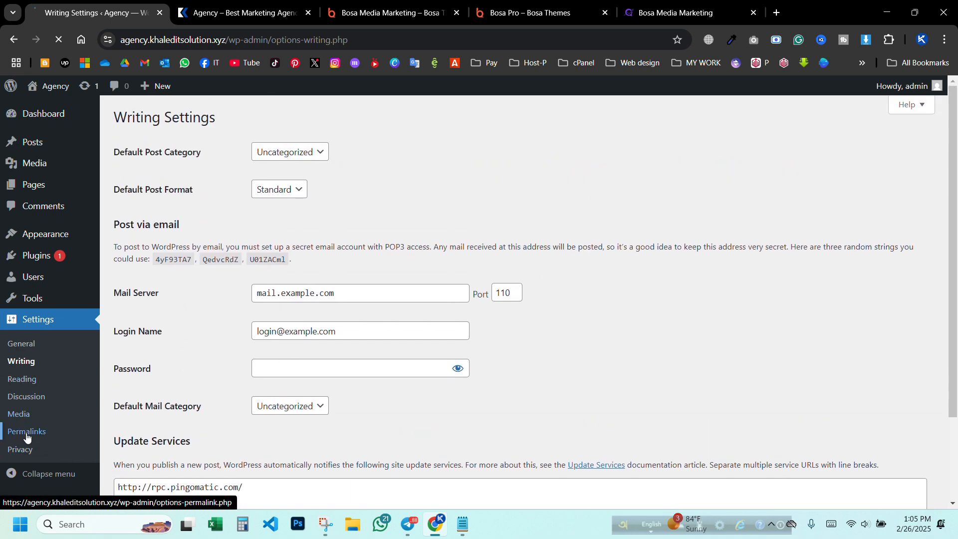
{"action": "scroll", "coordinate": [172, 375], "scroll_direction": "down", "scroll_amount": 4}
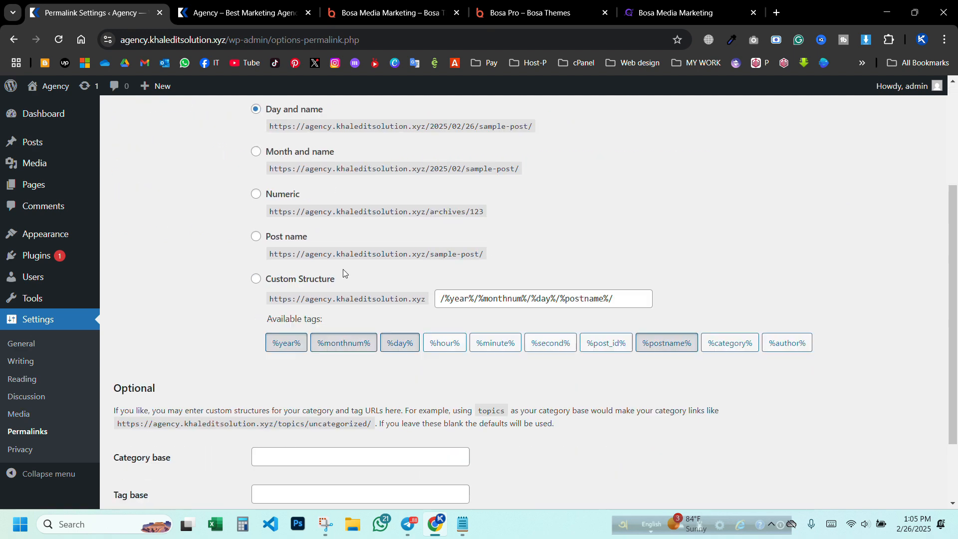
{"action": "left_click", "coordinate": [256, 217]}
{"action": "scroll", "coordinate": [198, 266], "scroll_direction": "up", "scroll_amount": 4}
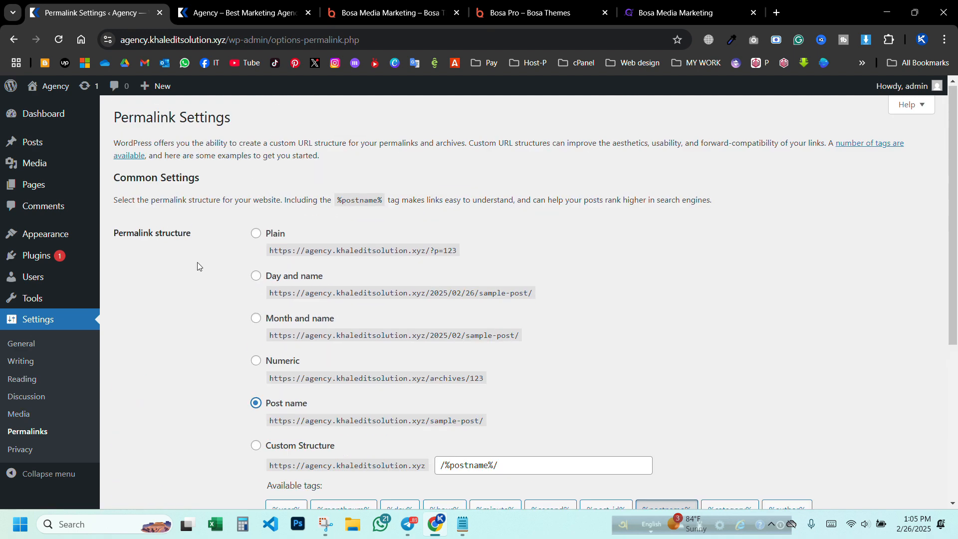
{"action": "scroll", "coordinate": [348, 365], "scroll_direction": "down", "scroll_amount": 2}
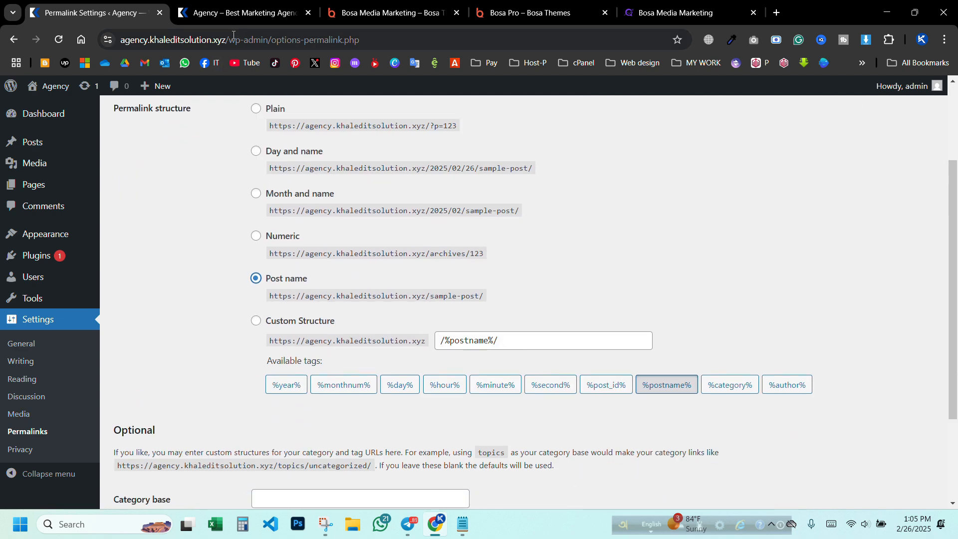
Step: Open the Sample Page on the live site, examine its URL slug, and return to the permalink settings
{"action": "left_click_drag", "start_coordinate": [225, 39], "coordinate": [233, 38]}
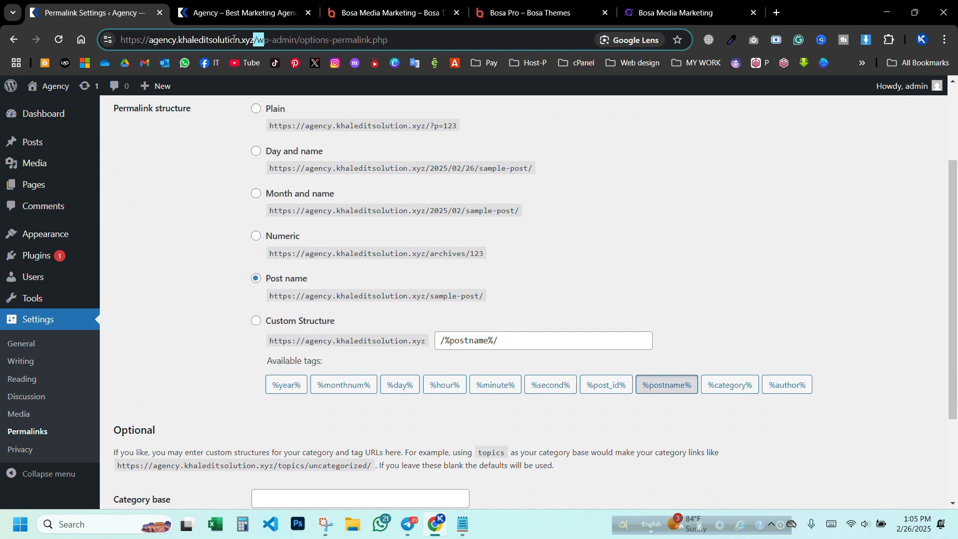
{"action": "left_click", "coordinate": [233, 39]}
{"action": "left_click", "coordinate": [238, 4]}
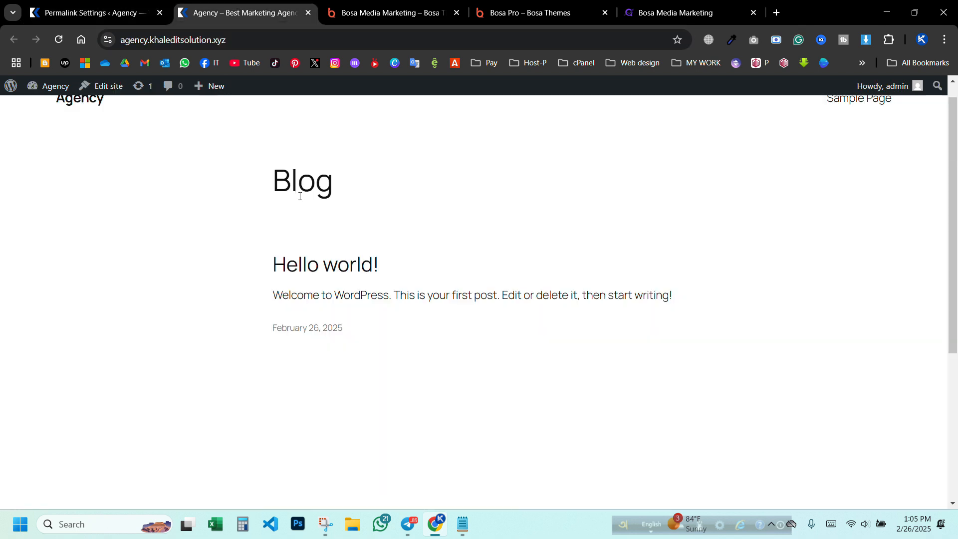
{"action": "scroll", "coordinate": [309, 202], "scroll_direction": "down", "scroll_amount": 5}
{"action": "left_click", "coordinate": [730, 327]}
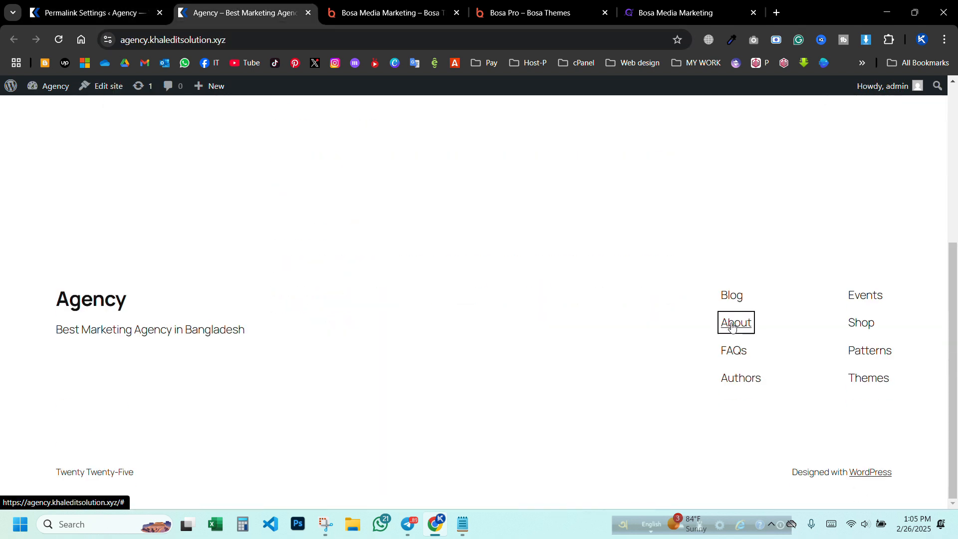
{"action": "left_click", "coordinate": [847, 117]}
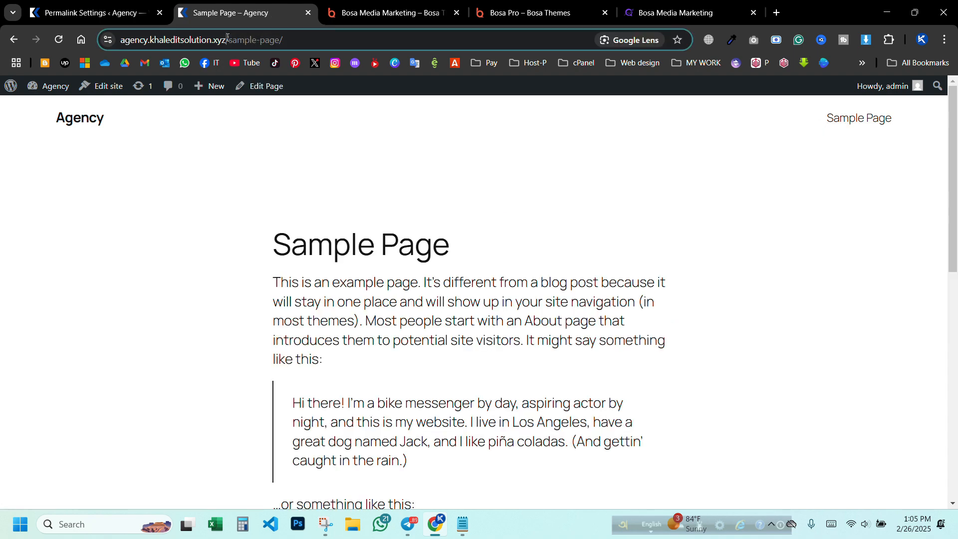
{"action": "left_click_drag", "start_coordinate": [245, 39], "coordinate": [283, 40]}
{"action": "left_click", "coordinate": [78, 2]}
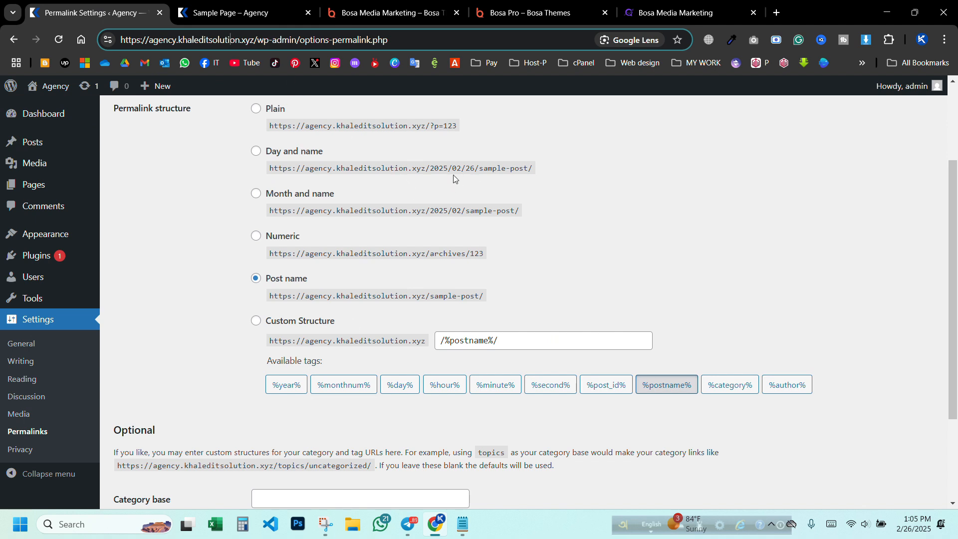
Step: Compare the example URLs of the permalink structures and save the permalink settings with Post name selected
{"action": "left_click_drag", "start_coordinate": [491, 298], "coordinate": [270, 298]}
{"action": "left_click", "coordinate": [548, 263]}
{"action": "left_click_drag", "start_coordinate": [507, 250], "coordinate": [270, 254]}
{"action": "left_click", "coordinate": [612, 213]}
{"action": "left_click_drag", "start_coordinate": [562, 168], "coordinate": [269, 169]}
{"action": "mouse_move", "coordinate": [139, 248]}
{"action": "left_click", "coordinate": [214, 220]}
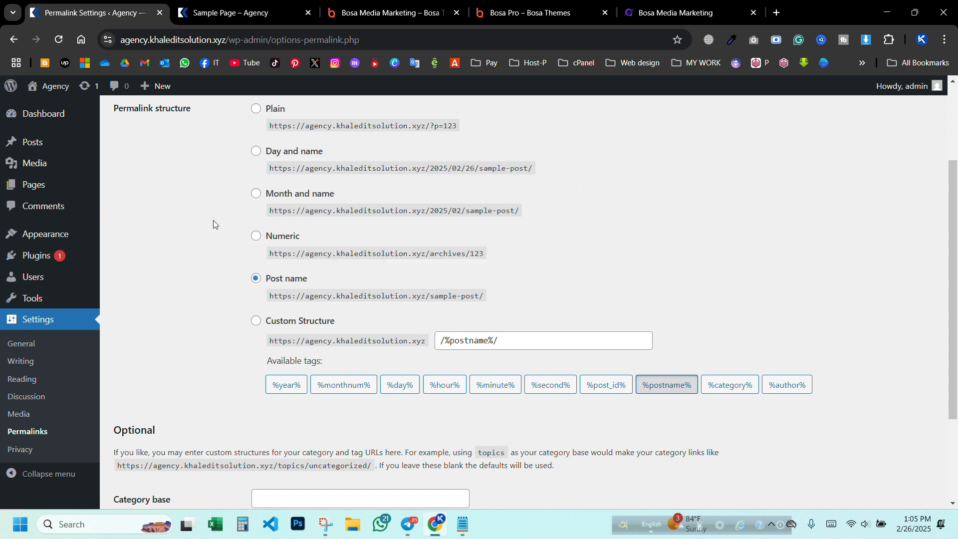
{"action": "scroll", "coordinate": [283, 338], "scroll_direction": "down", "scroll_amount": 3}
{"action": "left_click", "coordinate": [154, 446]}
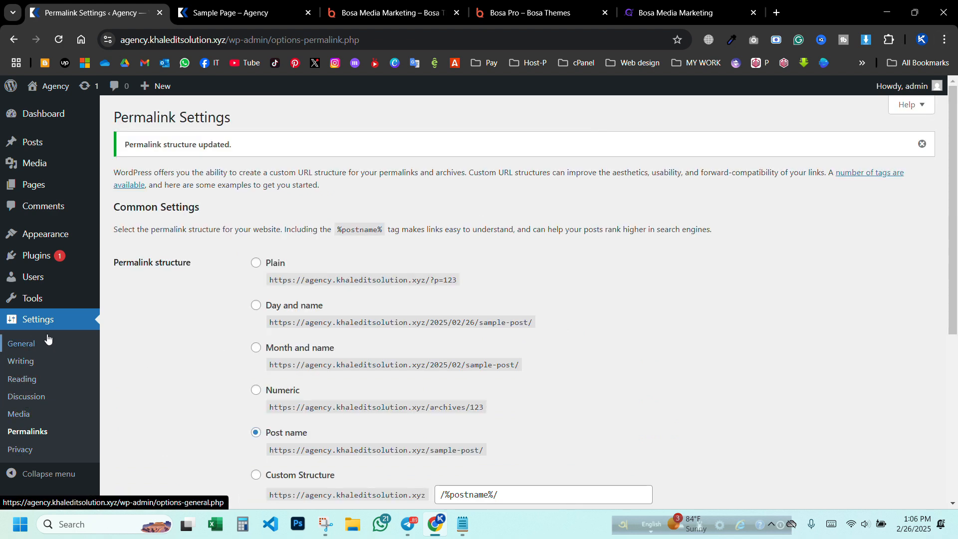
Step: Open the admin user's profile for editing and find its Account Management section
{"action": "mouse_move", "coordinate": [26, 281]}
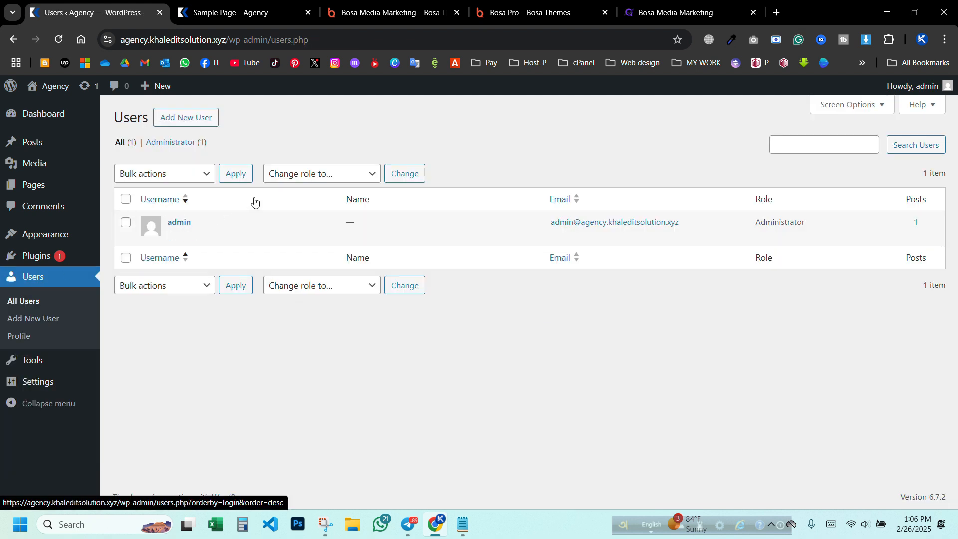
{"action": "mouse_move", "coordinate": [190, 242]}
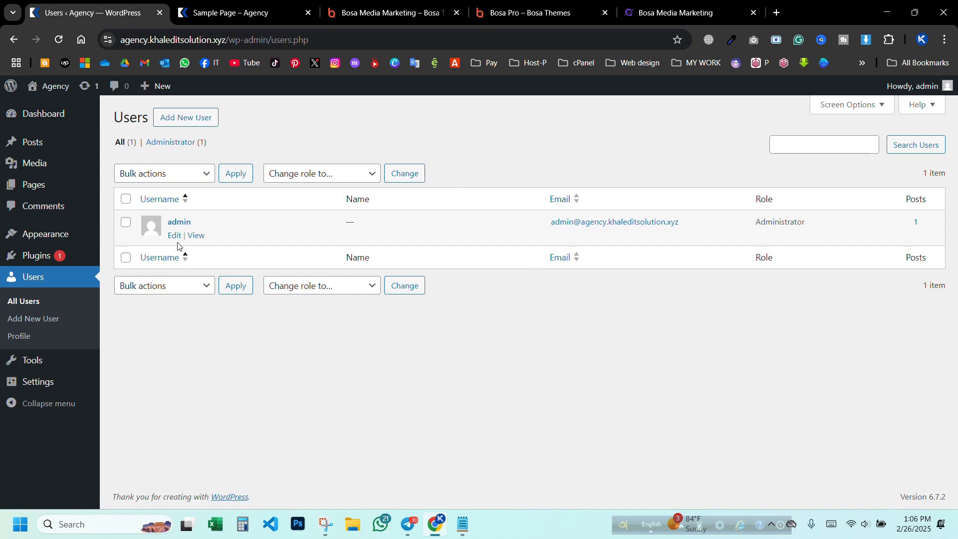
{"action": "left_click", "coordinate": [175, 235]}
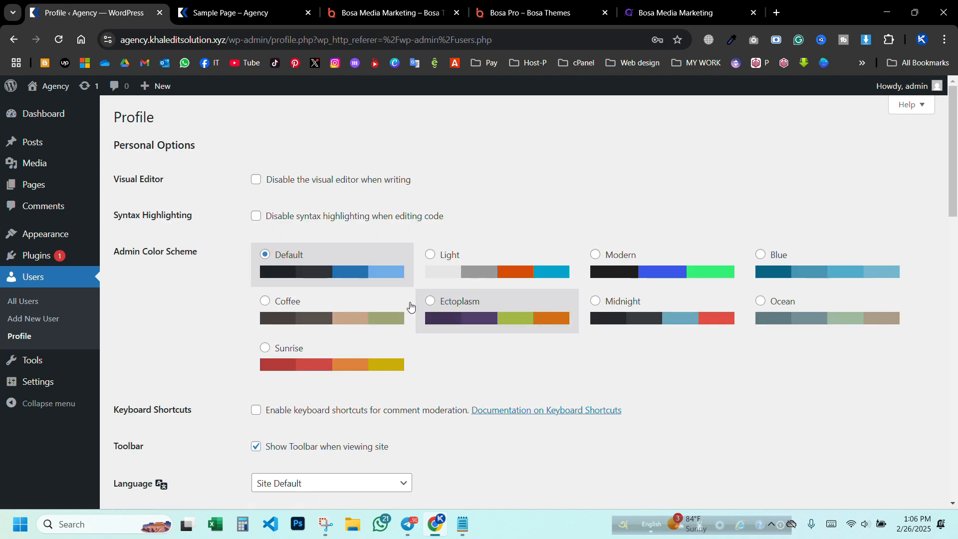
{"action": "scroll", "coordinate": [315, 295], "scroll_direction": "down", "scroll_amount": 12}
{"action": "scroll", "coordinate": [321, 292], "scroll_direction": "down", "scroll_amount": 4}
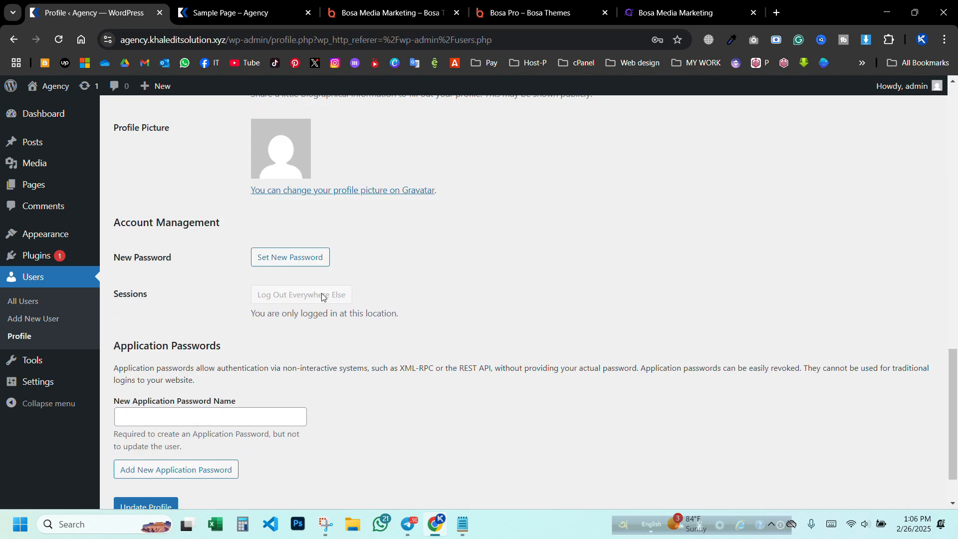
Step: Try generating several new passwords for the admin account in the New Password field
{"action": "left_click", "coordinate": [287, 258]}
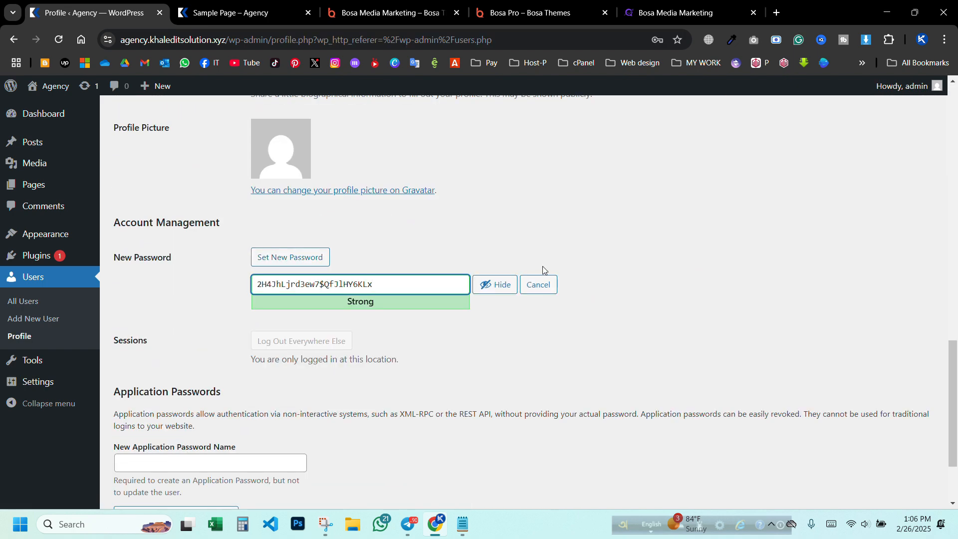
{"action": "left_click", "coordinate": [274, 255]}
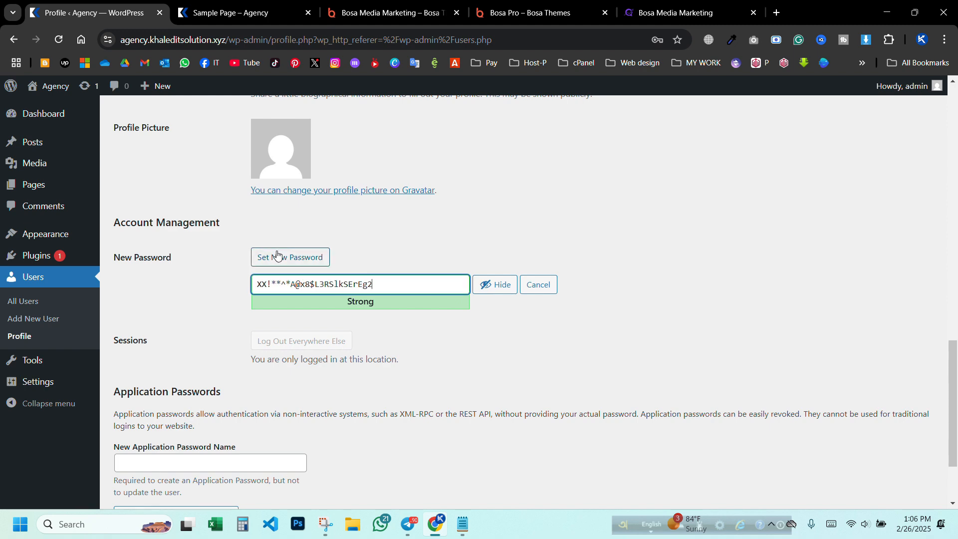
{"action": "left_click", "coordinate": [274, 256]}
{"action": "left_click", "coordinate": [276, 255]}
{"action": "scroll", "coordinate": [334, 284], "scroll_direction": "down", "scroll_amount": 3}
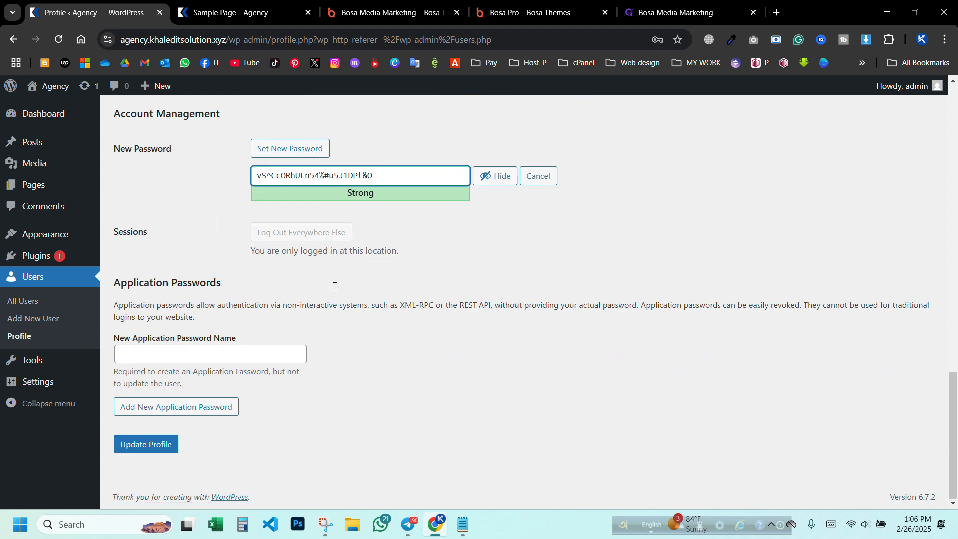
{"action": "scroll", "coordinate": [319, 270], "scroll_direction": "up", "scroll_amount": 15}
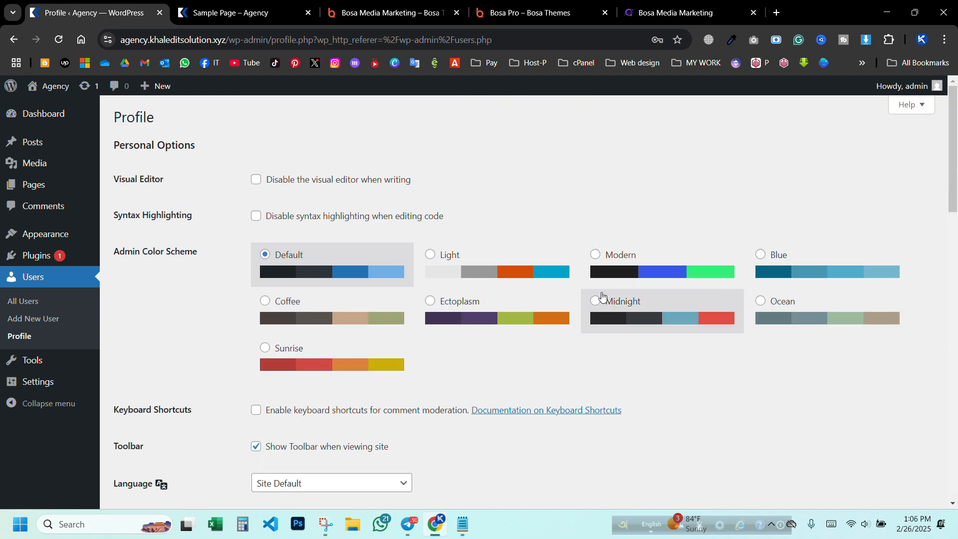
Step: Leave the profile without saving, and delete the Akismet Anti-spam and Hello Dolly plugins
{"action": "mouse_move", "coordinate": [39, 379]}
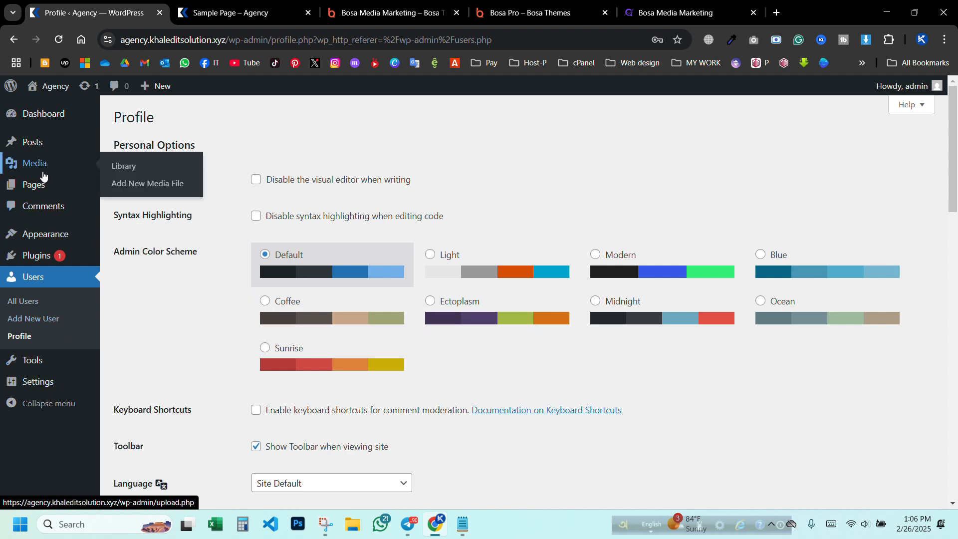
{"action": "left_click", "coordinate": [45, 258]}
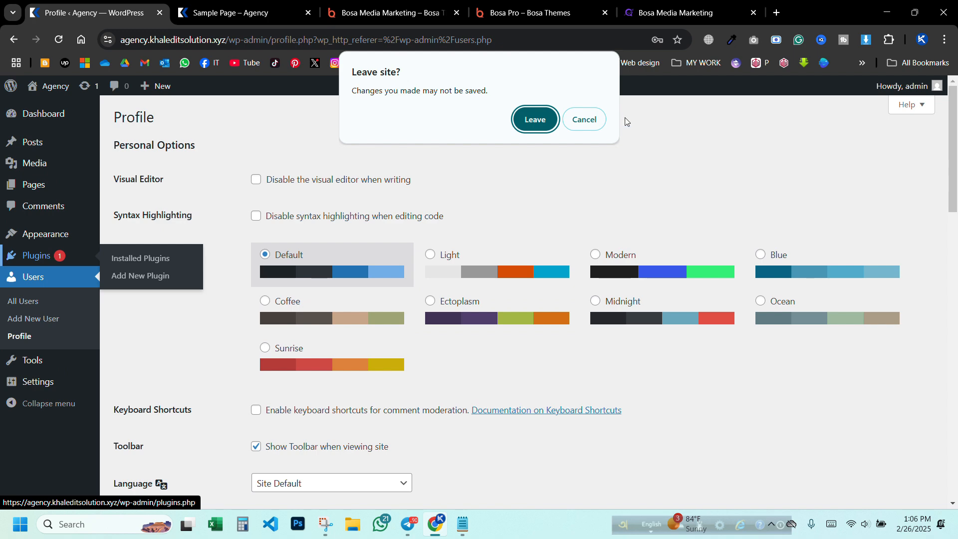
{"action": "left_click", "coordinate": [535, 118]}
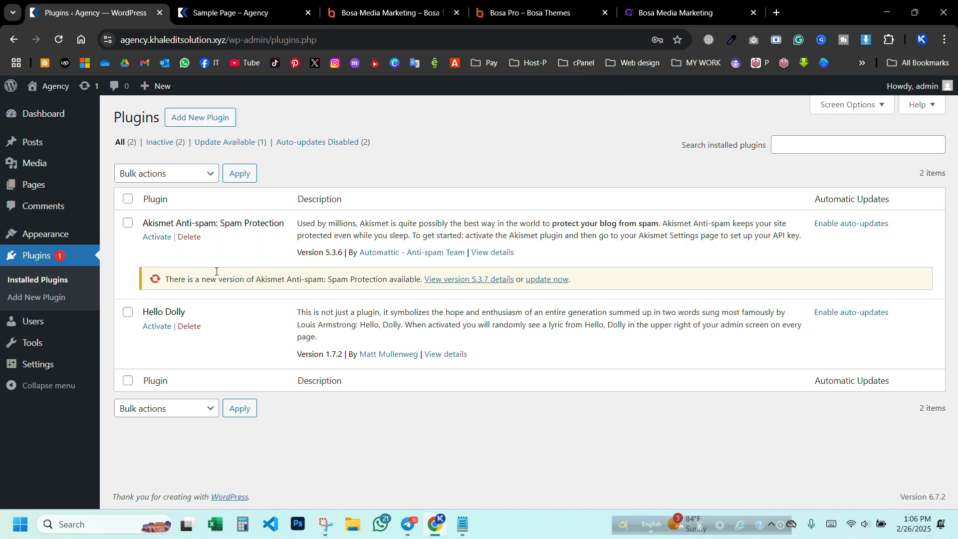
{"action": "left_click", "coordinate": [189, 237]}
{"action": "left_click", "coordinate": [534, 132]}
{"action": "left_click", "coordinate": [189, 263]}
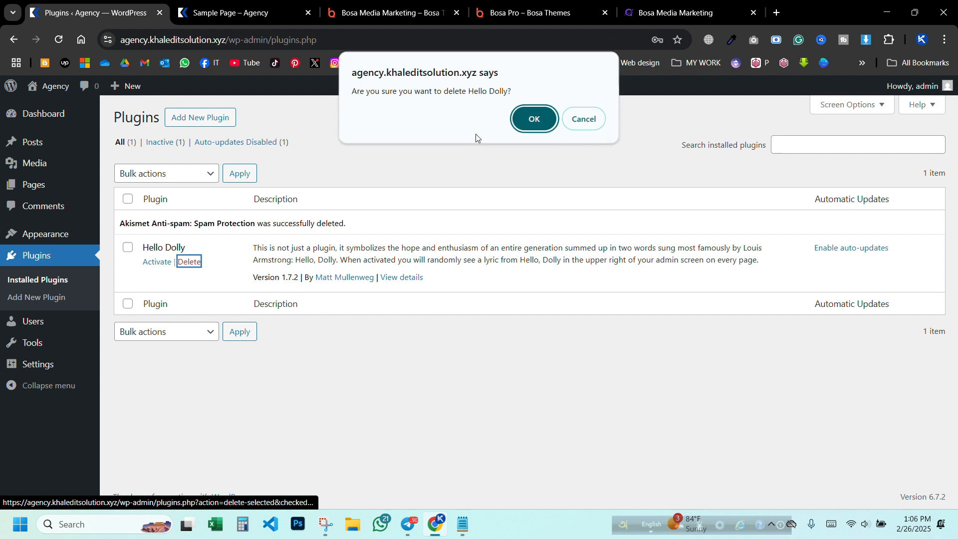
{"action": "left_click", "coordinate": [523, 122]}
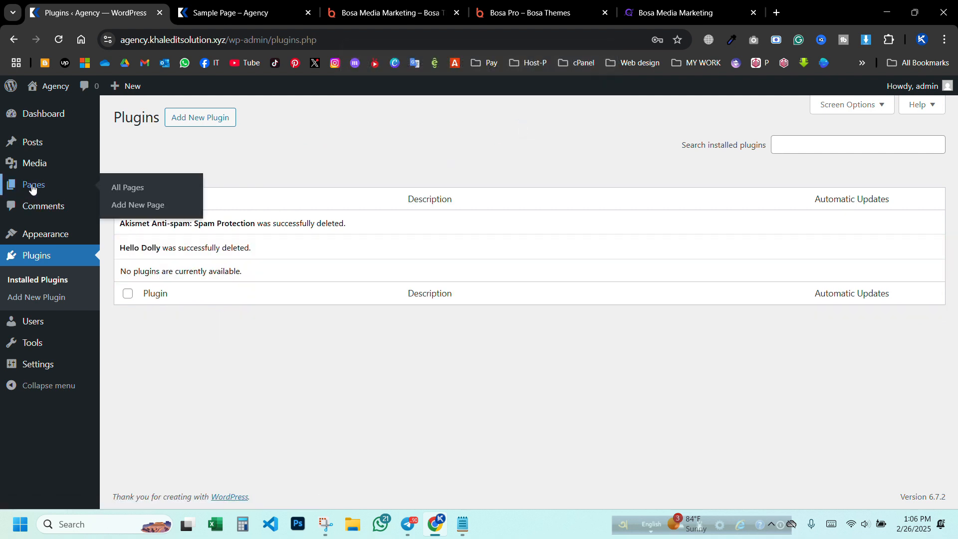
Step: Move the Privacy Policy draft and the Sample Page to the Trash with a bulk action
{"action": "left_click", "coordinate": [32, 187]}
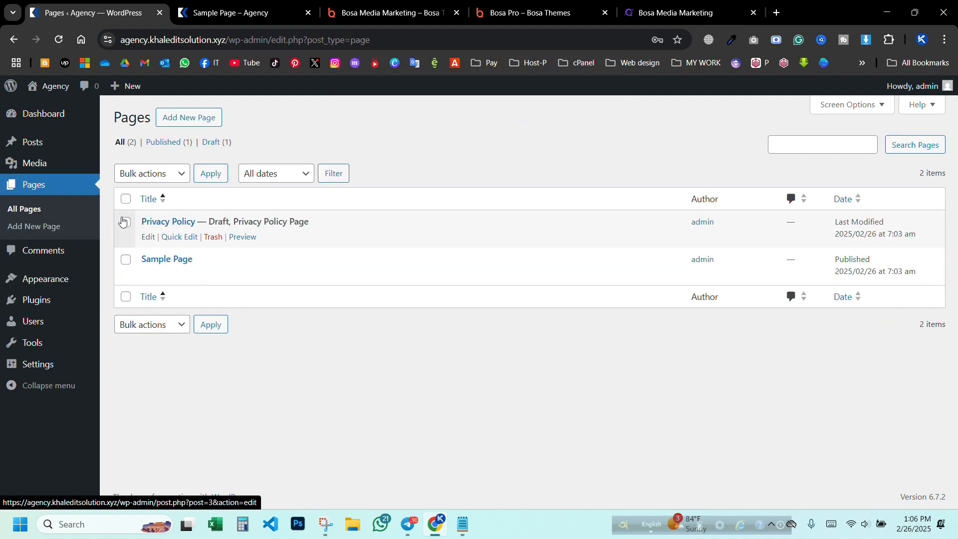
{"action": "left_click", "coordinate": [126, 199]}
{"action": "left_click", "coordinate": [149, 175]}
{"action": "left_click", "coordinate": [147, 226]}
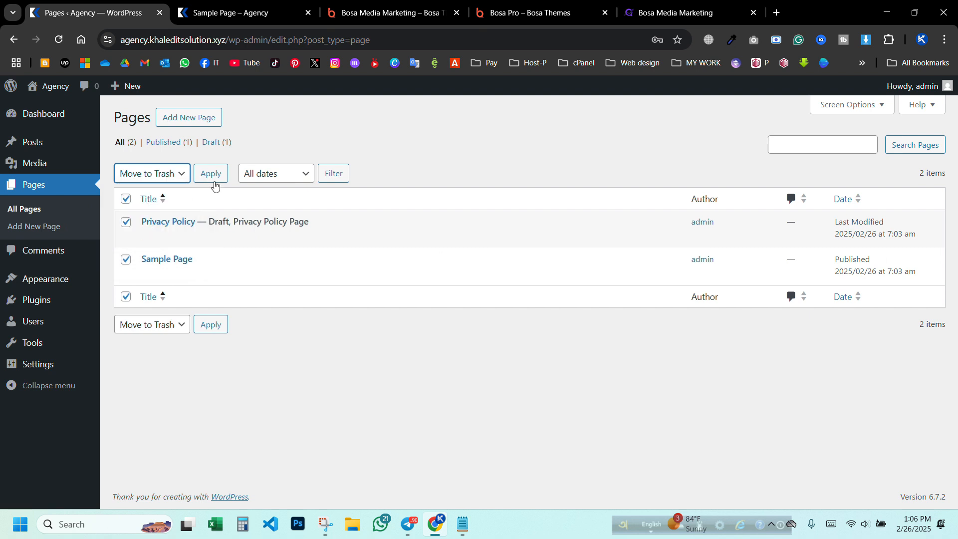
{"action": "left_click", "coordinate": [214, 182]}
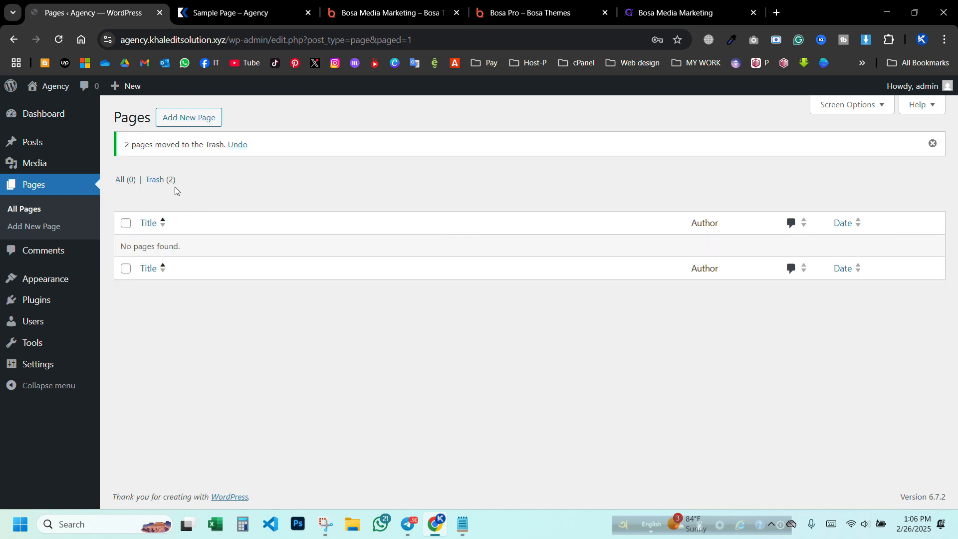
Step: Permanently delete both trashed pages, Privacy Policy and Sample Page, with a bulk action
{"action": "left_click", "coordinate": [156, 181]}
{"action": "left_click", "coordinate": [126, 199]}
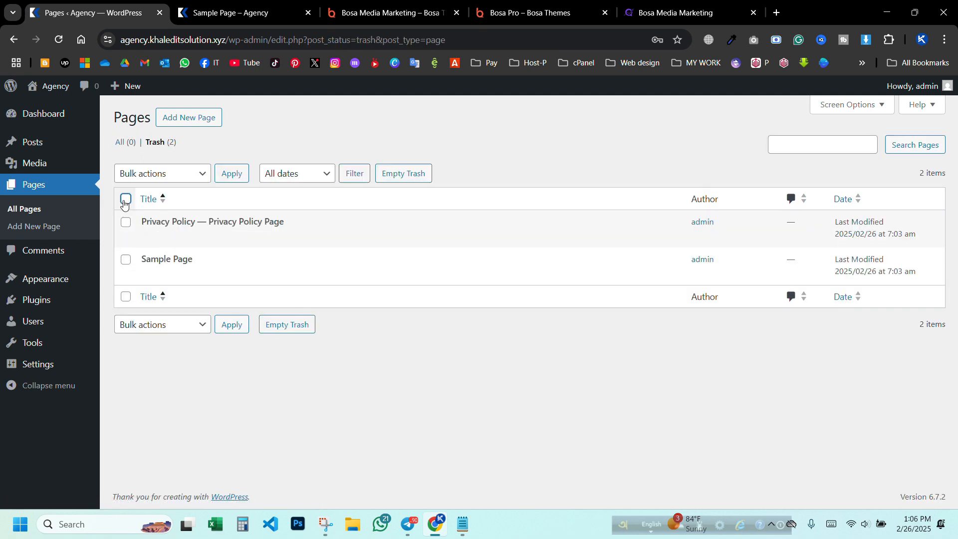
{"action": "left_click", "coordinate": [149, 173]}
{"action": "left_click", "coordinate": [152, 227]}
{"action": "left_click", "coordinate": [231, 179]}
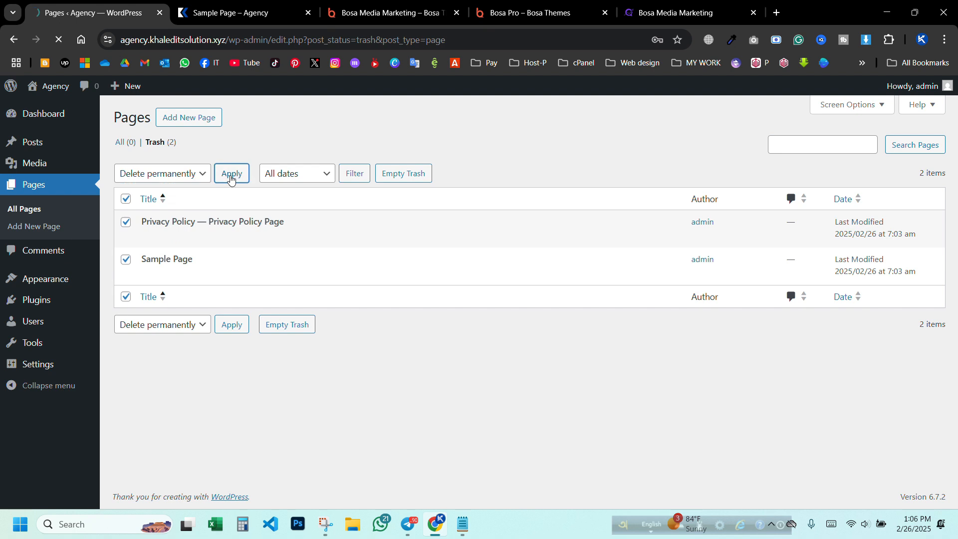
Step: Move the "Hello world!" post to the Trash and permanently delete it
{"action": "mouse_move", "coordinate": [41, 149]}
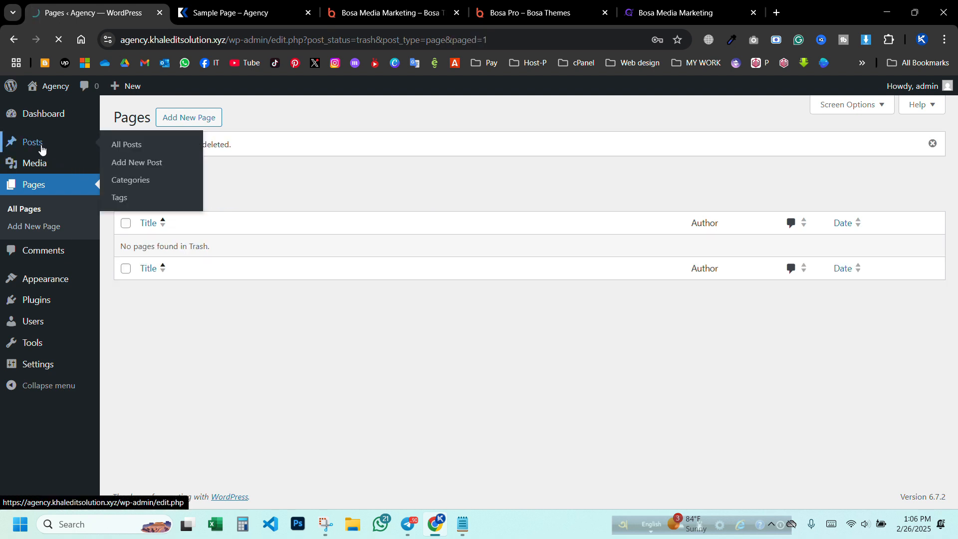
{"action": "left_click", "coordinate": [212, 237]}
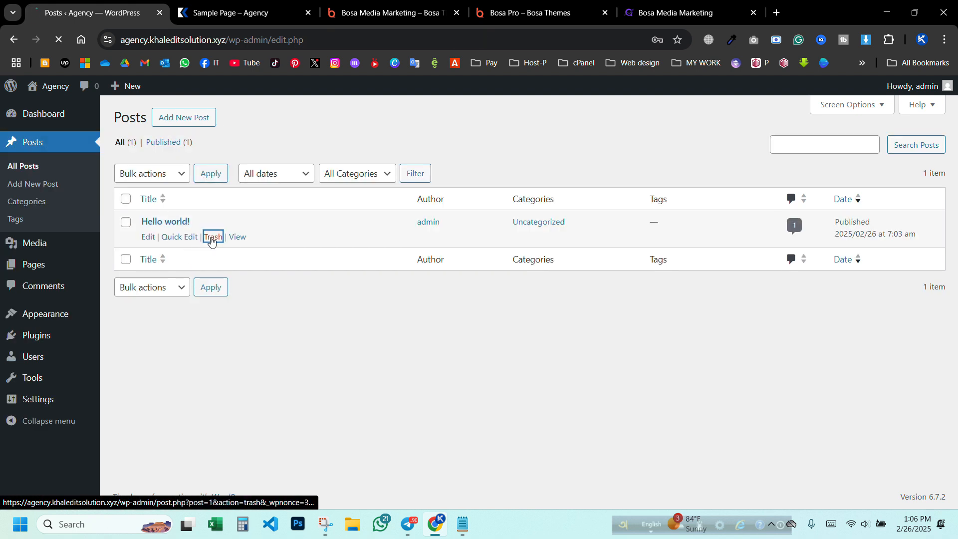
{"action": "left_click", "coordinate": [159, 181]}
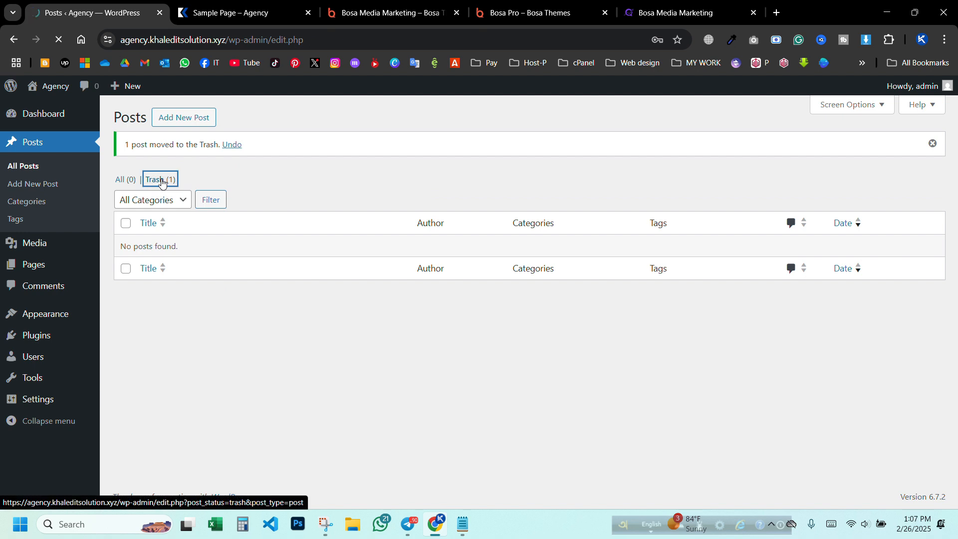
{"action": "left_click", "coordinate": [229, 240]}
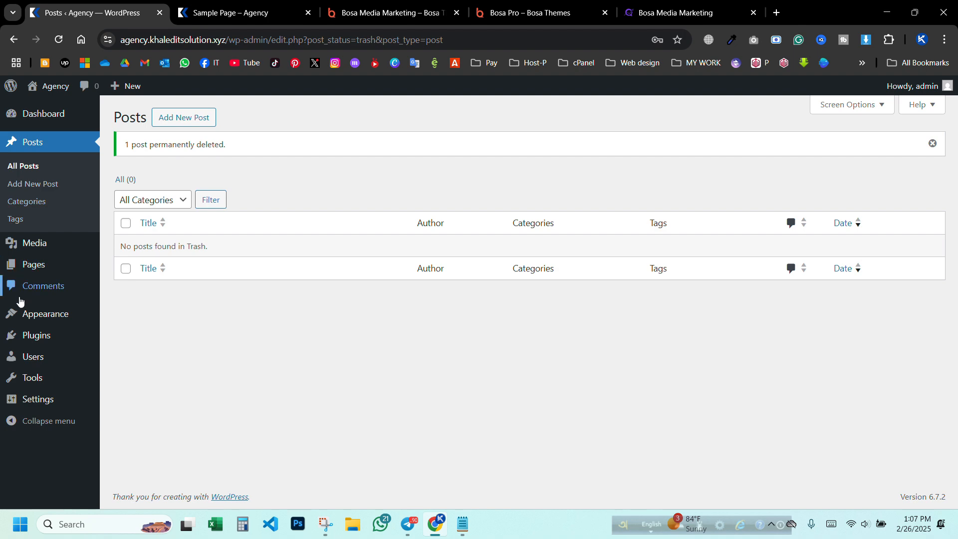
Step: Open the installed themes list, and reload the live Sample Page to check the front end
{"action": "mouse_move", "coordinate": [19, 316]}
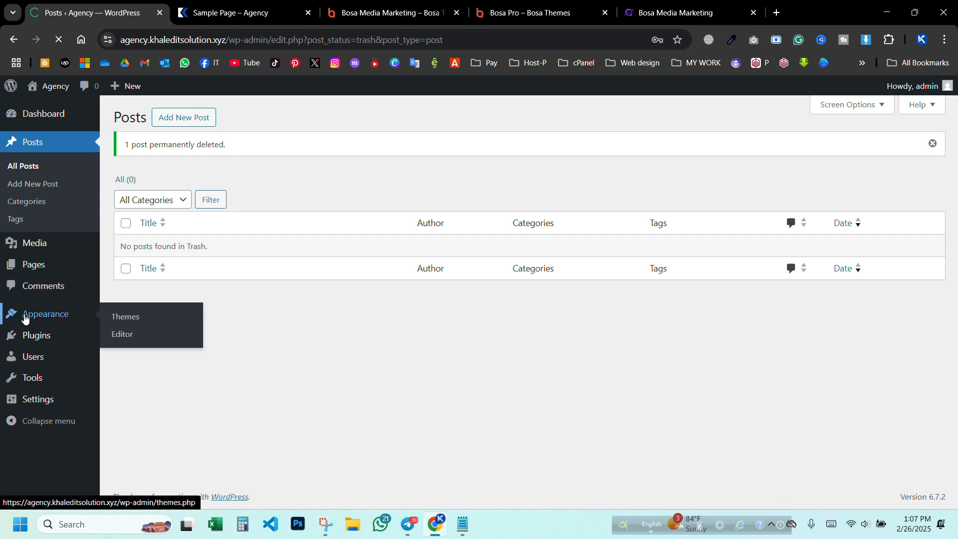
{"action": "left_click", "coordinate": [25, 318]}
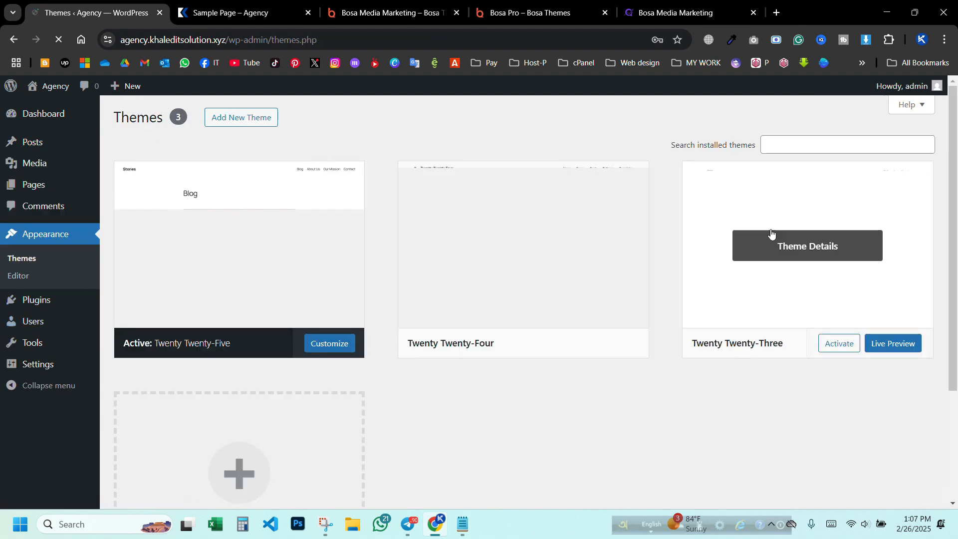
{"action": "left_click", "coordinate": [254, 4]}
{"action": "left_click", "coordinate": [60, 43]}
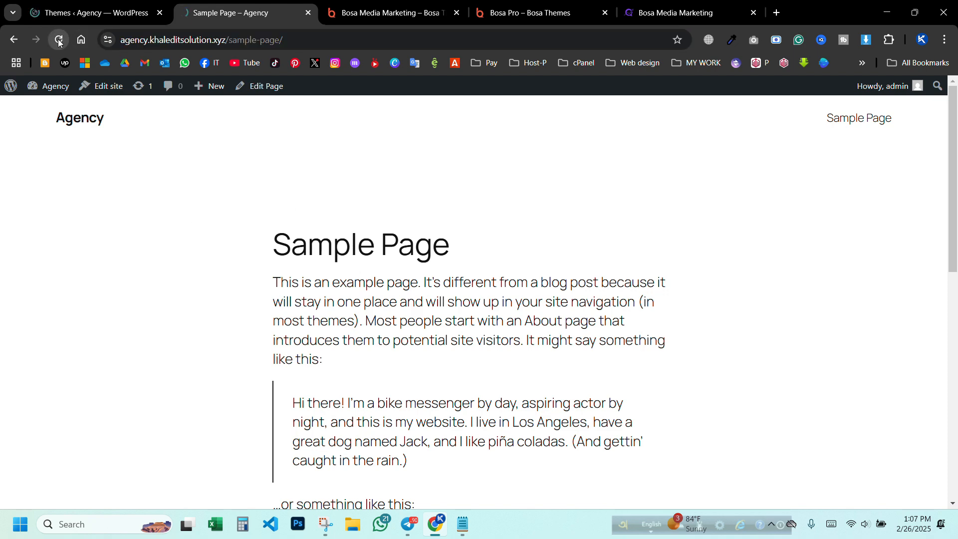
{"action": "scroll", "coordinate": [461, 272], "scroll_direction": "down", "scroll_amount": 3}
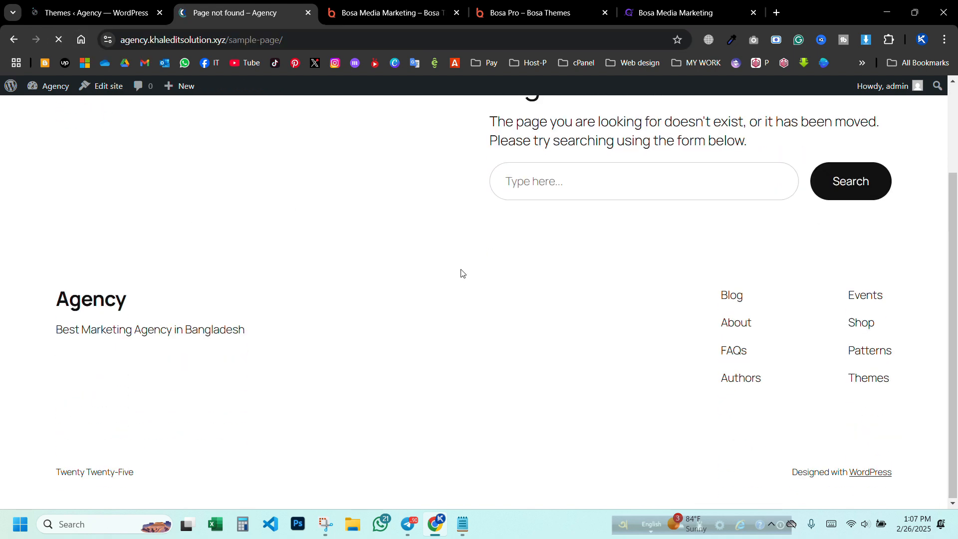
{"action": "scroll", "coordinate": [459, 271], "scroll_direction": "up", "scroll_amount": 2}
{"action": "scroll", "coordinate": [468, 228], "scroll_direction": "down", "scroll_amount": 2}
{"action": "scroll", "coordinate": [440, 260], "scroll_direction": "up", "scroll_amount": 3}
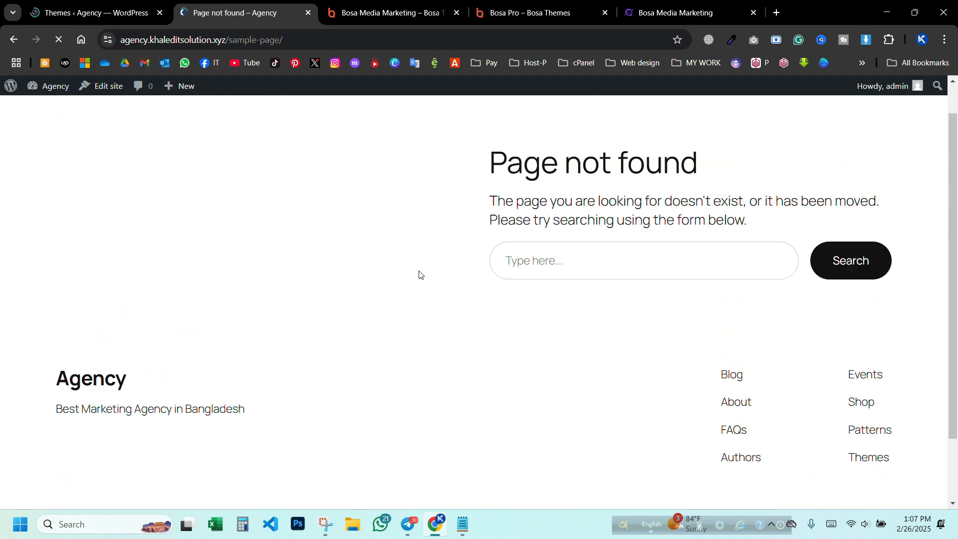
Step: Delete the inactive Twenty Twenty-Three and Twenty Twenty-Four themes, confirming each deletion
{"action": "left_click", "coordinate": [81, 5]}
{"action": "left_click", "coordinate": [775, 263]}
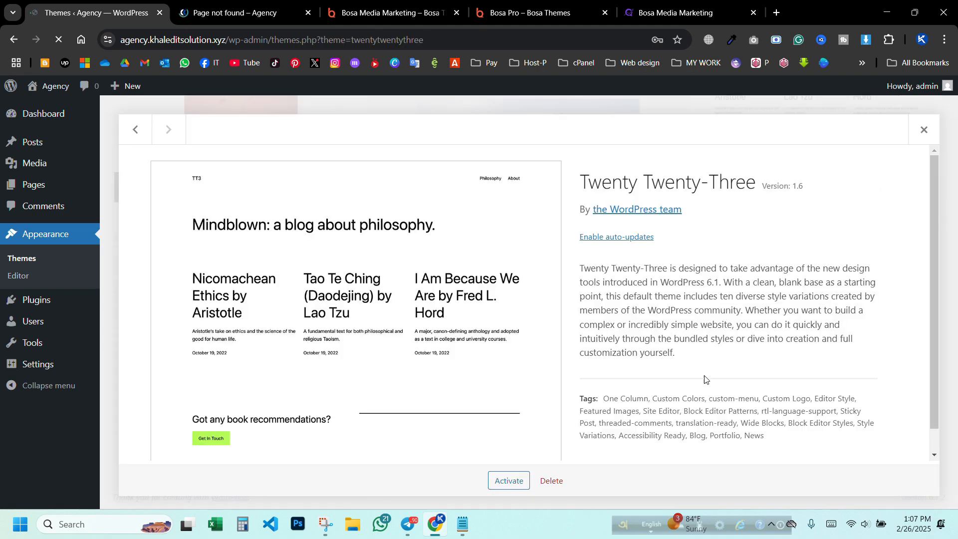
{"action": "left_click", "coordinate": [553, 481]}
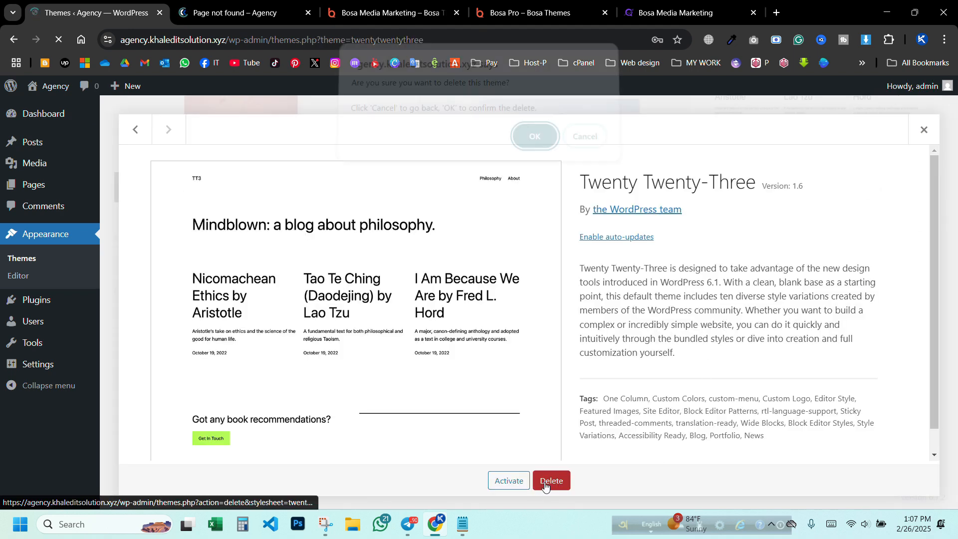
{"action": "left_click", "coordinate": [540, 150]}
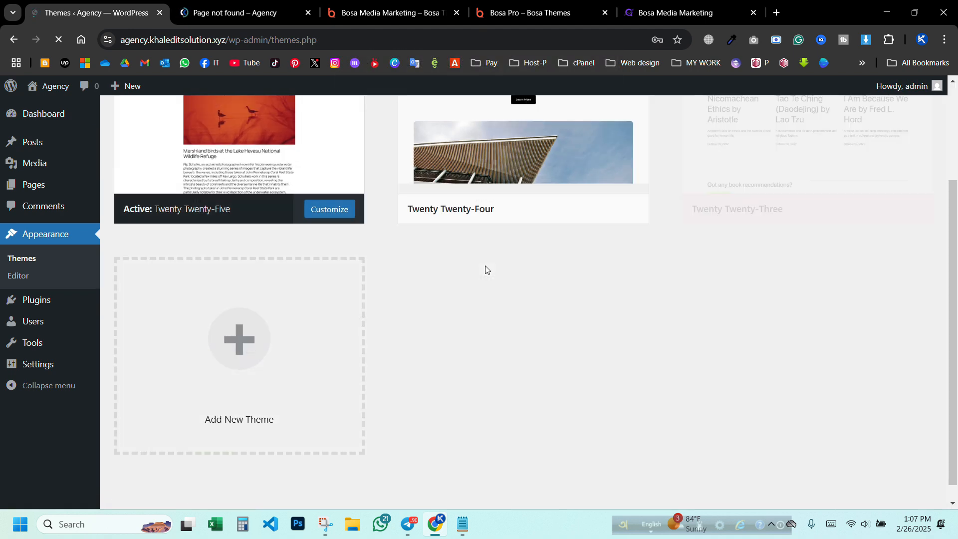
{"action": "left_click", "coordinate": [464, 247]}
{"action": "left_click", "coordinate": [546, 481]}
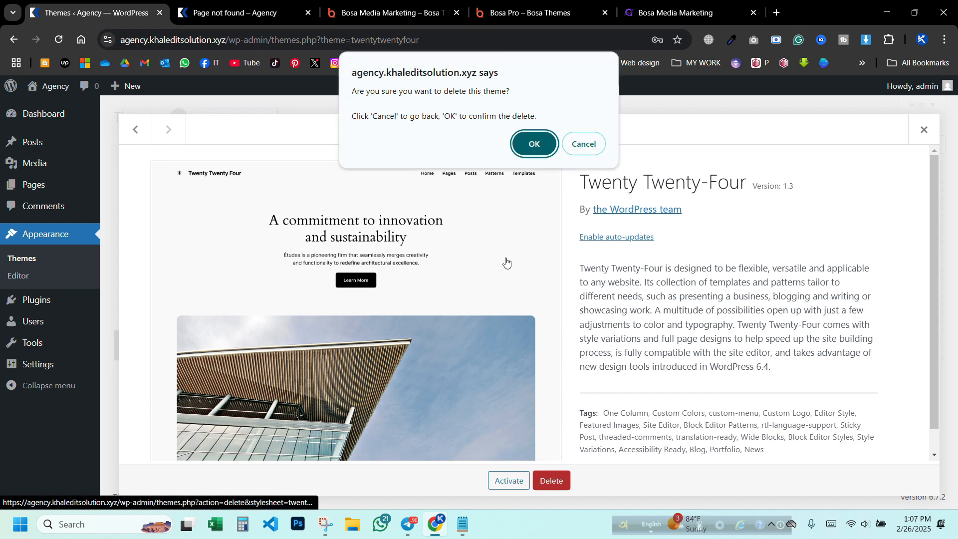
{"action": "left_click", "coordinate": [535, 144]}
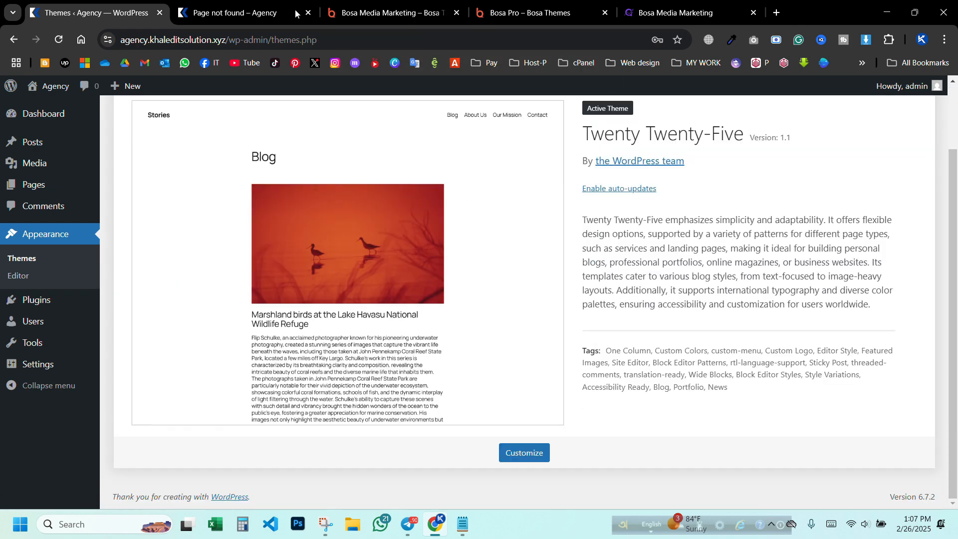
Step: Review the Bosa Media Marketing demo's sections and the theme's name on its product page
{"action": "left_click", "coordinate": [648, 5]}
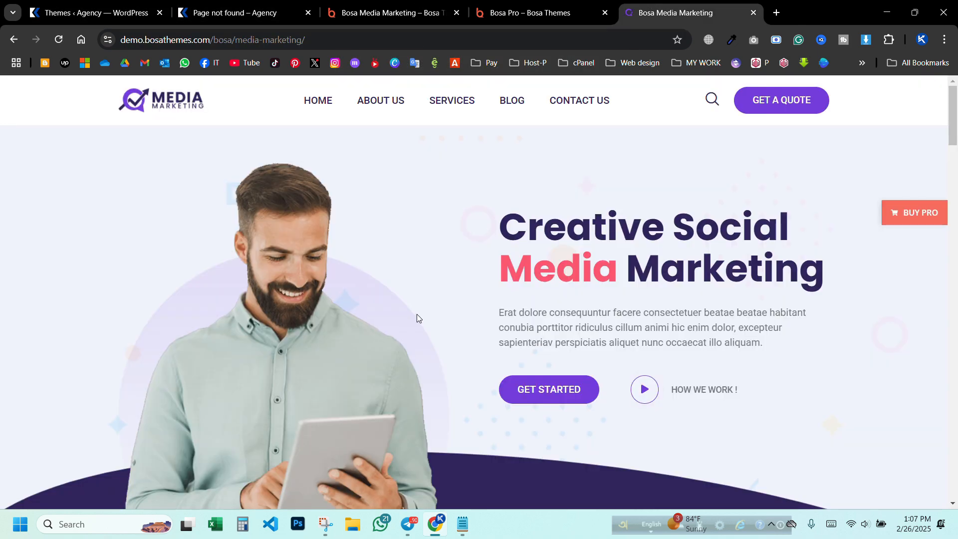
{"action": "scroll", "coordinate": [417, 313], "scroll_direction": "down", "scroll_amount": 15}
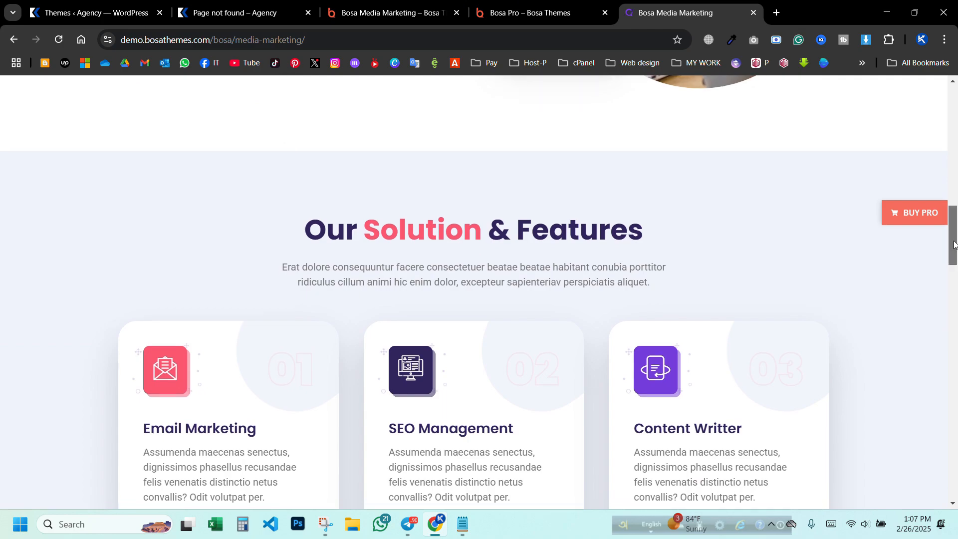
{"action": "left_click_drag", "start_coordinate": [954, 245], "coordinate": [956, 154]}
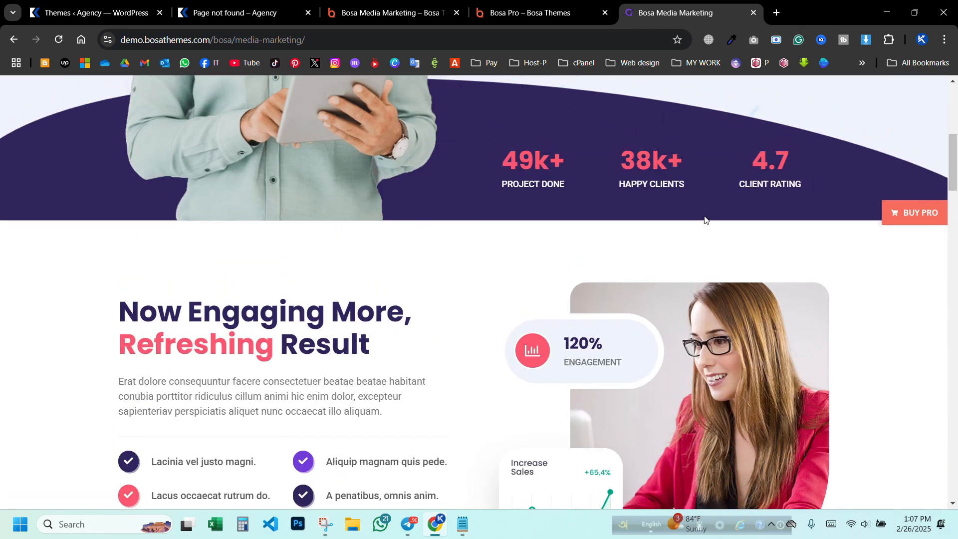
{"action": "scroll", "coordinate": [705, 220], "scroll_direction": "up", "scroll_amount": 8}
{"action": "left_click", "coordinate": [348, 14]}
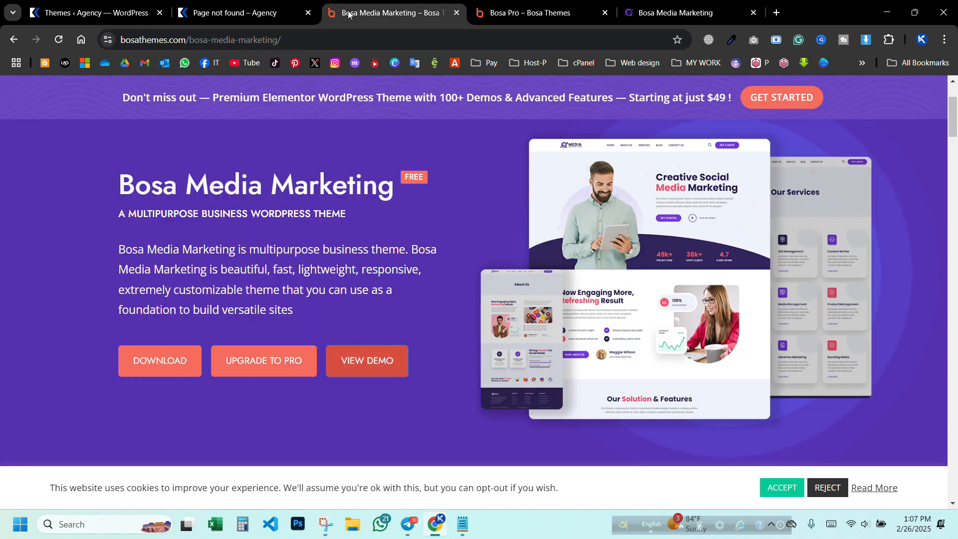
{"action": "left_click_drag", "start_coordinate": [125, 192], "coordinate": [138, 187]}
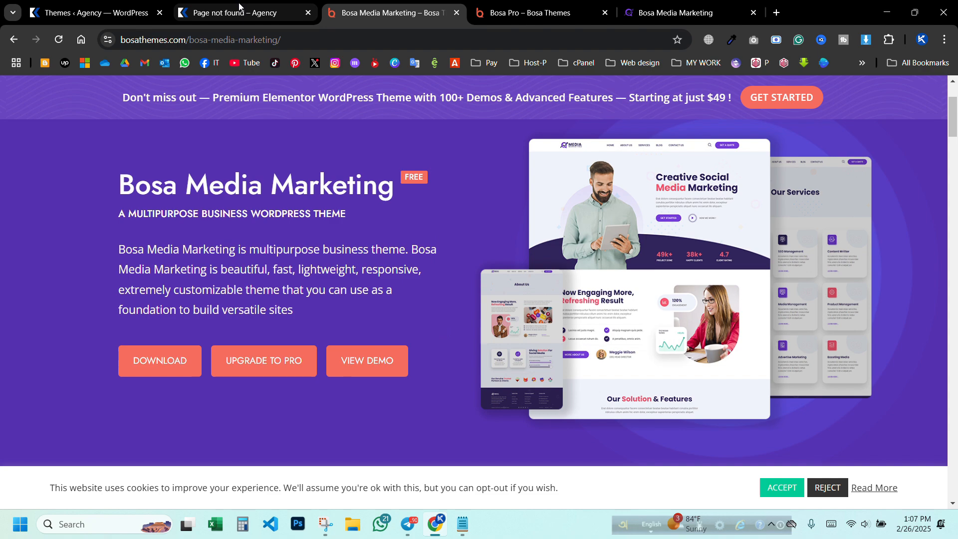
Step: Return to the Agency site and open its home page from the site title to examine it
{"action": "mouse_move", "coordinate": [239, 6]}
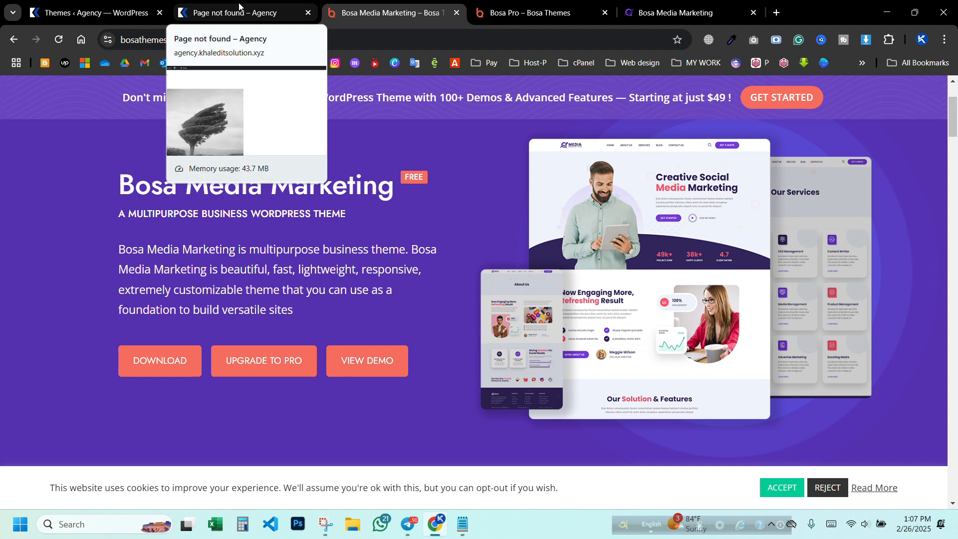
{"action": "left_click", "coordinate": [239, 7]}
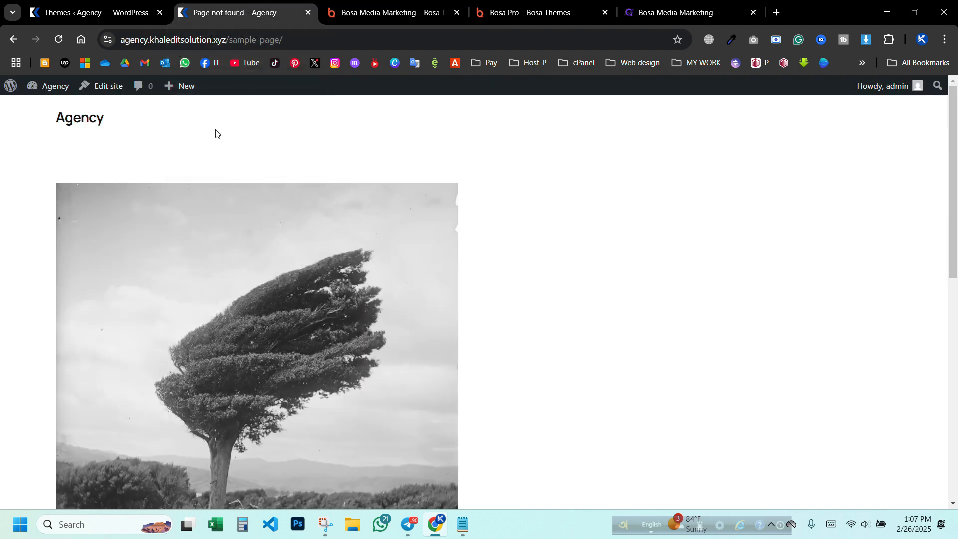
{"action": "scroll", "coordinate": [217, 130], "scroll_direction": "down", "scroll_amount": 5}
{"action": "scroll", "coordinate": [217, 130], "scroll_direction": "up", "scroll_amount": 5}
{"action": "left_click", "coordinate": [82, 120]}
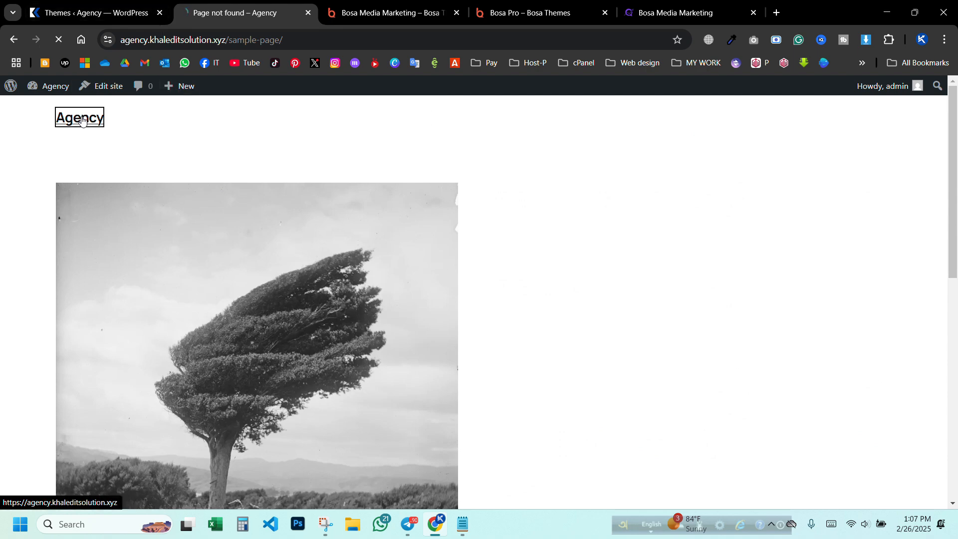
{"action": "left_click", "coordinate": [121, 5]}
{"action": "left_click", "coordinate": [241, 4]}
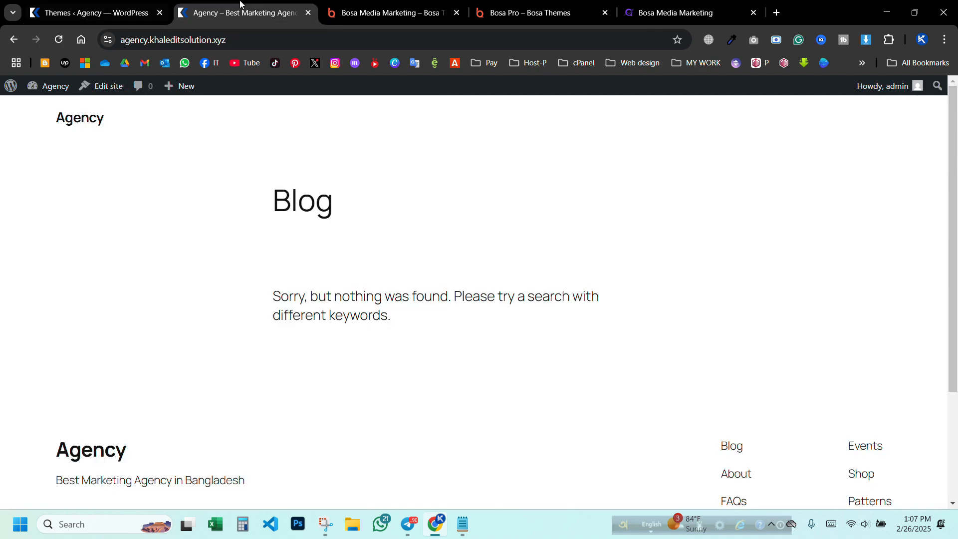
Step: Go to adding a new theme in the site's dashboard and search for "Bosa Media Marketing"
{"action": "left_click", "coordinate": [95, 12]}
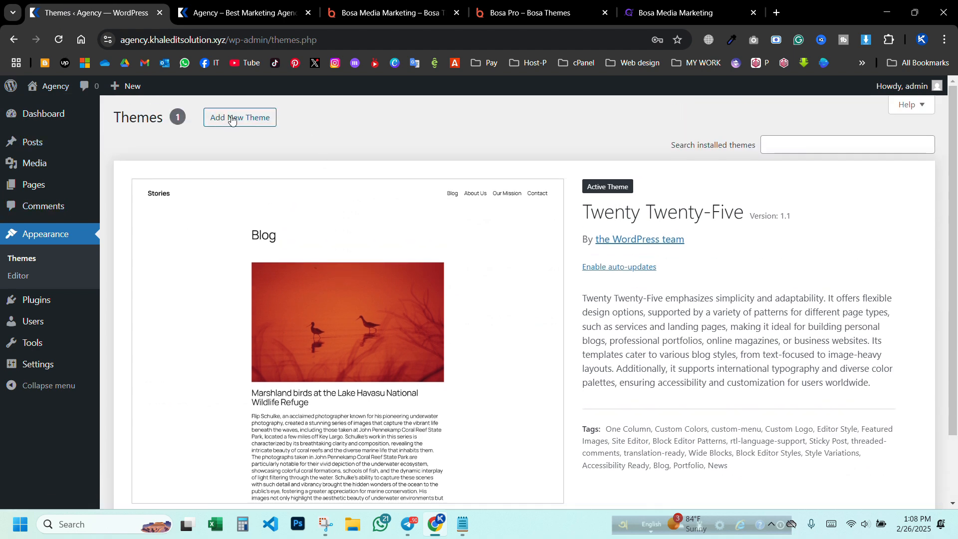
{"action": "left_click", "coordinate": [41, 238]}
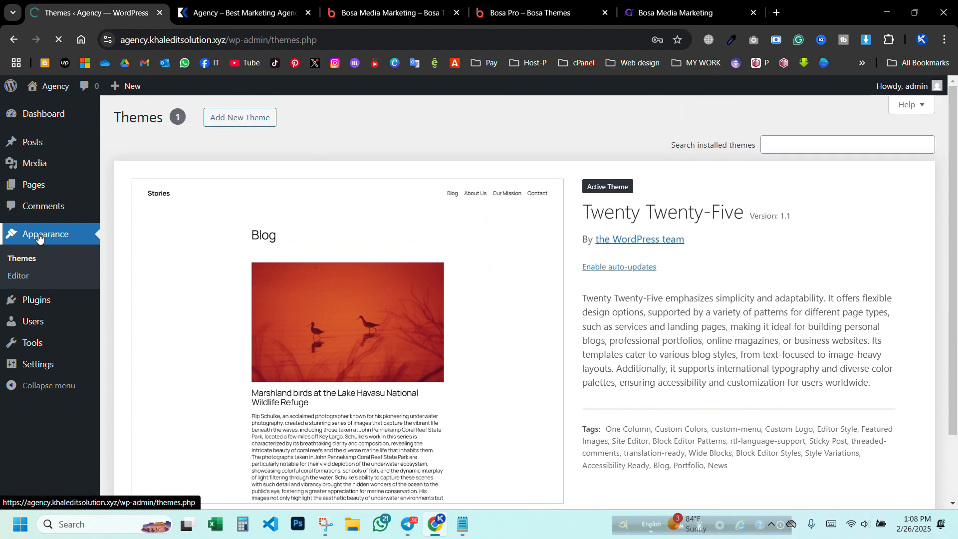
{"action": "scroll", "coordinate": [320, 167], "scroll_direction": "down", "scroll_amount": 2}
{"action": "scroll", "coordinate": [320, 167], "scroll_direction": "up", "scroll_amount": 2}
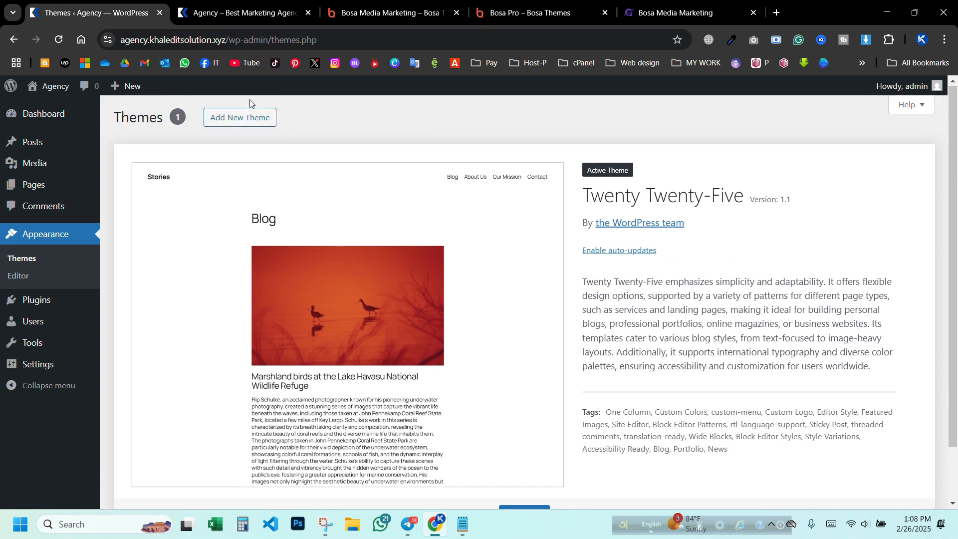
{"action": "left_click", "coordinate": [244, 118]}
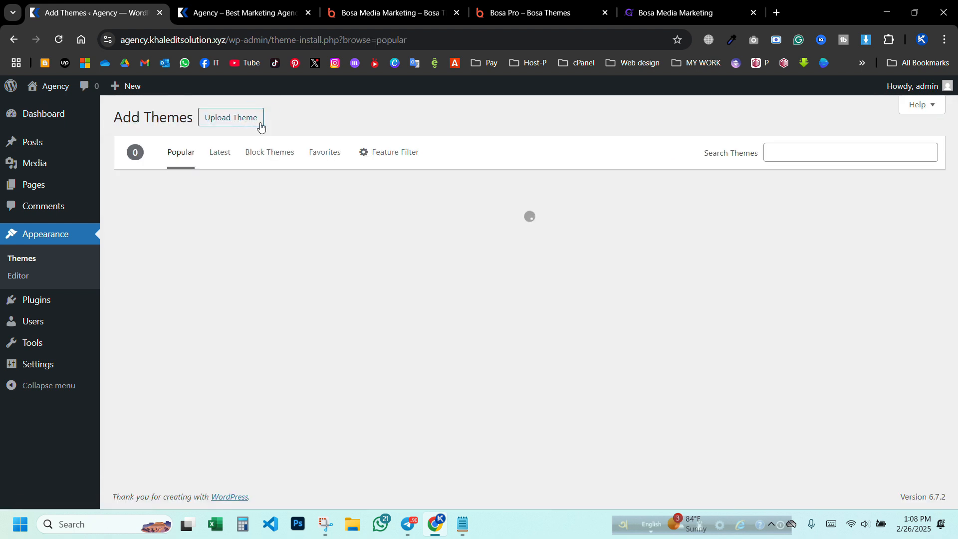
{"action": "left_click", "coordinate": [839, 158]}
{"action": "type", "text": "Bosa Media Marketing"}
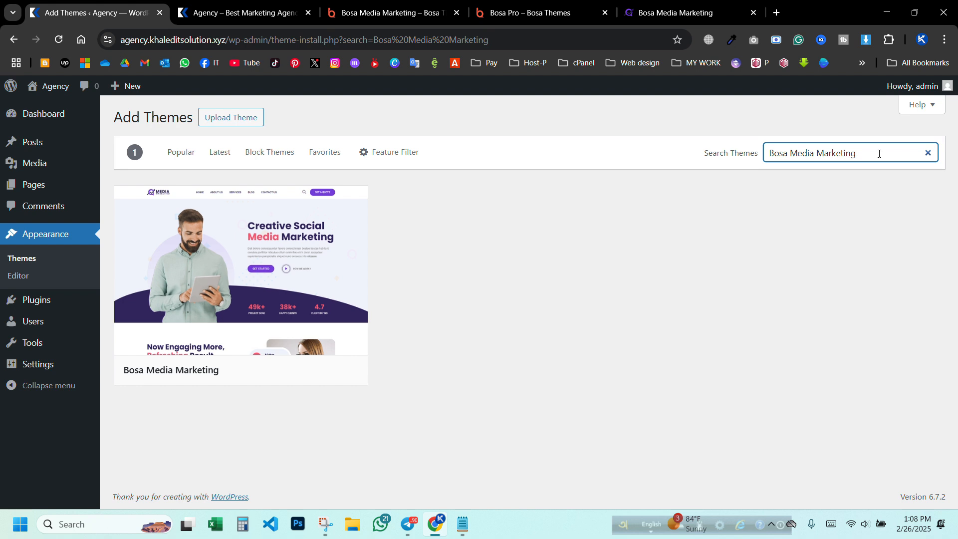
Step: Install and activate the Bosa Media Marketing theme
{"action": "mouse_move", "coordinate": [233, 251]}
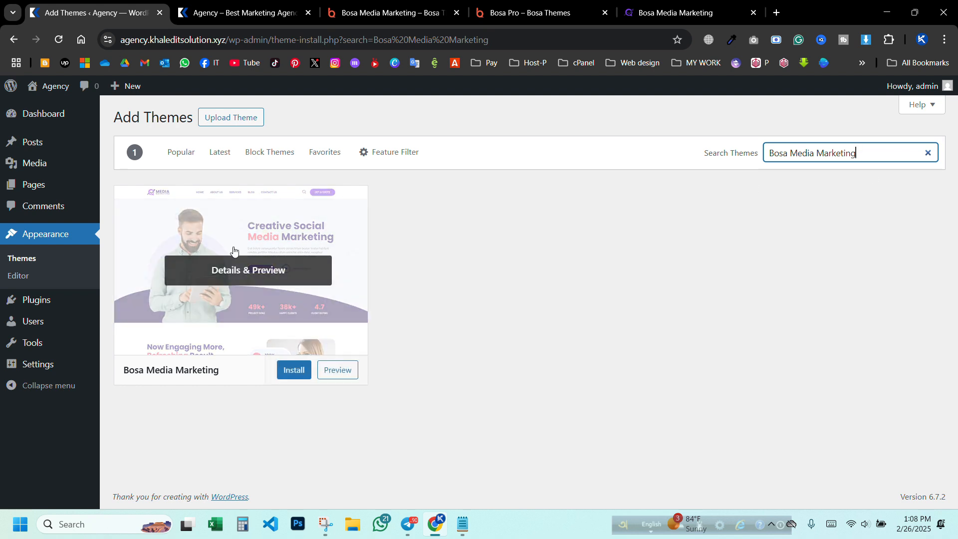
{"action": "left_click", "coordinate": [290, 374]}
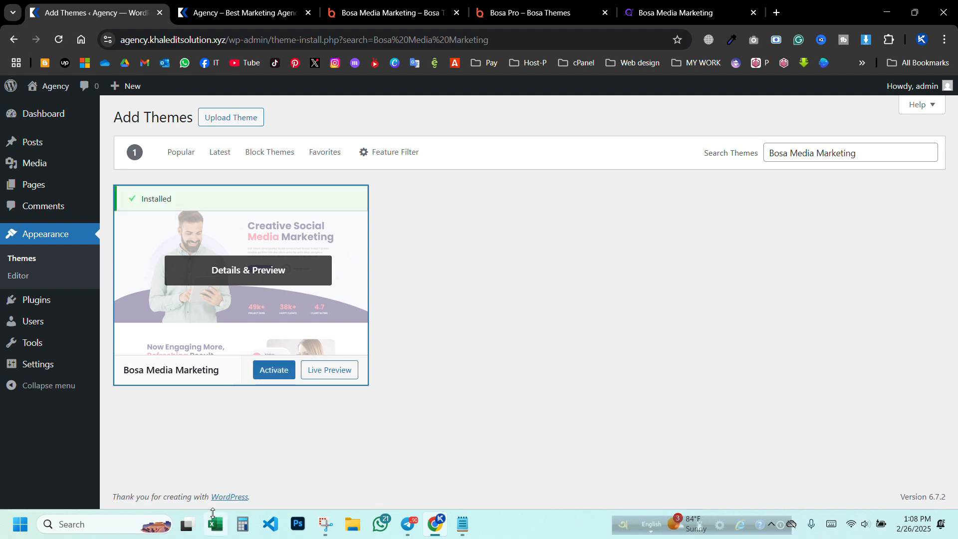
{"action": "left_click", "coordinate": [275, 374]}
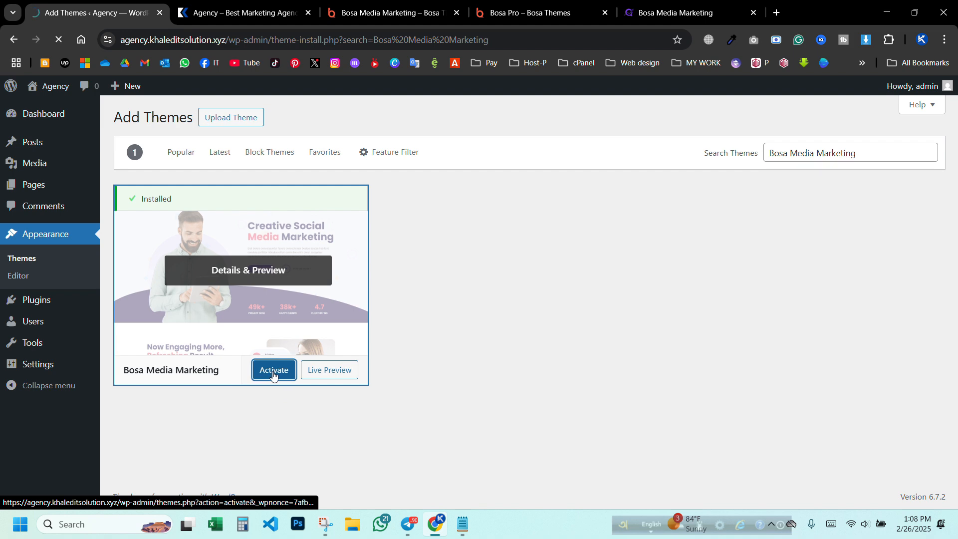
Step: Look at the site's front end, and read the Bosa Media Marketing welcome notice on the Themes screen
{"action": "left_click", "coordinate": [204, 4]}
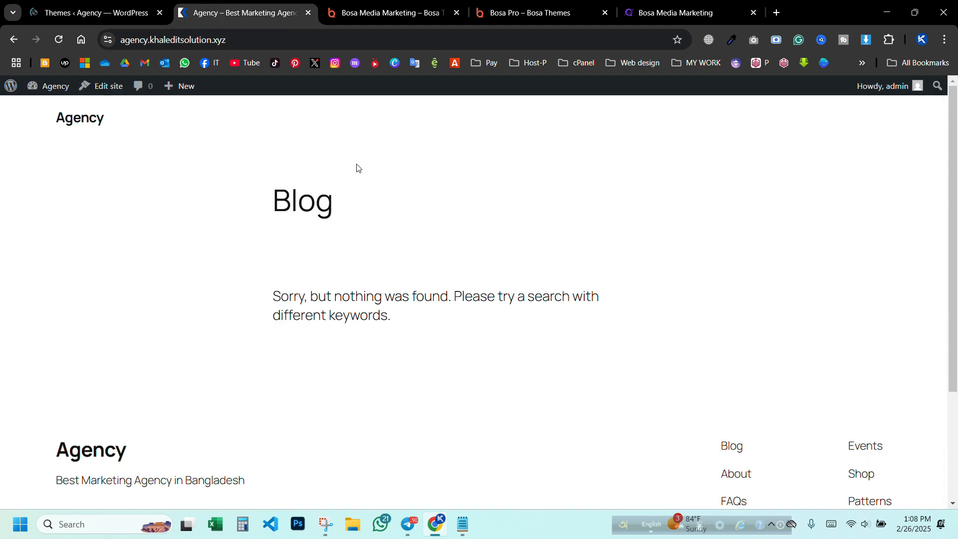
{"action": "left_click", "coordinate": [92, 12]}
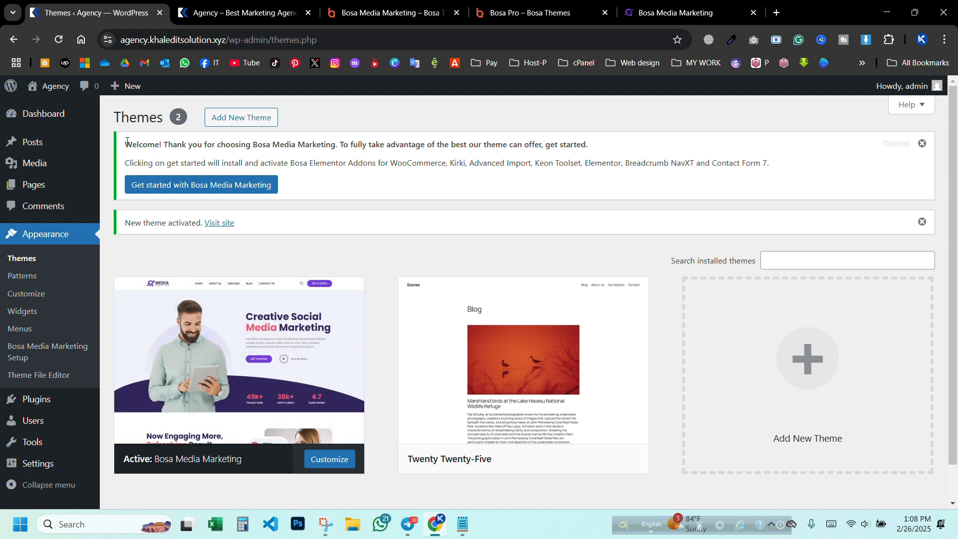
{"action": "left_click_drag", "start_coordinate": [122, 147], "coordinate": [272, 150]}
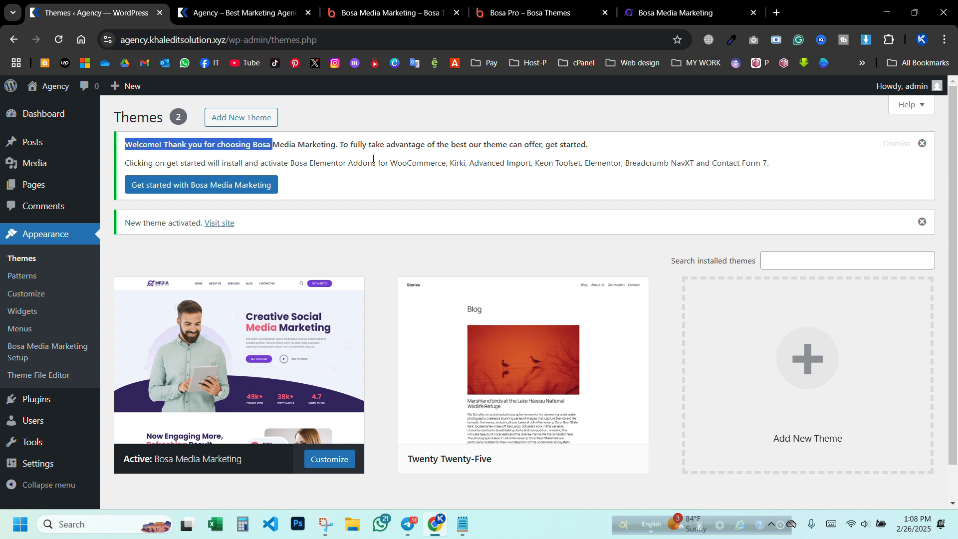
{"action": "left_click", "coordinate": [323, 195]}
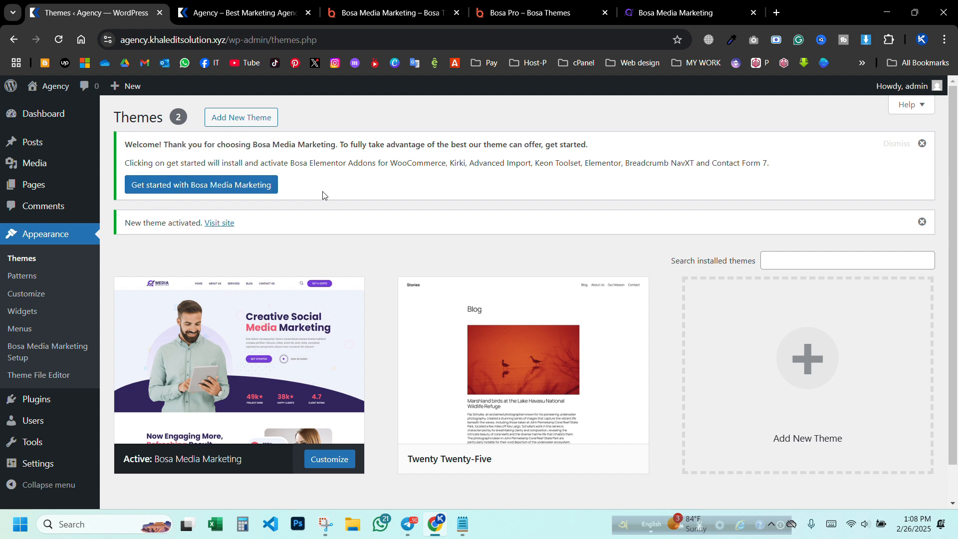
Step: Get started with Bosa Media Marketing to install and activate its companion plugins, checking the site's home page during processing
{"action": "left_click", "coordinate": [196, 192]}
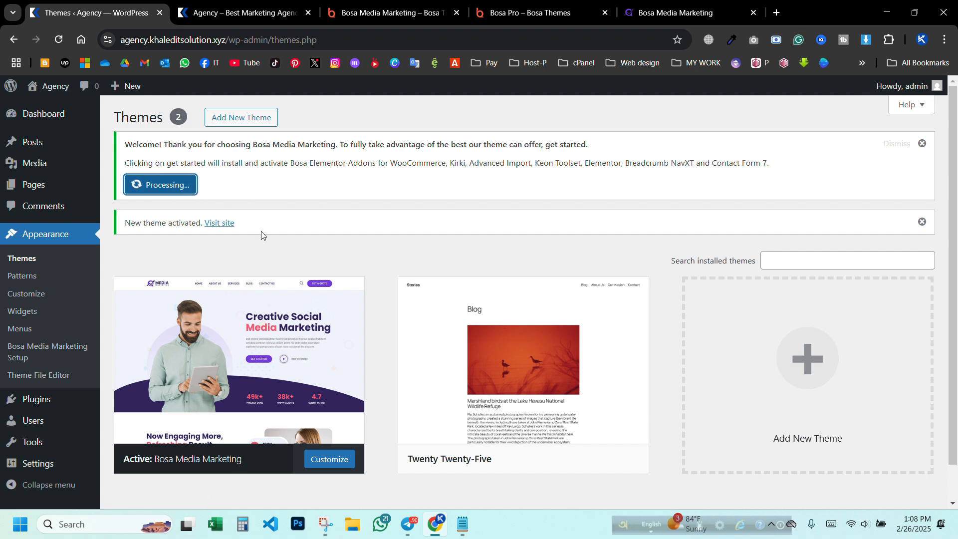
{"action": "mouse_move", "coordinate": [288, 384]}
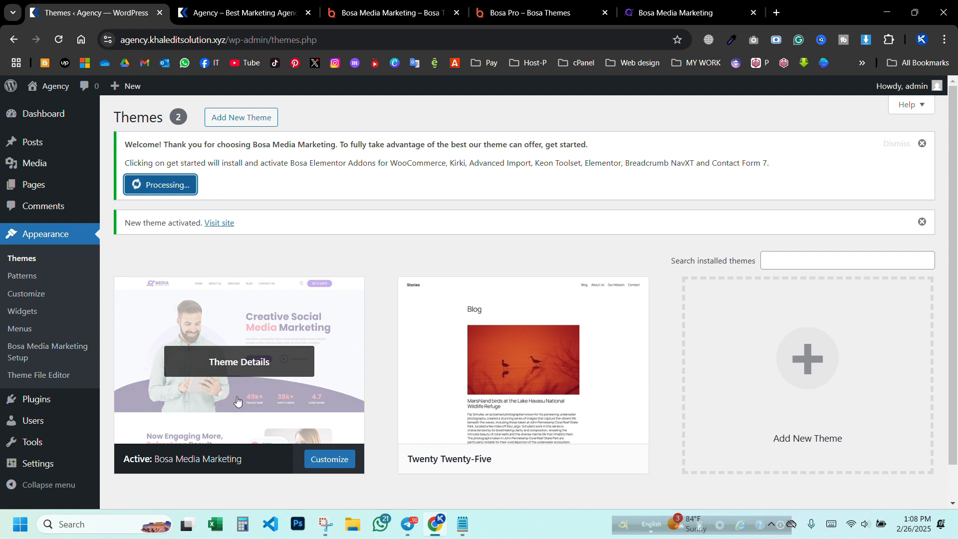
{"action": "left_click", "coordinate": [232, 13]}
{"action": "left_click", "coordinate": [54, 45]}
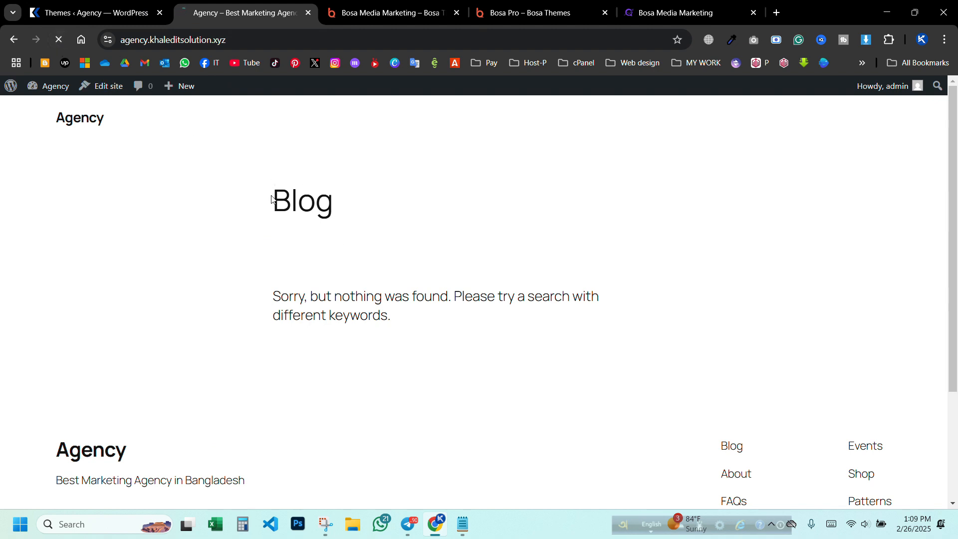
{"action": "left_click", "coordinate": [33, 12]}
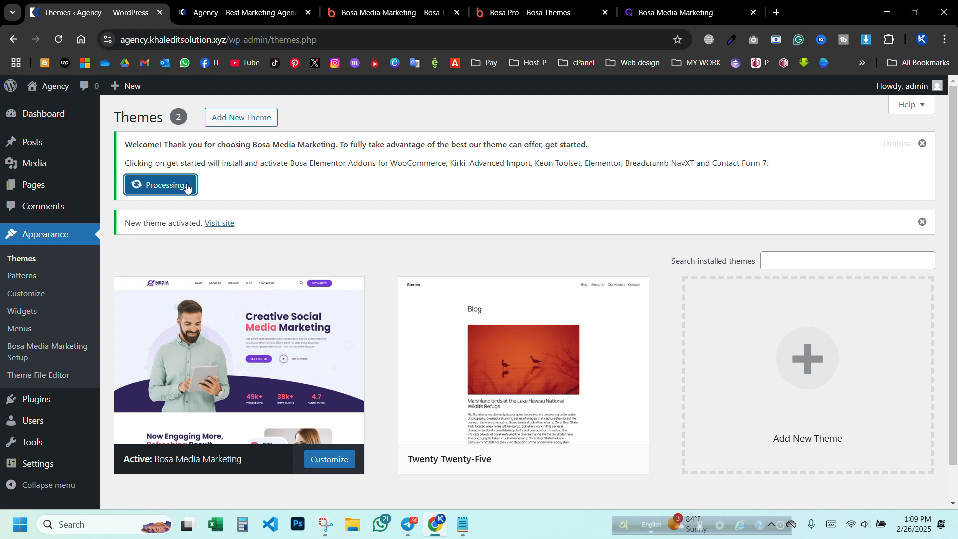
{"action": "left_click", "coordinate": [198, 5]}
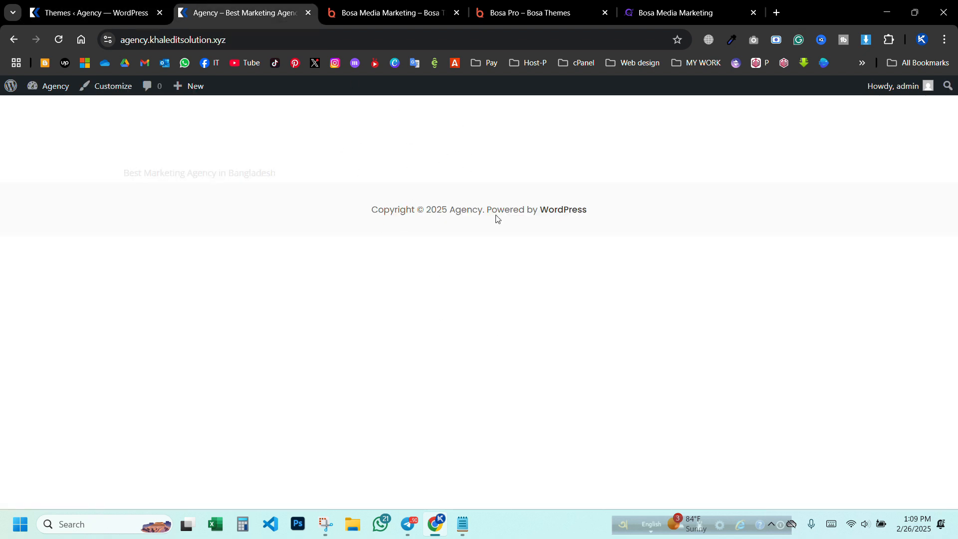
{"action": "left_click", "coordinate": [146, 4]}
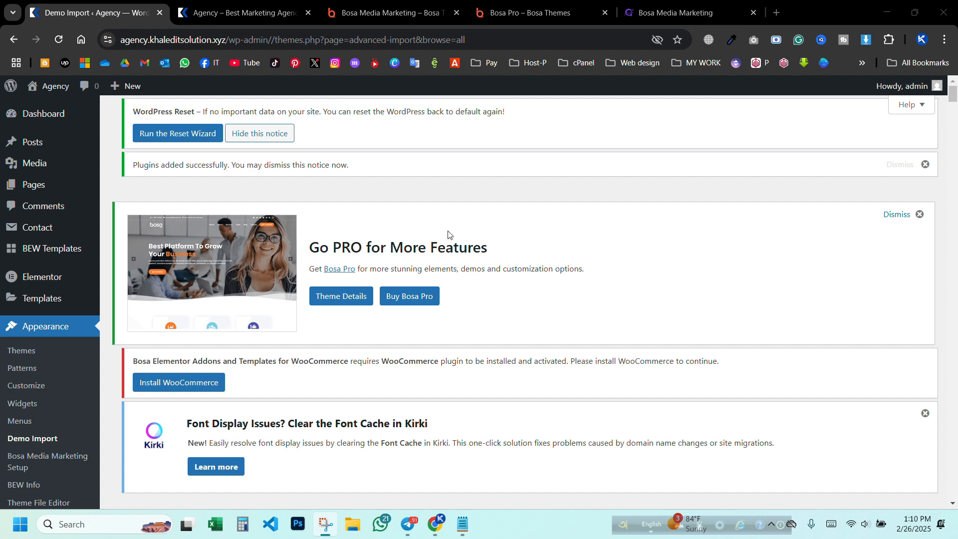
Step: Look through the Demo Import page and dismiss its plugins-added, Go PRO and Kirki font cache notices
{"action": "scroll", "coordinate": [448, 234], "scroll_direction": "down", "scroll_amount": 20}
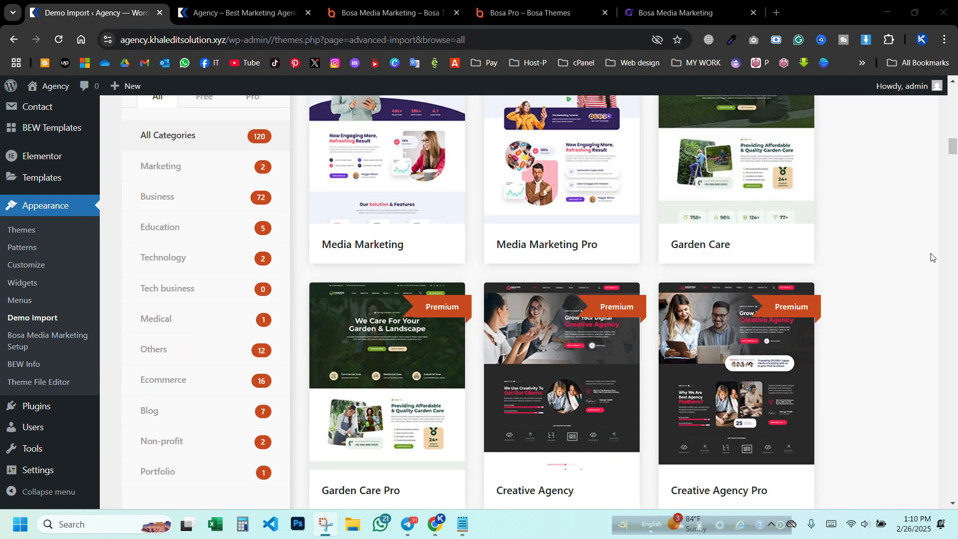
{"action": "scroll", "coordinate": [931, 257], "scroll_direction": "up", "scroll_amount": 20}
{"action": "scroll", "coordinate": [901, 154], "scroll_direction": "up", "scroll_amount": 10}
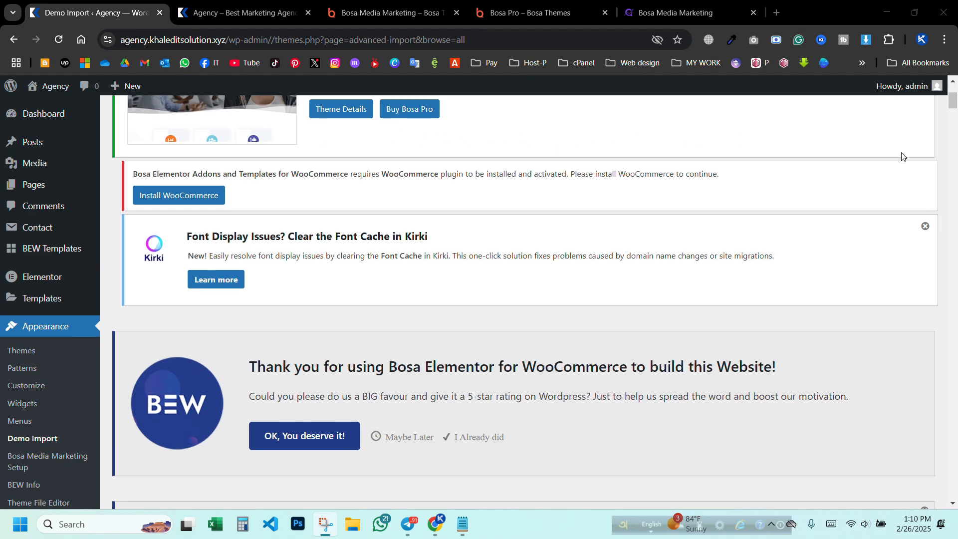
{"action": "left_click", "coordinate": [931, 163]}
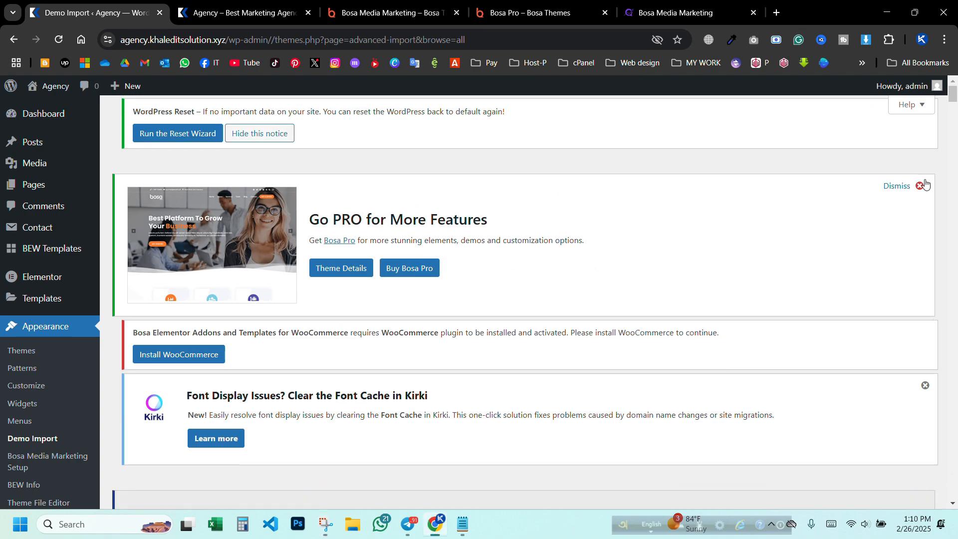
{"action": "left_click", "coordinate": [920, 186]}
{"action": "left_click", "coordinate": [925, 385]}
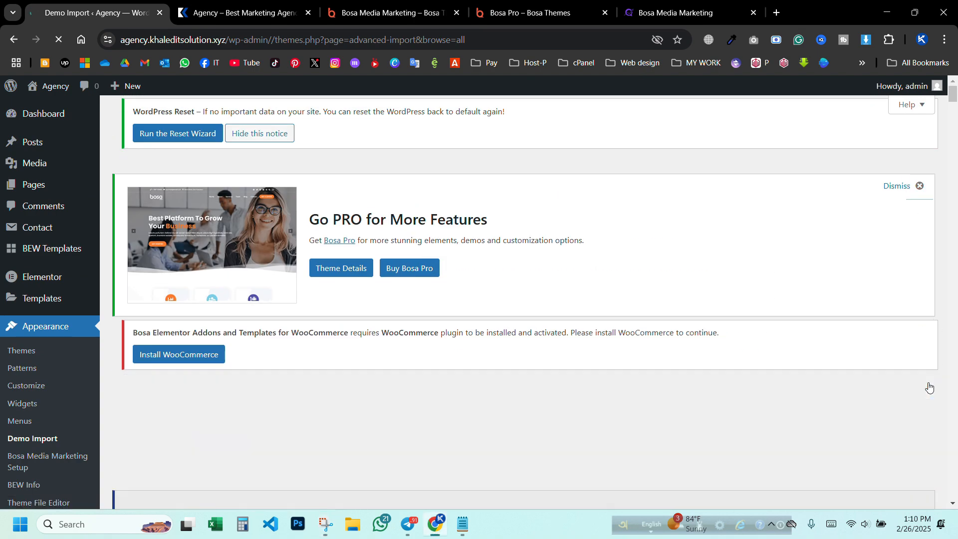
Step: Postpone the Bosa Elementor rating request and dismiss the WooCommerce Pro, plugins-added, Kirki and New Widgets notices on the Demo Import page
{"action": "scroll", "coordinate": [397, 258], "scroll_direction": "up", "scroll_amount": 2}
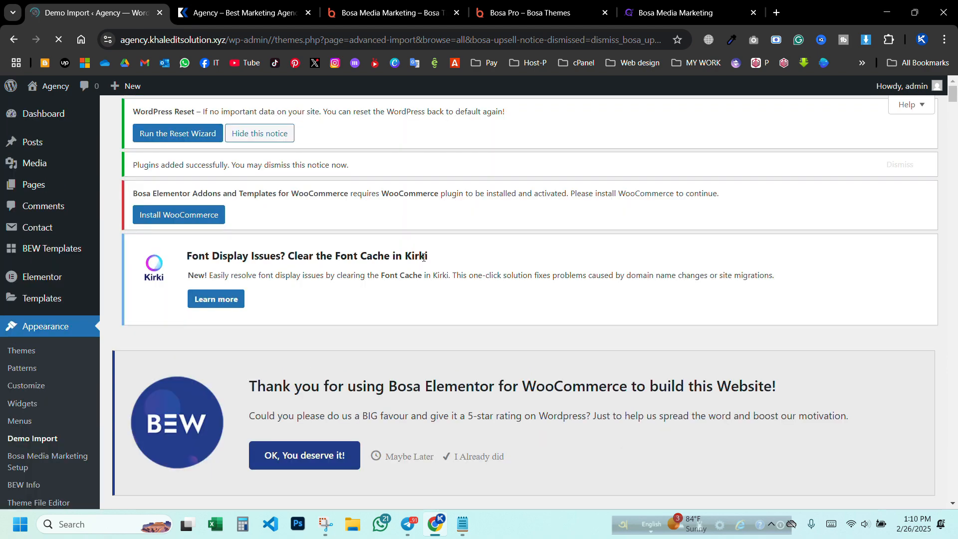
{"action": "scroll", "coordinate": [469, 270], "scroll_direction": "down", "scroll_amount": 3}
{"action": "left_click", "coordinate": [405, 271]}
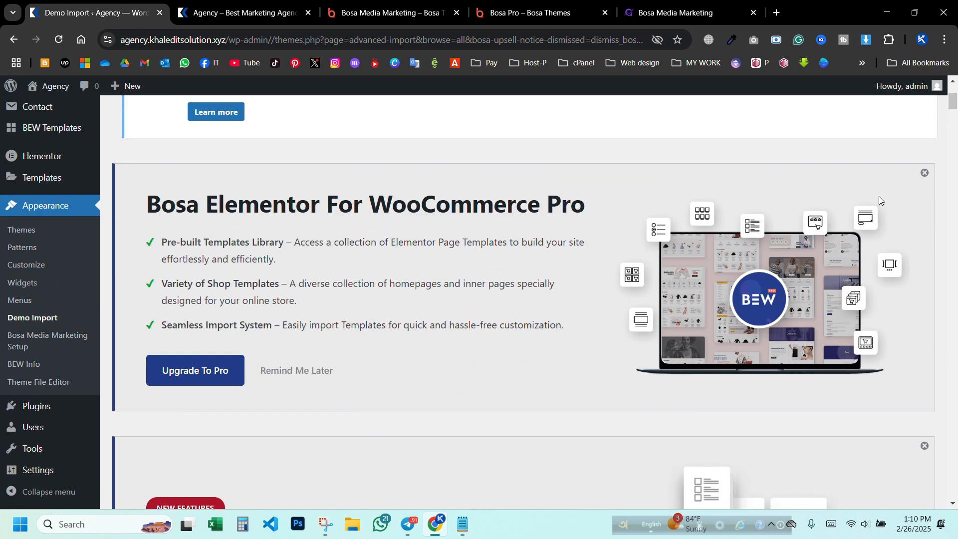
{"action": "left_click", "coordinate": [925, 173]}
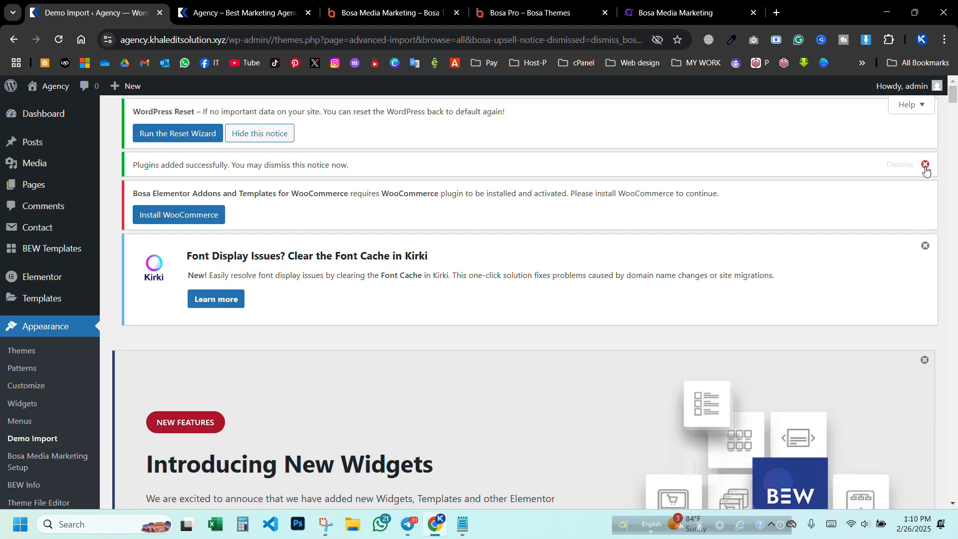
{"action": "left_click", "coordinate": [926, 165]}
{"action": "left_click", "coordinate": [923, 216]}
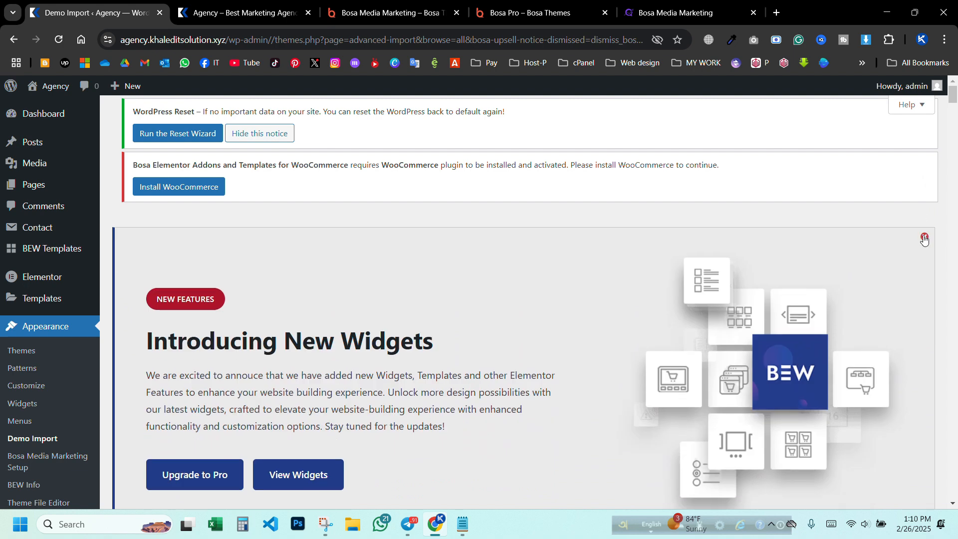
{"action": "left_click", "coordinate": [924, 239]}
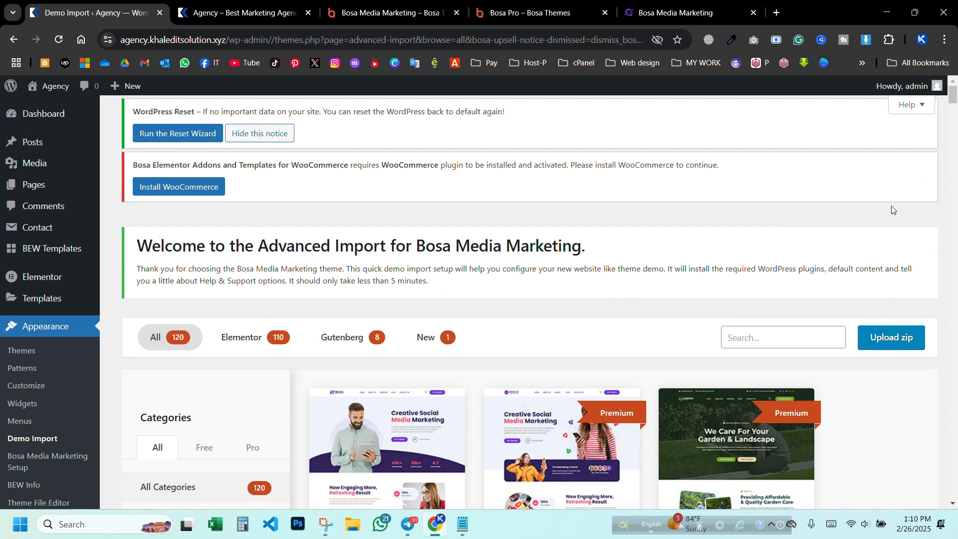
Step: Go to the Dashboard, hide all its boxes including the Welcome panel, and dismiss the plugins-added and Site Mailer notices
{"action": "left_click", "coordinate": [909, 105]}
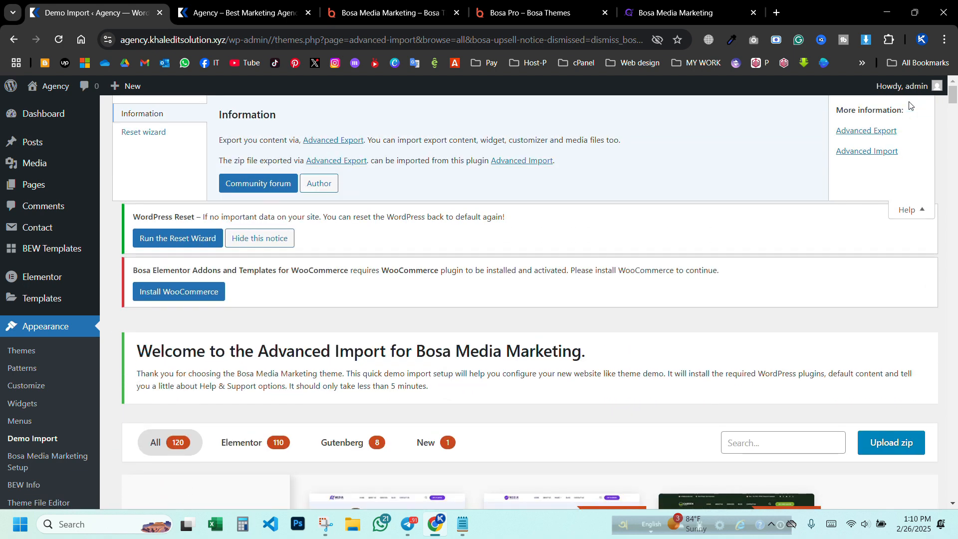
{"action": "left_click", "coordinate": [52, 118]}
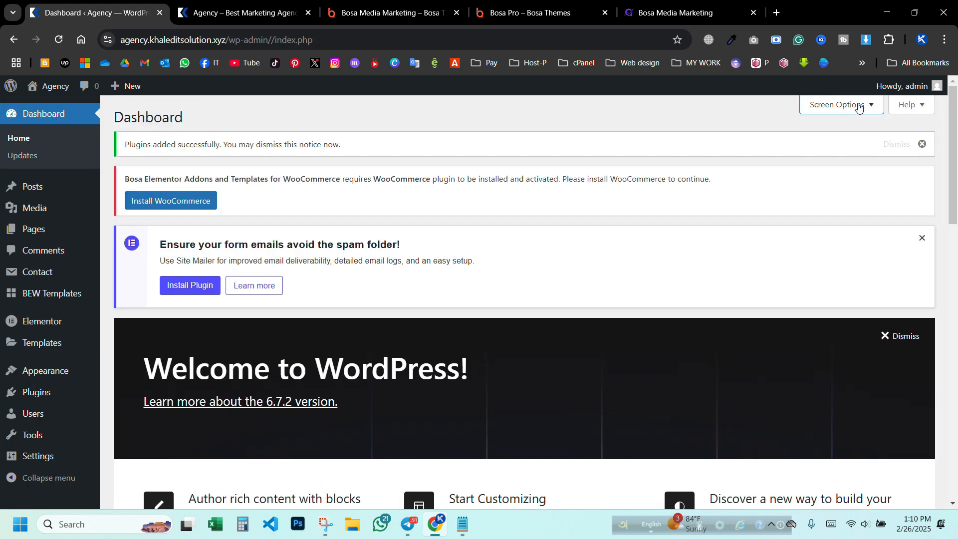
{"action": "left_click", "coordinate": [859, 106]}
{"action": "left_click", "coordinate": [195, 172]}
{"action": "left_click", "coordinate": [252, 172]}
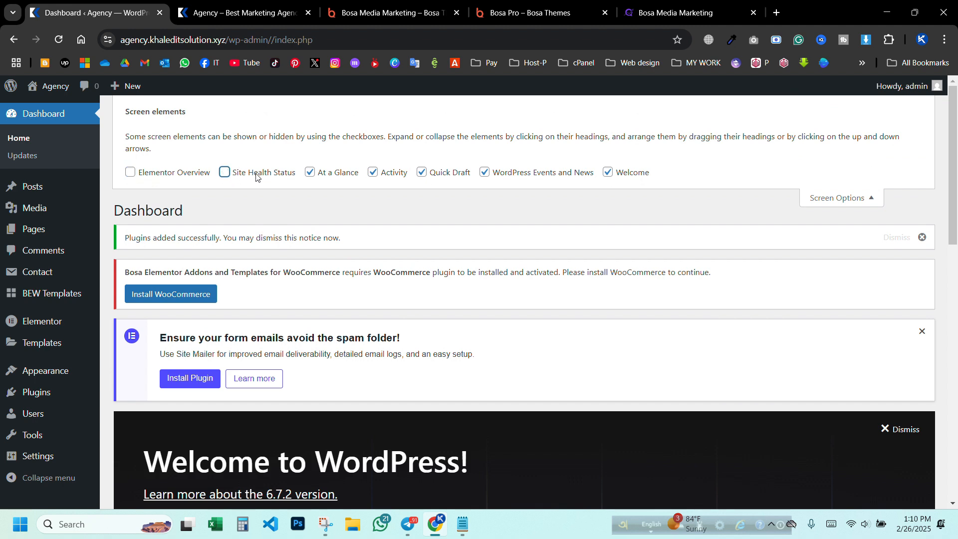
{"action": "left_click", "coordinate": [332, 173]}
{"action": "left_click", "coordinate": [387, 173]}
{"action": "left_click", "coordinate": [442, 172]}
{"action": "left_click", "coordinate": [534, 172]}
{"action": "left_click", "coordinate": [623, 173]}
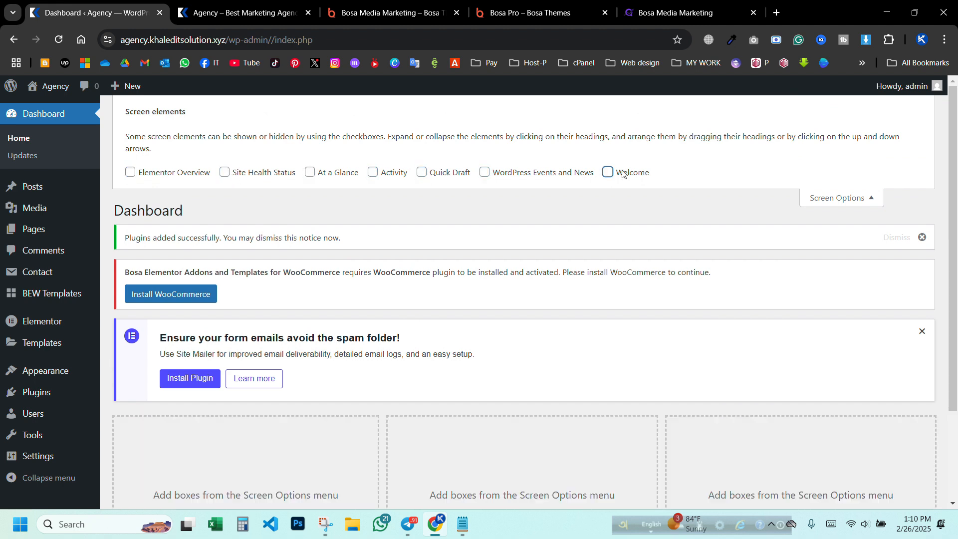
{"action": "left_click", "coordinate": [854, 199]}
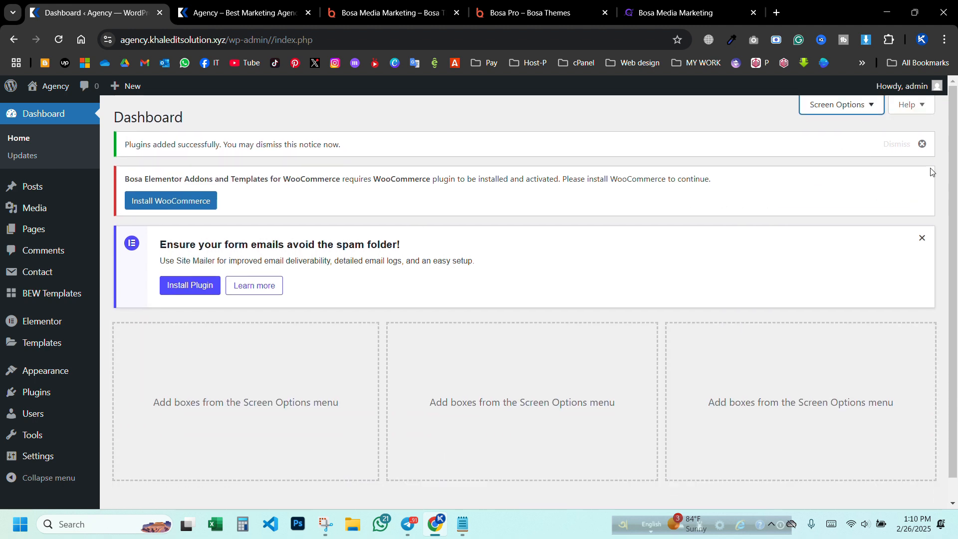
{"action": "left_click", "coordinate": [922, 143]}
{"action": "left_click", "coordinate": [934, 201]}
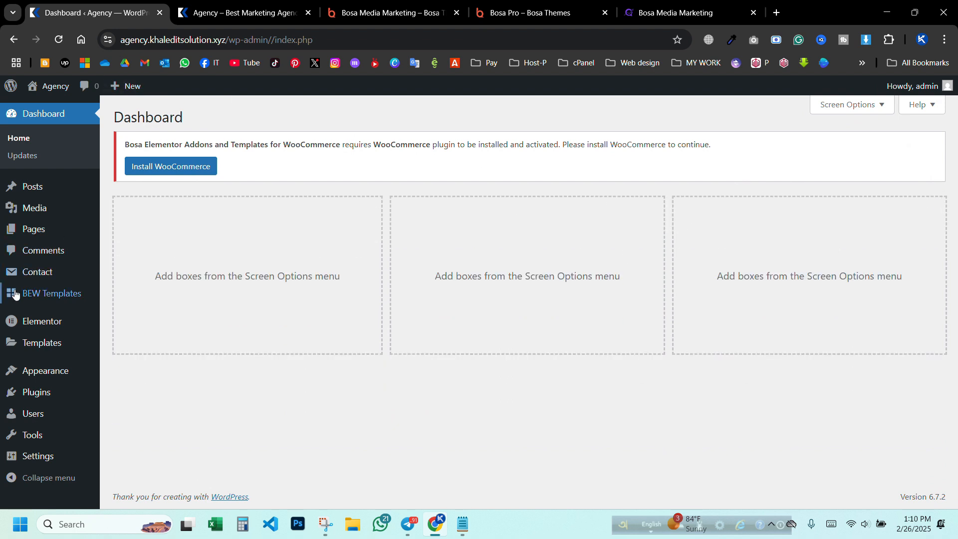
Step: Open the Bosa Media Marketing Setup page and examine its getting-started steps and recommended plugins
{"action": "mouse_move", "coordinate": [34, 381]}
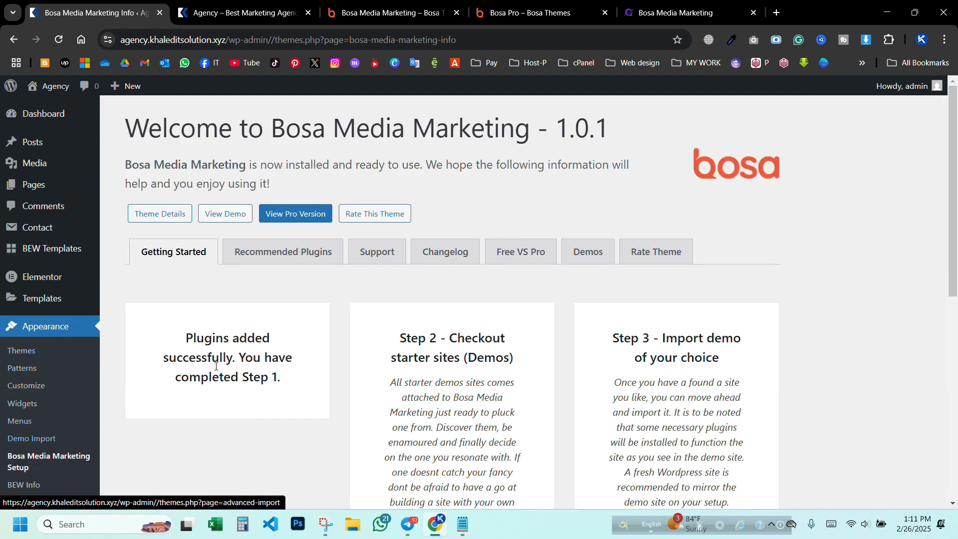
{"action": "scroll", "coordinate": [321, 274], "scroll_direction": "down", "scroll_amount": 5}
{"action": "scroll", "coordinate": [321, 274], "scroll_direction": "up", "scroll_amount": 5}
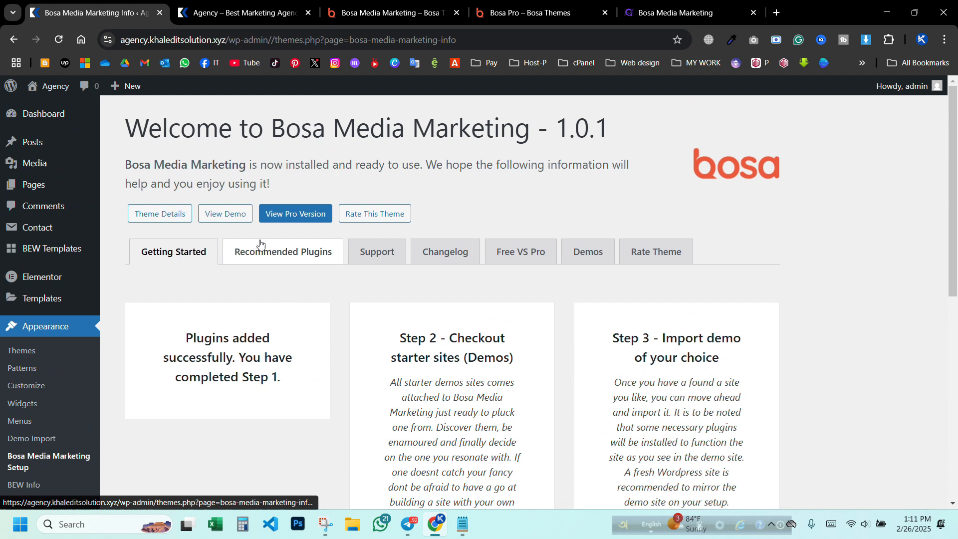
{"action": "left_click", "coordinate": [283, 251]}
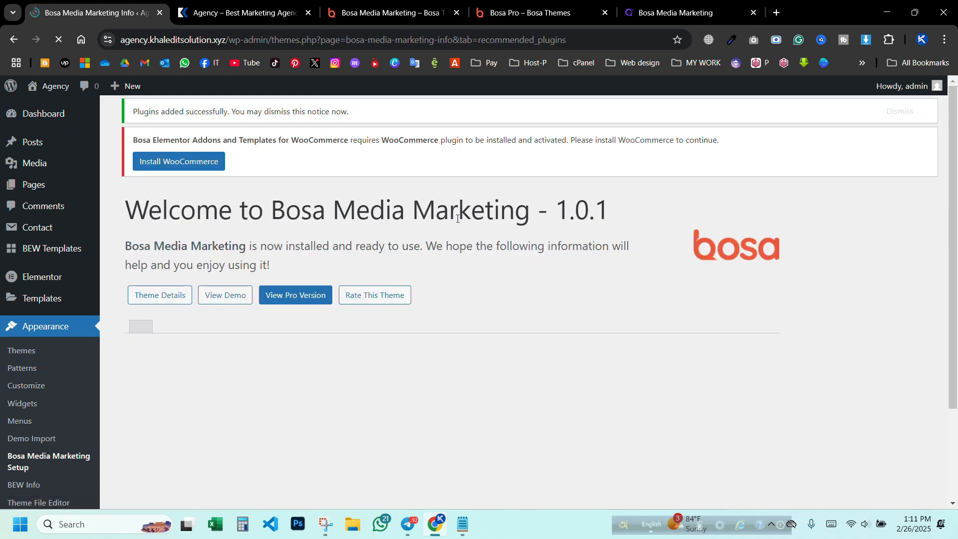
{"action": "scroll", "coordinate": [458, 218], "scroll_direction": "down", "scroll_amount": 3}
{"action": "scroll", "coordinate": [461, 206], "scroll_direction": "down", "scroll_amount": 2}
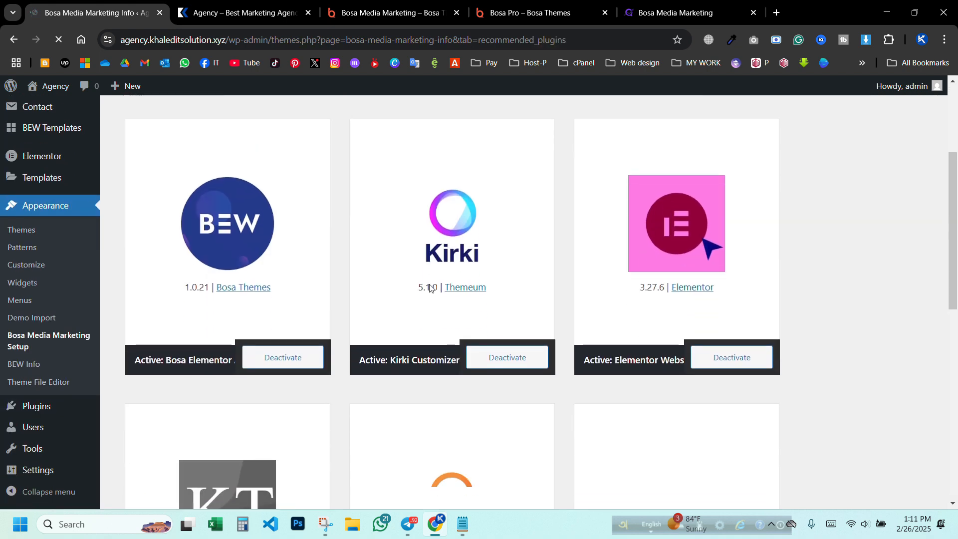
{"action": "scroll", "coordinate": [652, 280], "scroll_direction": "down", "scroll_amount": 10}
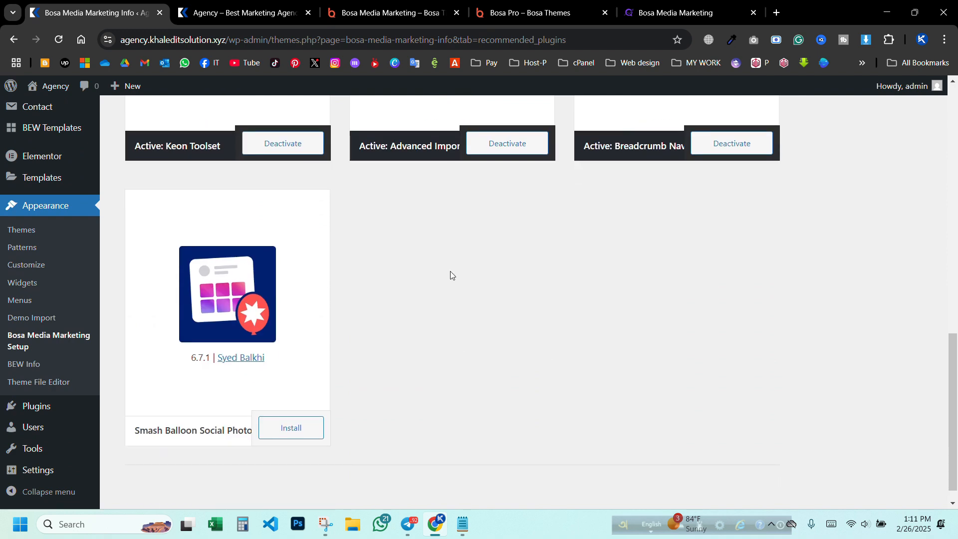
{"action": "scroll", "coordinate": [524, 267], "scroll_direction": "up", "scroll_amount": 3}
{"action": "scroll", "coordinate": [608, 259], "scroll_direction": "down", "scroll_amount": 3}
{"action": "scroll", "coordinate": [549, 294], "scroll_direction": "up", "scroll_amount": 12}
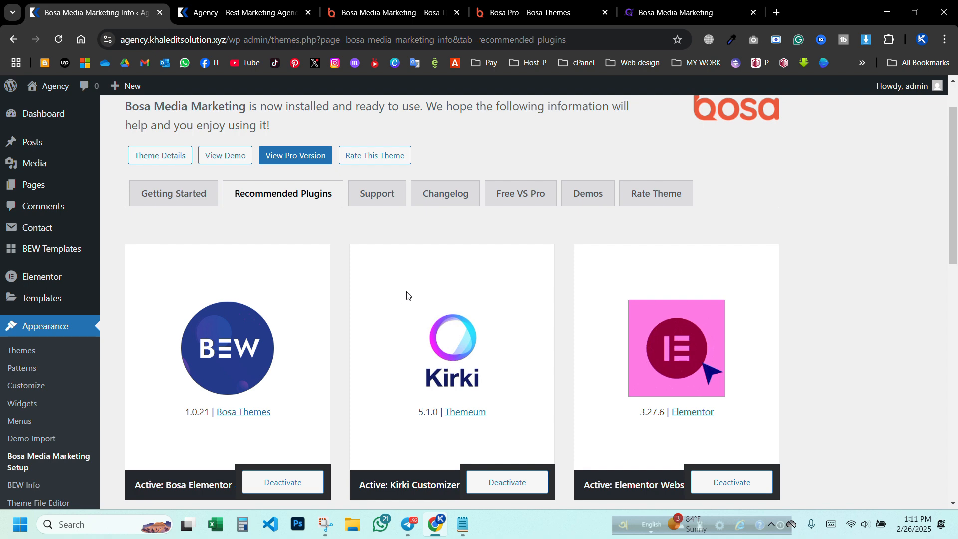
{"action": "scroll", "coordinate": [316, 313], "scroll_direction": "down", "scroll_amount": 12}
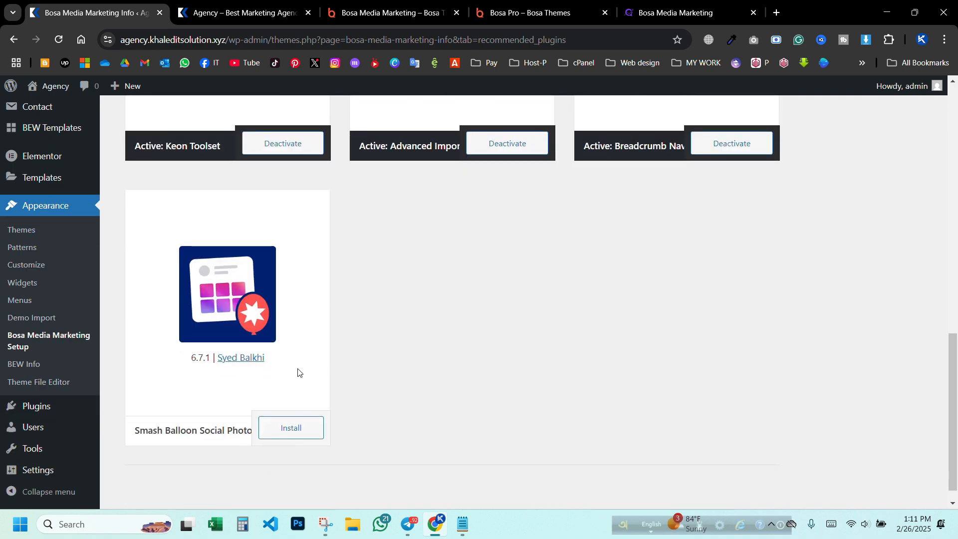
Step: Install and activate the recommended Smash Balloon Social Photo plugin, reviewing the other recommended plugins in between
{"action": "left_click", "coordinate": [287, 431]}
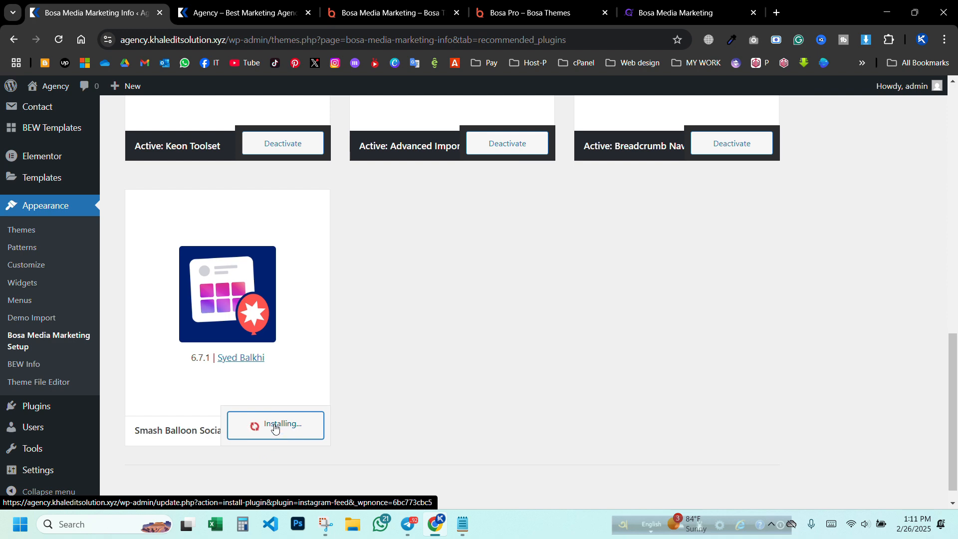
{"action": "scroll", "coordinate": [565, 261], "scroll_direction": "up", "scroll_amount": 10}
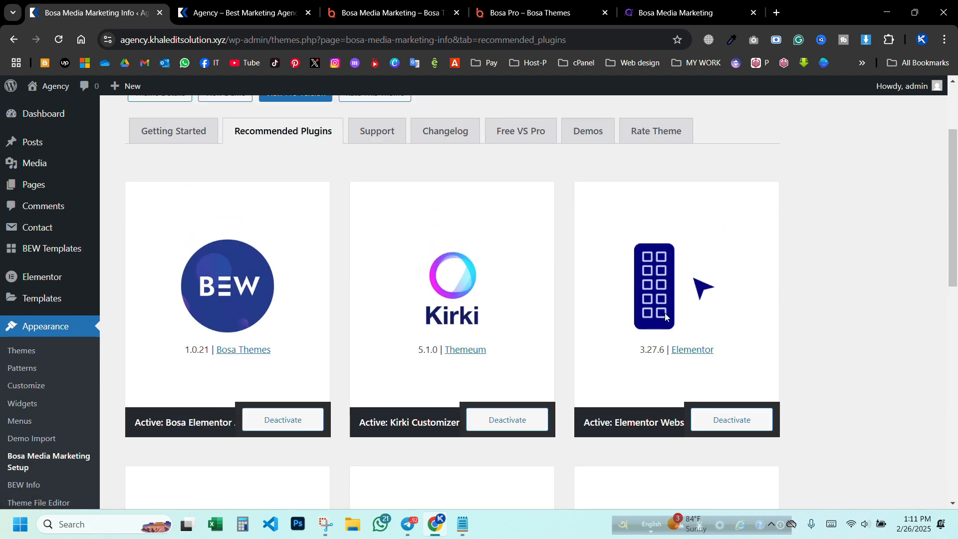
{"action": "scroll", "coordinate": [545, 303], "scroll_direction": "down", "scroll_amount": 1}
{"action": "scroll", "coordinate": [543, 303], "scroll_direction": "down", "scroll_amount": 5}
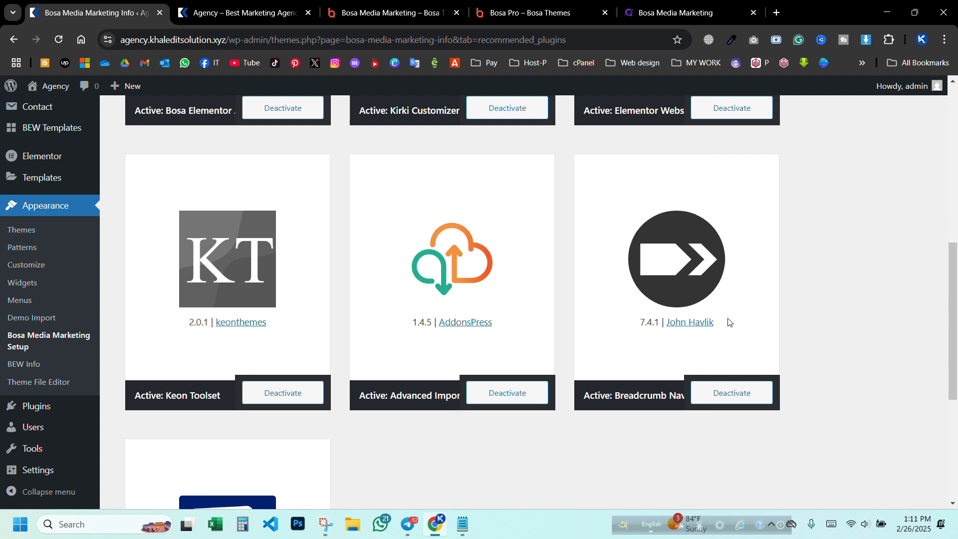
{"action": "scroll", "coordinate": [582, 266], "scroll_direction": "up", "scroll_amount": 7}
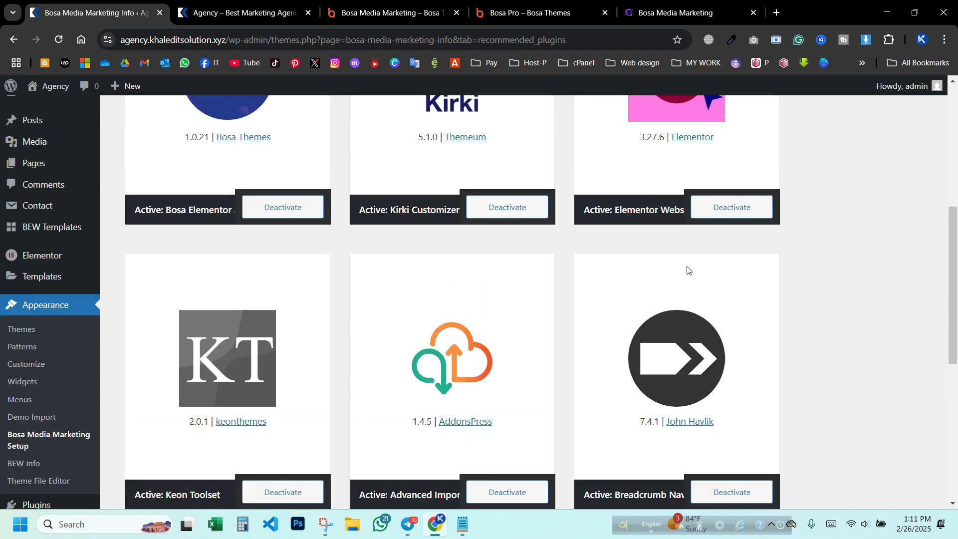
{"action": "scroll", "coordinate": [347, 268], "scroll_direction": "down", "scroll_amount": 3}
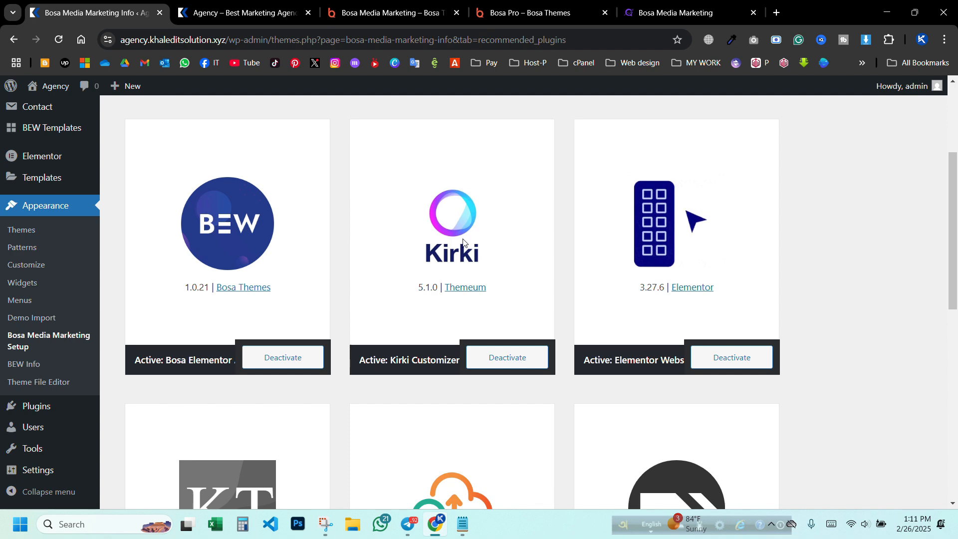
{"action": "scroll", "coordinate": [388, 272], "scroll_direction": "down", "scroll_amount": 7}
{"action": "scroll", "coordinate": [390, 278], "scroll_direction": "down", "scroll_amount": 2}
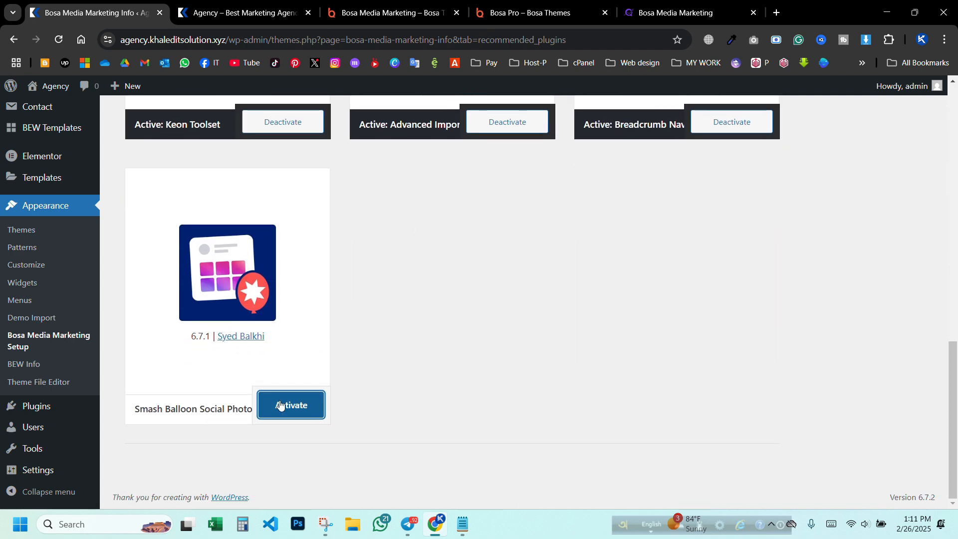
{"action": "left_click", "coordinate": [281, 410]}
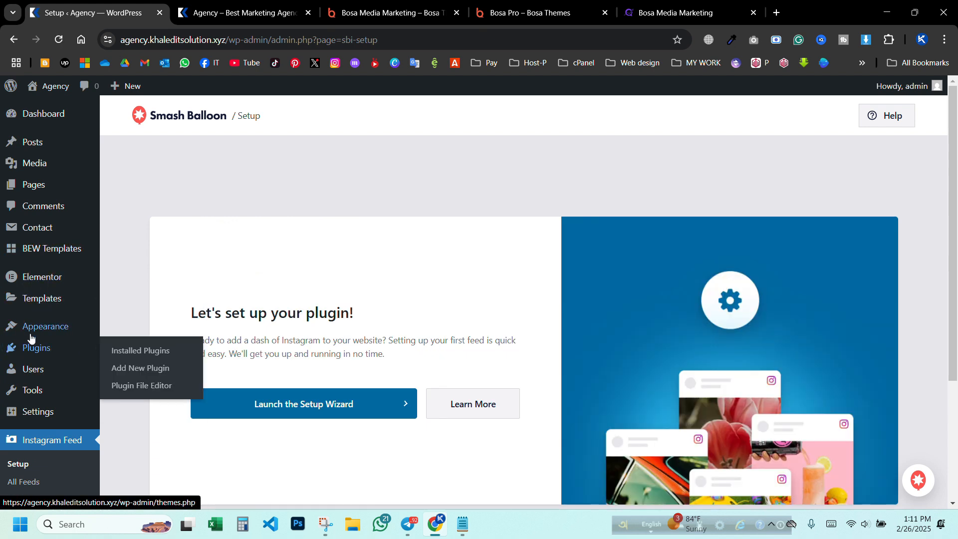
Step: Open the theme's Demo Import page and browse the available demo templates
{"action": "mouse_move", "coordinate": [39, 329]}
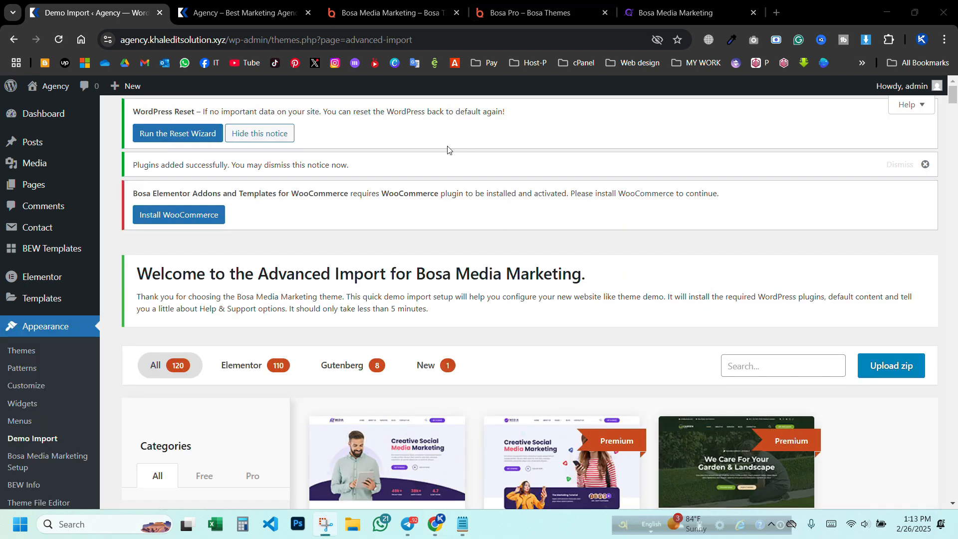
{"action": "scroll", "coordinate": [448, 150], "scroll_direction": "down", "scroll_amount": 3}
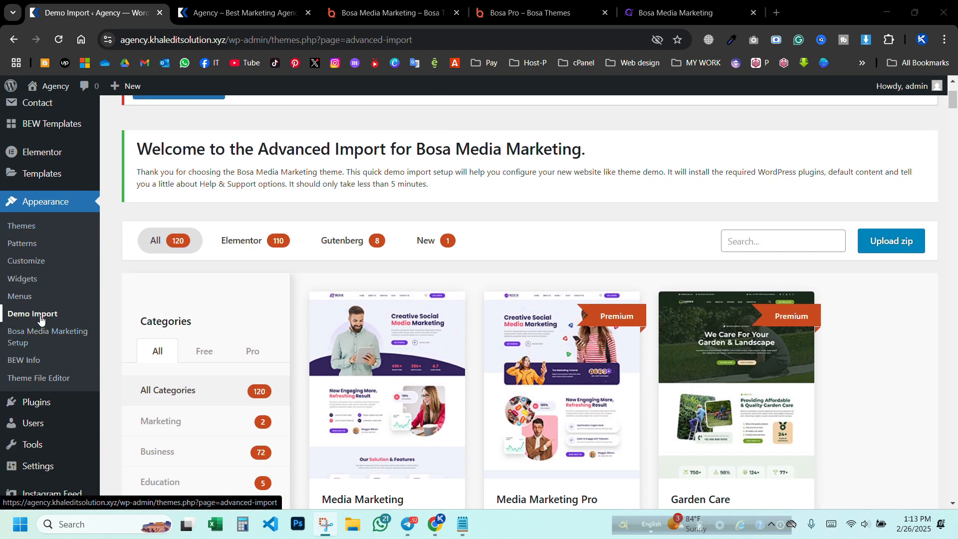
{"action": "scroll", "coordinate": [434, 264], "scroll_direction": "down", "scroll_amount": 6}
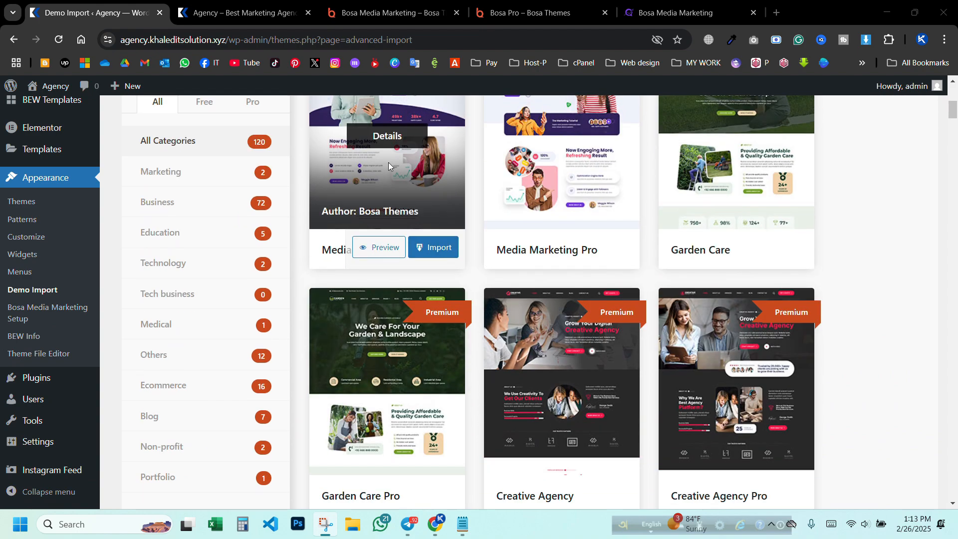
{"action": "scroll", "coordinate": [434, 222], "scroll_direction": "down", "scroll_amount": 20}
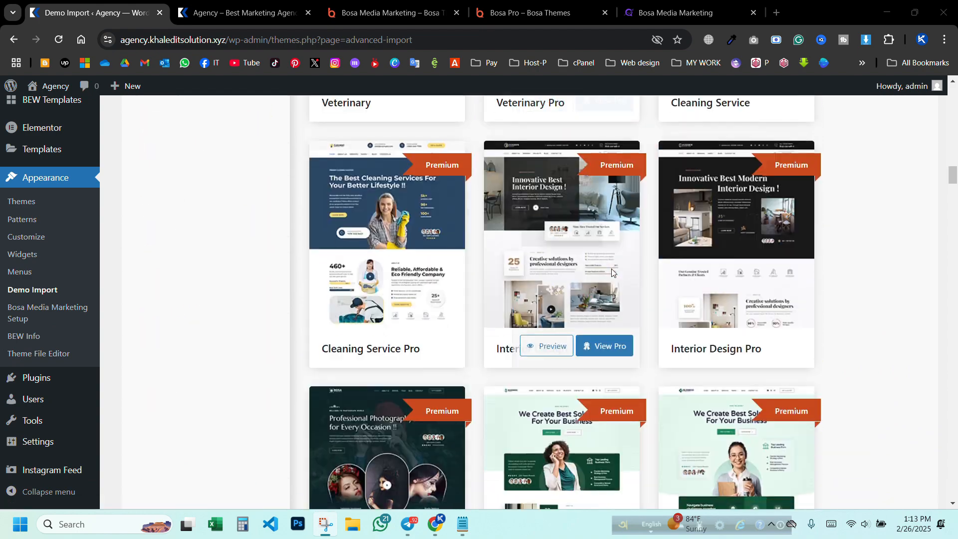
{"action": "scroll", "coordinate": [613, 271], "scroll_direction": "down", "scroll_amount": 12}
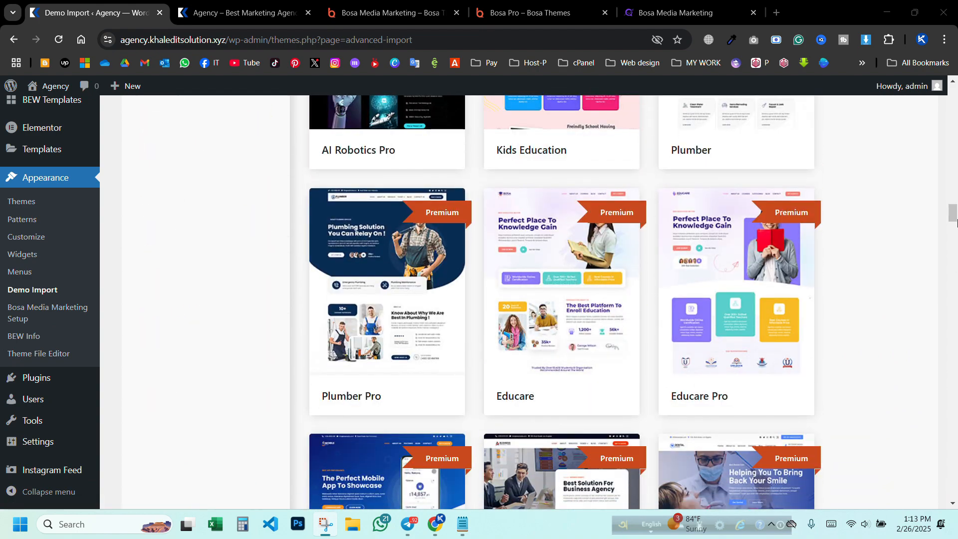
{"action": "scroll", "coordinate": [956, 221], "scroll_direction": "down", "scroll_amount": 20}
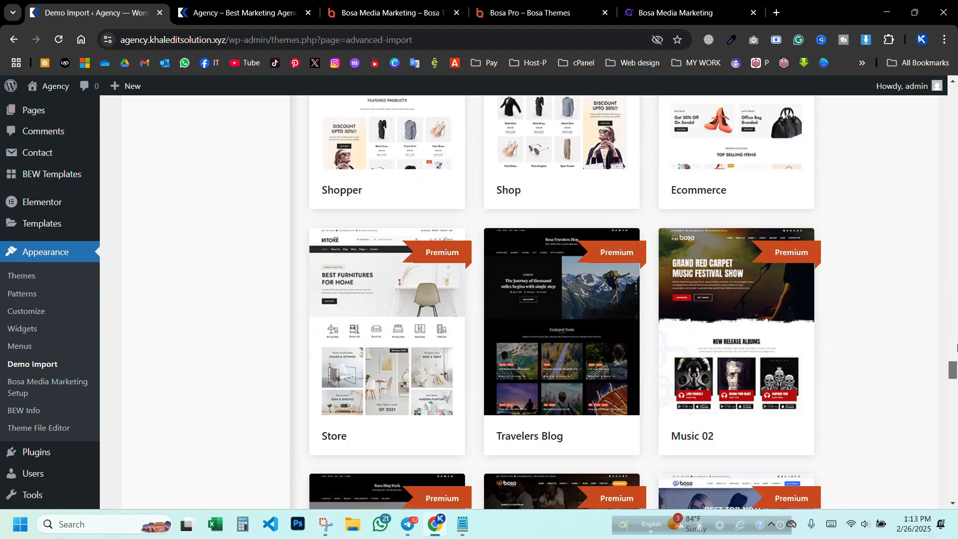
Step: Filter the demo templates to show only the free ones
{"action": "left_click_drag", "start_coordinate": [957, 348], "coordinate": [955, 95]}
{"action": "scroll", "coordinate": [499, 244], "scroll_direction": "down", "scroll_amount": 3}
{"action": "left_click", "coordinate": [200, 298]}
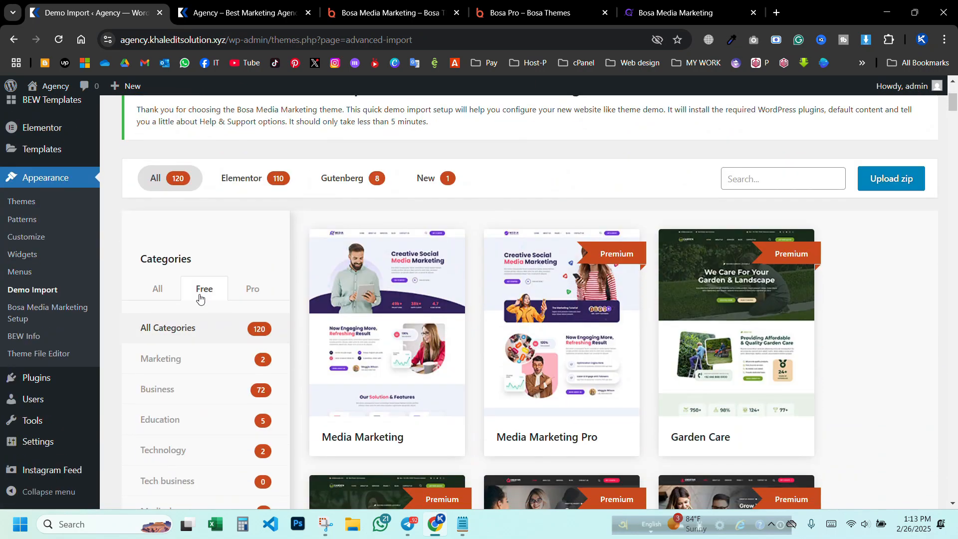
{"action": "mouse_move", "coordinate": [430, 280]}
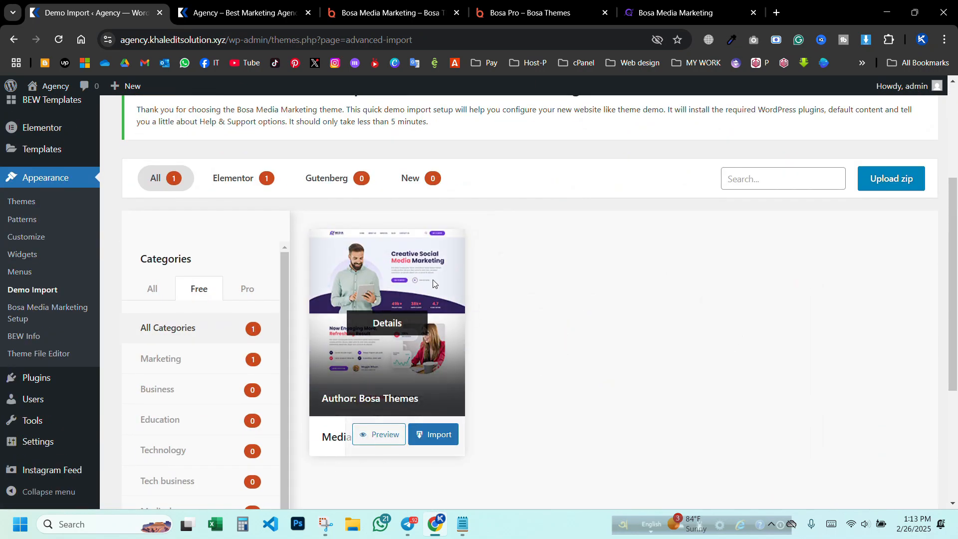
Step: Preview the free Media Marketing demo, look through its page sections, and close the preview
{"action": "scroll", "coordinate": [434, 284], "scroll_direction": "down", "scroll_amount": 2}
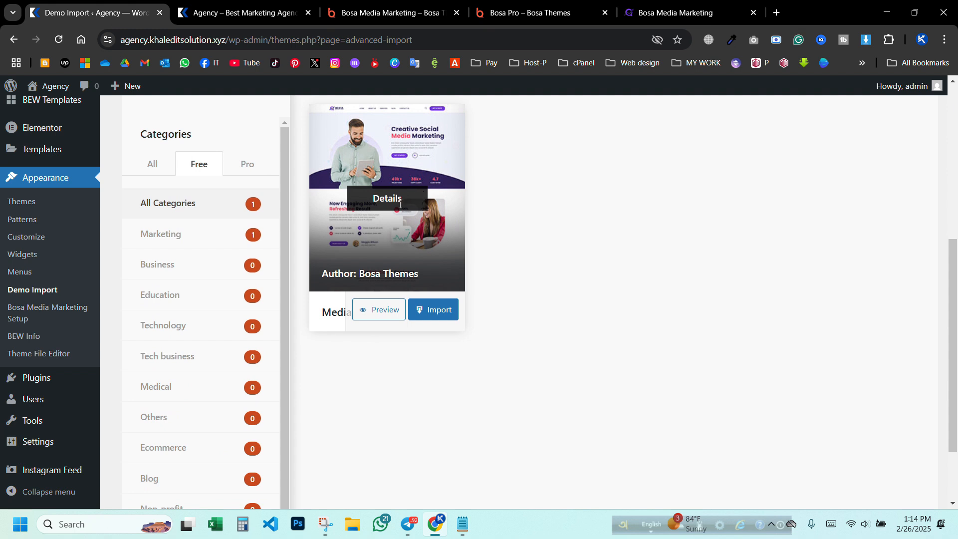
{"action": "scroll", "coordinate": [399, 205], "scroll_direction": "up", "scroll_amount": 1}
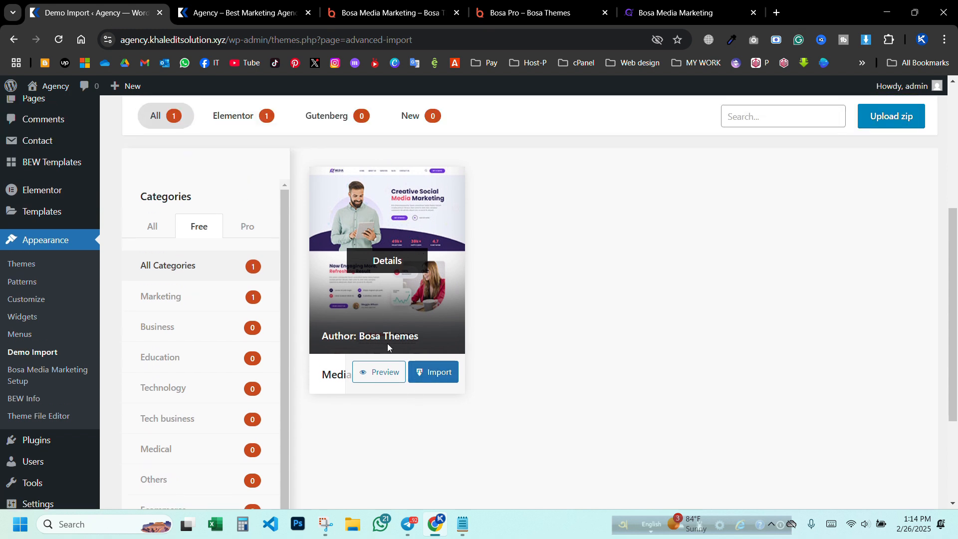
{"action": "left_click", "coordinate": [379, 374]}
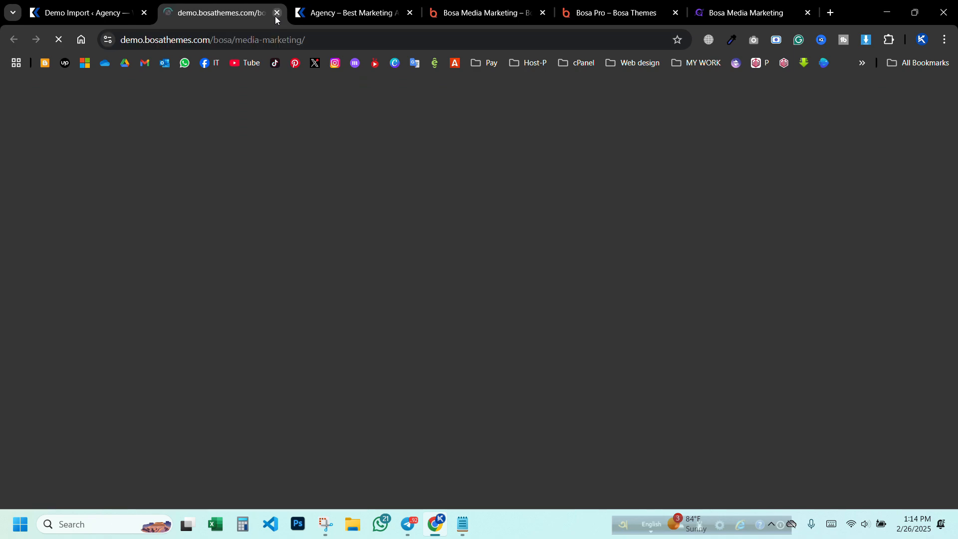
{"action": "scroll", "coordinate": [345, 150], "scroll_direction": "down", "scroll_amount": 10}
{"action": "scroll", "coordinate": [343, 148], "scroll_direction": "down", "scroll_amount": 15}
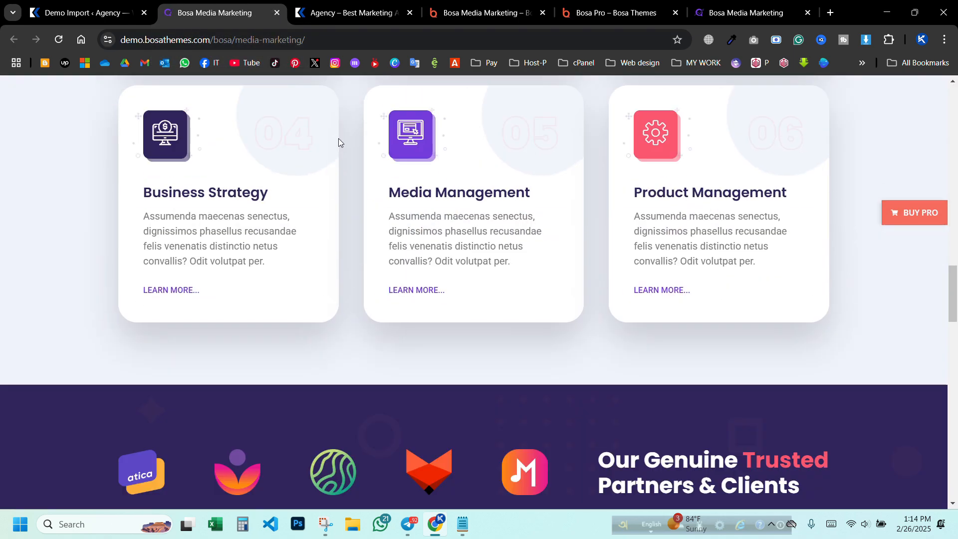
{"action": "left_click", "coordinate": [276, 13]}
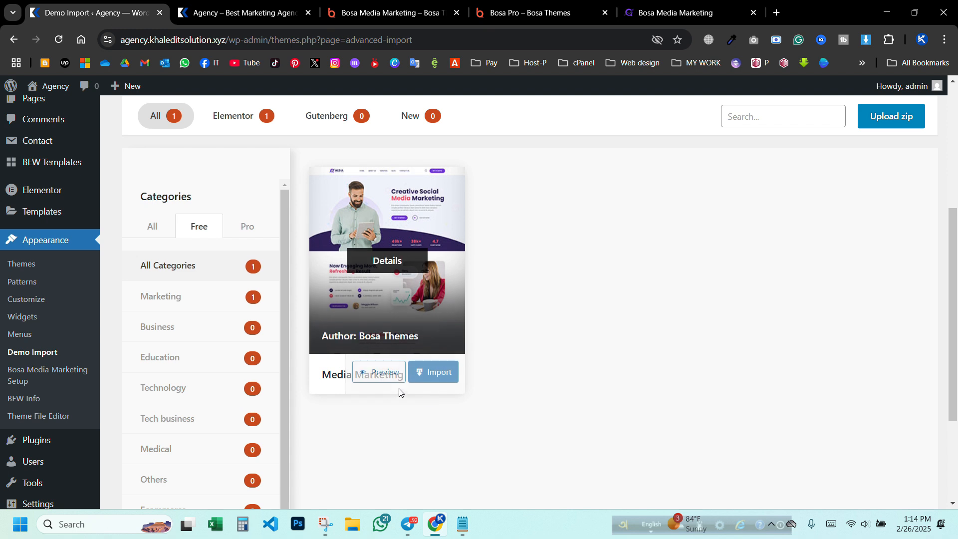
Step: Import the free Media Marketing demo, installing and activating the recommended Bosa theme along the way
{"action": "left_click", "coordinate": [441, 375]}
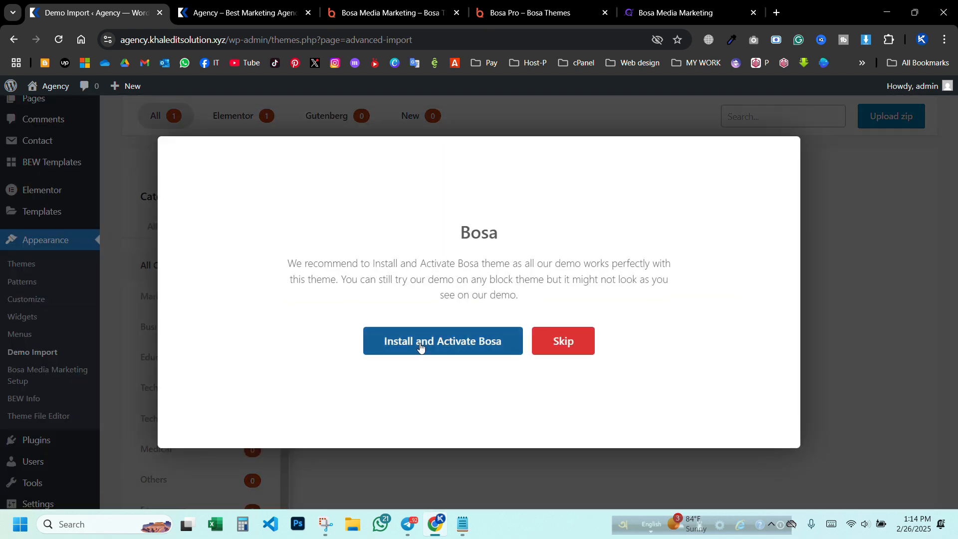
{"action": "left_click", "coordinate": [405, 344]}
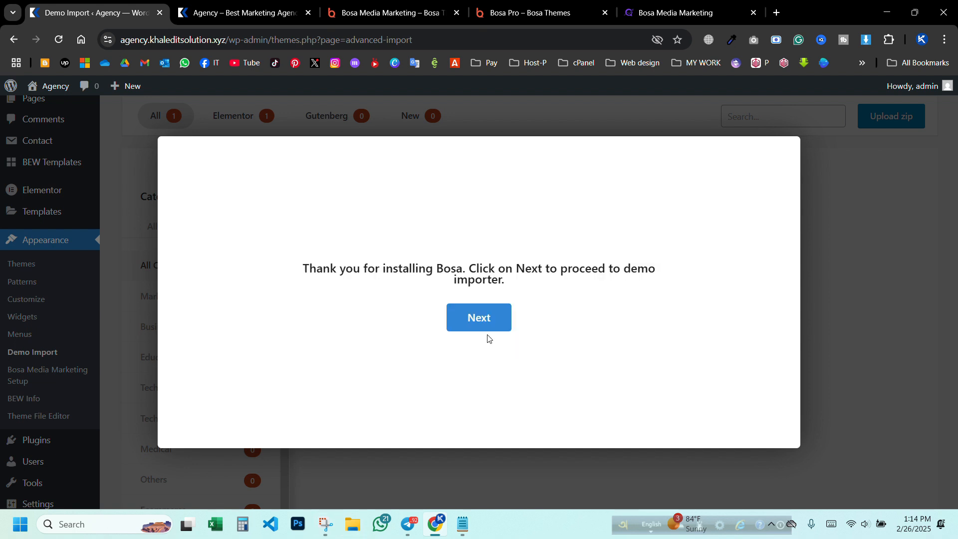
{"action": "left_click", "coordinate": [484, 322]}
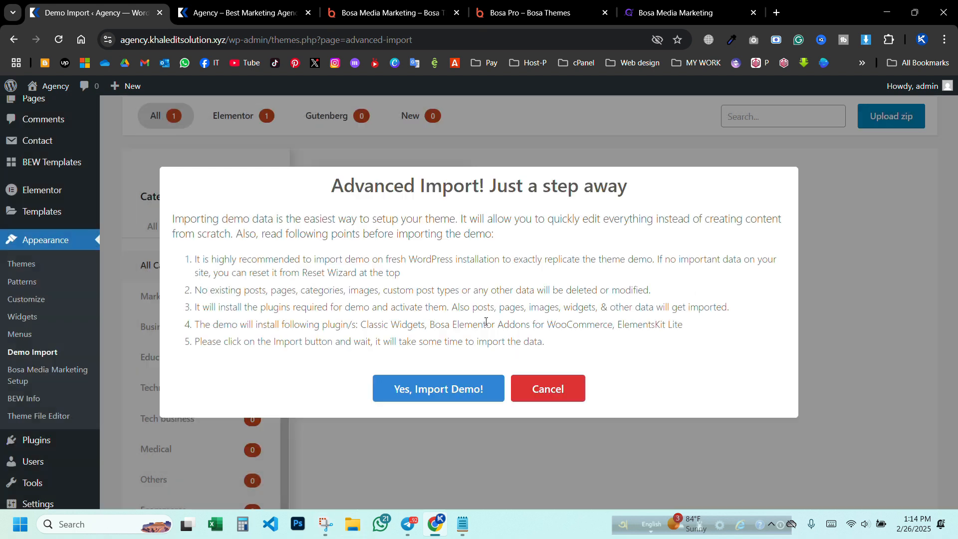
{"action": "left_click", "coordinate": [425, 391]}
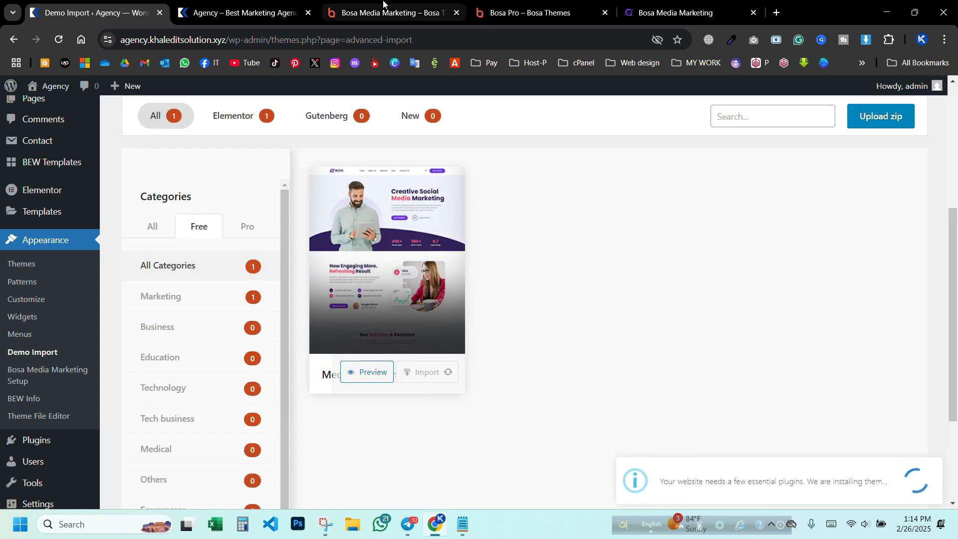
Step: Close the Bosa Media Marketing theme page and the Bosa Pro page on bosathemes.com
{"action": "left_click_drag", "start_coordinate": [395, 6], "coordinate": [580, 29]}
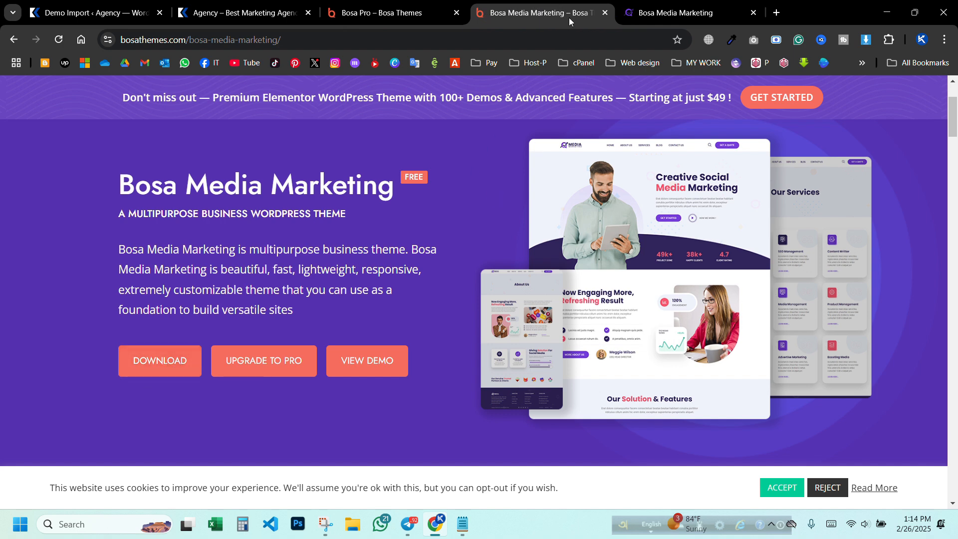
{"action": "left_click", "coordinate": [606, 14]}
{"action": "left_click", "coordinate": [369, 12]}
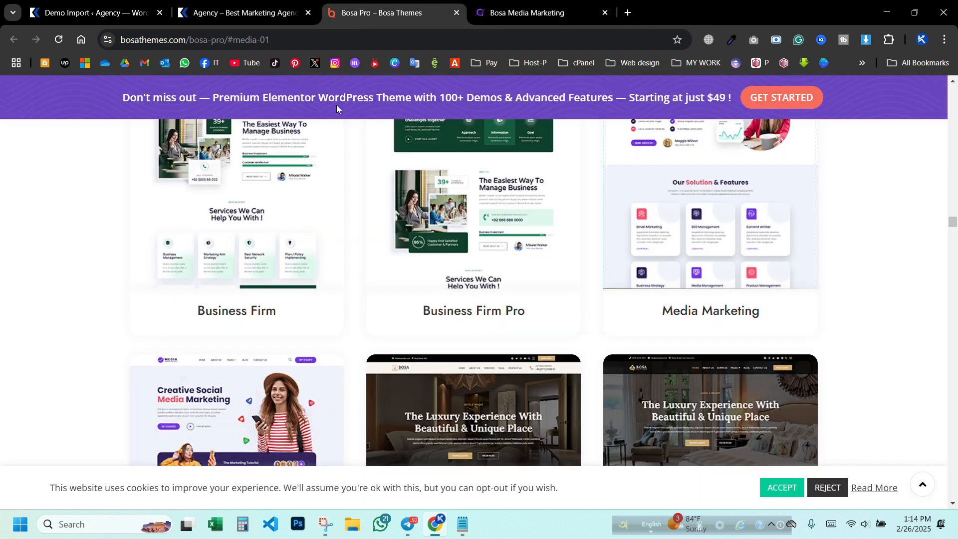
{"action": "scroll", "coordinate": [373, 135], "scroll_direction": "up", "scroll_amount": 20}
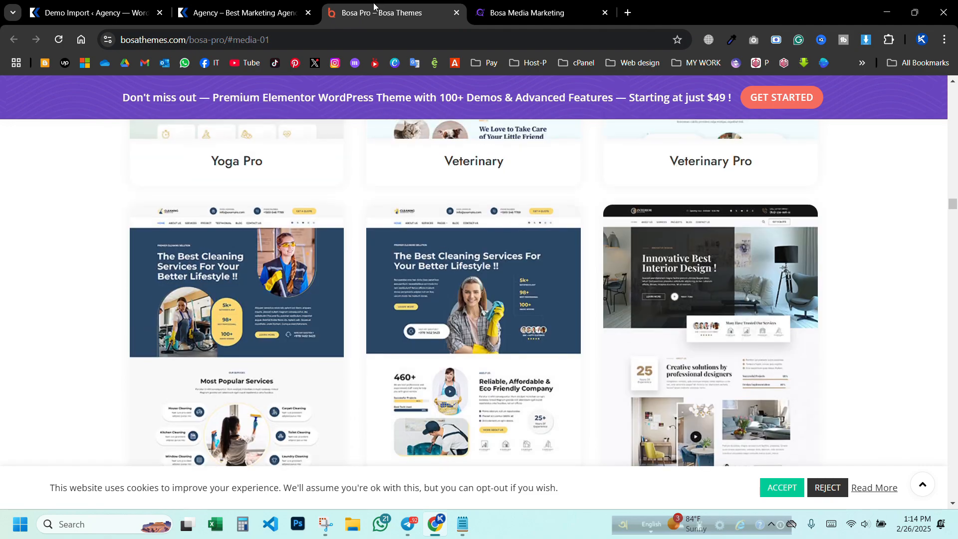
{"action": "left_click_drag", "start_coordinate": [380, 12], "coordinate": [281, 15]}
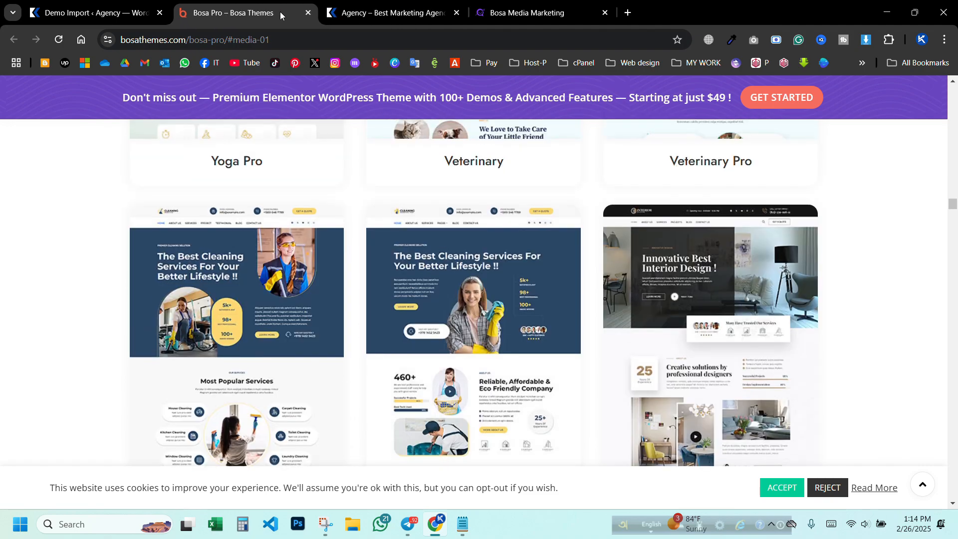
{"action": "left_click", "coordinate": [308, 13]}
Step: Examine the live Bosa Media Marketing demo from footer to header and compare it with the Agency site's homepage
{"action": "left_click", "coordinate": [366, 5]}
{"action": "scroll", "coordinate": [494, 328], "scroll_direction": "down", "scroll_amount": 20}
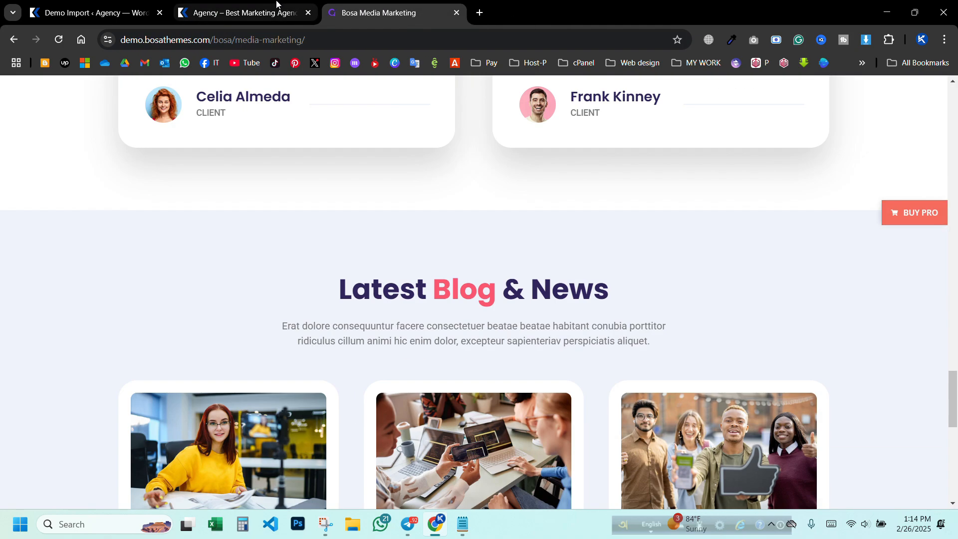
{"action": "left_click", "coordinate": [263, 3]}
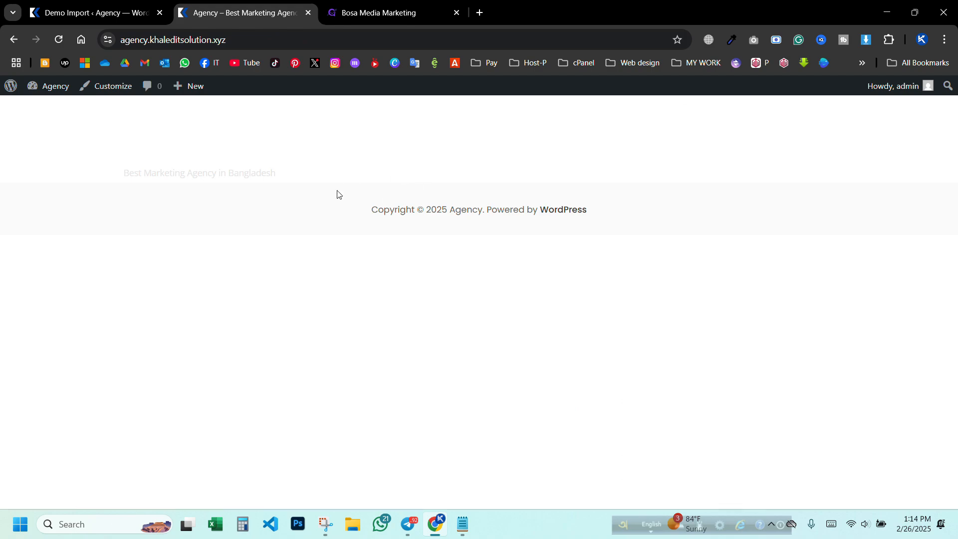
{"action": "left_click", "coordinate": [389, 5]}
{"action": "scroll", "coordinate": [369, 270], "scroll_direction": "down", "scroll_amount": 10}
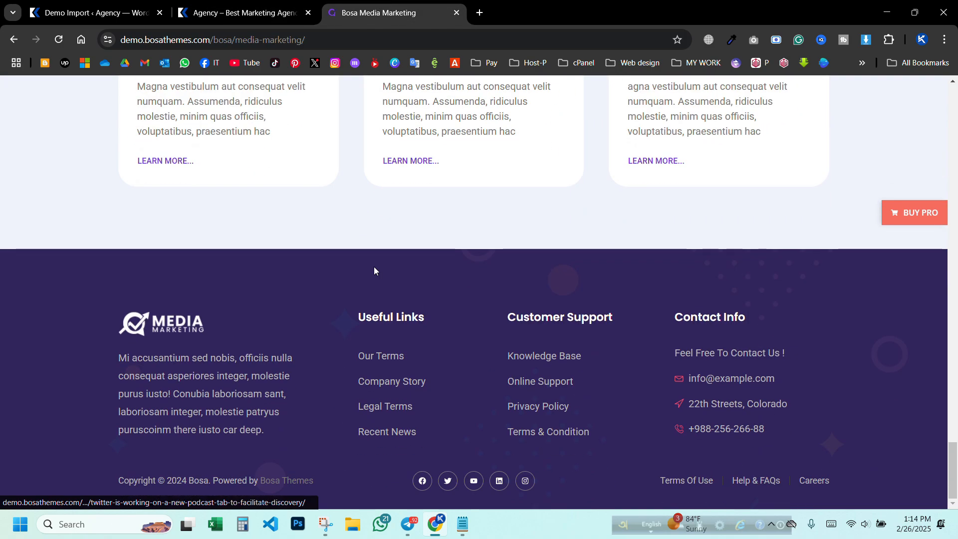
{"action": "scroll", "coordinate": [375, 271], "scroll_direction": "up", "scroll_amount": 7}
{"action": "scroll", "coordinate": [385, 290], "scroll_direction": "up", "scroll_amount": 15}
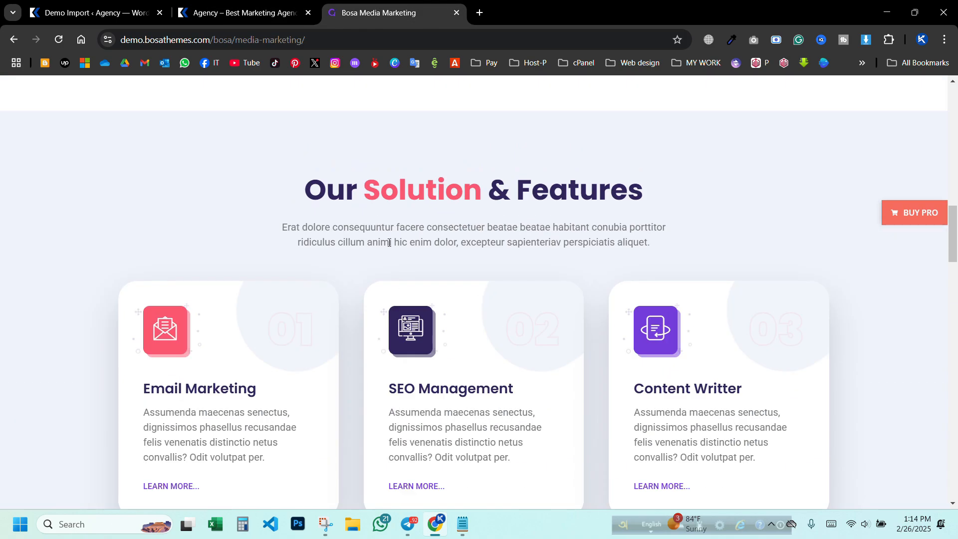
{"action": "scroll", "coordinate": [444, 311], "scroll_direction": "up", "scroll_amount": 15}
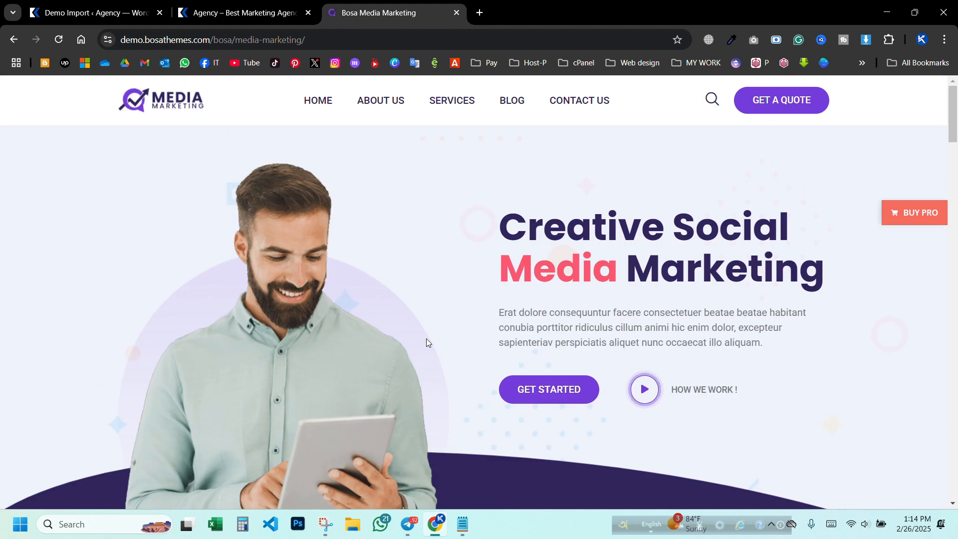
Step: Check the demo import's progress, reloading the Agency homepage to see how the site looks meanwhile
{"action": "left_click", "coordinate": [247, 7]}
{"action": "left_click", "coordinate": [98, 7]}
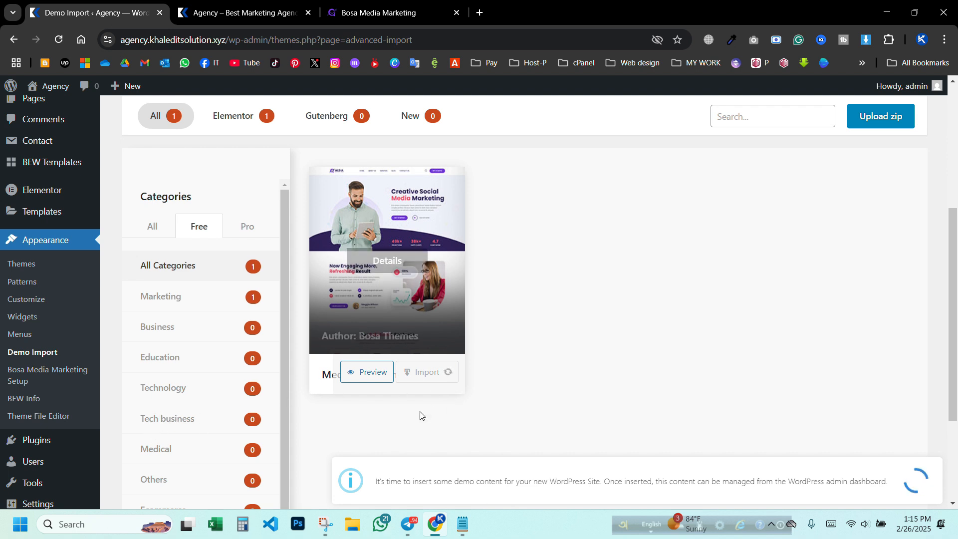
{"action": "left_click", "coordinate": [232, 9]}
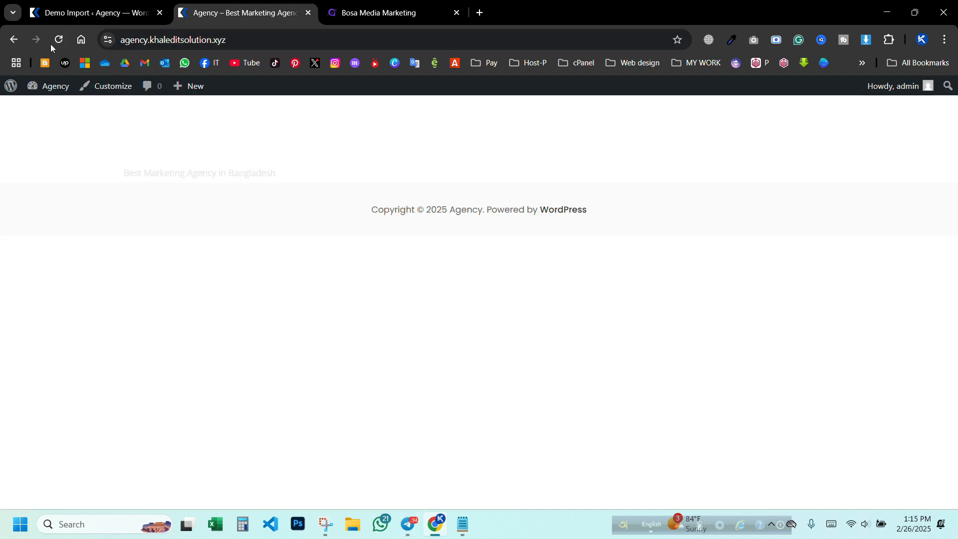
{"action": "left_click", "coordinate": [54, 42]}
{"action": "left_click", "coordinate": [81, 3]}
{"action": "left_click", "coordinate": [280, 2]}
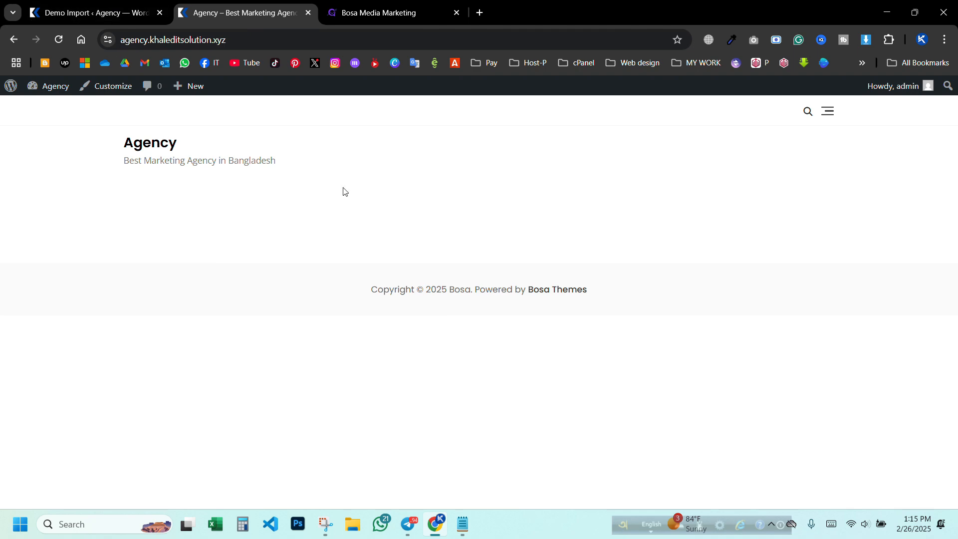
{"action": "left_click", "coordinate": [142, 4]}
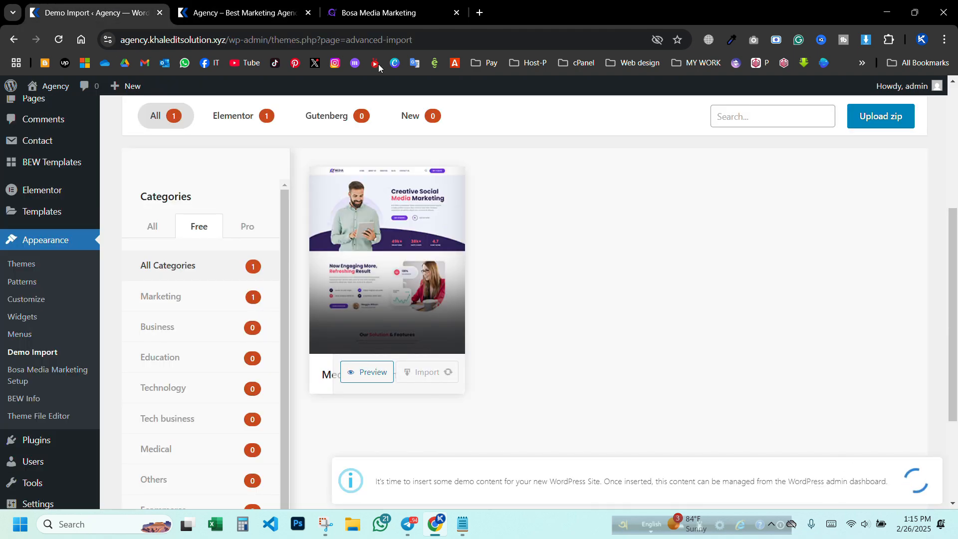
{"action": "left_click", "coordinate": [239, 13]}
{"action": "left_click", "coordinate": [95, 13]}
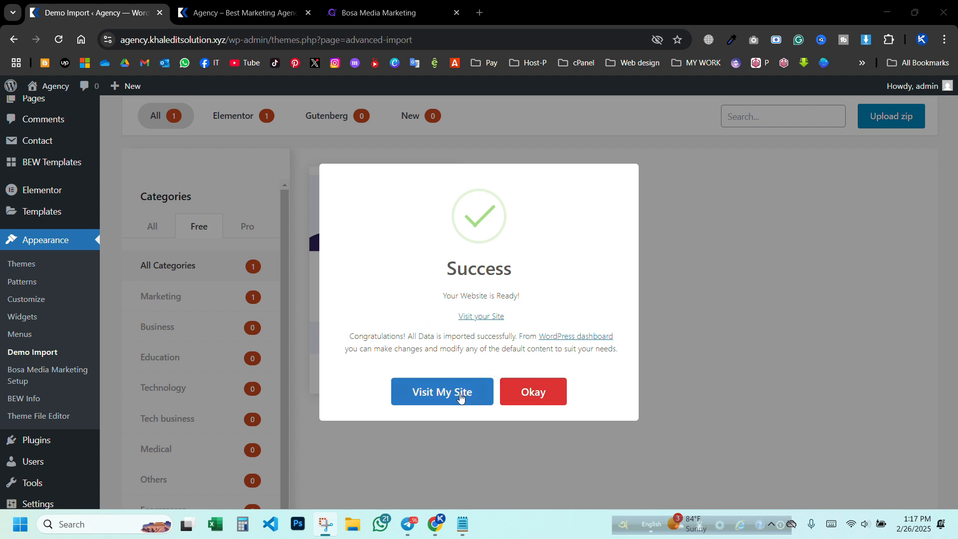
Step: Visit the newly imported site from the import success dialog and close the old Agency homepage tab
{"action": "left_click", "coordinate": [444, 398]}
{"action": "left_click_drag", "start_coordinate": [368, 17], "coordinate": [292, 4]}
{"action": "left_click", "coordinate": [312, 13]}
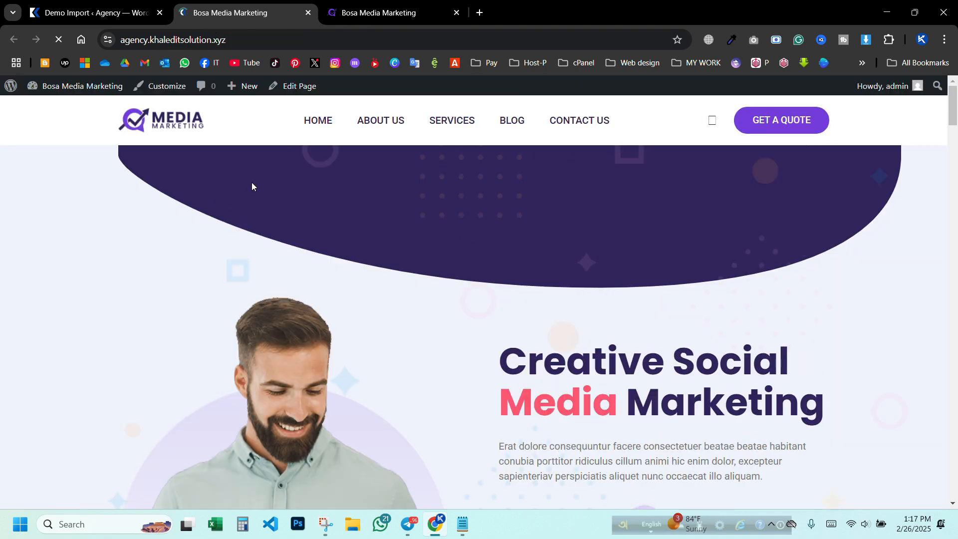
Step: Hide the browser's bookmarks bar and look over the imported homepage from the hero area to the features section
{"action": "left_click", "coordinate": [945, 40]}
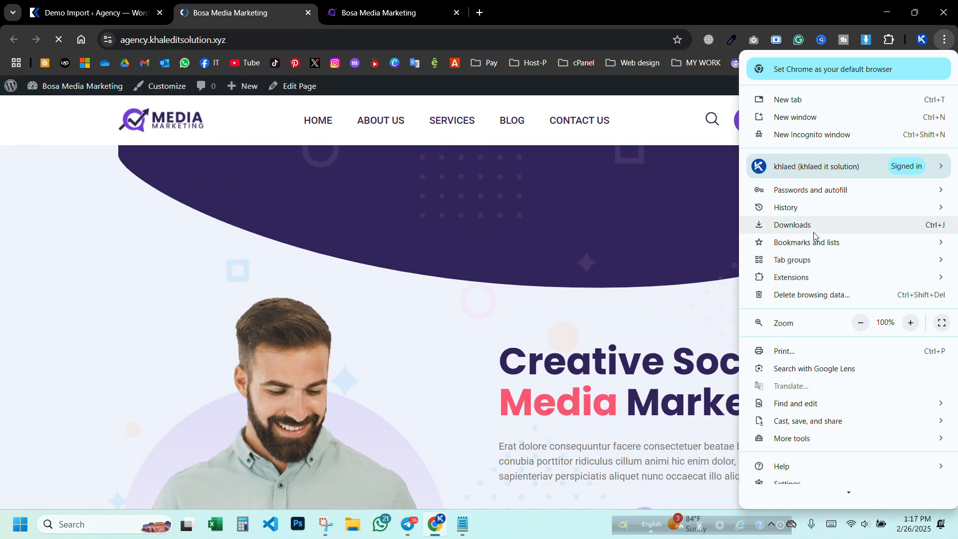
{"action": "mouse_move", "coordinate": [818, 253]}
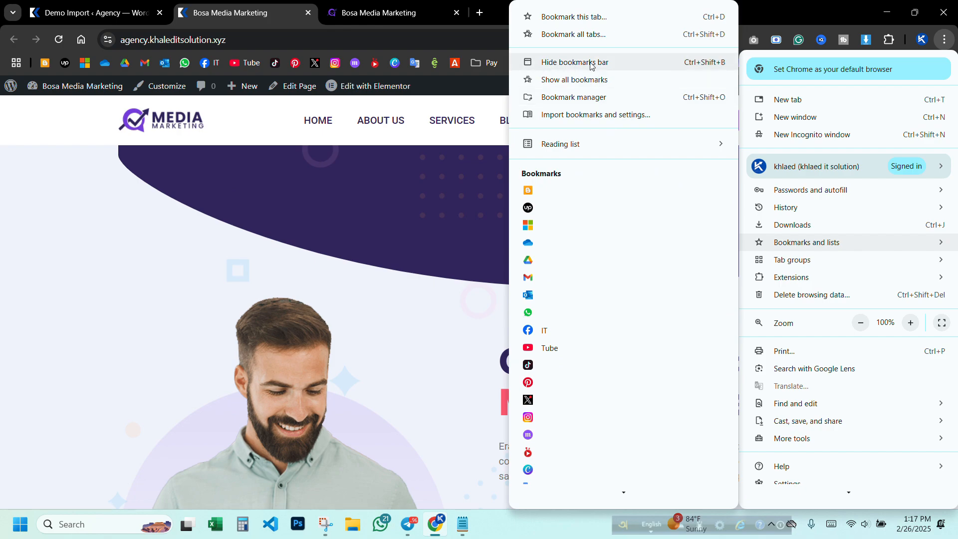
{"action": "left_click", "coordinate": [590, 62]}
{"action": "scroll", "coordinate": [64, 267], "scroll_direction": "down", "scroll_amount": 15}
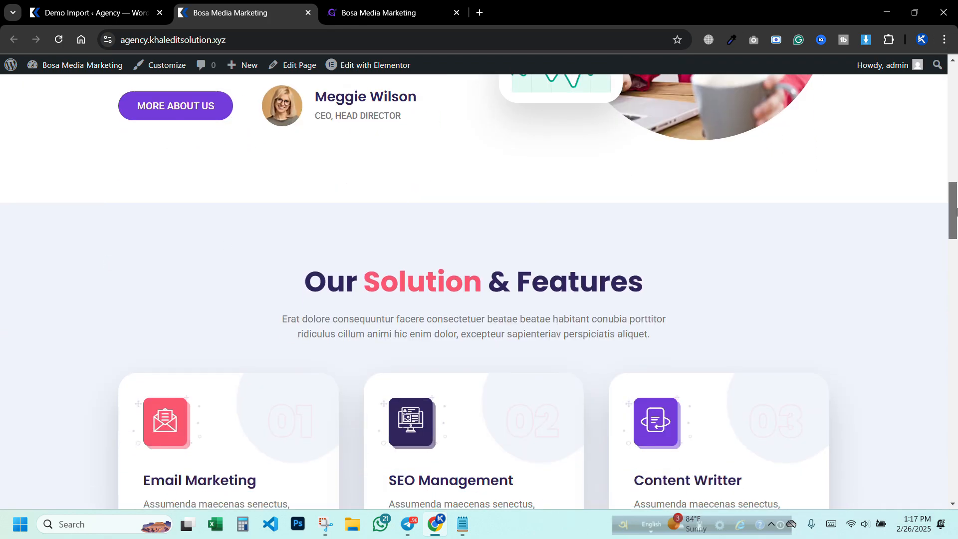
{"action": "left_click_drag", "start_coordinate": [953, 210], "coordinate": [957, 85]}
{"action": "scroll", "coordinate": [414, 223], "scroll_direction": "down", "scroll_amount": 4}
{"action": "scroll", "coordinate": [414, 223], "scroll_direction": "down", "scroll_amount": 2}
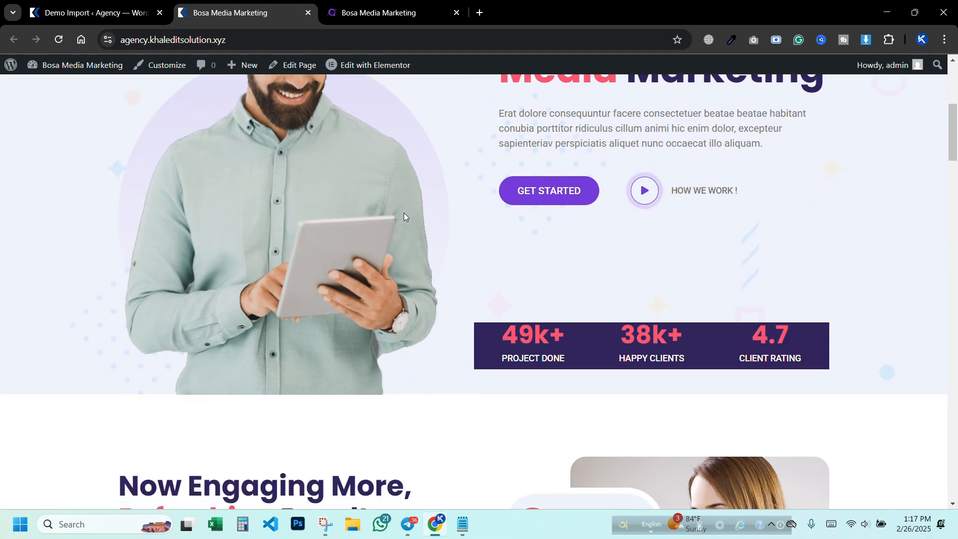
Step: Return to the WordPress dashboard from the homepage and open the list of all pages
{"action": "left_click", "coordinate": [93, 12]}
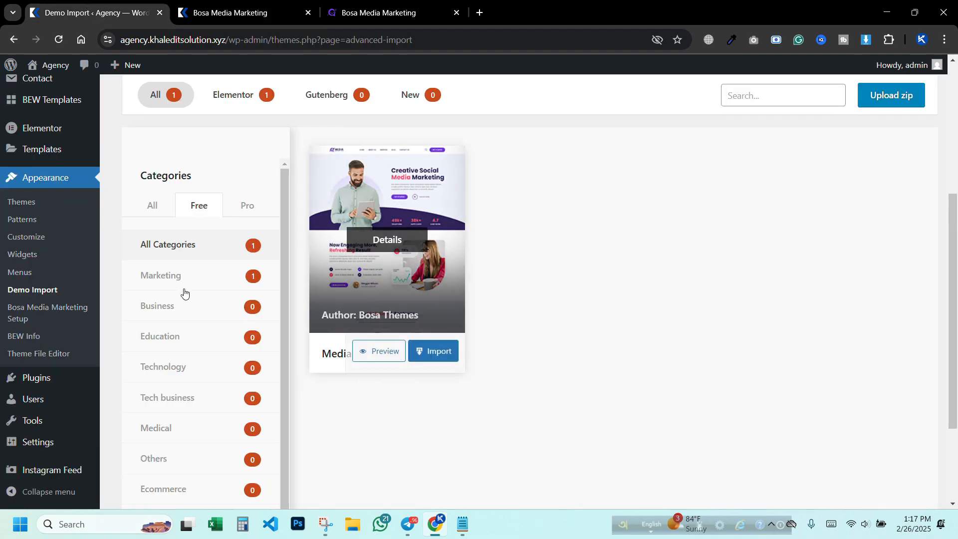
{"action": "scroll", "coordinate": [28, 178], "scroll_direction": "up", "scroll_amount": 5}
{"action": "mouse_move", "coordinate": [30, 170]}
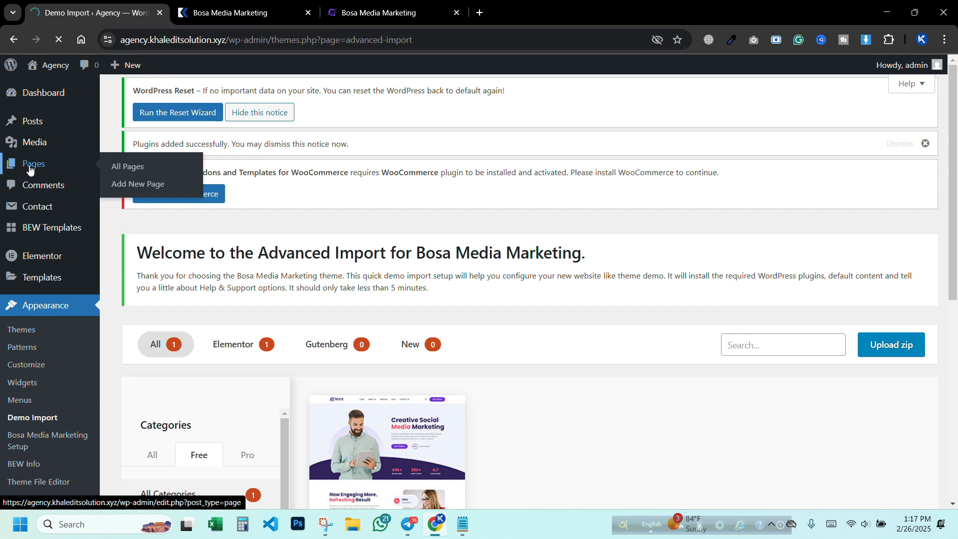
Step: Compare the imported homepage's hero area with the original Bosa demo and close the demo's tab
{"action": "left_click", "coordinate": [230, 13]}
{"action": "scroll", "coordinate": [352, 104], "scroll_direction": "up", "scroll_amount": 5}
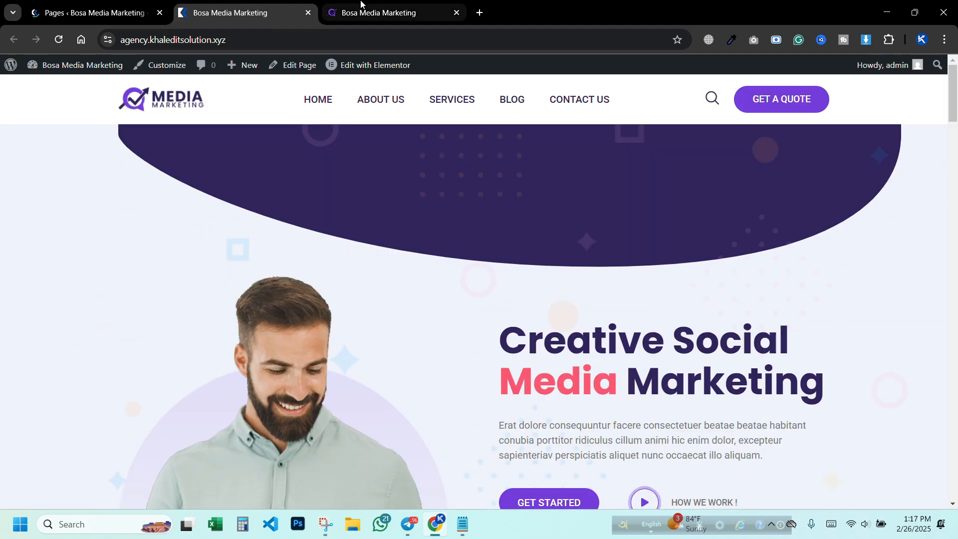
{"action": "left_click", "coordinate": [363, 5]}
{"action": "left_click_drag", "start_coordinate": [364, 5], "coordinate": [269, 15]}
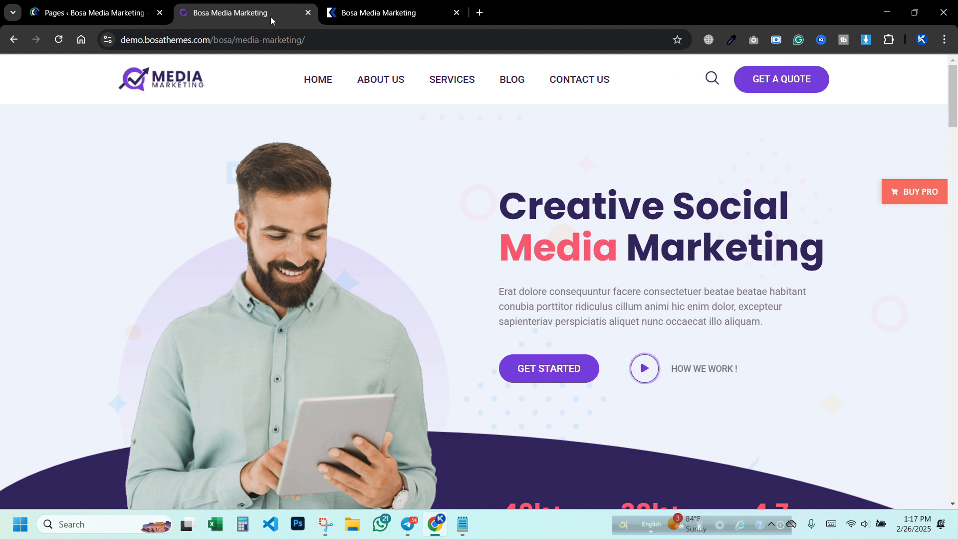
{"action": "left_click", "coordinate": [307, 13]}
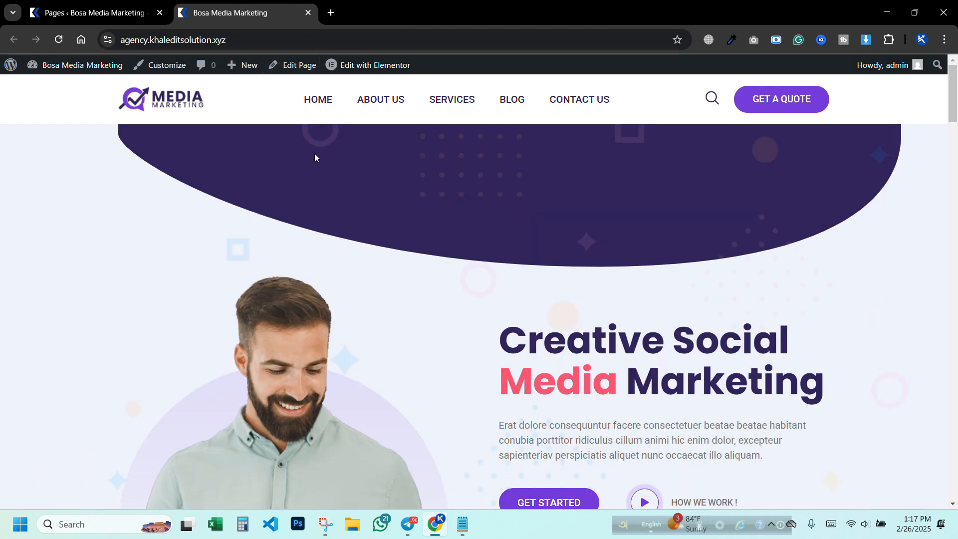
{"action": "scroll", "coordinate": [318, 156], "scroll_direction": "down", "scroll_amount": 10}
Step: Dismiss the Go PRO and ClickSocial notices on the Pages list and open the Home page for editing with Elementor
{"action": "left_click", "coordinate": [95, 12]}
{"action": "scroll", "coordinate": [181, 160], "scroll_direction": "down", "scroll_amount": 1}
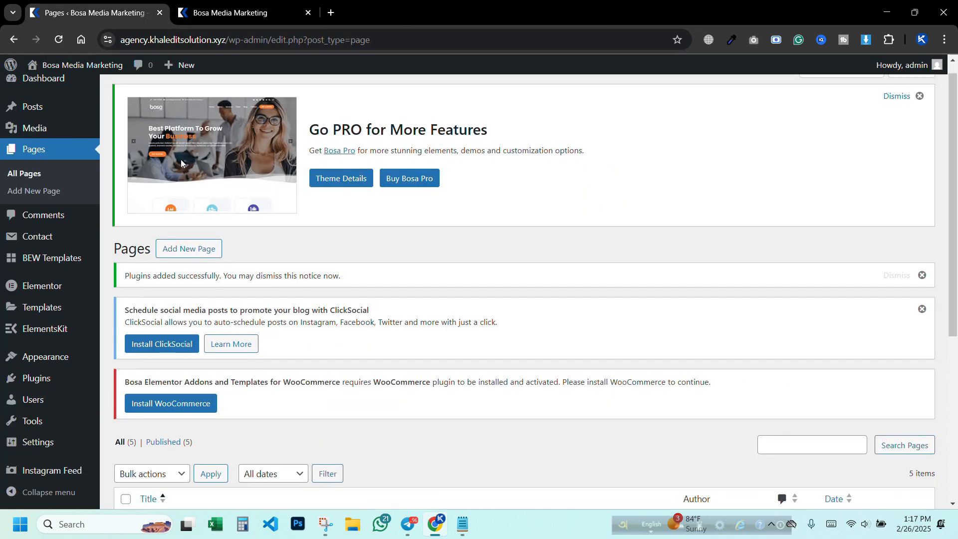
{"action": "scroll", "coordinate": [180, 160], "scroll_direction": "up", "scroll_amount": 1}
{"action": "left_click", "coordinate": [920, 112]}
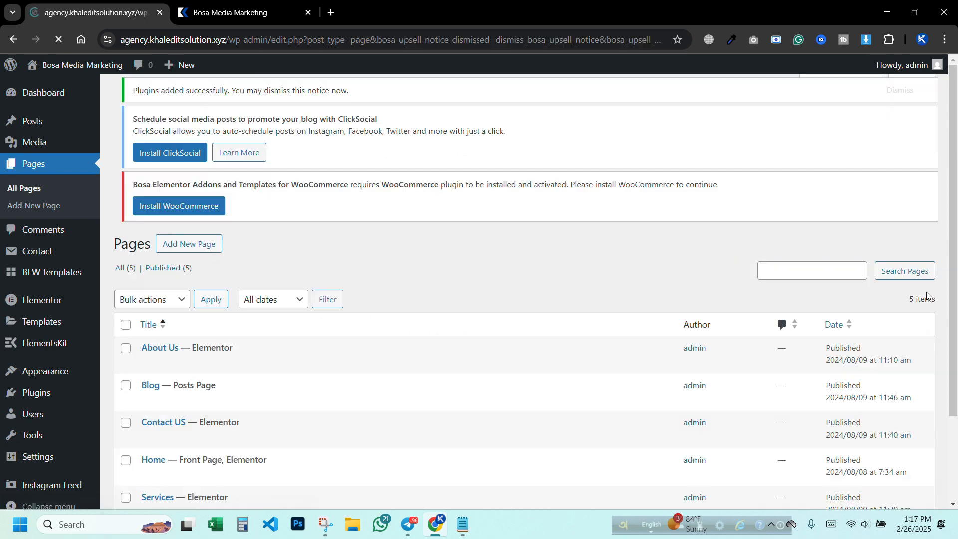
{"action": "left_click", "coordinate": [923, 122]}
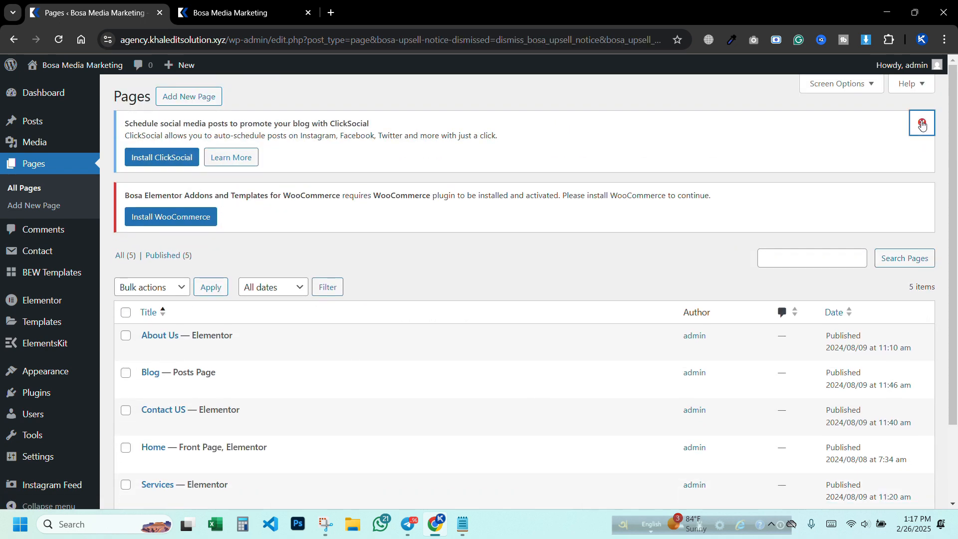
{"action": "left_click", "coordinate": [923, 123]}
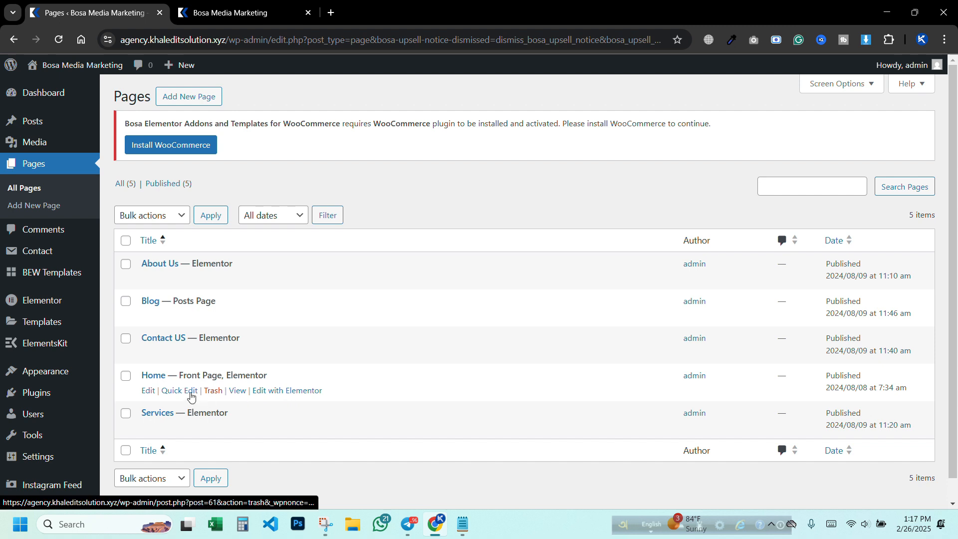
{"action": "left_click", "coordinate": [292, 395]}
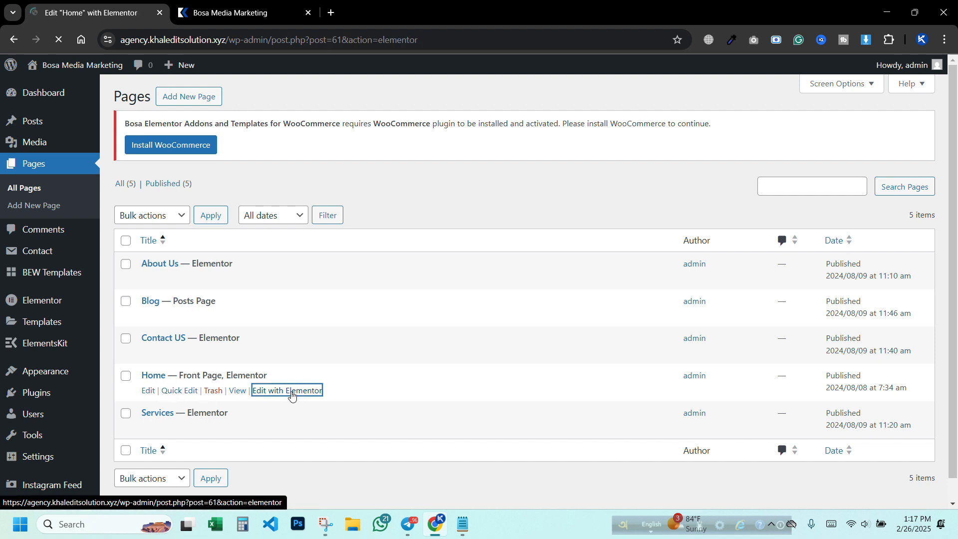
Step: Examine the live homepage's layout, including the hero, counters, features, partner logos and client reviews, while the editor loads
{"action": "left_click", "coordinate": [270, 21]}
{"action": "scroll", "coordinate": [349, 300], "scroll_direction": "up", "scroll_amount": 10}
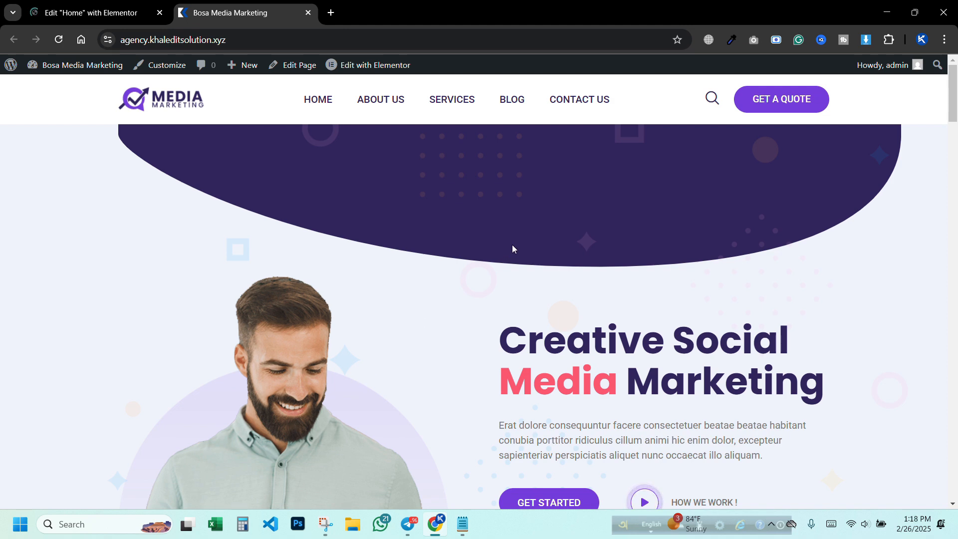
{"action": "scroll", "coordinate": [512, 245], "scroll_direction": "down", "scroll_amount": 3}
{"action": "left_click_drag", "start_coordinate": [956, 125], "coordinate": [957, 107]}
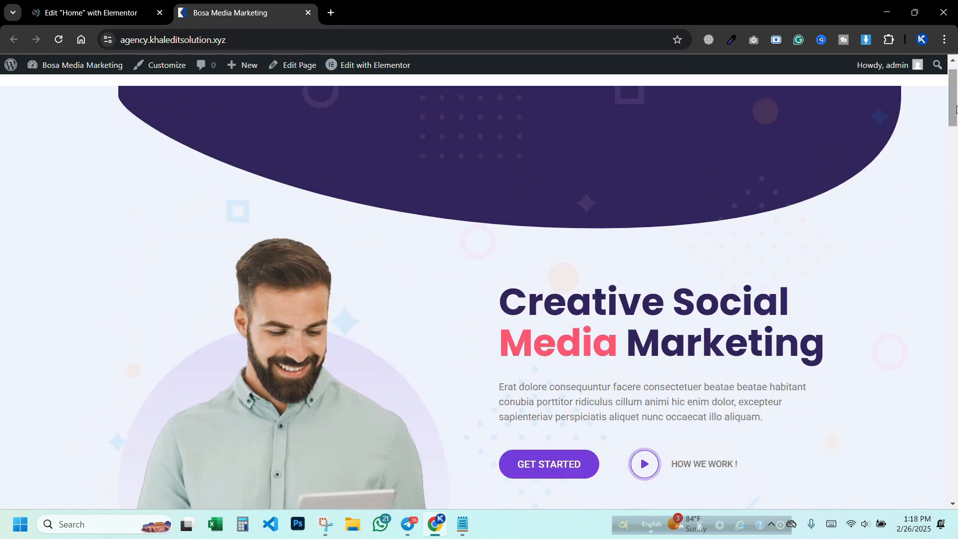
{"action": "scroll", "coordinate": [526, 175], "scroll_direction": "up", "scroll_amount": 1}
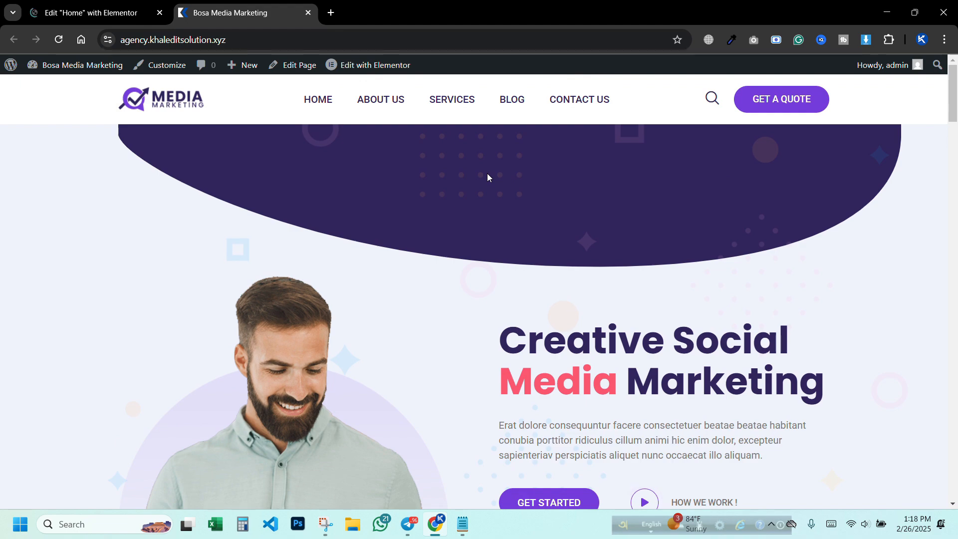
{"action": "scroll", "coordinate": [487, 176], "scroll_direction": "down", "scroll_amount": 15}
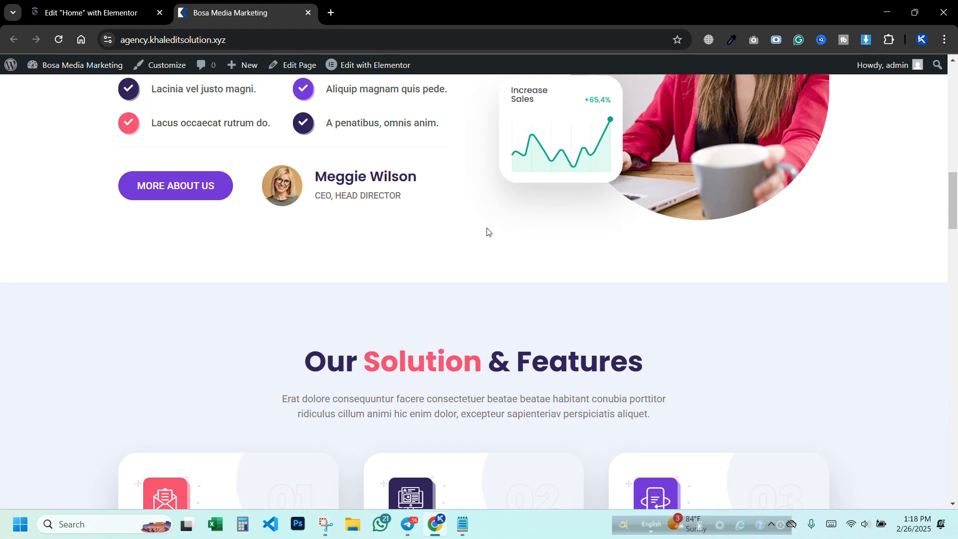
{"action": "scroll", "coordinate": [487, 235], "scroll_direction": "down", "scroll_amount": 10}
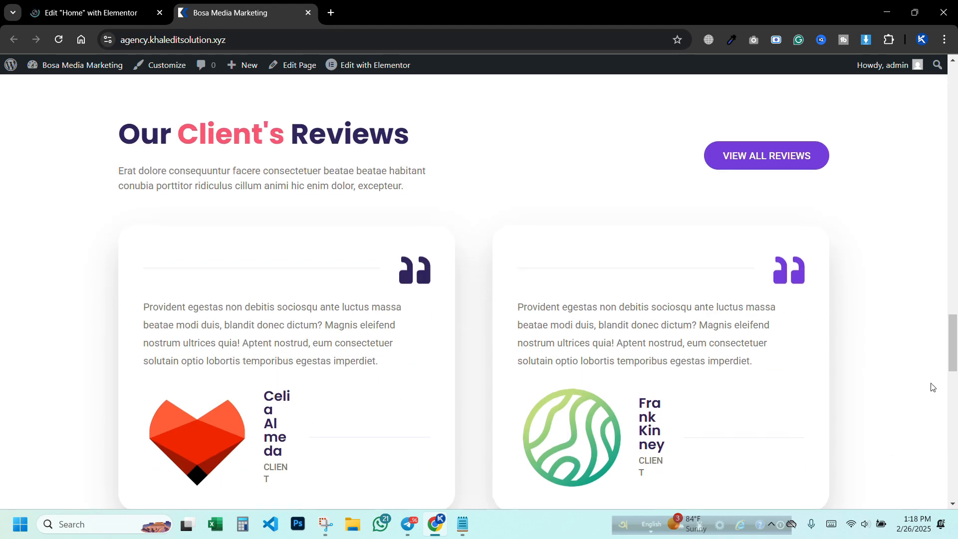
{"action": "scroll", "coordinate": [460, 323], "scroll_direction": "up", "scroll_amount": 10}
{"action": "scroll", "coordinate": [320, 302], "scroll_direction": "down", "scroll_amount": 3}
{"action": "scroll", "coordinate": [412, 320], "scroll_direction": "down", "scroll_amount": 1}
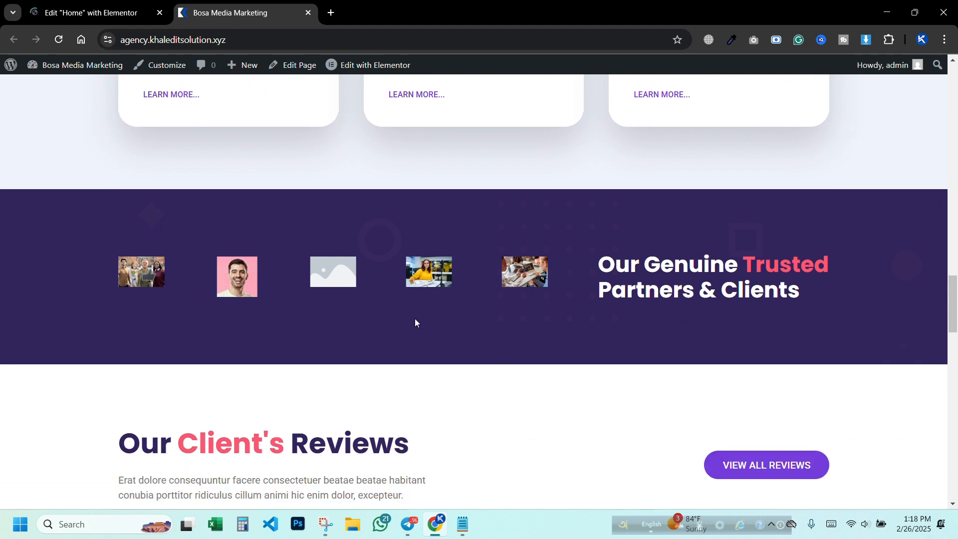
{"action": "scroll", "coordinate": [507, 313], "scroll_direction": "down", "scroll_amount": 8}
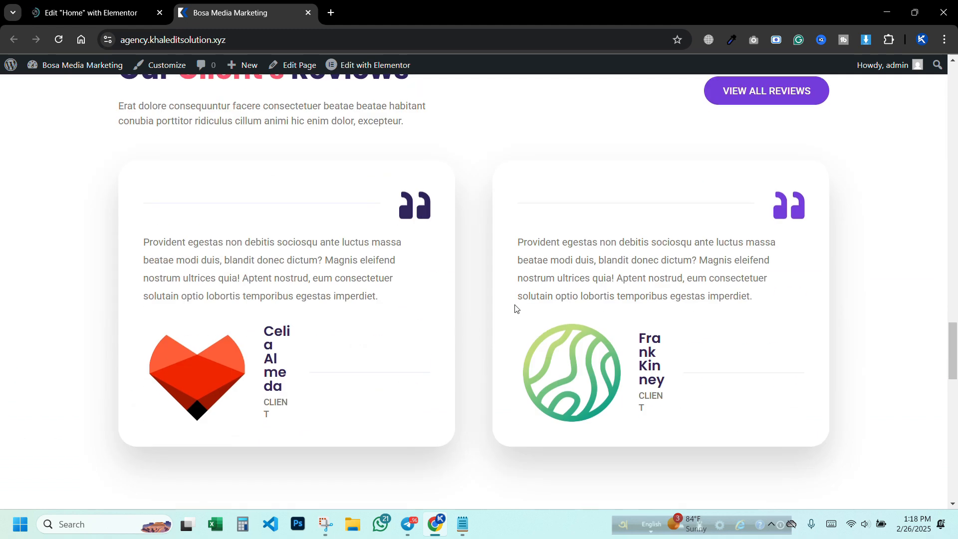
{"action": "left_click_drag", "start_coordinate": [956, 344], "coordinate": [956, 477]}
{"action": "scroll", "coordinate": [727, 273], "scroll_direction": "up", "scroll_amount": 20}
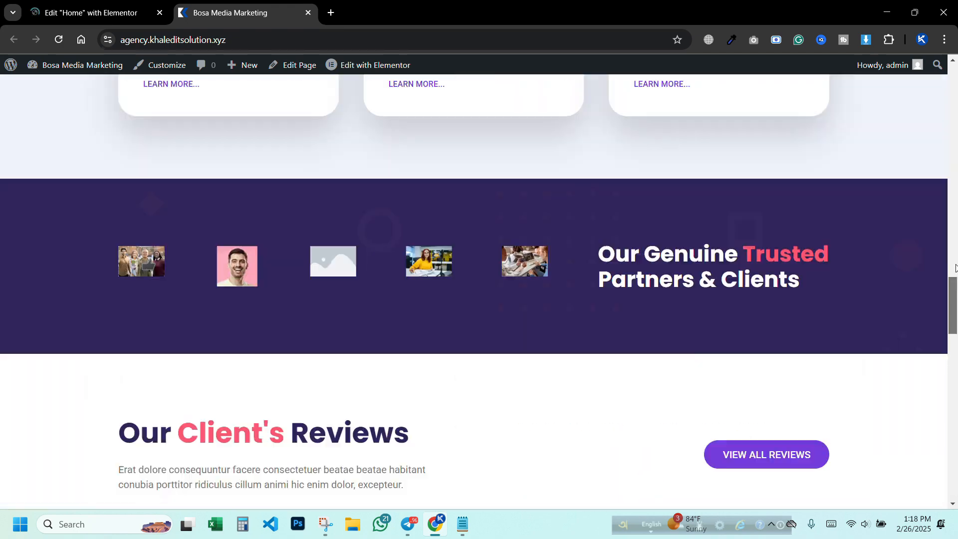
{"action": "scroll", "coordinate": [654, 325], "scroll_direction": "up", "scroll_amount": 4}
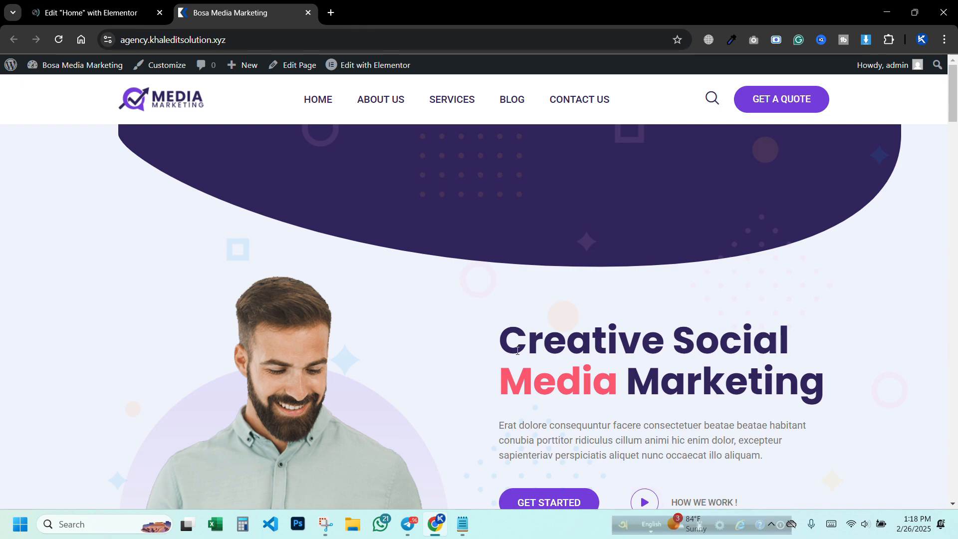
{"action": "scroll", "coordinate": [593, 288], "scroll_direction": "down", "scroll_amount": 8}
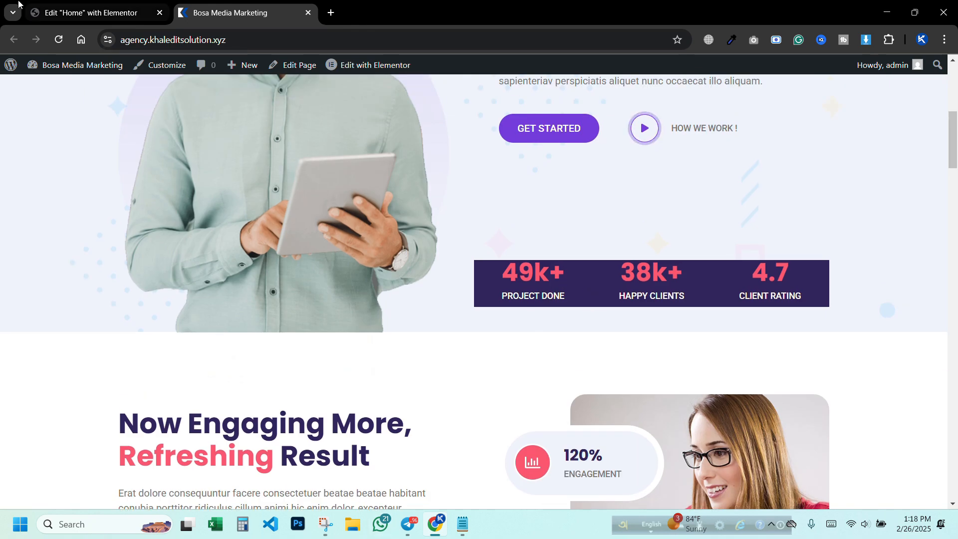
Step: Reload the Home page's Elementor editor and close the productivity checklist that covers the preview
{"action": "left_click", "coordinate": [80, 13]}
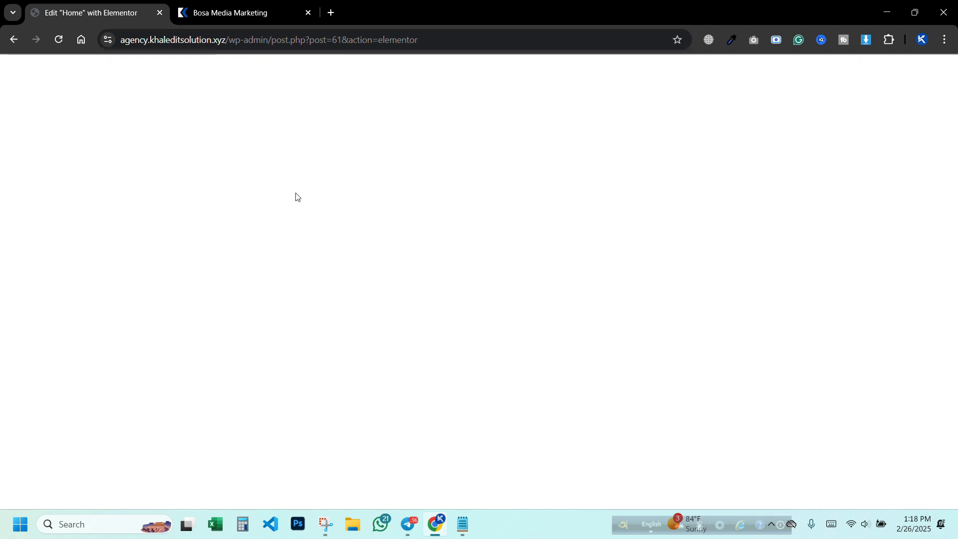
{"action": "left_click", "coordinate": [57, 41]}
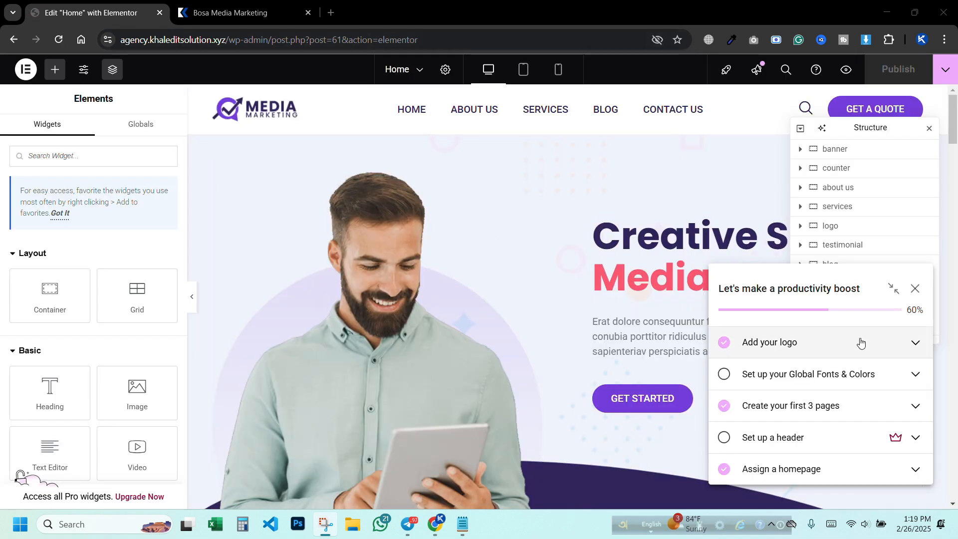
{"action": "scroll", "coordinate": [769, 229], "scroll_direction": "down", "scroll_amount": 10}
{"action": "scroll", "coordinate": [507, 198], "scroll_direction": "up", "scroll_amount": 10}
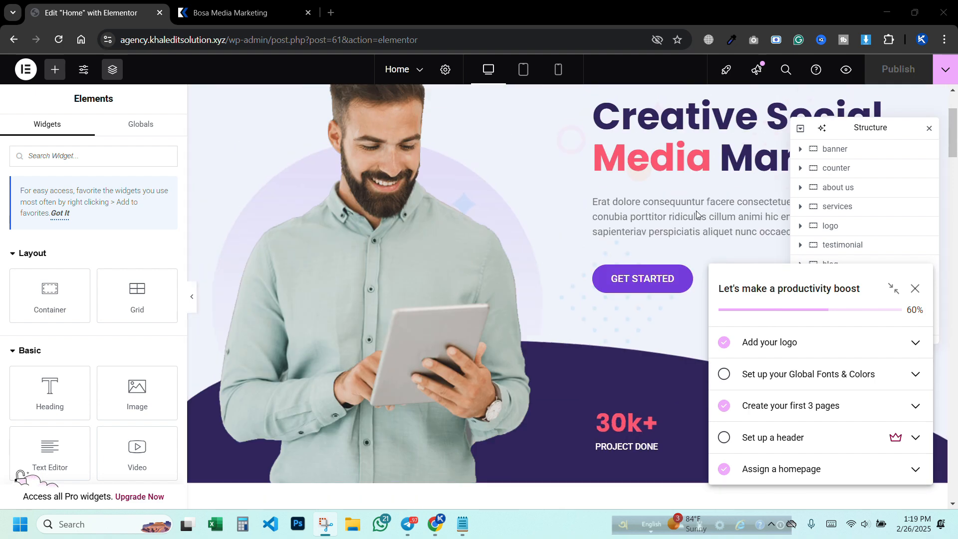
{"action": "left_click", "coordinate": [914, 290]}
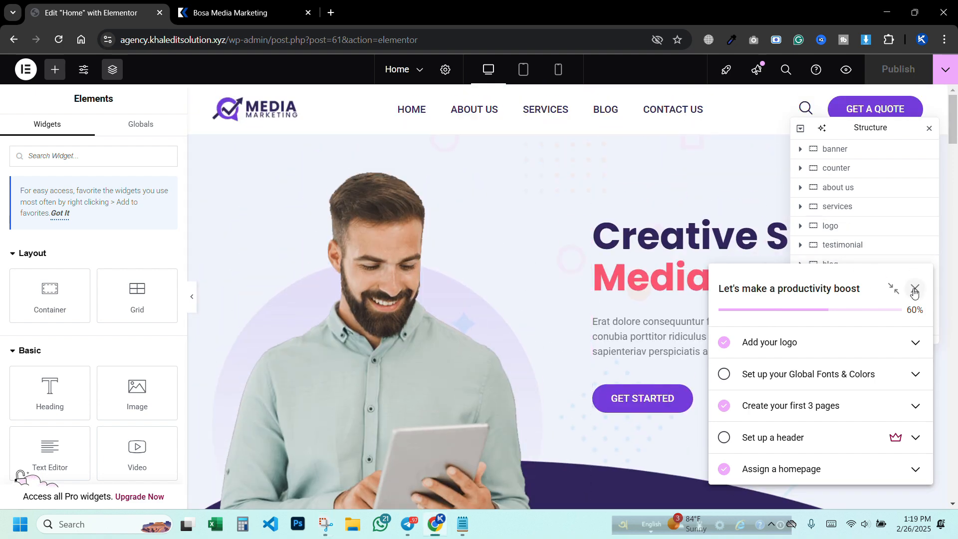
{"action": "left_click", "coordinate": [915, 292]}
Step: Hide and restore the banner section and the counter section in turn to check what each one contains
{"action": "left_click", "coordinate": [890, 177]}
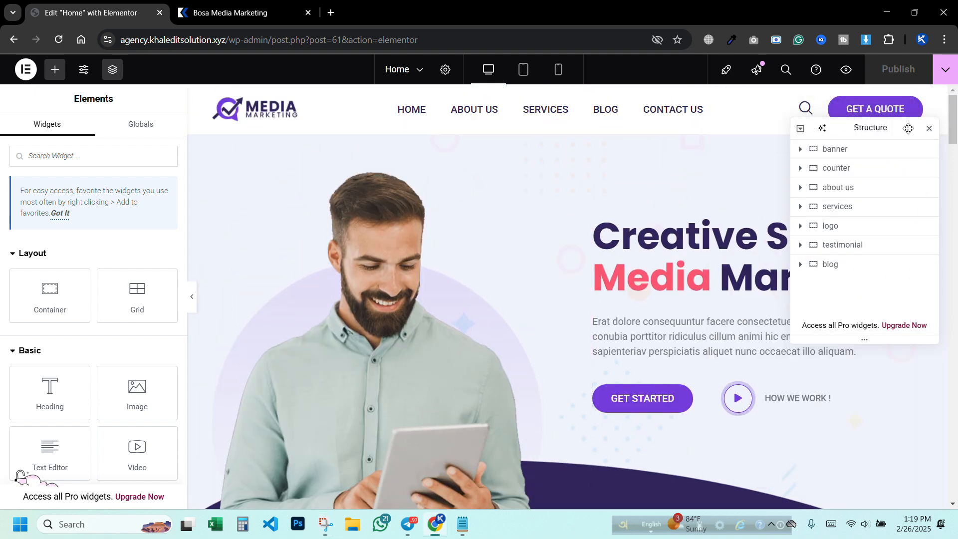
{"action": "left_click", "coordinate": [926, 150]}
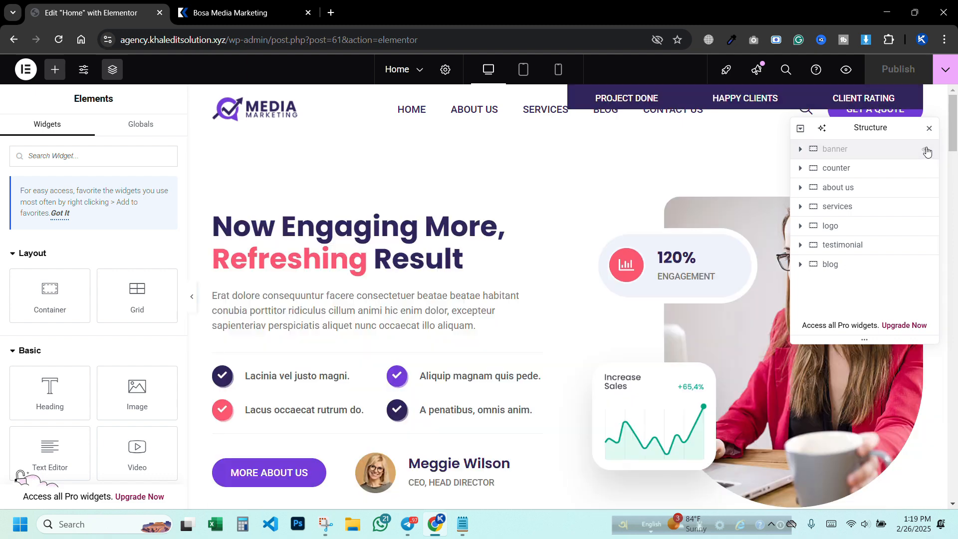
{"action": "left_click", "coordinate": [927, 151]}
{"action": "left_click", "coordinate": [924, 169]}
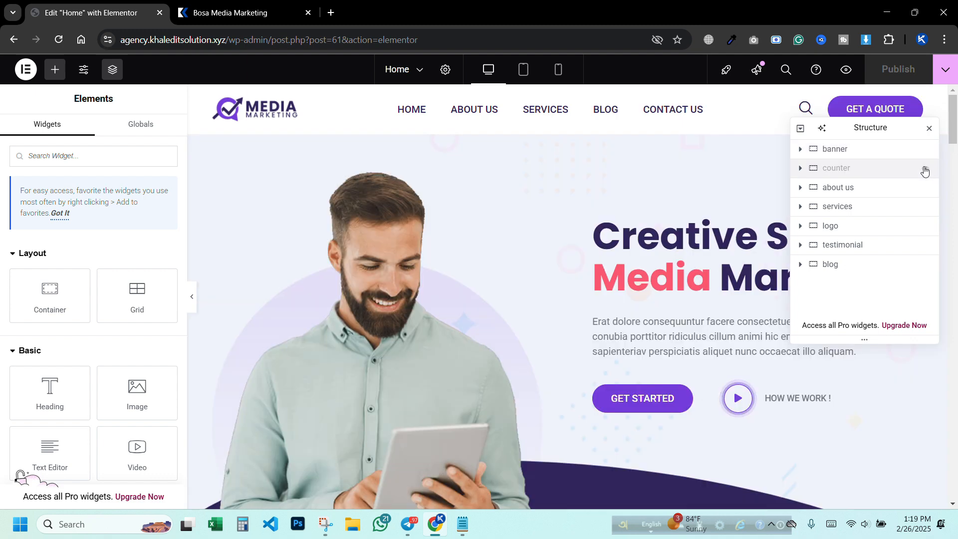
{"action": "left_click", "coordinate": [925, 170]}
{"action": "scroll", "coordinate": [574, 187], "scroll_direction": "down", "scroll_amount": 5}
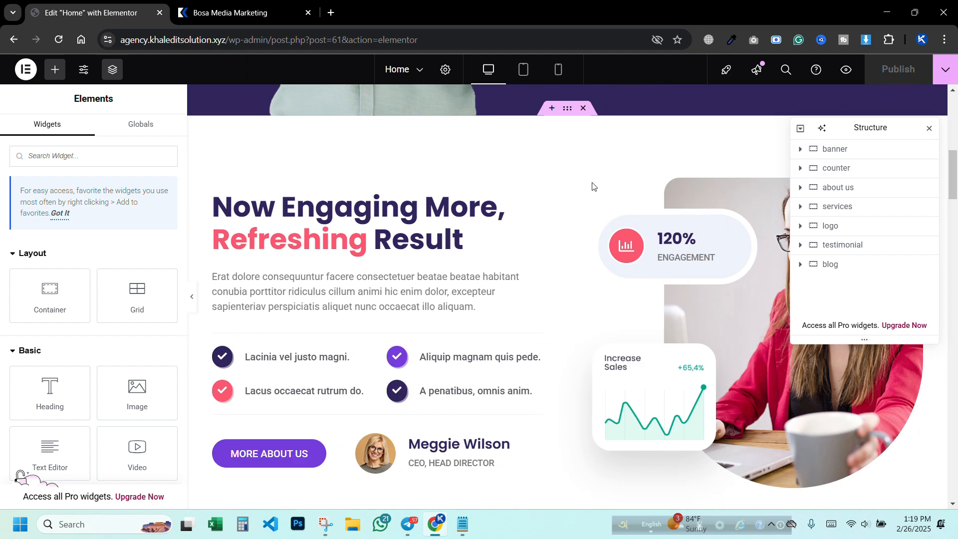
Step: Close the page Structure overview and bring the hero section into view in the editor
{"action": "left_click", "coordinate": [932, 127]}
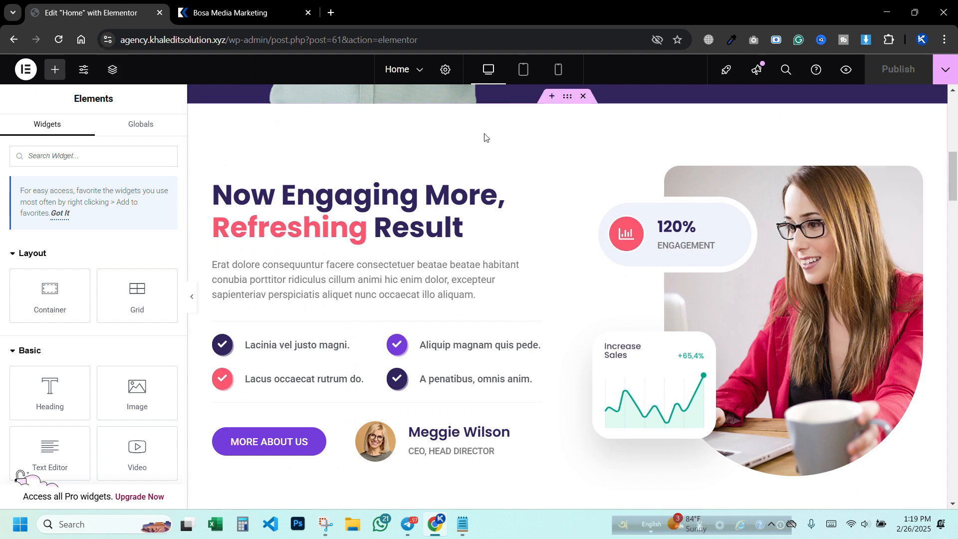
{"action": "scroll", "coordinate": [484, 137], "scroll_direction": "up", "scroll_amount": 10}
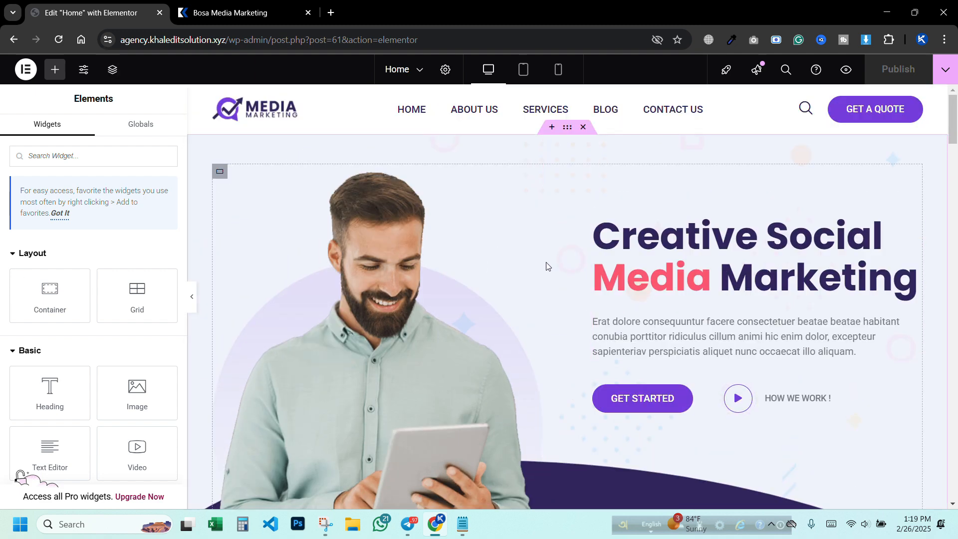
{"action": "scroll", "coordinate": [480, 253], "scroll_direction": "down", "scroll_amount": 1}
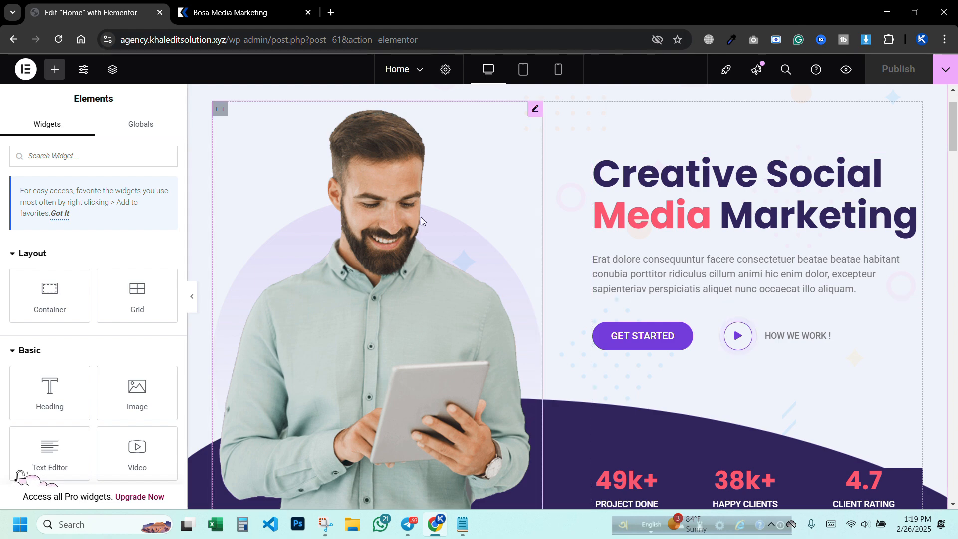
Step: Examine the Home page's sections in the editor from the hero to the footer, including features, partners, client reviews and blog
{"action": "scroll", "coordinate": [555, 225], "scroll_direction": "down", "scroll_amount": 9}
{"action": "scroll", "coordinate": [558, 232], "scroll_direction": "up", "scroll_amount": 2}
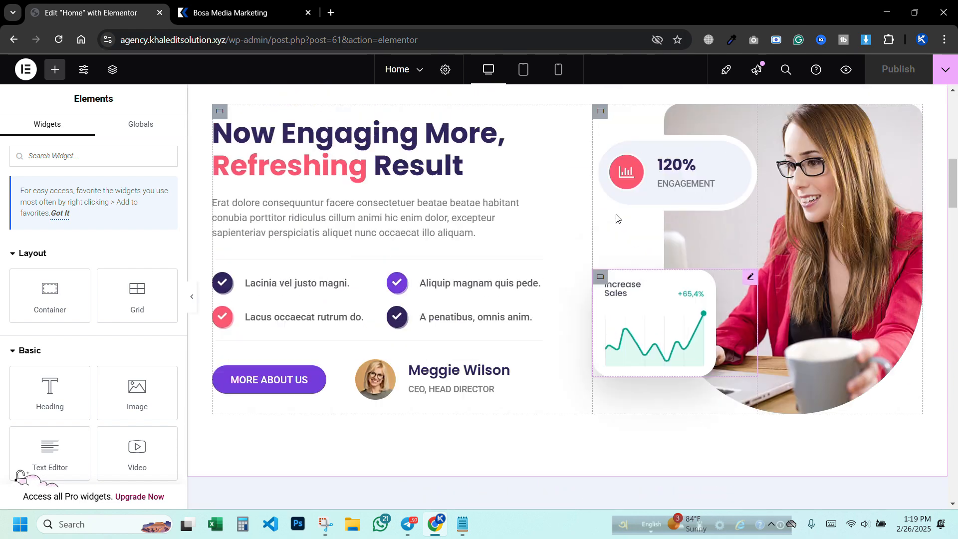
{"action": "scroll", "coordinate": [672, 295], "scroll_direction": "down", "scroll_amount": 6}
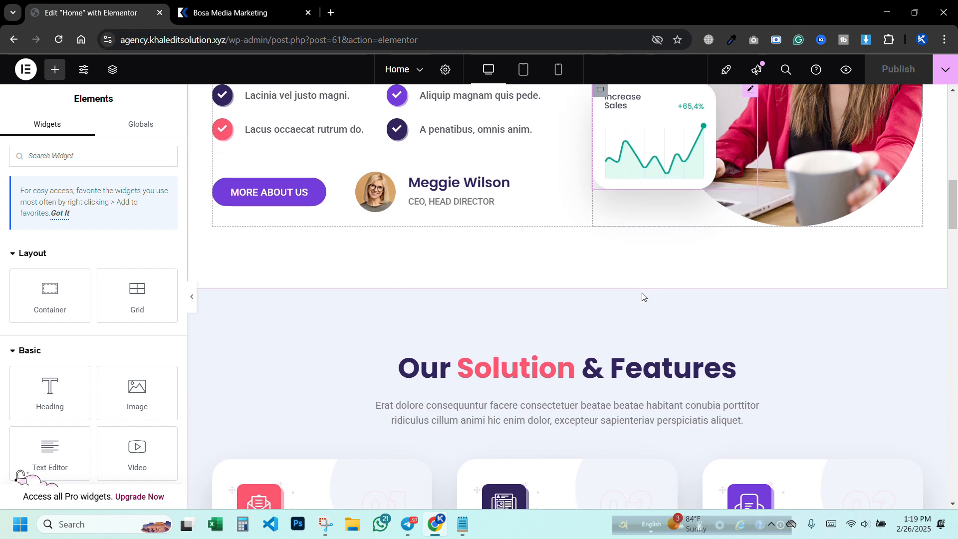
{"action": "scroll", "coordinate": [651, 253], "scroll_direction": "down", "scroll_amount": 15}
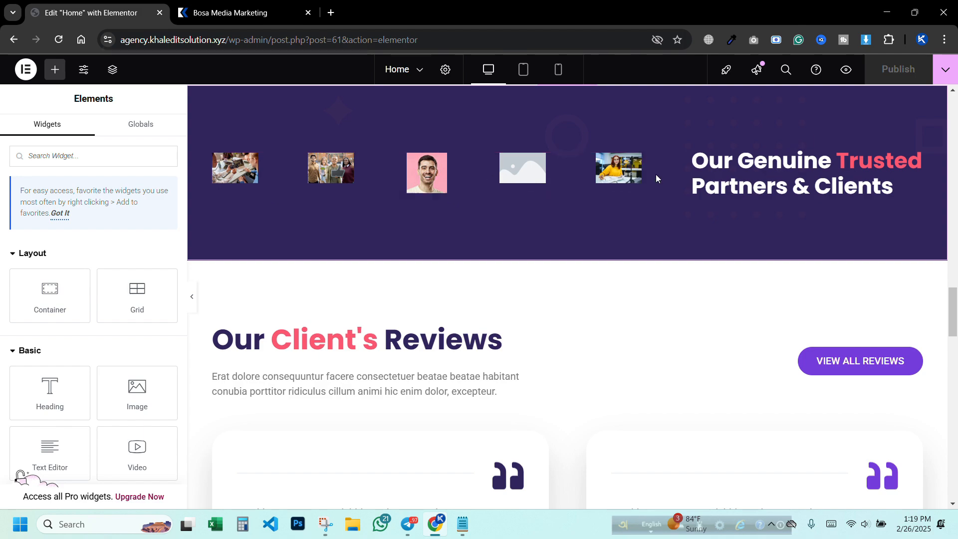
{"action": "scroll", "coordinate": [588, 233], "scroll_direction": "down", "scroll_amount": 5}
{"action": "scroll", "coordinate": [588, 233], "scroll_direction": "down", "scroll_amount": 3}
{"action": "scroll", "coordinate": [589, 237], "scroll_direction": "up", "scroll_amount": 4}
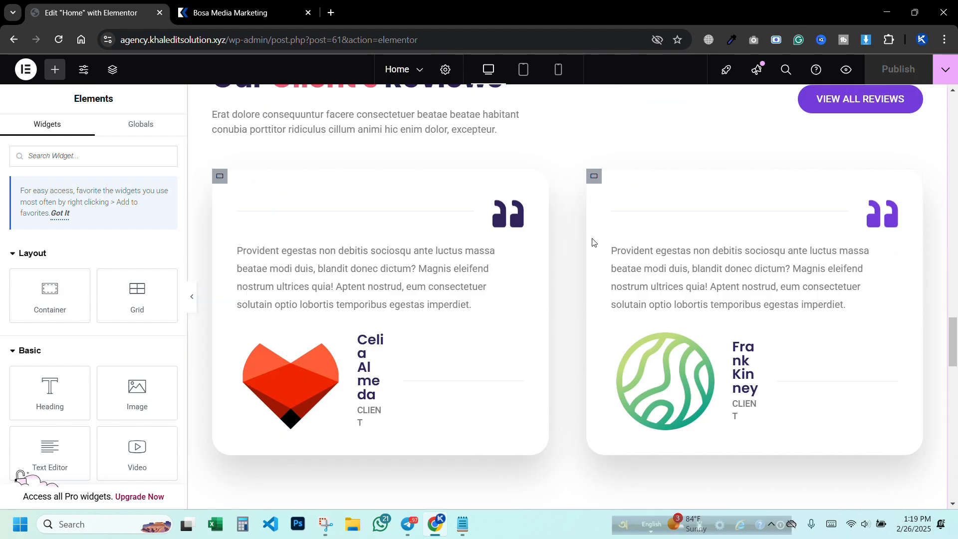
{"action": "scroll", "coordinate": [589, 299], "scroll_direction": "down", "scroll_amount": 15}
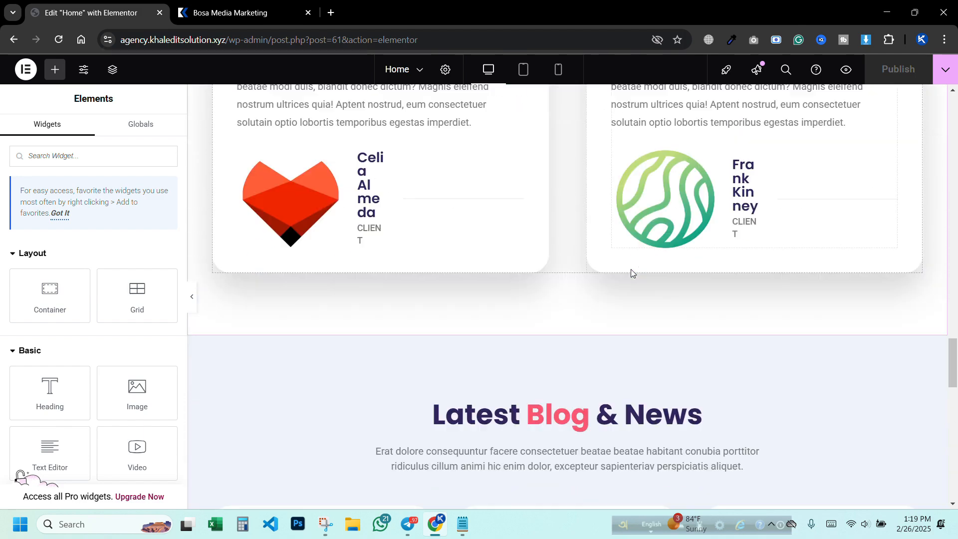
{"action": "scroll", "coordinate": [609, 300], "scroll_direction": "down", "scroll_amount": 8}
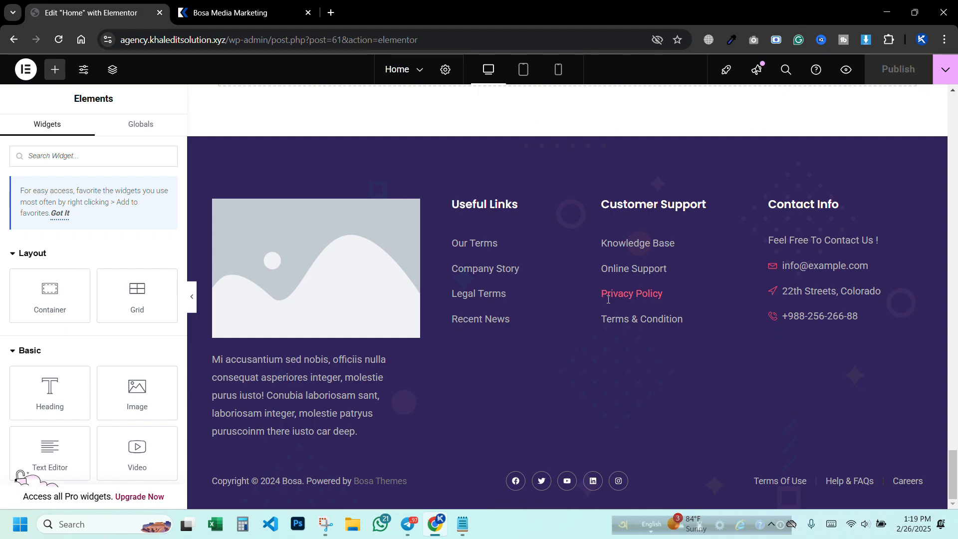
{"action": "scroll", "coordinate": [955, 394], "scroll_direction": "up", "scroll_amount": 4}
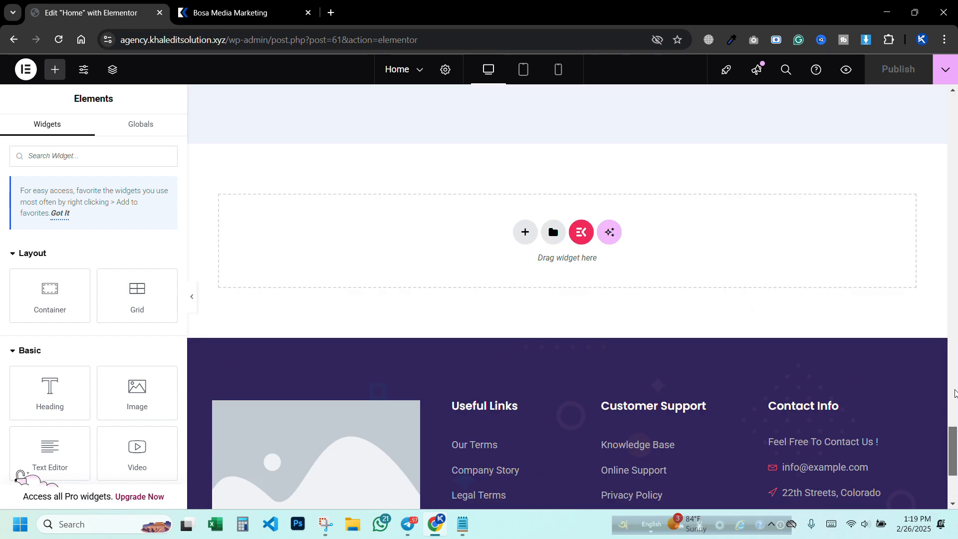
{"action": "scroll", "coordinate": [955, 394], "scroll_direction": "up", "scroll_amount": 20}
{"action": "scroll", "coordinate": [461, 277], "scroll_direction": "down", "scroll_amount": 2}
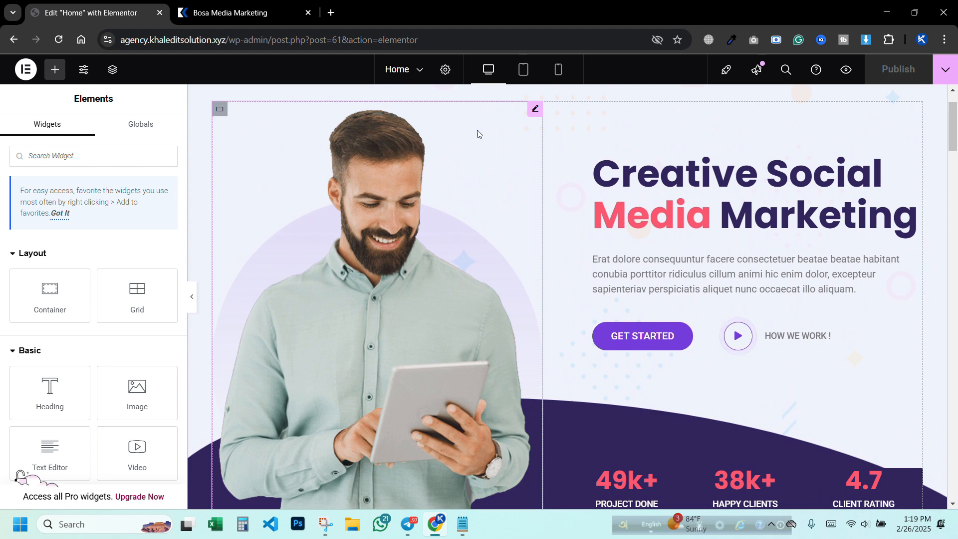
Step: Open the hero portrait's image settings and bring up the file upload view for choosing a replacement image
{"action": "left_click", "coordinate": [534, 110]}
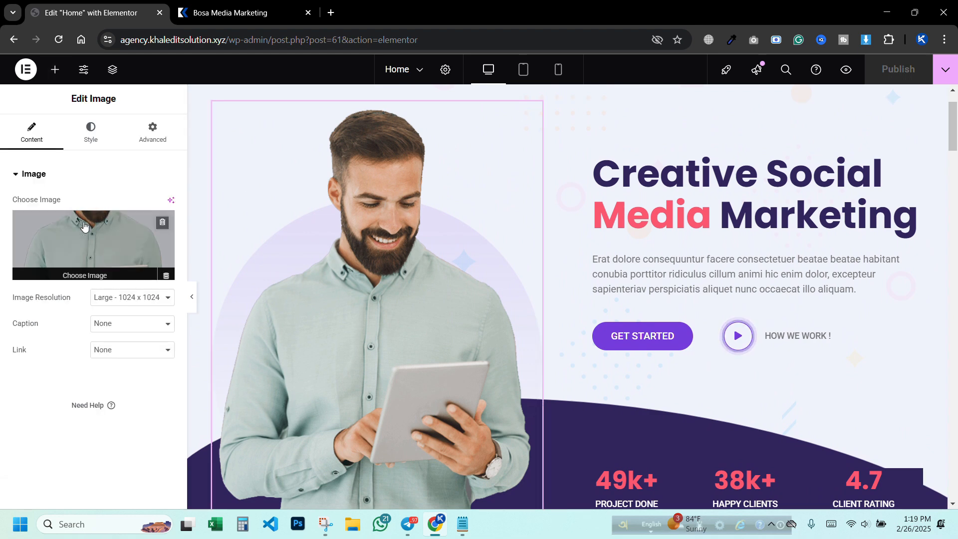
{"action": "left_click", "coordinate": [71, 245]}
{"action": "left_click", "coordinate": [171, 124]}
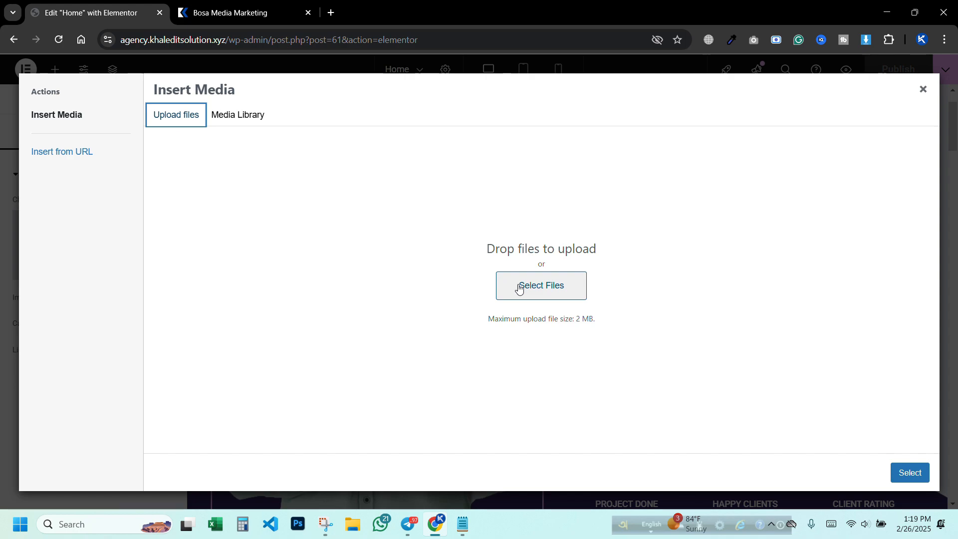
Step: Upload the picture "Untitled design (9)" from the Downloads folder to the media library
{"action": "left_click", "coordinate": [520, 288]}
{"action": "scroll", "coordinate": [420, 299], "scroll_direction": "down", "scroll_amount": 2}
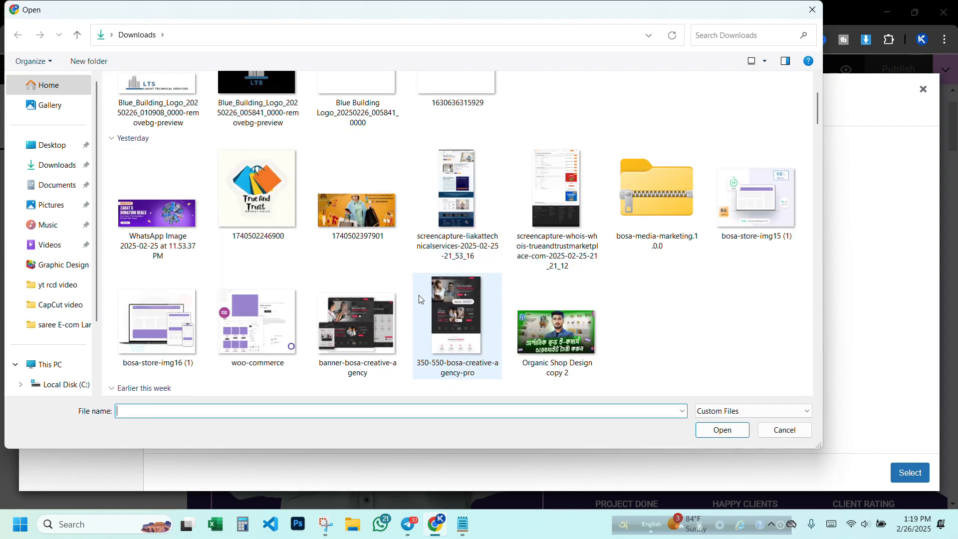
{"action": "scroll", "coordinate": [422, 299], "scroll_direction": "down", "scroll_amount": 15}
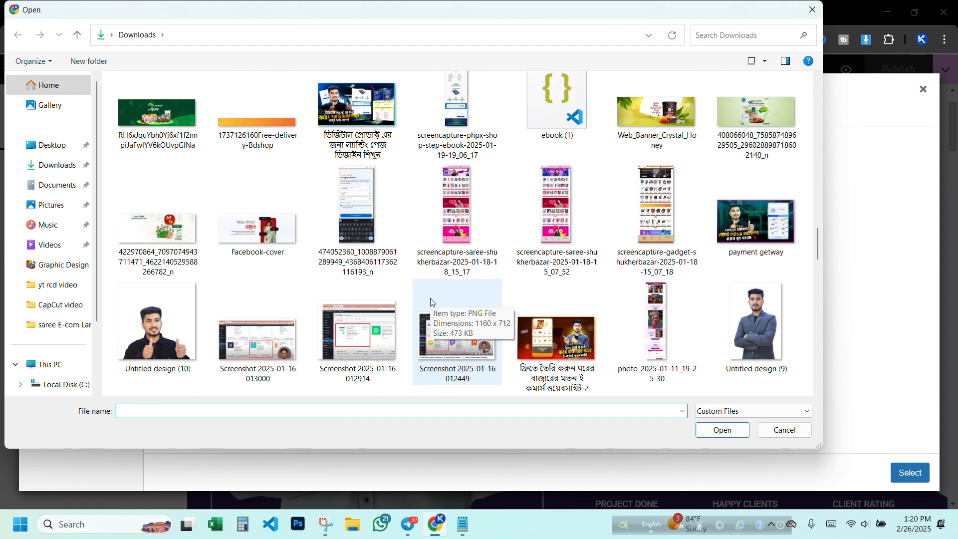
{"action": "scroll", "coordinate": [431, 302], "scroll_direction": "down", "scroll_amount": 5}
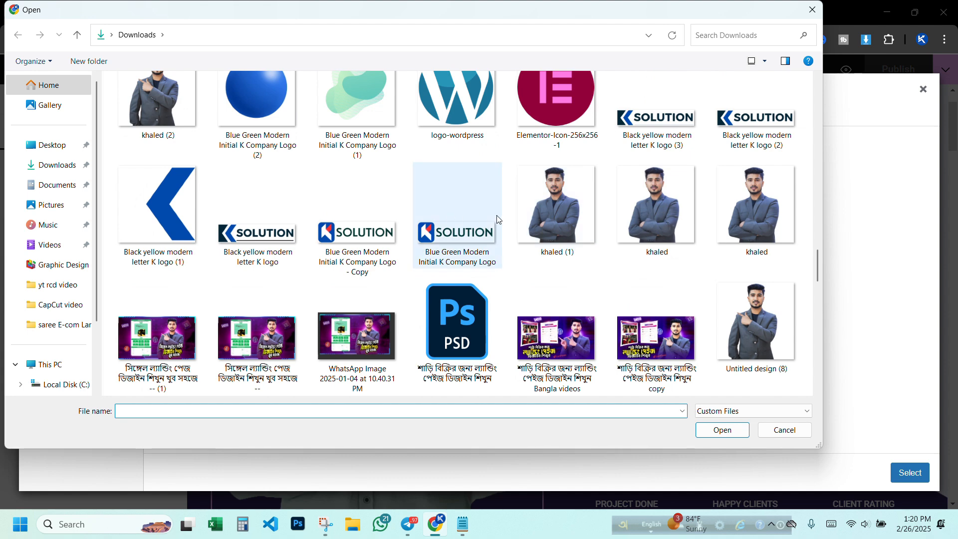
{"action": "left_click", "coordinate": [556, 240]}
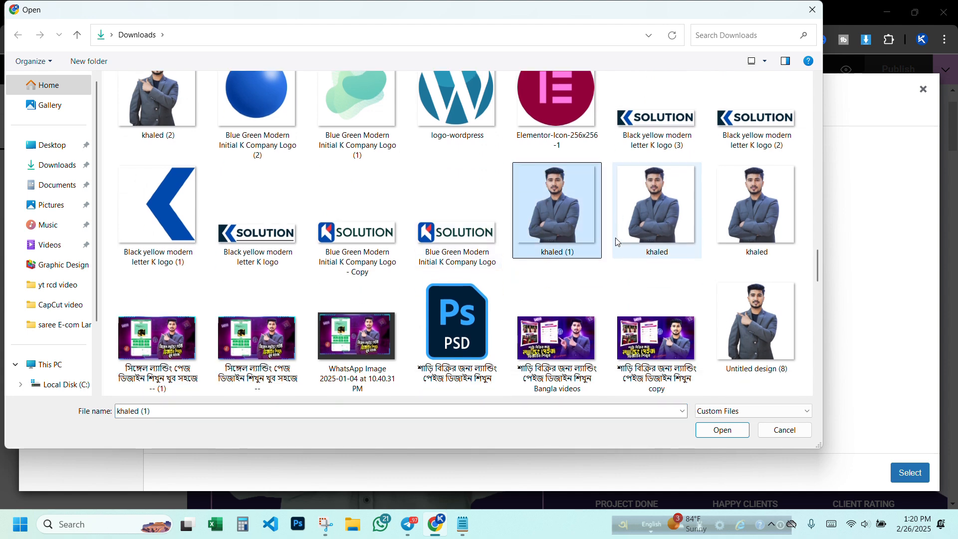
{"action": "scroll", "coordinate": [618, 242], "scroll_direction": "up", "scroll_amount": 2}
{"action": "left_click", "coordinate": [747, 135]}
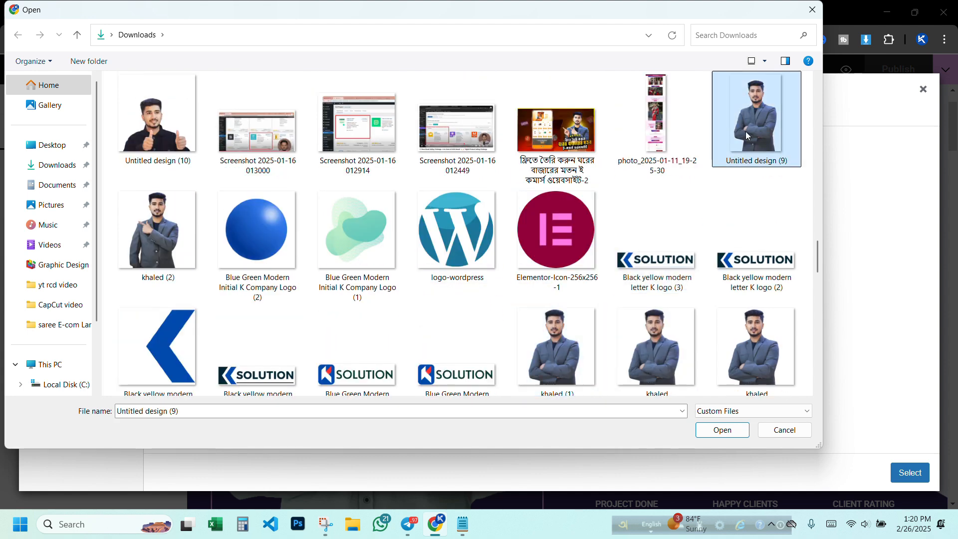
{"action": "left_click", "coordinate": [724, 425]}
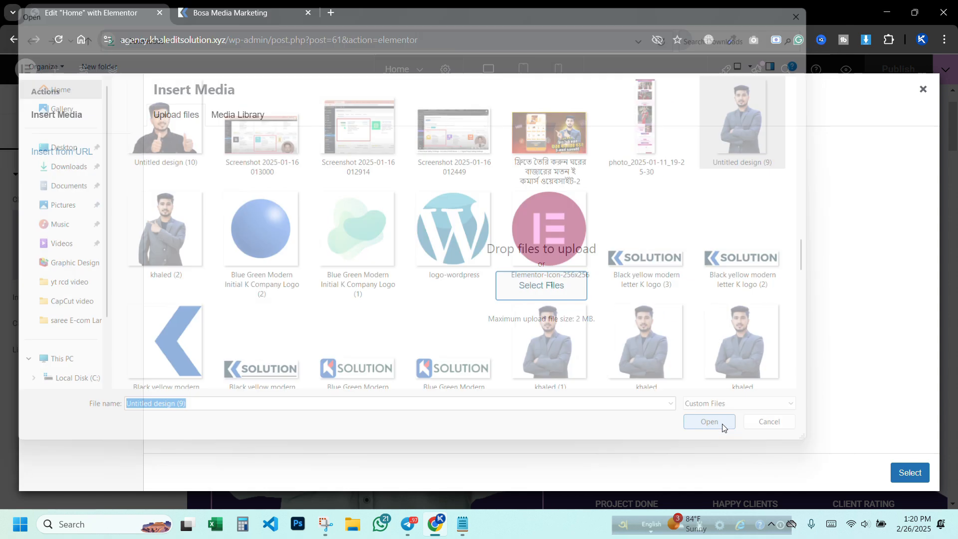
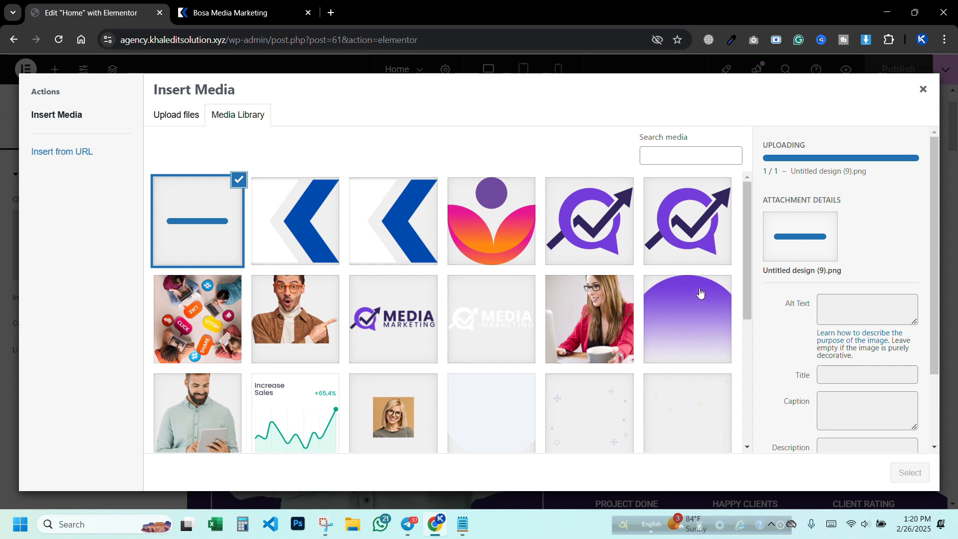
Step: Open the uploaded "Untitled design (9)" picture in the WordPress image editor
{"action": "scroll", "coordinate": [493, 253], "scroll_direction": "down", "scroll_amount": 2}
{"action": "scroll", "coordinate": [493, 253], "scroll_direction": "up", "scroll_amount": 2}
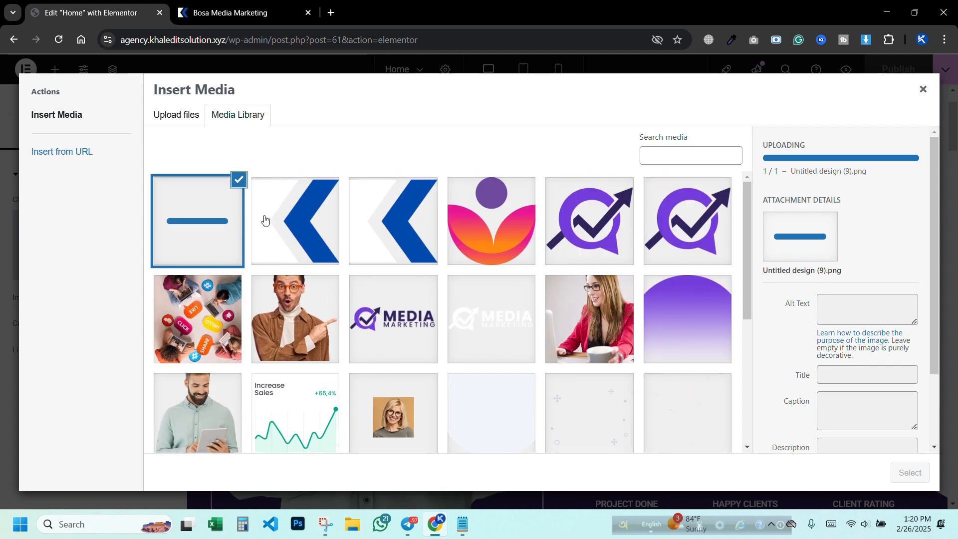
{"action": "left_click", "coordinate": [265, 218]}
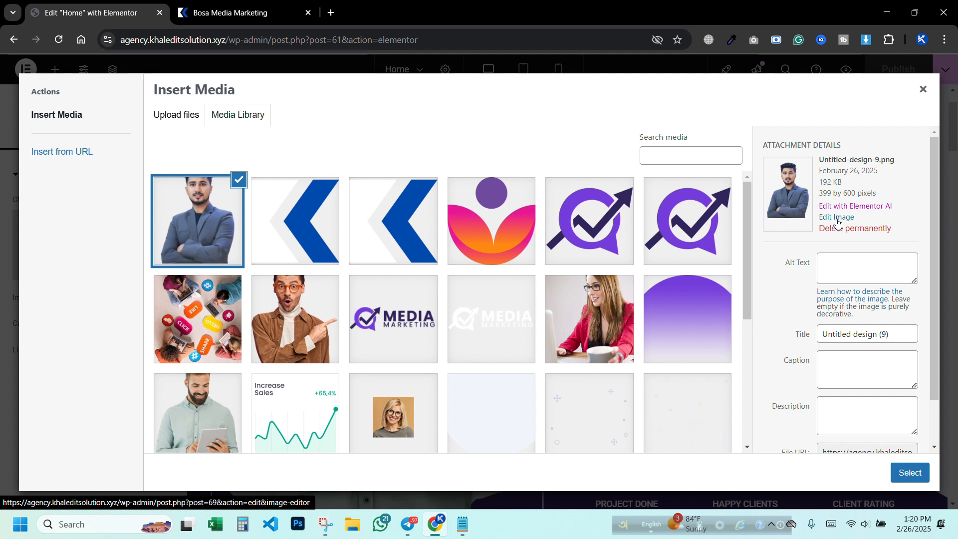
{"action": "left_click", "coordinate": [839, 220]}
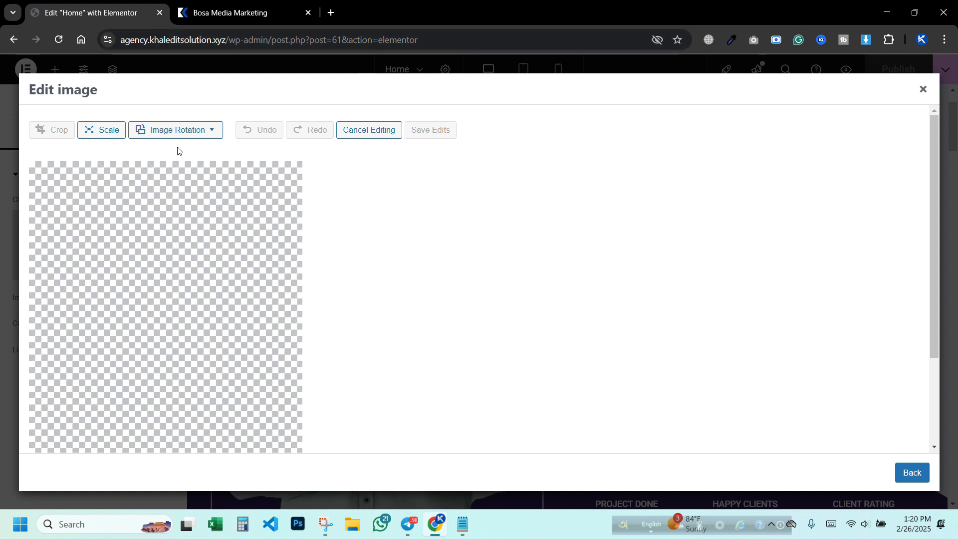
Step: Flip the portrait image horizontally in the image editor and save the edits
{"action": "left_click", "coordinate": [180, 133]}
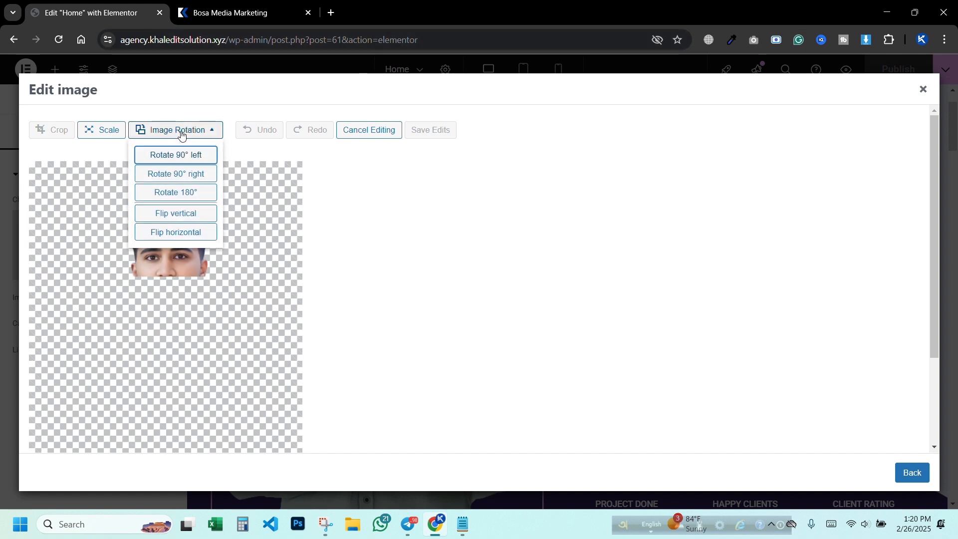
{"action": "left_click", "coordinate": [182, 215]}
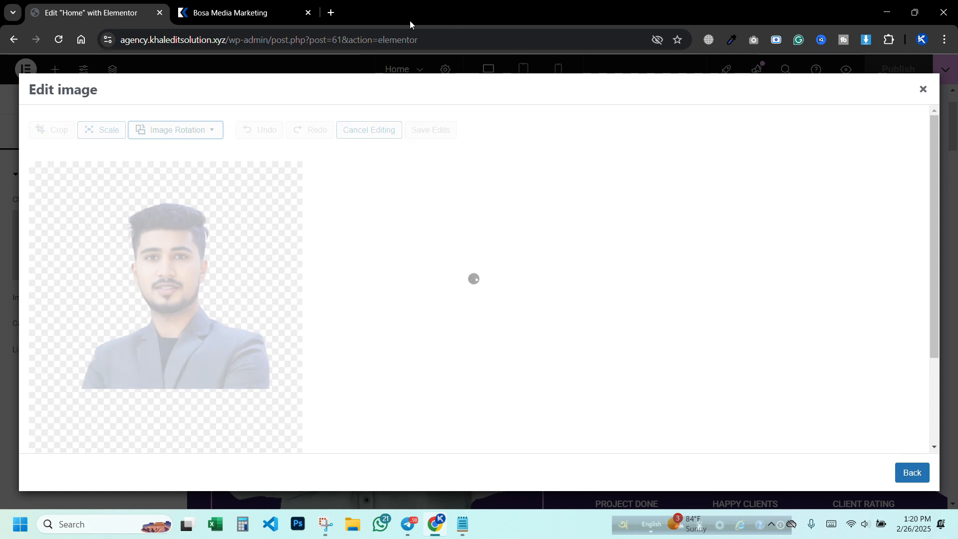
{"action": "scroll", "coordinate": [211, 273], "scroll_direction": "down", "scroll_amount": 3}
{"action": "scroll", "coordinate": [211, 274], "scroll_direction": "up", "scroll_amount": 3}
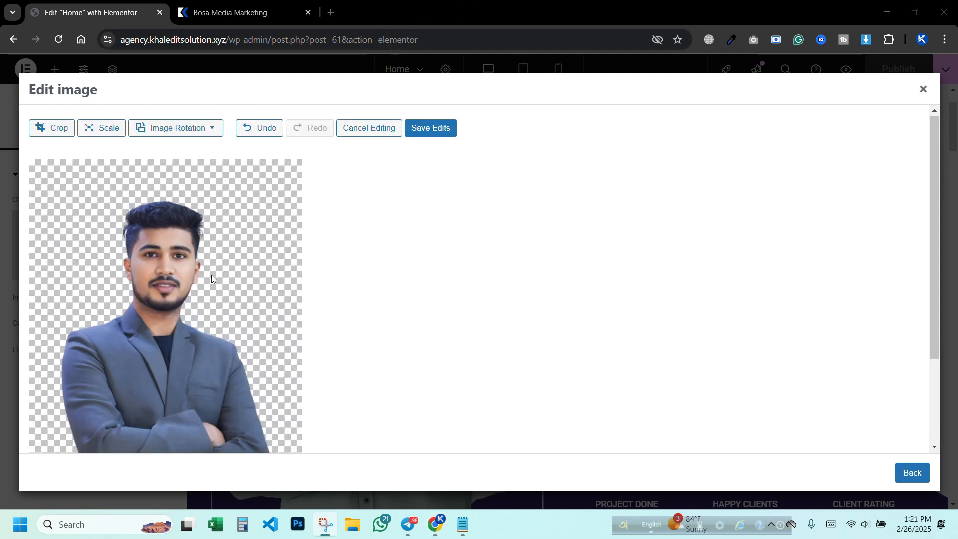
{"action": "scroll", "coordinate": [214, 273], "scroll_direction": "down", "scroll_amount": 3}
{"action": "scroll", "coordinate": [215, 273], "scroll_direction": "up", "scroll_amount": 3}
{"action": "left_click", "coordinate": [430, 130]}
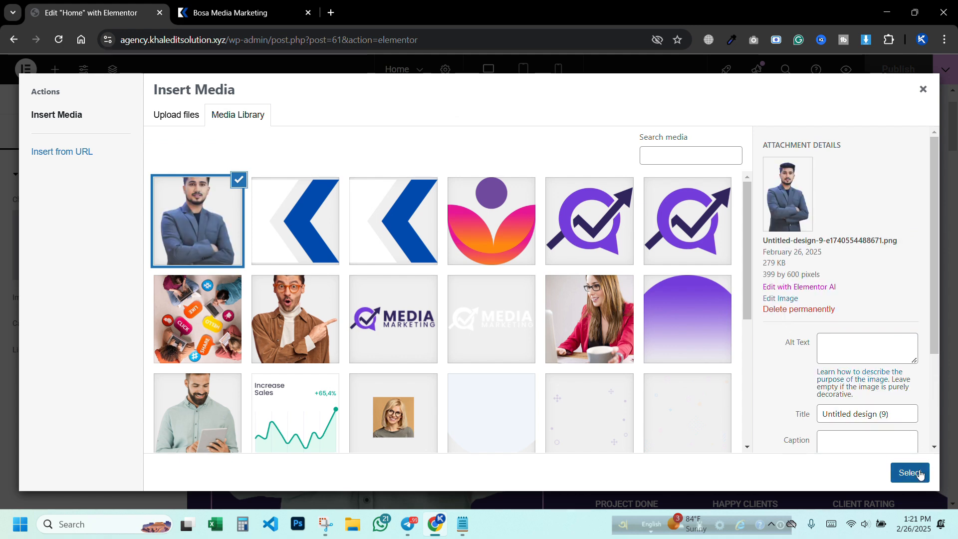
Step: Reselect the flipped portrait in the media library, insert it as the hero section's image, and review the placement
{"action": "left_click", "coordinate": [265, 220]}
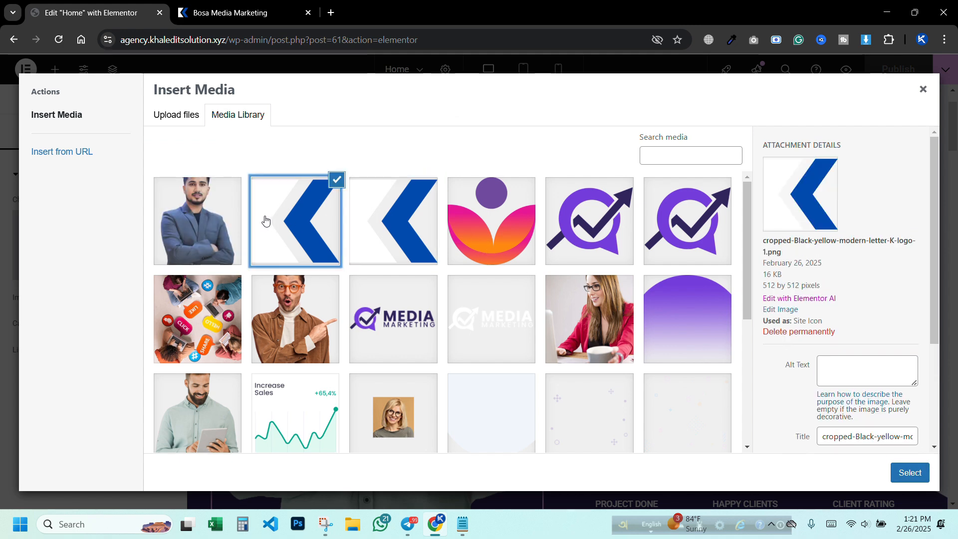
{"action": "left_click", "coordinate": [216, 213]}
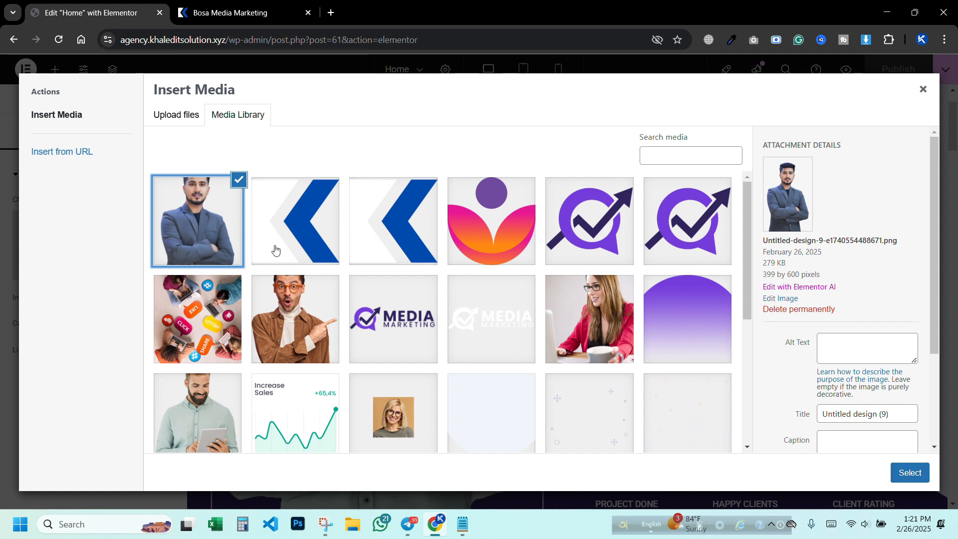
{"action": "left_click", "coordinate": [920, 474]}
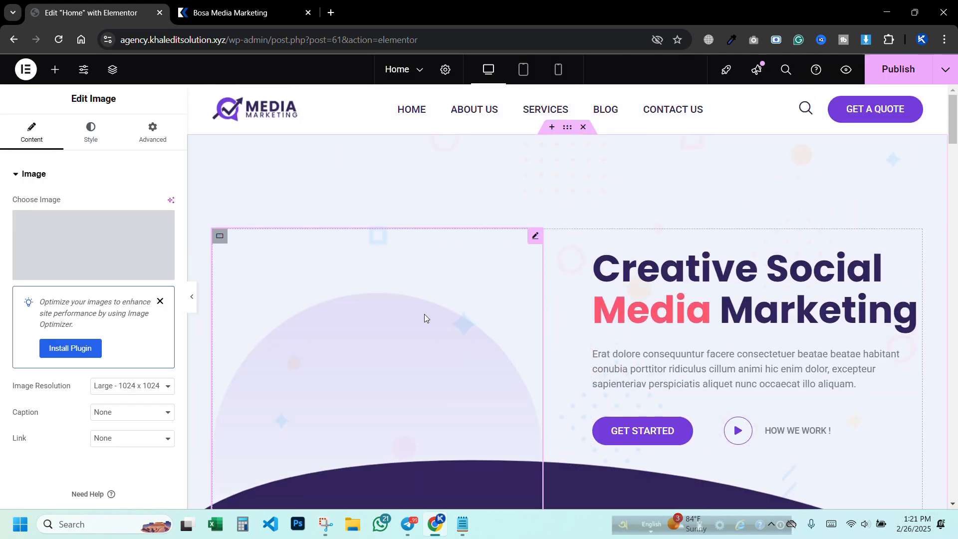
{"action": "scroll", "coordinate": [421, 305], "scroll_direction": "down", "scroll_amount": 4}
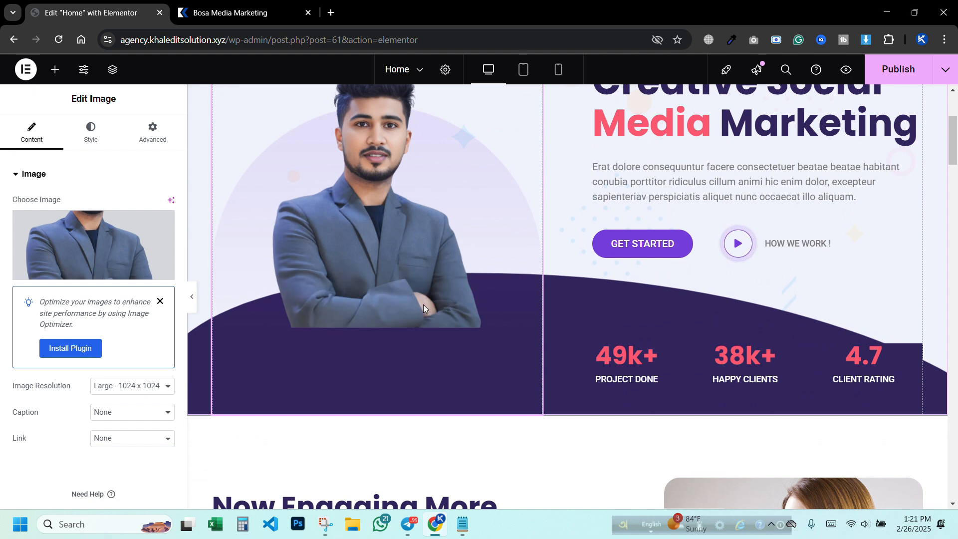
{"action": "scroll", "coordinate": [424, 308], "scroll_direction": "up", "scroll_amount": 4}
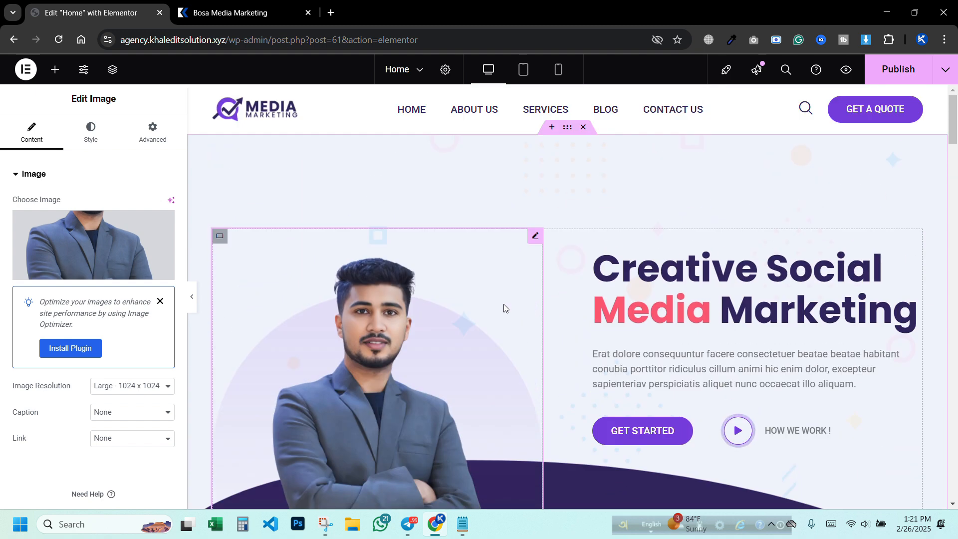
{"action": "scroll", "coordinate": [505, 306], "scroll_direction": "down", "scroll_amount": 3}
{"action": "scroll", "coordinate": [523, 303], "scroll_direction": "up", "scroll_amount": 1}
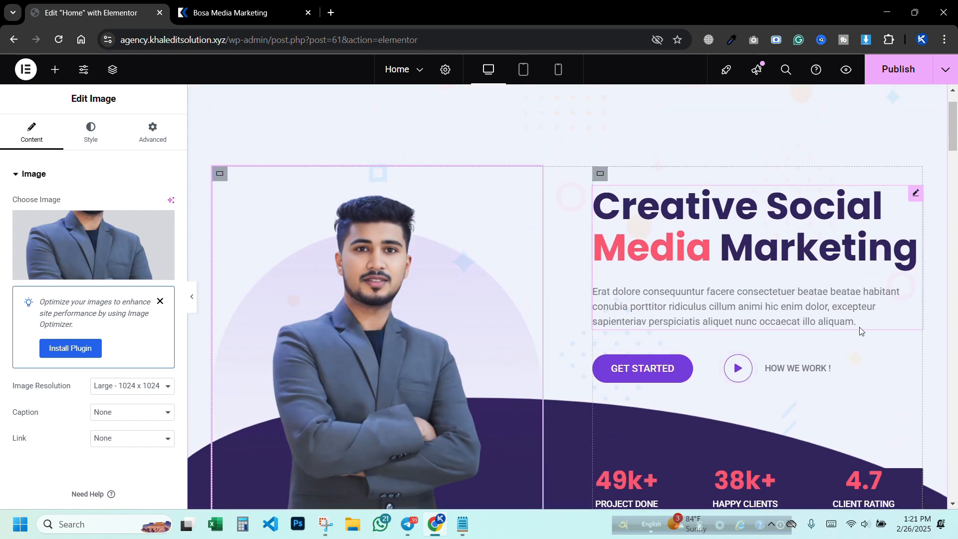
{"action": "scroll", "coordinate": [401, 324], "scroll_direction": "down", "scroll_amount": 2}
{"action": "scroll", "coordinate": [408, 327], "scroll_direction": "up", "scroll_amount": 3}
{"action": "scroll", "coordinate": [351, 218], "scroll_direction": "down", "scroll_amount": 1}
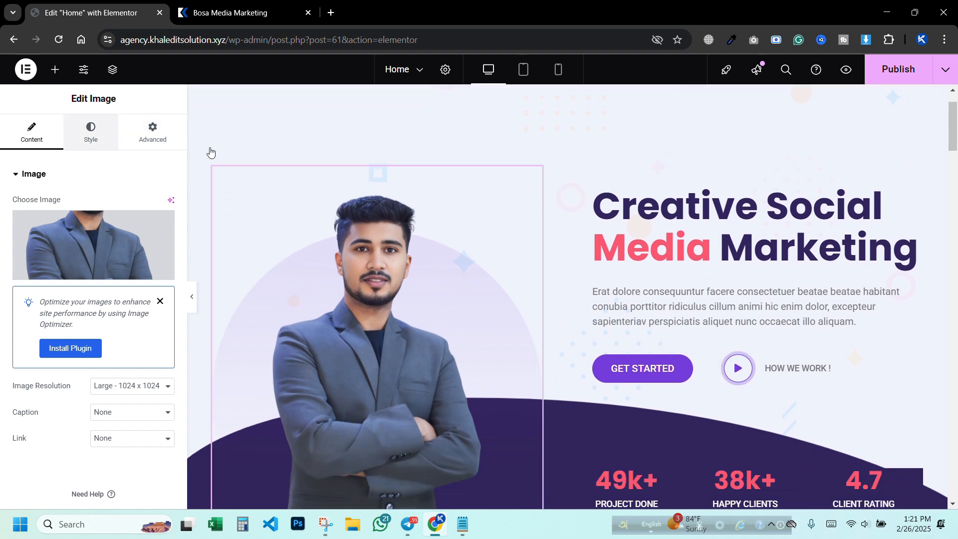
Step: Open the hero portrait for editing in the image editor from the media library
{"action": "left_click", "coordinate": [98, 227]}
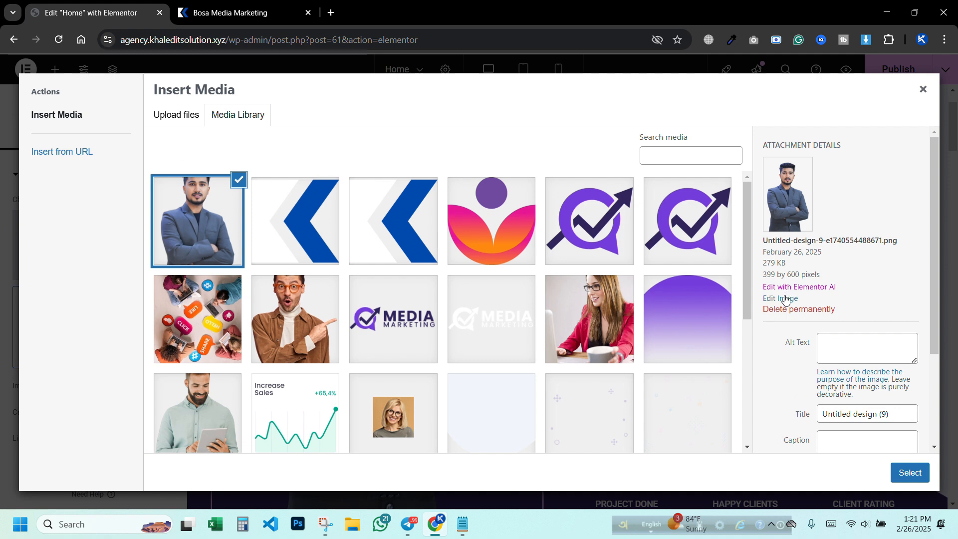
{"action": "left_click", "coordinate": [782, 298]}
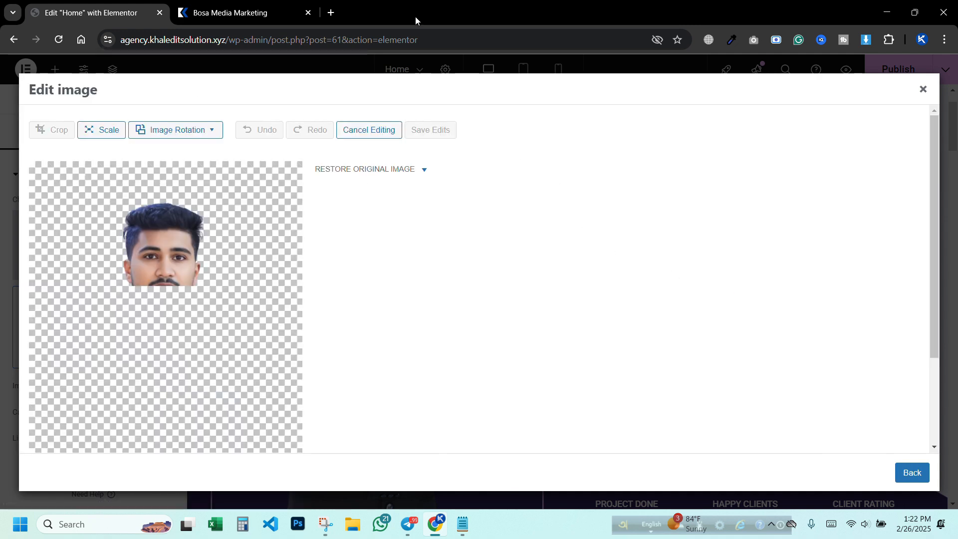
{"action": "key", "text": "Escape"}
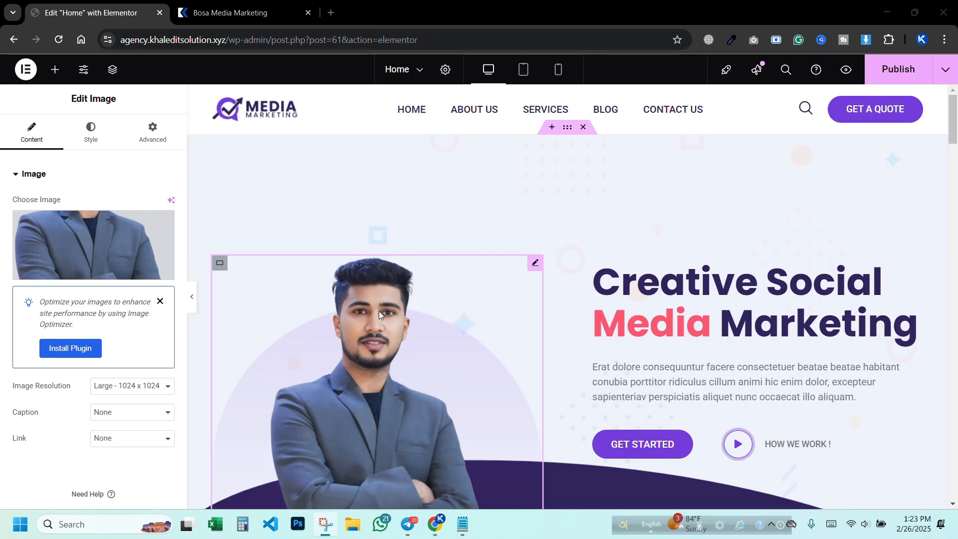
Step: Change the hero heading's title to "Creative Web{{Design}} Solution"
{"action": "scroll", "coordinate": [379, 310], "scroll_direction": "down", "scroll_amount": 3}
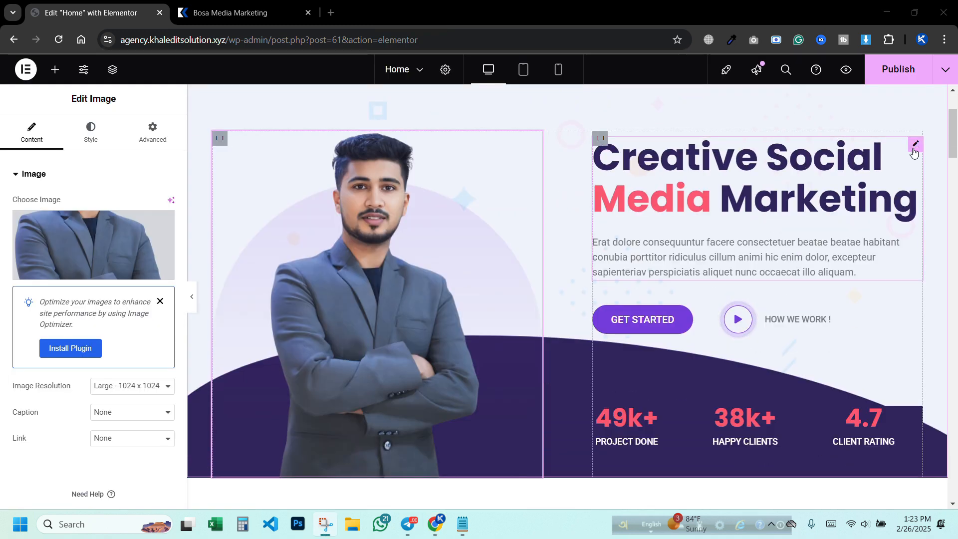
{"action": "left_click", "coordinate": [915, 150]}
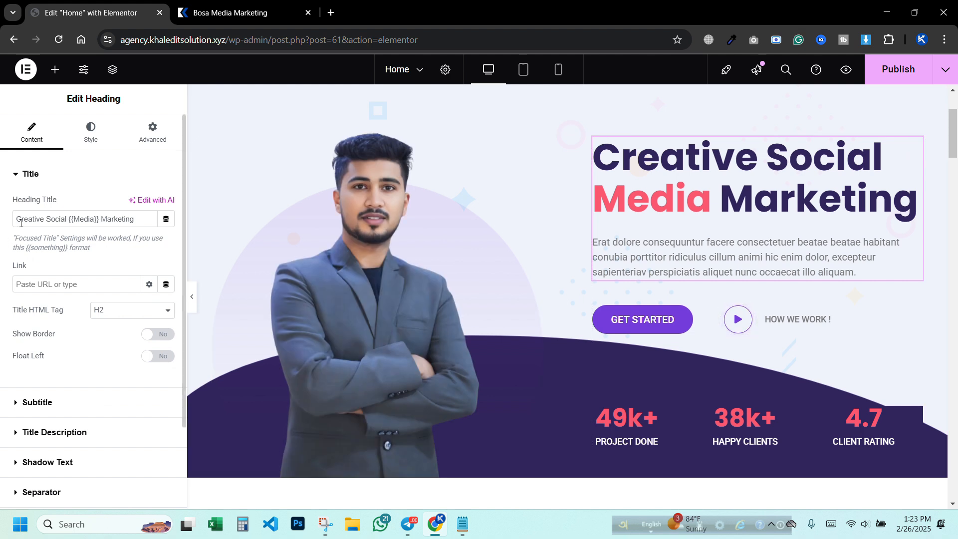
{"action": "double_click", "coordinate": [19, 217]}
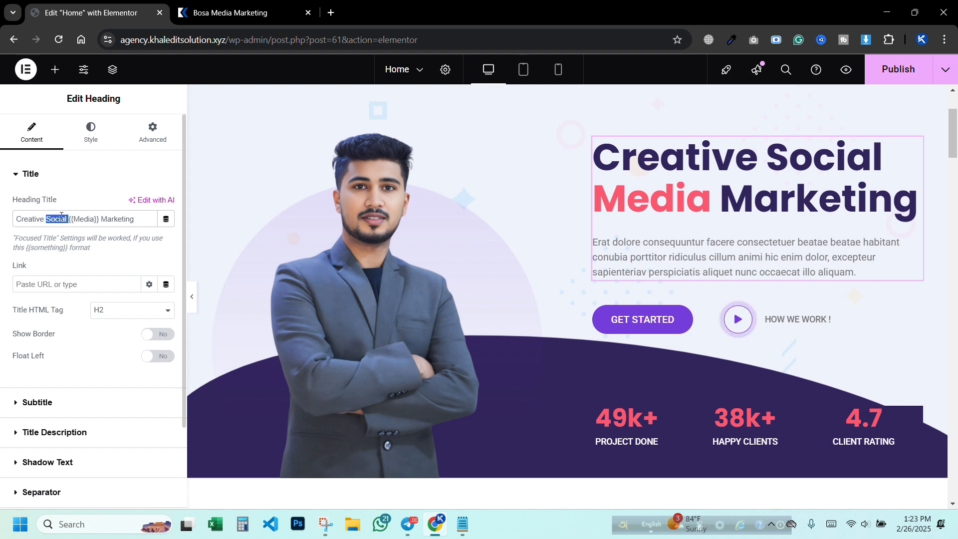
{"action": "type", "text": "We"}
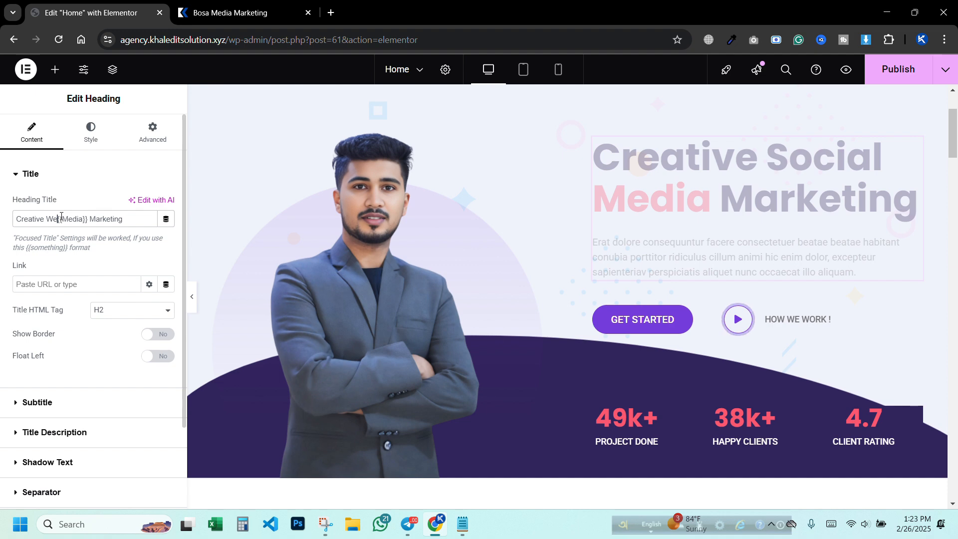
{"action": "type", "text": "b{{"}
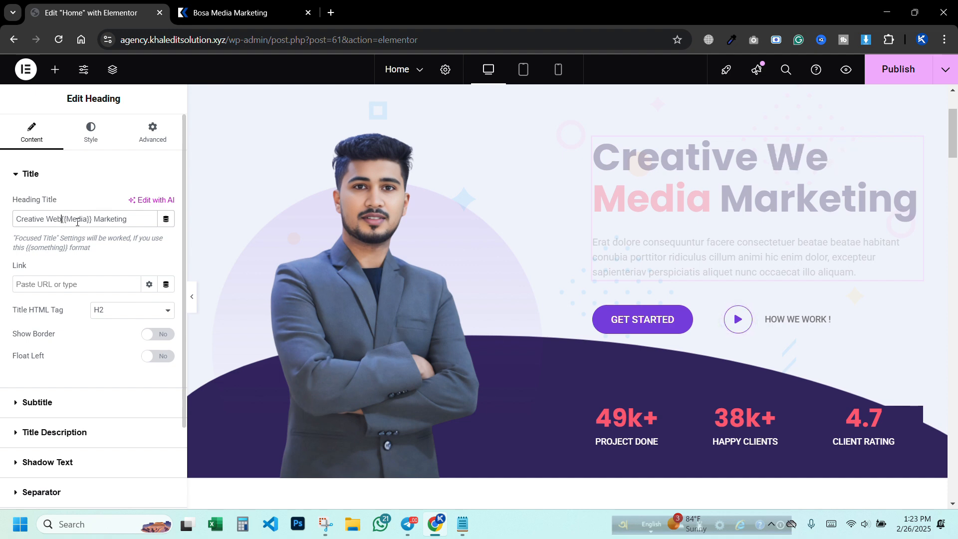
{"action": "type", "text": "D"}
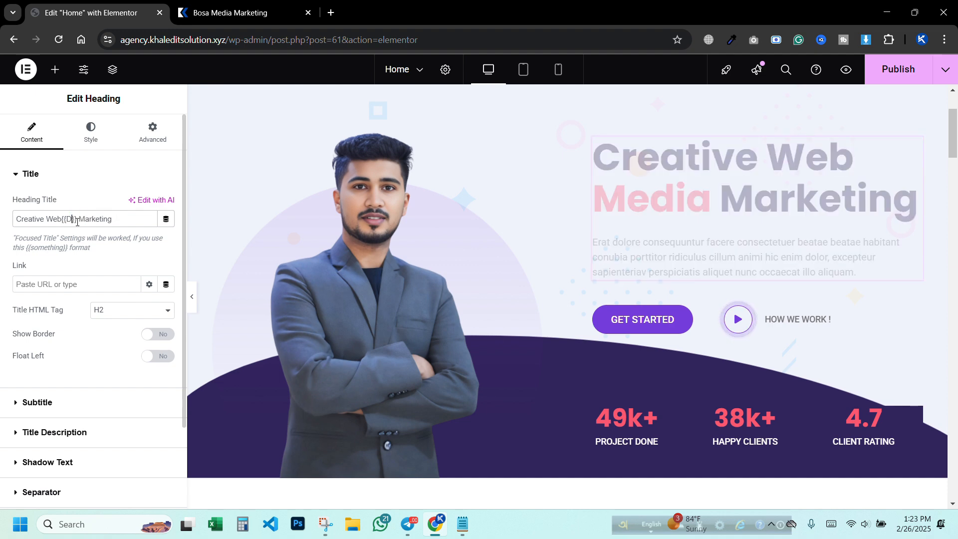
{"action": "type", "text": "esign"}
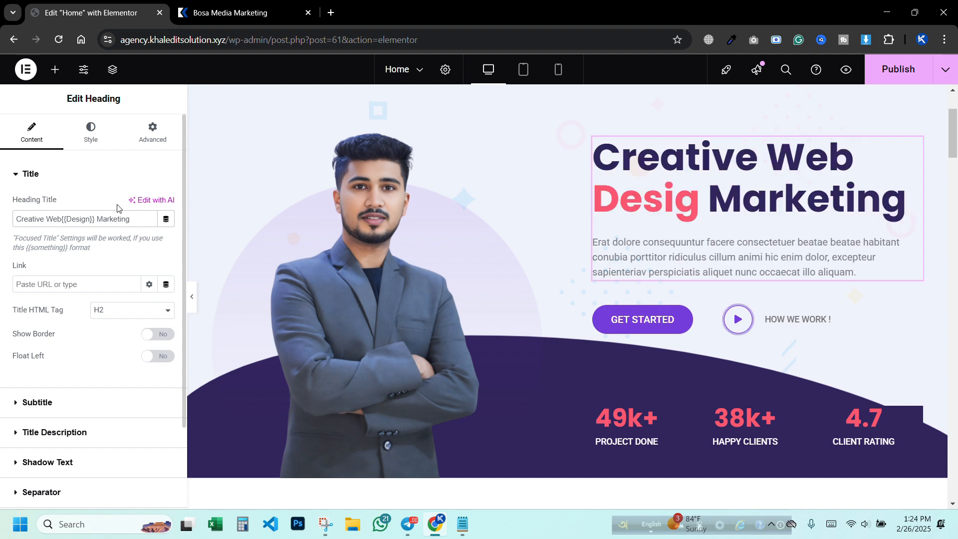
{"action": "double_click", "coordinate": [120, 219]}
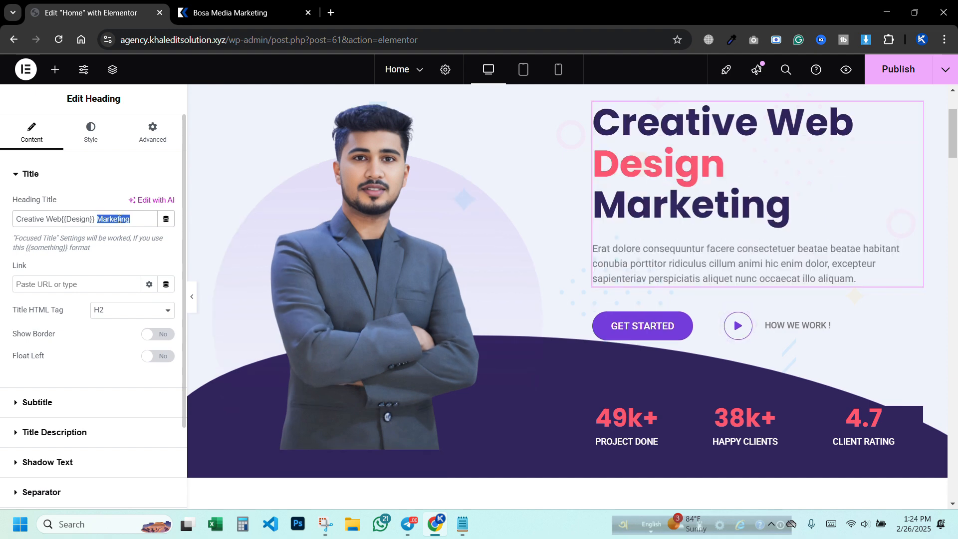
{"action": "type", "text": "Solution"}
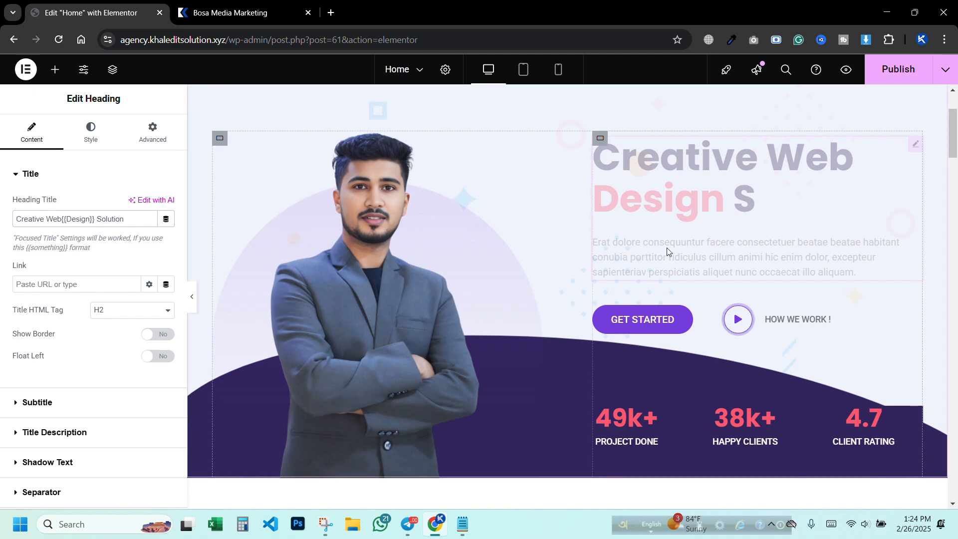
{"action": "left_click", "coordinate": [90, 176]}
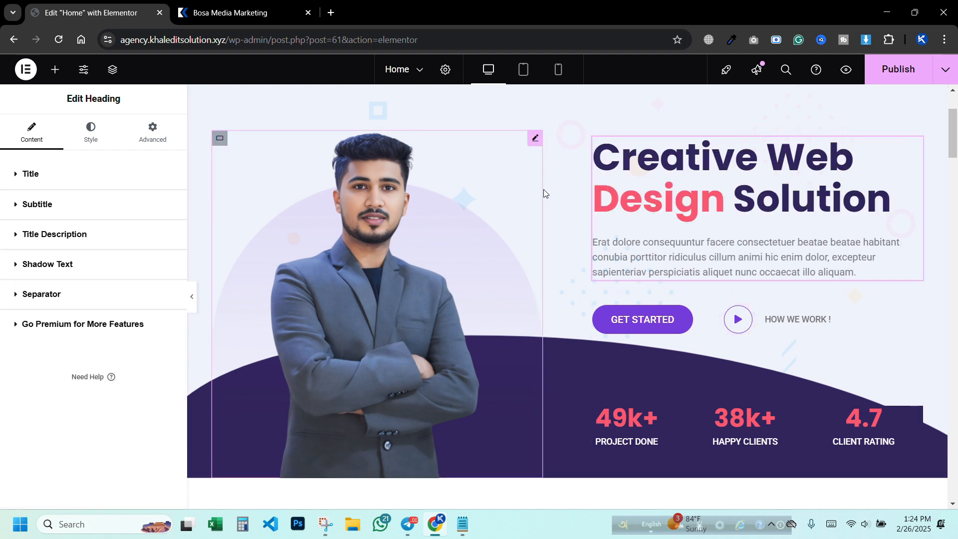
{"action": "left_click", "coordinate": [120, 181]}
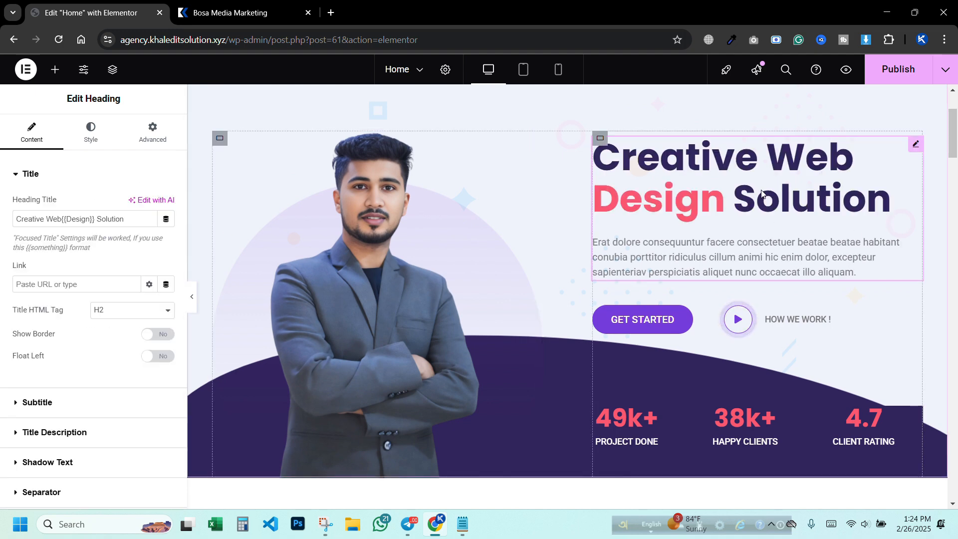
Step: Copy the hero heading's description paragraph and replace it with the test text "gdfged"
{"action": "left_click", "coordinate": [61, 407]}
{"action": "left_click", "coordinate": [79, 281]}
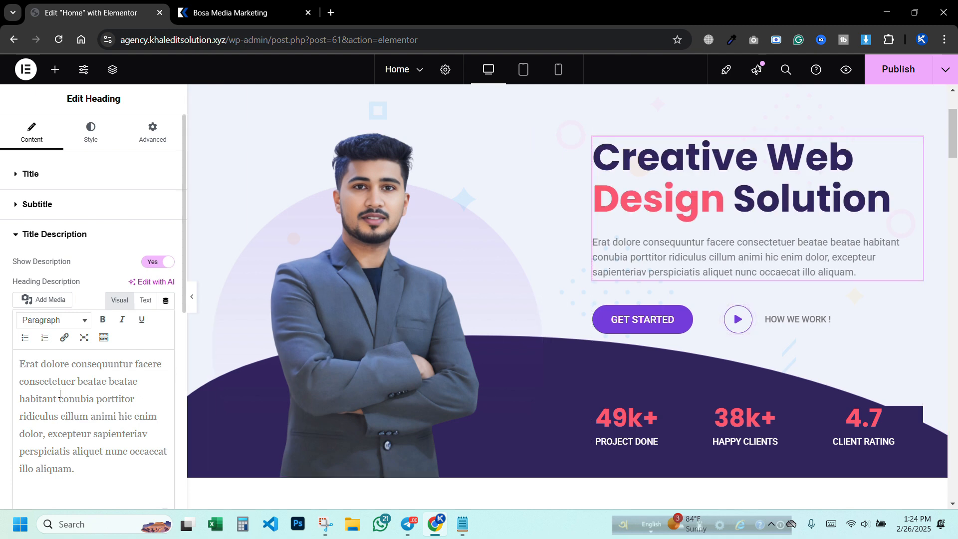
{"action": "left_click_drag", "start_coordinate": [22, 361], "coordinate": [104, 492]}
{"action": "key", "text": "ctrl+c"}
{"action": "key", "text": "BackSpace"}
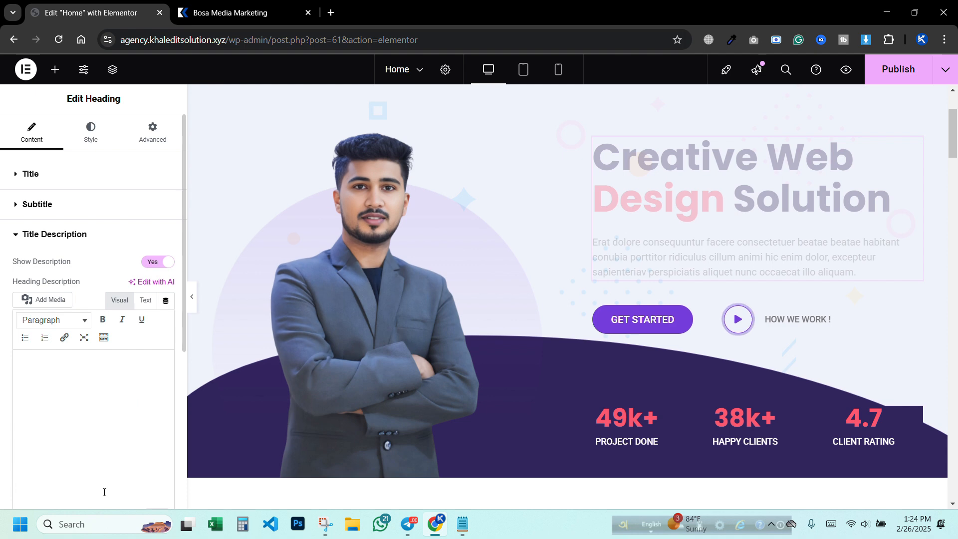
{"action": "type", "text": "g"}
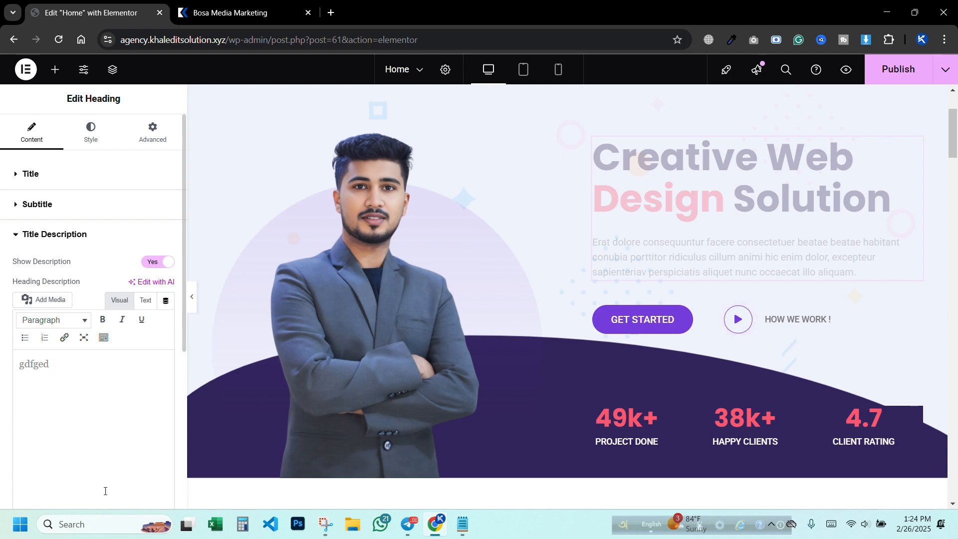
{"action": "type", "text": "dfged"}
Step: Clear the test text and paste the copied paragraph back as the hero heading's description
{"action": "key", "text": "BackSpace"}
{"action": "key", "text": "BackSpace"}
{"action": "key", "text": "BackSpace"}
{"action": "key", "text": "BackSpace"}
{"action": "key", "text": "BackSpace"}
{"action": "key", "text": "BackSpace"}
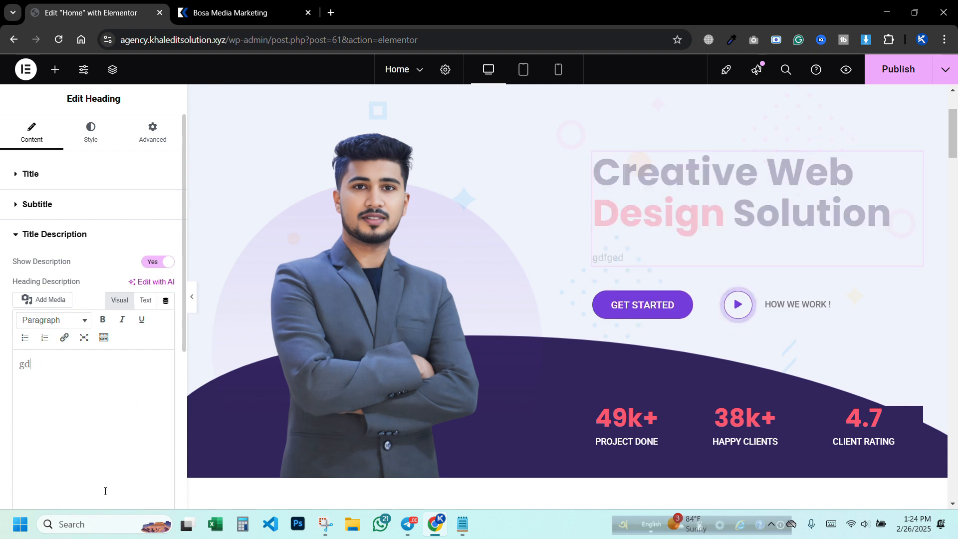
{"action": "key", "text": "ctrl+v"}
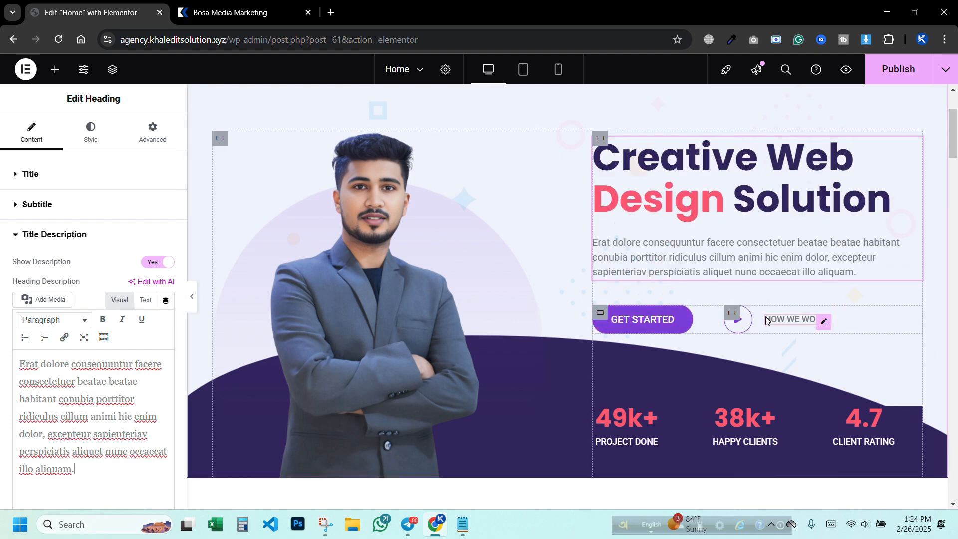
Step: Open the hero's Get Started button for editing and copy the Services page's web address from the live site
{"action": "left_click", "coordinate": [686, 317]}
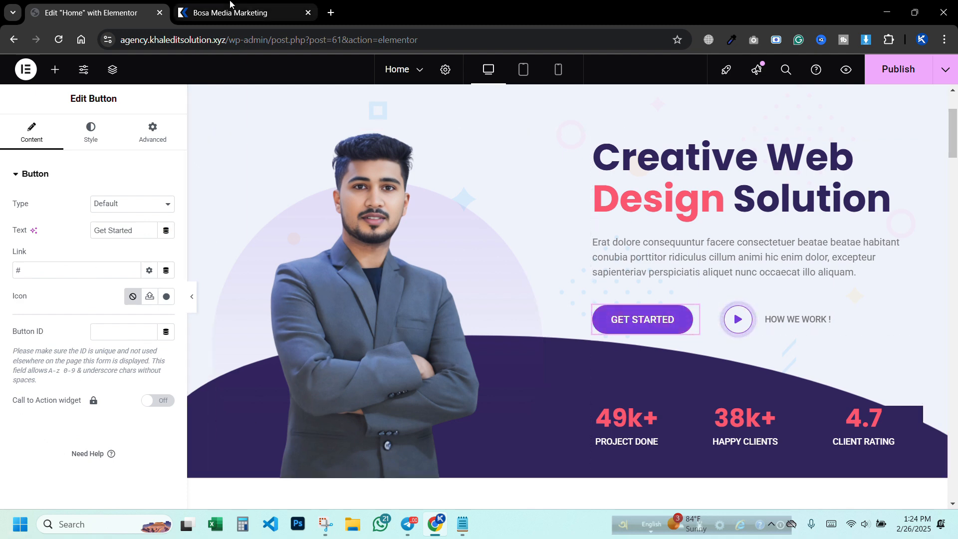
{"action": "left_click", "coordinate": [251, 17]}
{"action": "scroll", "coordinate": [456, 167], "scroll_direction": "up", "scroll_amount": 8}
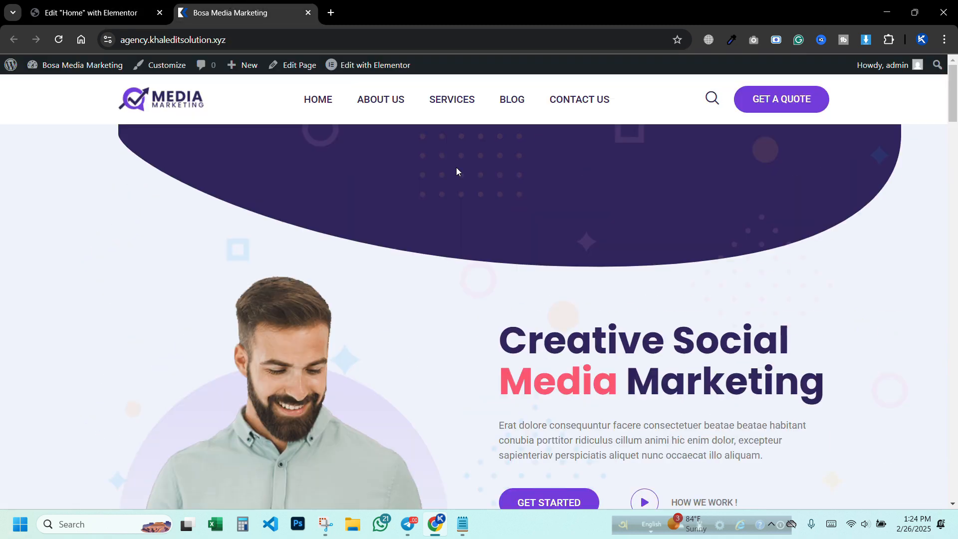
{"action": "left_click", "coordinate": [441, 103]}
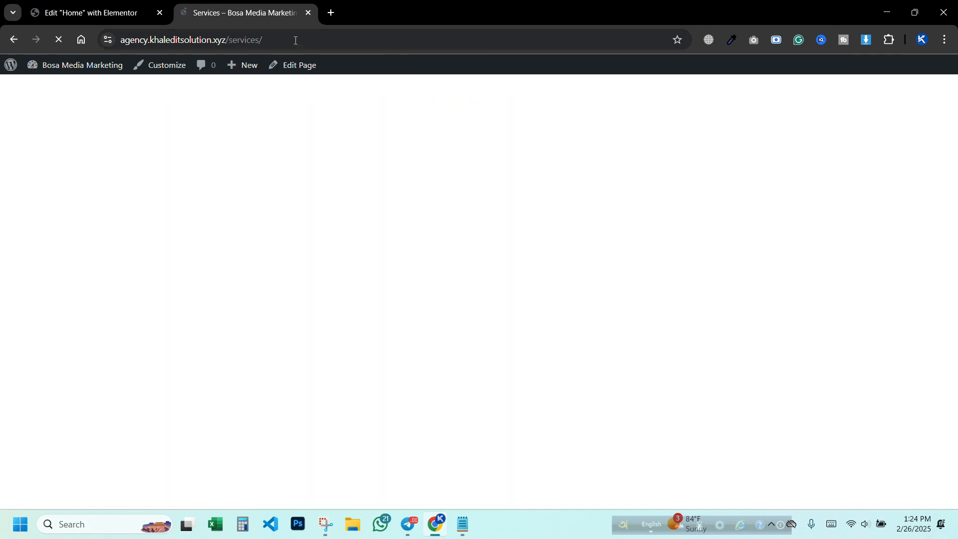
{"action": "left_click", "coordinate": [300, 44]}
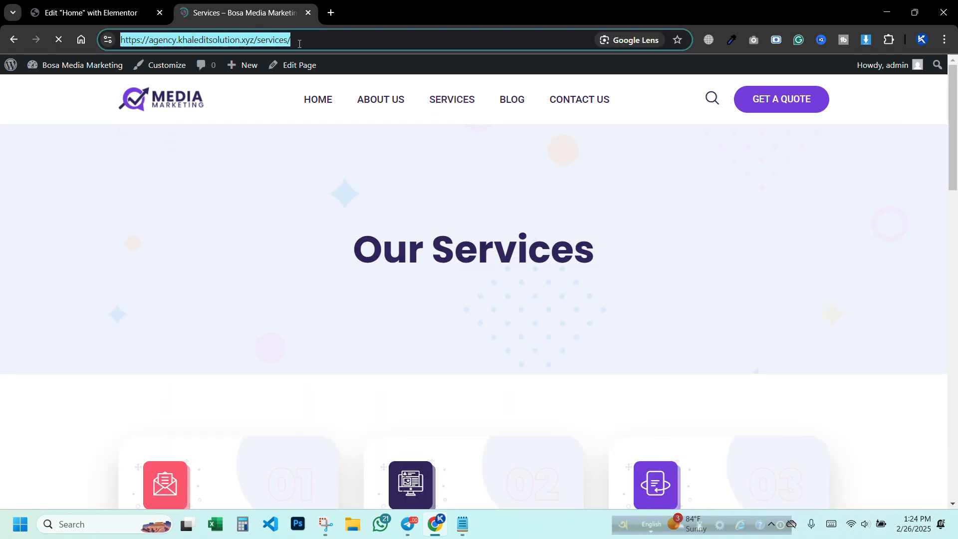
{"action": "right_click", "coordinate": [300, 44]}
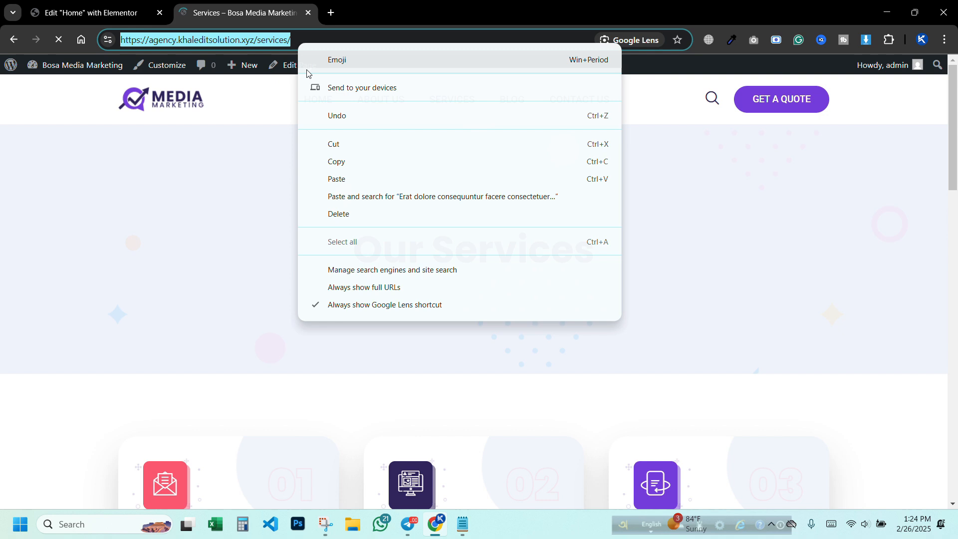
{"action": "left_click", "coordinate": [332, 161]}
Step: Replace the Get Started button's link with the copied Services page address and publish the page
{"action": "key", "text": "ctrl+shift+Tab"}
{"action": "left_click", "coordinate": [82, 268]}
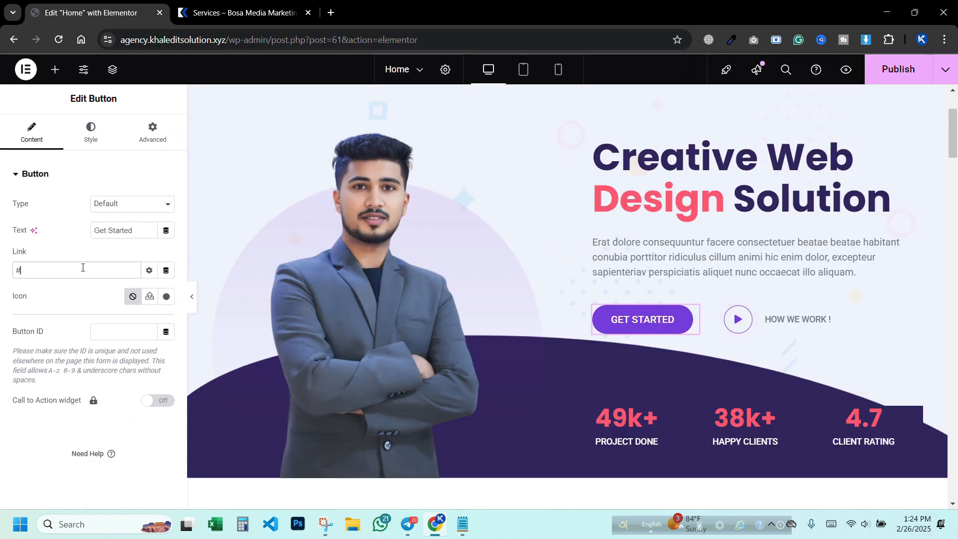
{"action": "key", "text": "ctrl+v"}
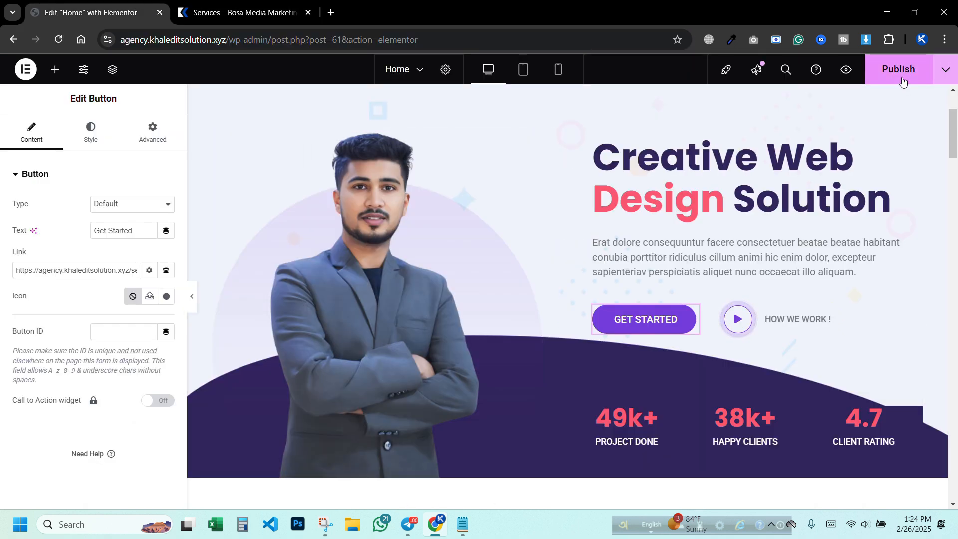
{"action": "left_click", "coordinate": [899, 69]}
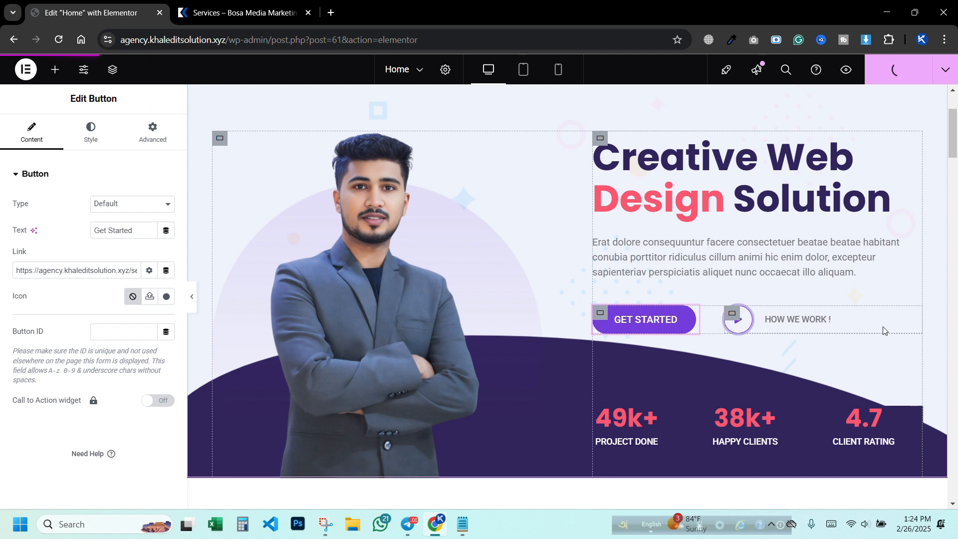
{"action": "left_click", "coordinate": [738, 319]}
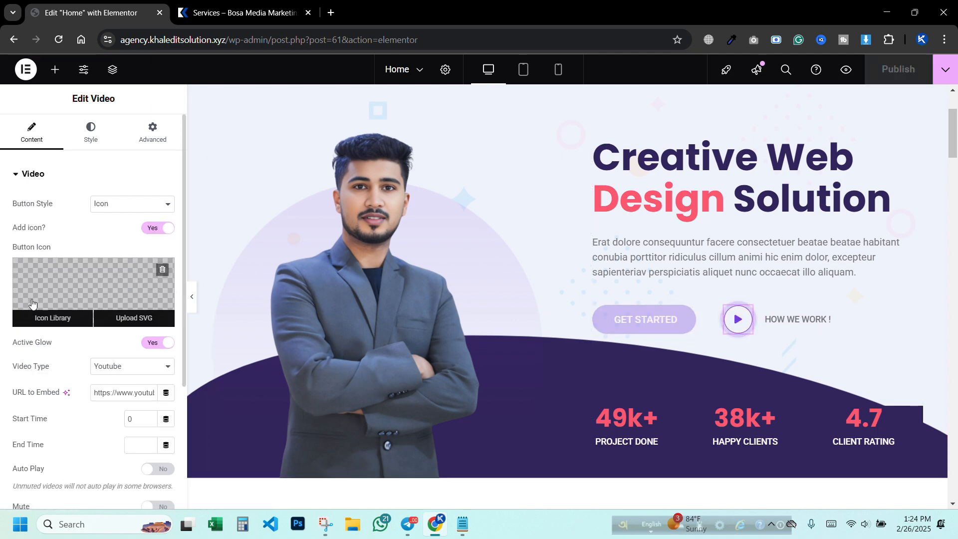
{"action": "scroll", "coordinate": [63, 301], "scroll_direction": "down", "scroll_amount": 4}
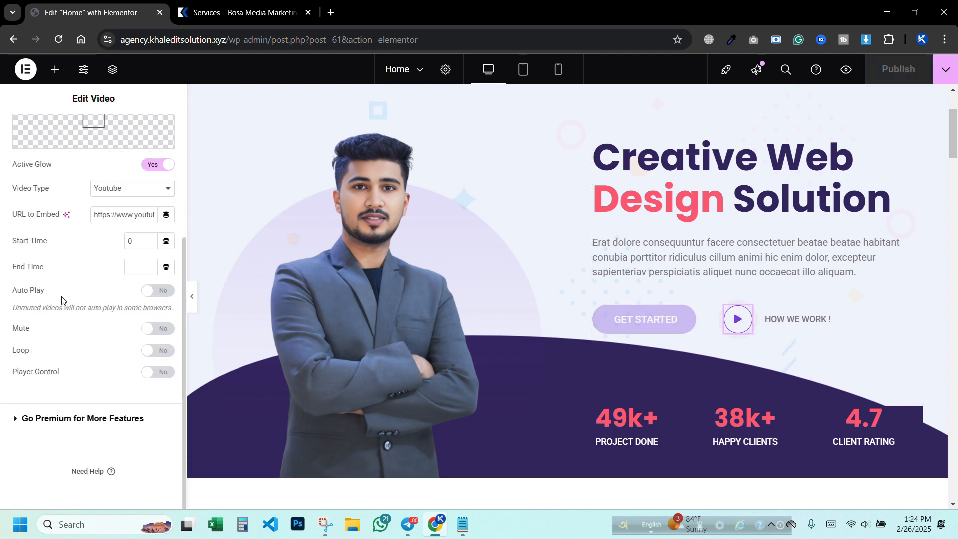
{"action": "triple_click", "coordinate": [125, 218]}
{"action": "left_click", "coordinate": [331, 14]}
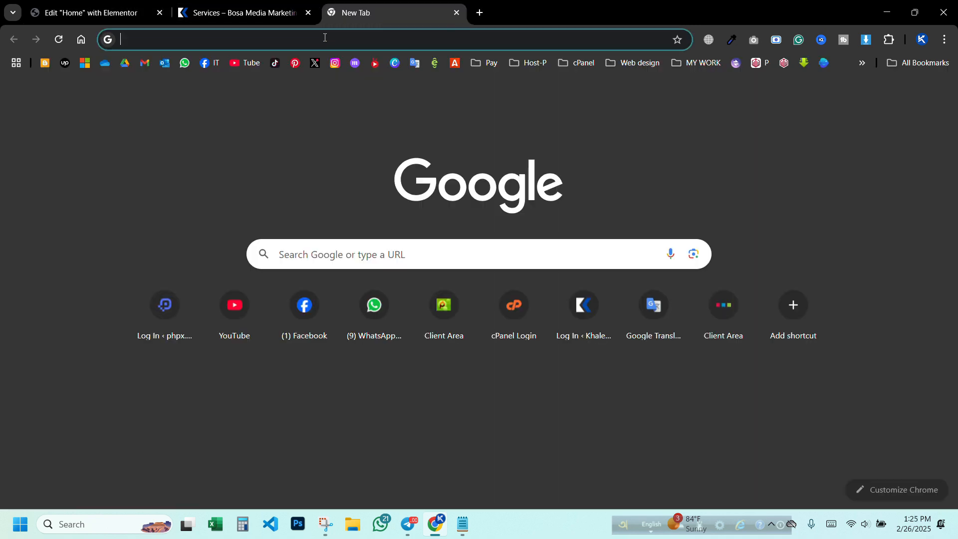
{"action": "type", "text": "k="}
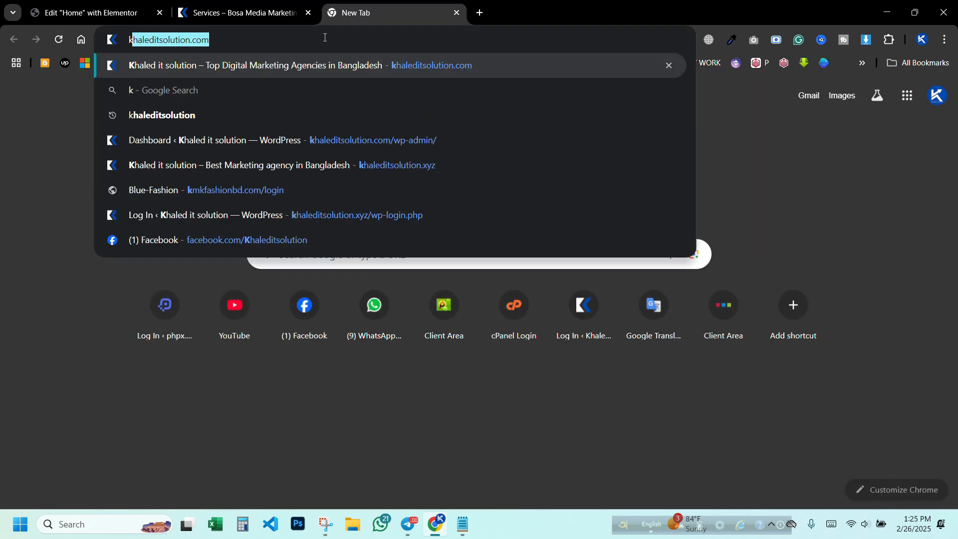
{"action": "key", "text": "BackSpace"}
{"action": "key", "text": "BackSpace"}
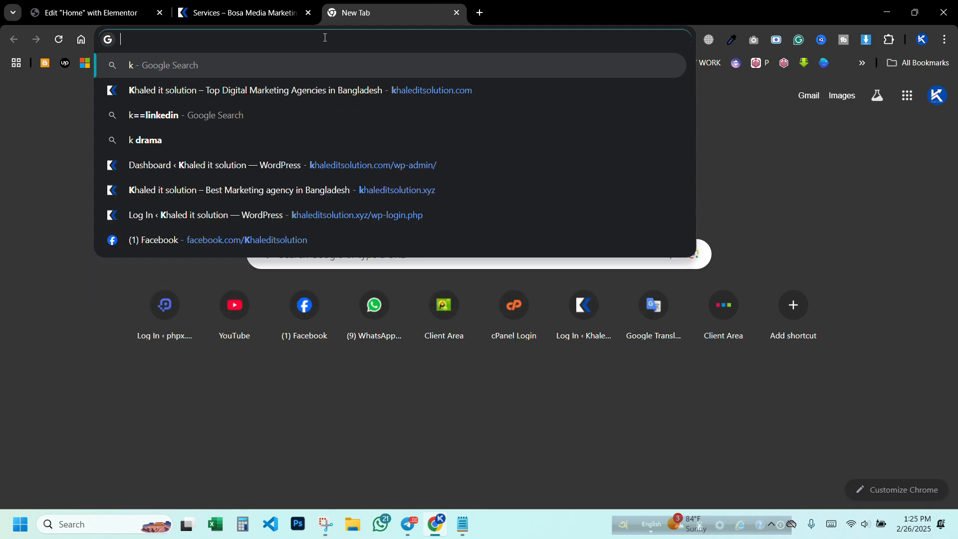
{"action": "type", "text": "yo"}
{"action": "left_click", "coordinate": [325, 38]}
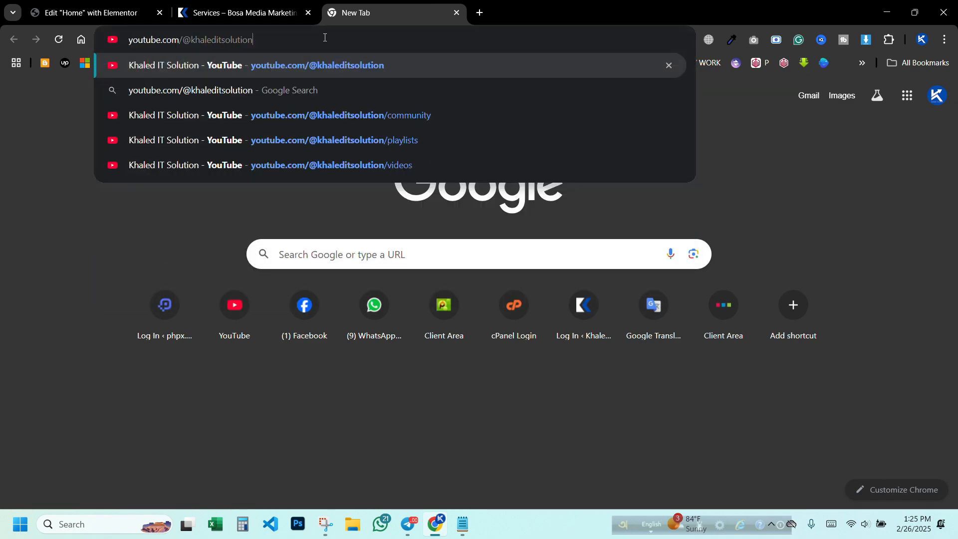
{"action": "triple_click", "coordinate": [325, 38]}
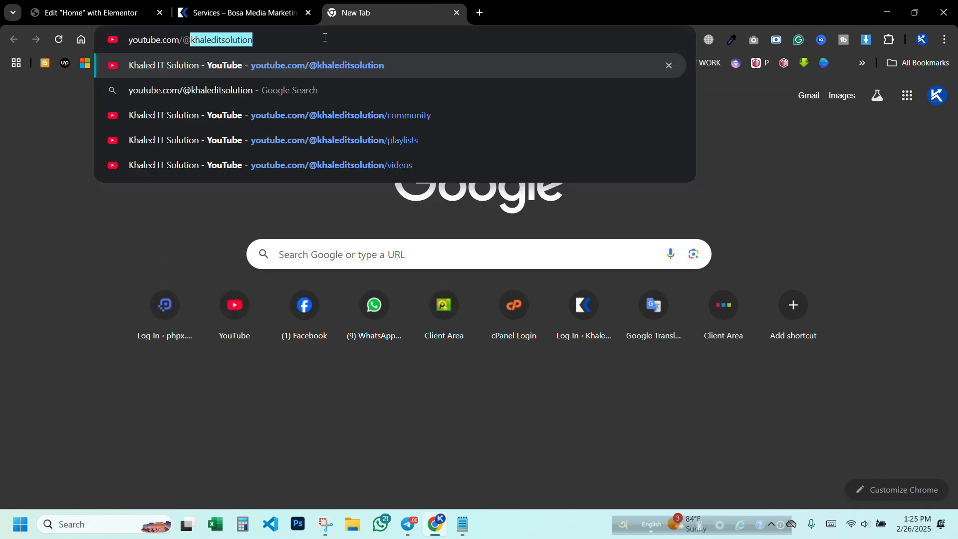
Step: Paste the copied YouTube channel address as the video button's URL to embed in the Elementor editor
{"action": "left_click", "coordinate": [239, 12]}
{"action": "left_click", "coordinate": [90, 12]}
{"action": "key", "text": "ctrl+v"}
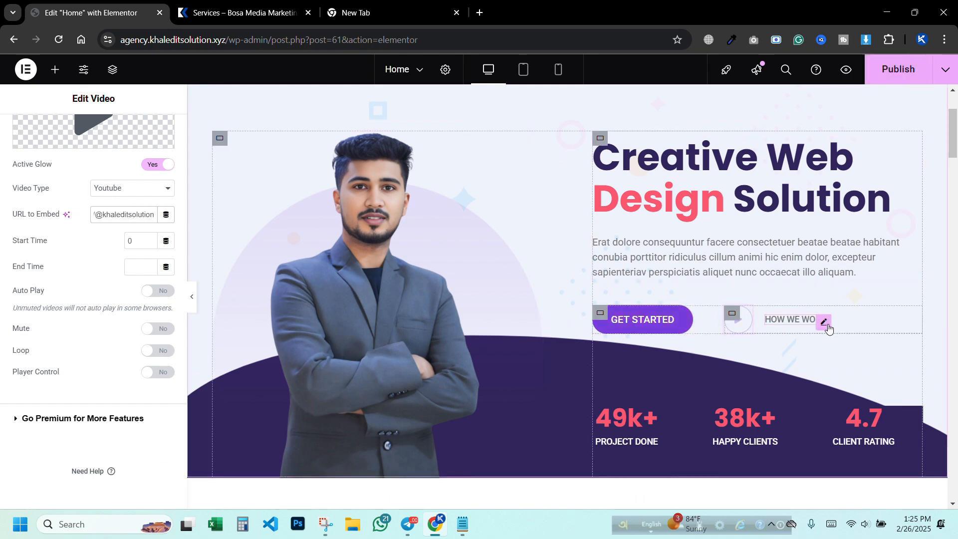
Step: Look through the three hero counters' settings and set the Project Done counter's ending number to 300
{"action": "scroll", "coordinate": [674, 350], "scroll_direction": "down", "scroll_amount": 1}
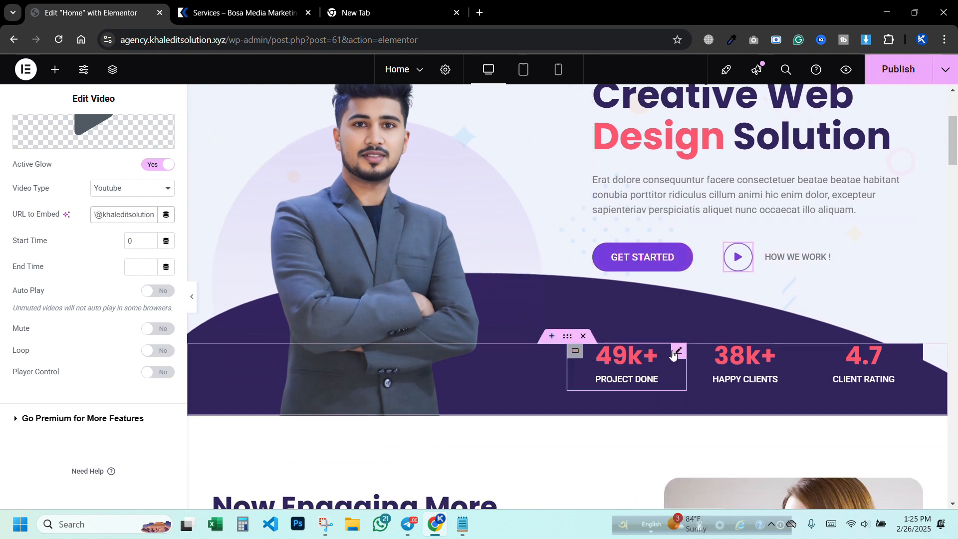
{"action": "left_click", "coordinate": [678, 352]}
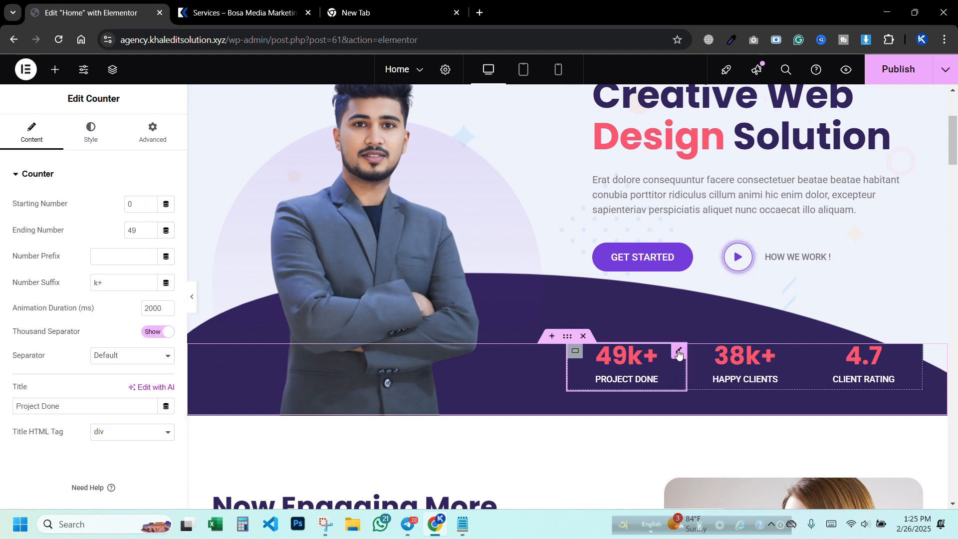
{"action": "left_click", "coordinate": [797, 351]}
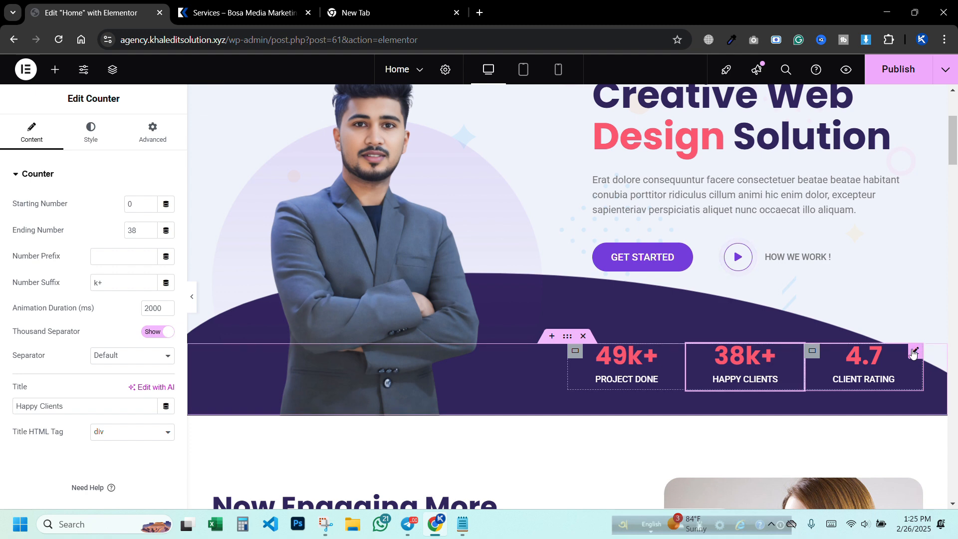
{"action": "left_click", "coordinate": [913, 354]}
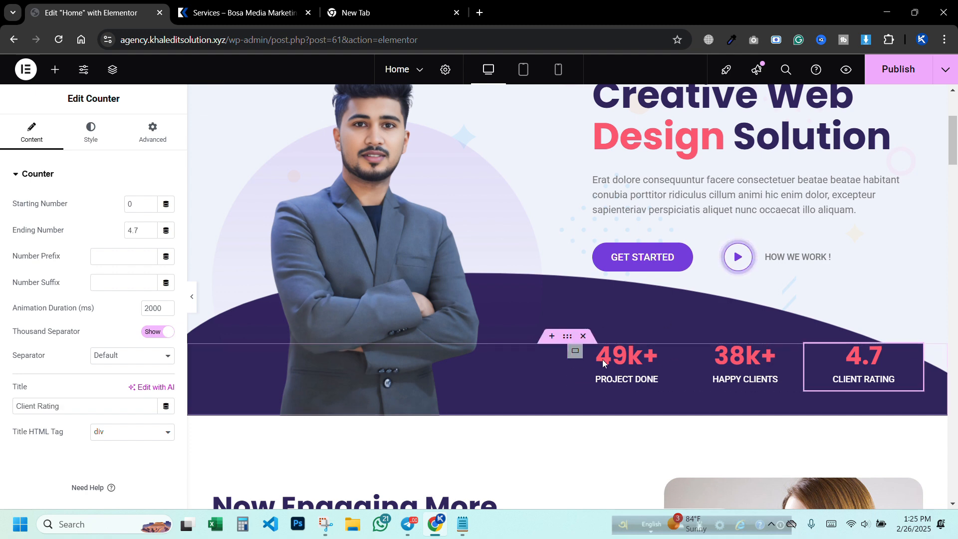
{"action": "left_click", "coordinate": [677, 352]}
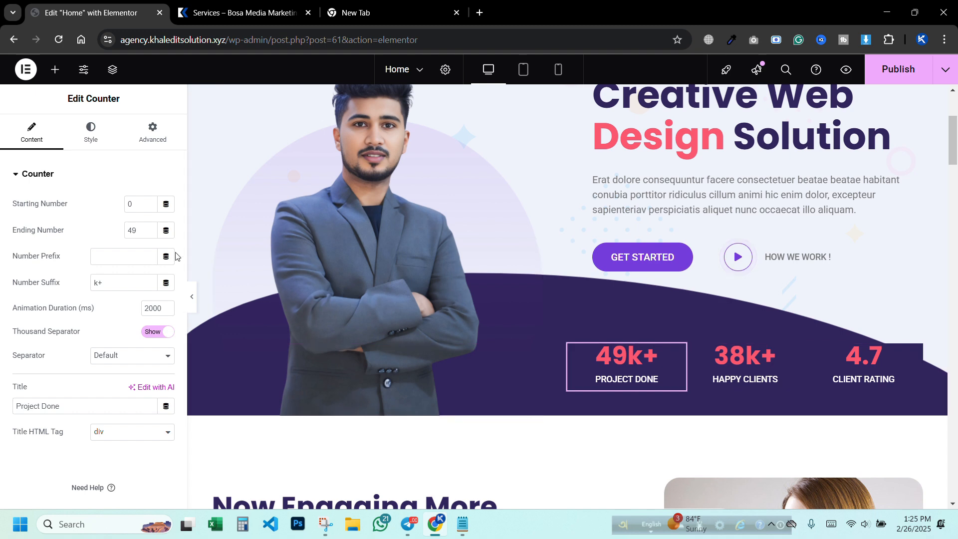
{"action": "type", "text": "3"}
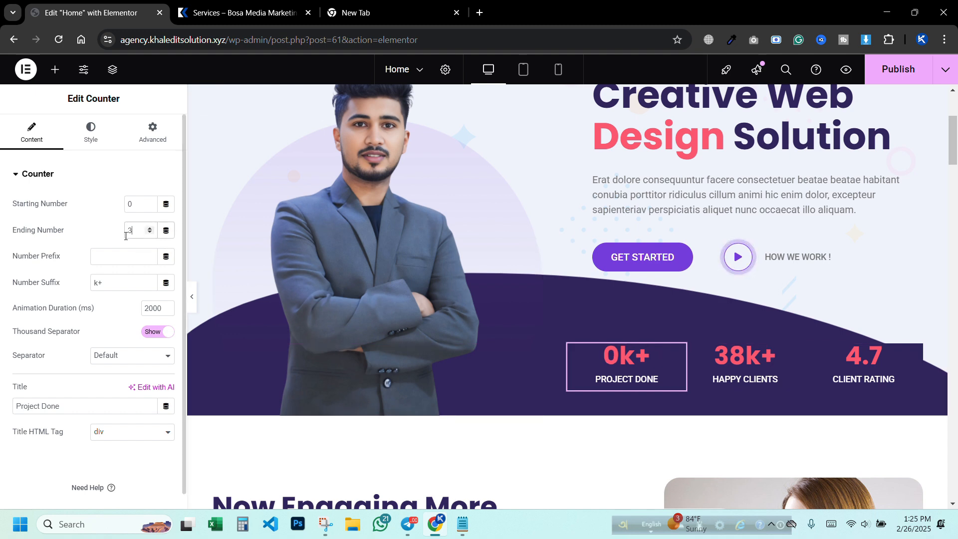
{"action": "type", "text": "00"}
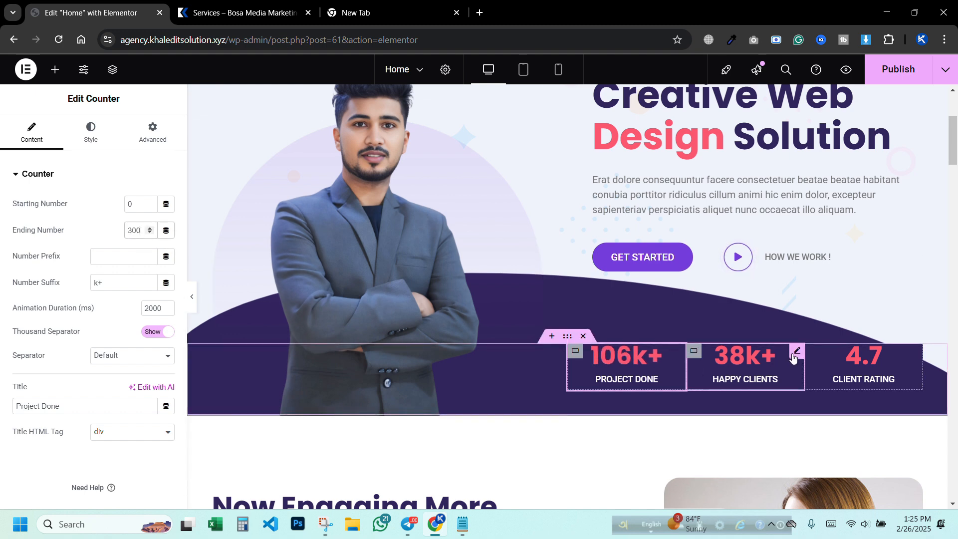
Step: Set the Happy Clients counter's ending number to 200
{"action": "left_click", "coordinate": [783, 359]}
{"action": "double_click", "coordinate": [132, 230]}
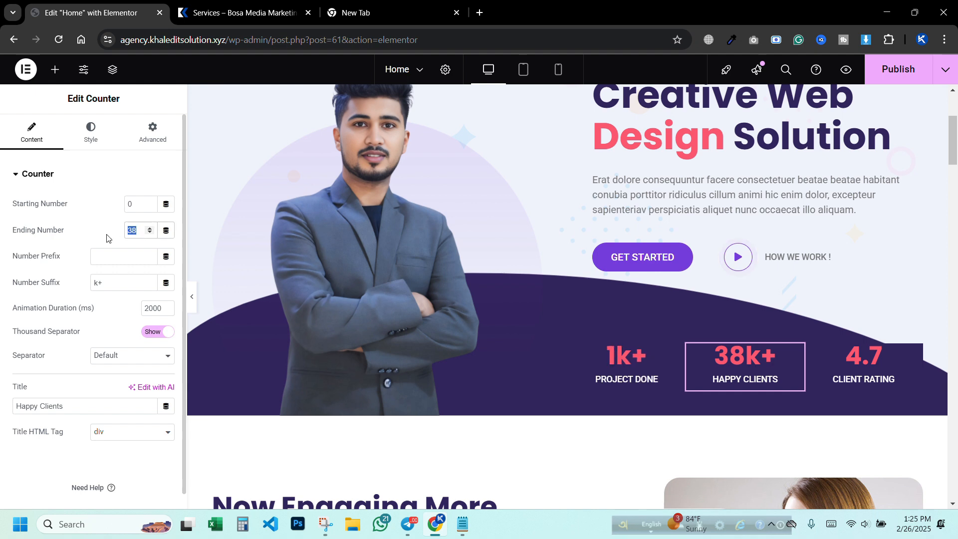
{"action": "type", "text": "3"}
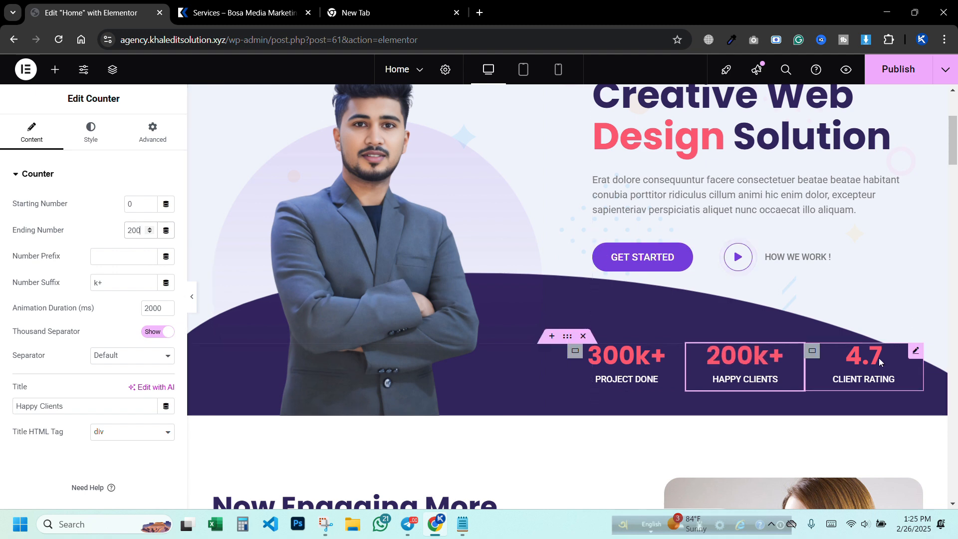
Step: Set the Client Rating counter's ending number to 4.8
{"action": "left_click", "coordinate": [915, 352]}
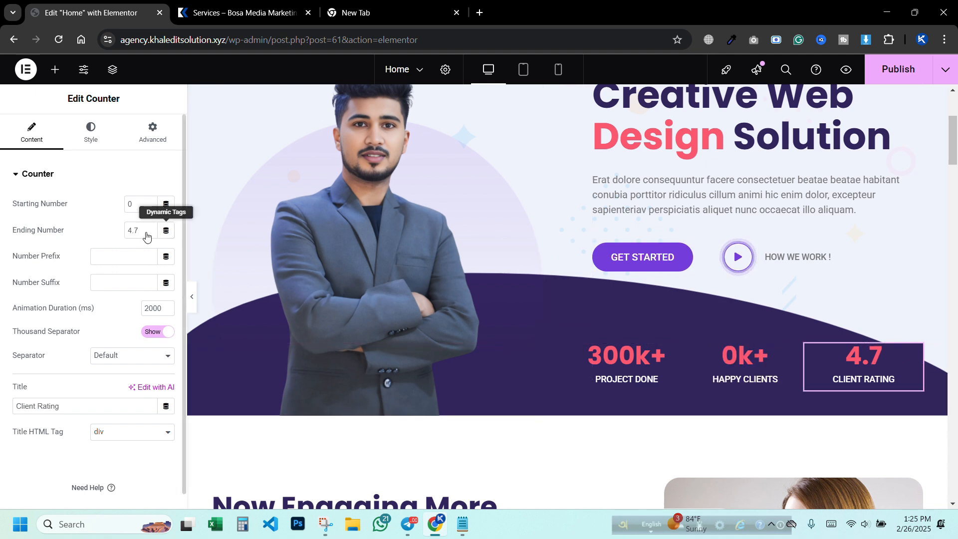
{"action": "left_click_drag", "start_coordinate": [144, 231], "coordinate": [136, 237]}
{"action": "type", "text": "8"}
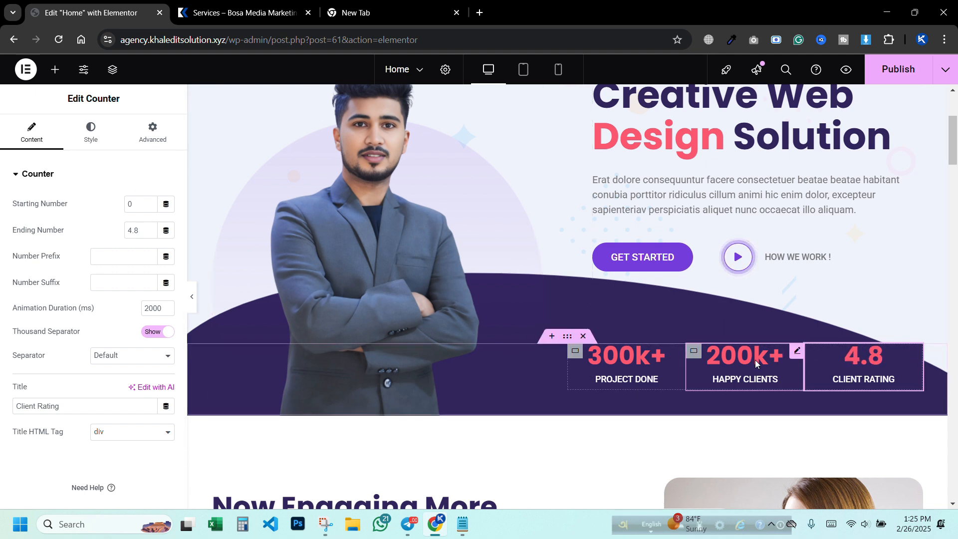
Step: Change the Project Done counter's number text color to light purple and open its title style settings
{"action": "left_click", "coordinate": [677, 351]}
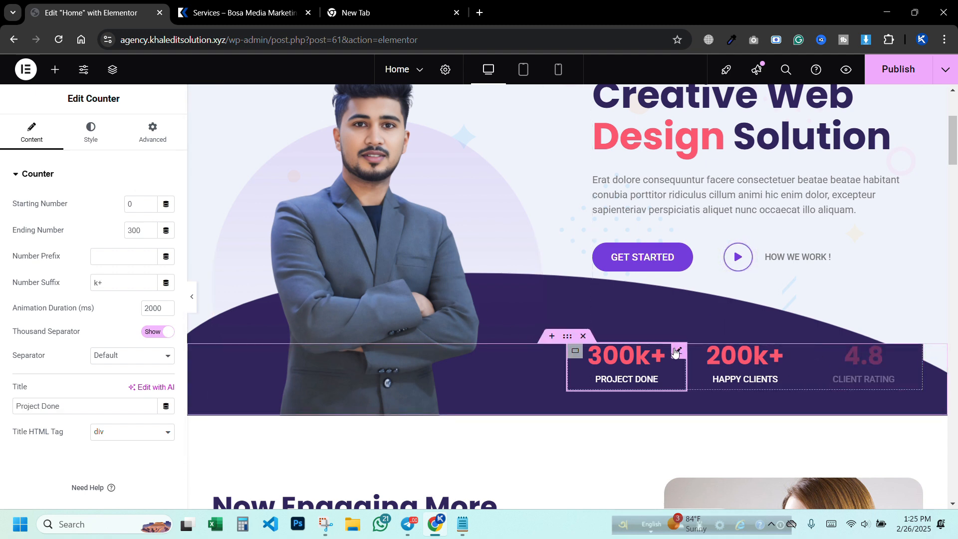
{"action": "left_click", "coordinate": [87, 138]}
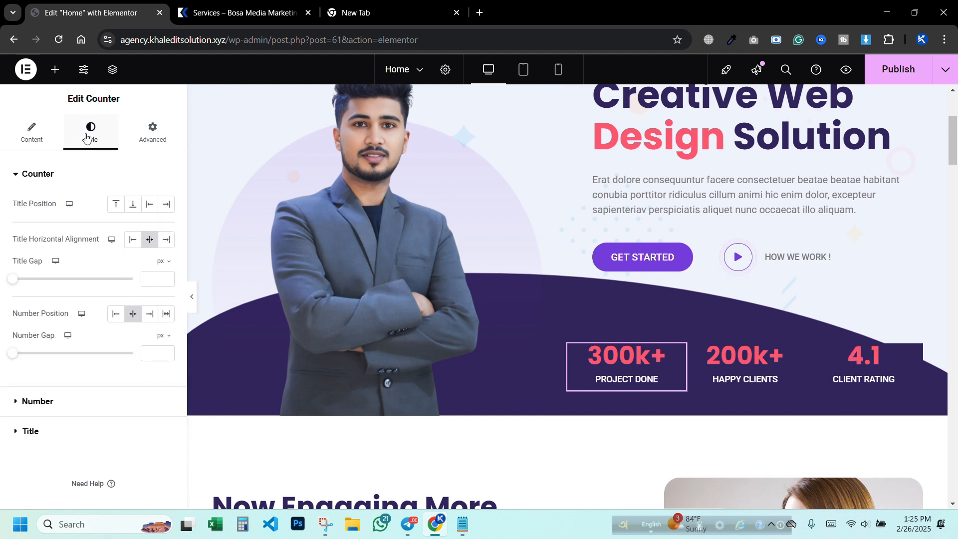
{"action": "left_click", "coordinate": [73, 402]}
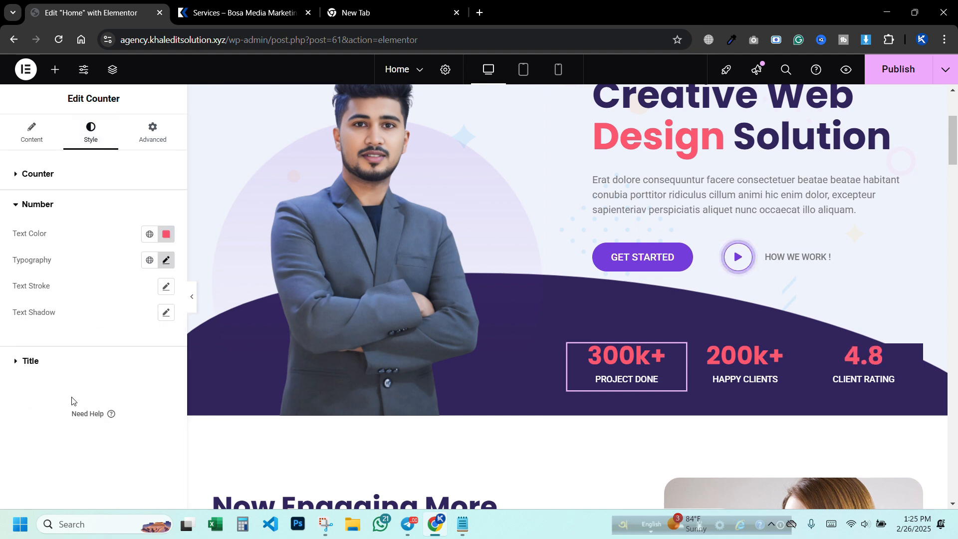
{"action": "left_click", "coordinate": [166, 234]}
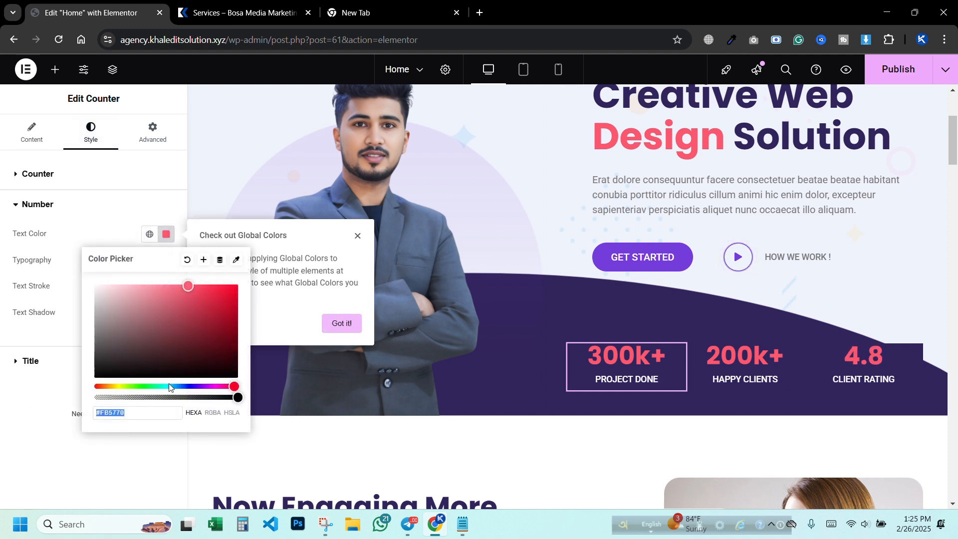
{"action": "mouse_move", "coordinate": [170, 387]}
{"action": "left_mouse_down"}
{"action": "mouse_move", "coordinate": [117, 388]}
{"action": "mouse_move", "coordinate": [240, 388]}
{"action": "mouse_move", "coordinate": [175, 388]}
{"action": "left_mouse_up"}
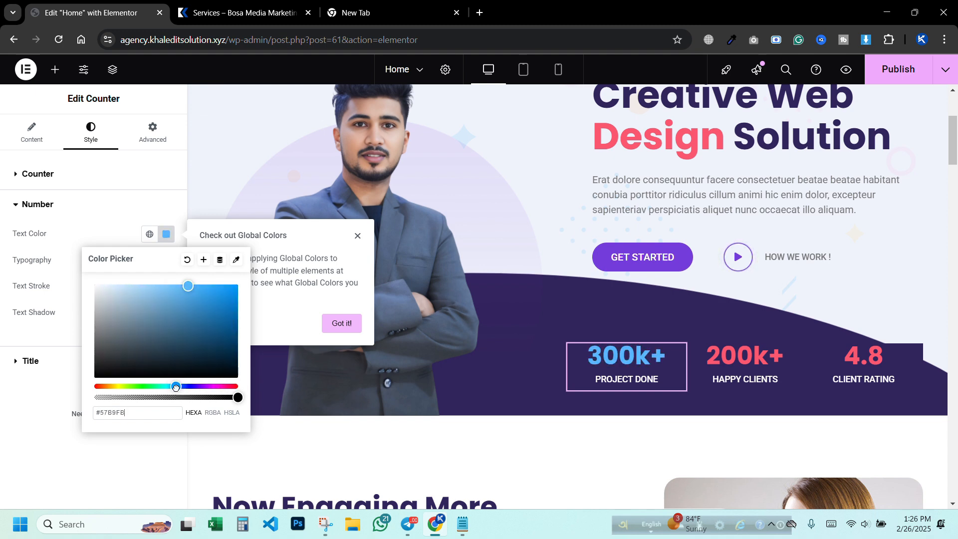
{"action": "left_click", "coordinate": [202, 388]}
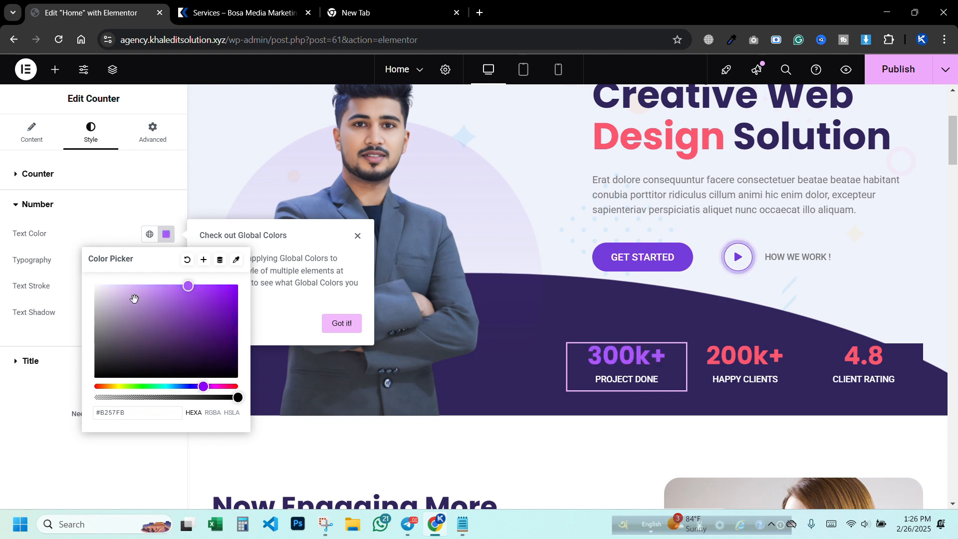
{"action": "left_click", "coordinate": [157, 284]}
{"action": "left_click", "coordinate": [10, 407]}
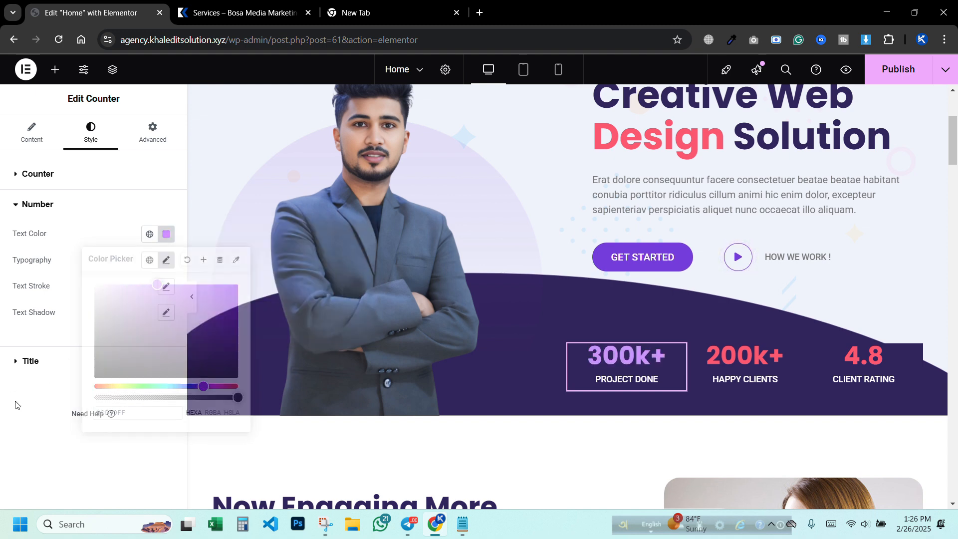
{"action": "left_click", "coordinate": [50, 361]}
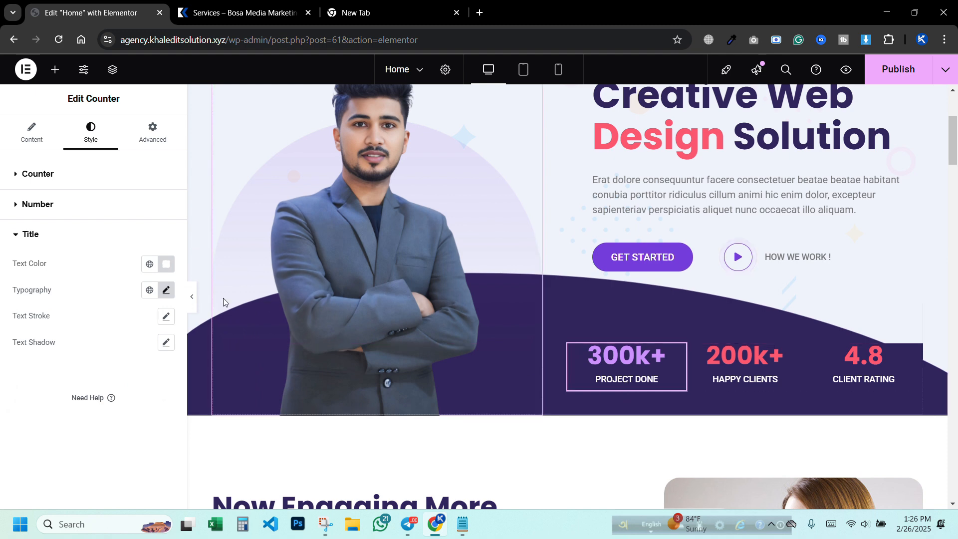
Step: Set the Project Done counter's title text color to a very pale purple
{"action": "left_click", "coordinate": [166, 265]}
{"action": "left_click", "coordinate": [207, 417]}
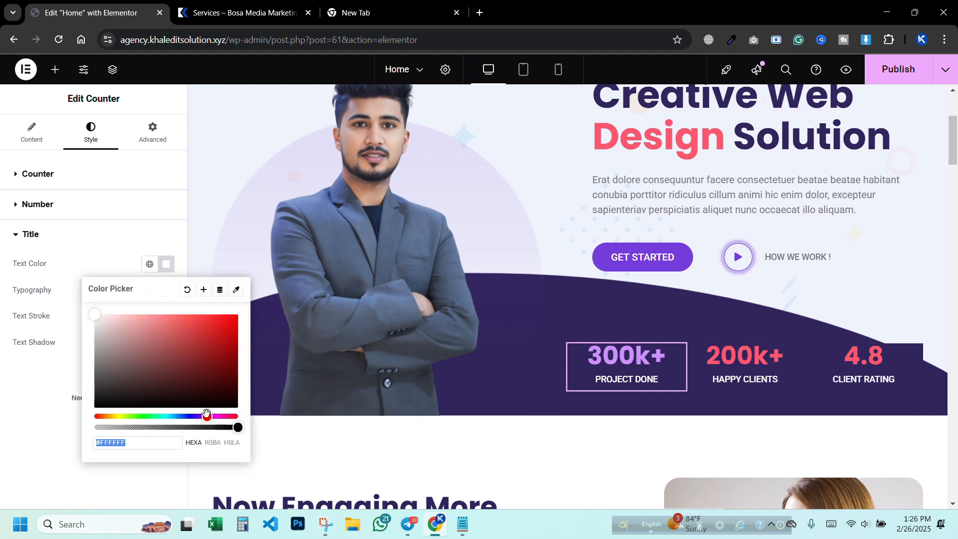
{"action": "left_click_drag", "start_coordinate": [209, 416], "coordinate": [209, 418]}
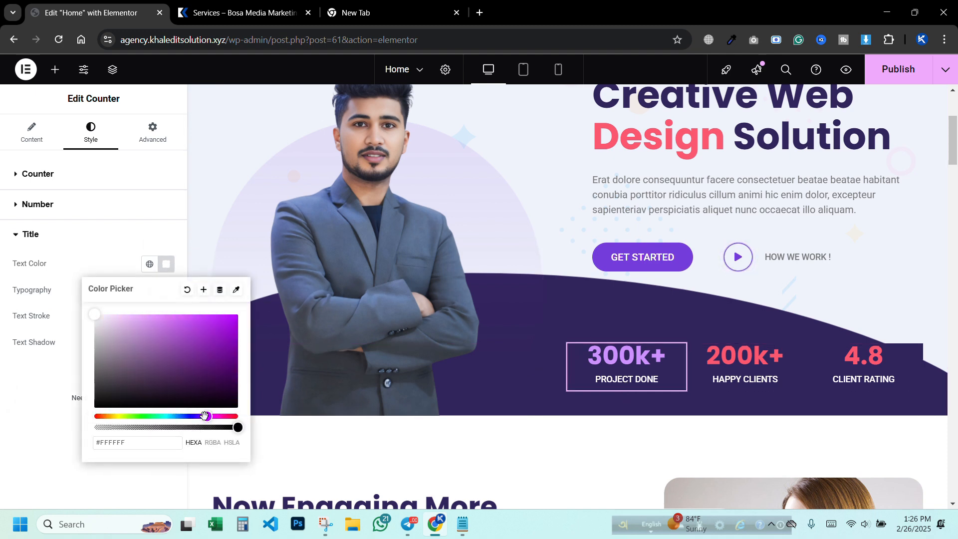
{"action": "left_click_drag", "start_coordinate": [135, 316], "coordinate": [116, 312]}
{"action": "left_click", "coordinate": [50, 410]}
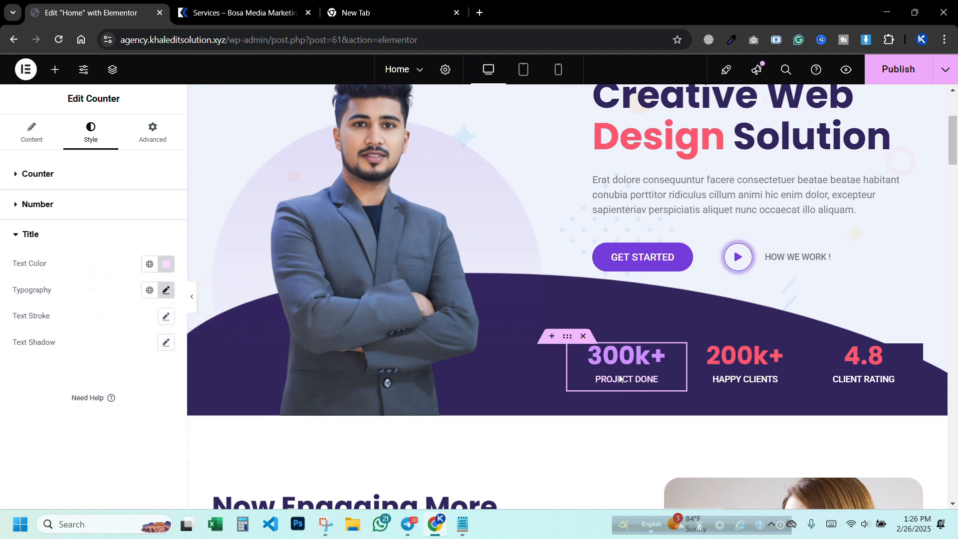
Step: Copy the Project Done counter's style onto the Happy Clients and Client Rating counters
{"action": "right_click", "coordinate": [649, 358]}
{"action": "left_click", "coordinate": [691, 273]}
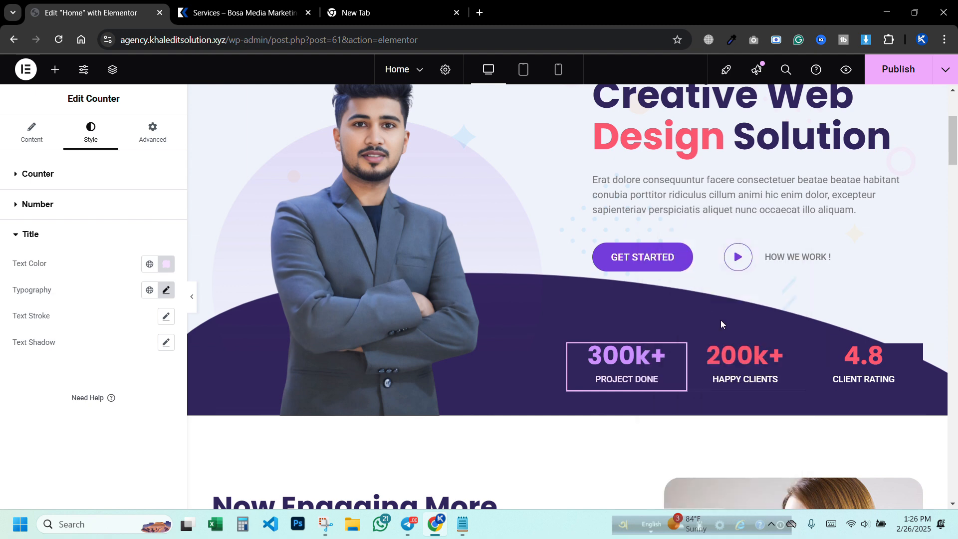
{"action": "left_click", "coordinate": [751, 358]}
{"action": "right_click", "coordinate": [751, 359]}
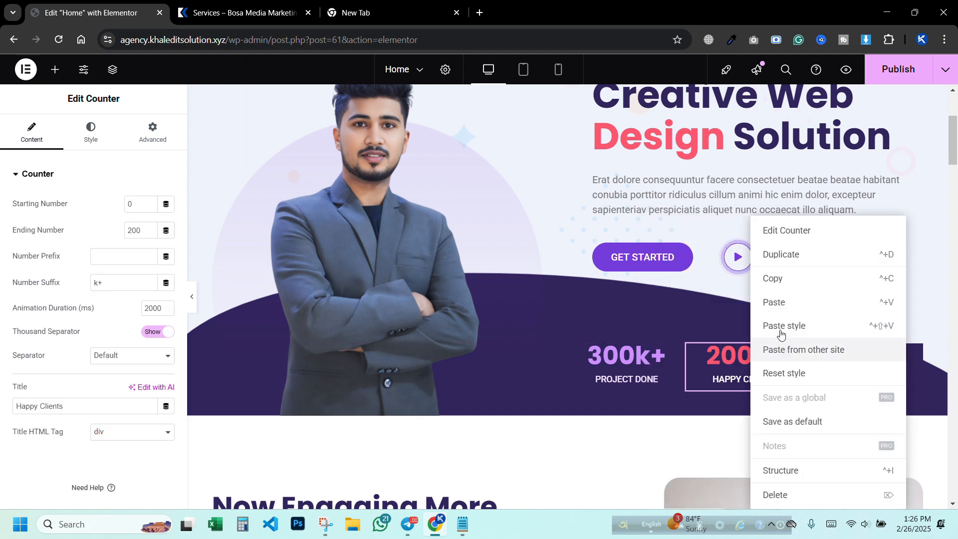
{"action": "left_click", "coordinate": [798, 325]}
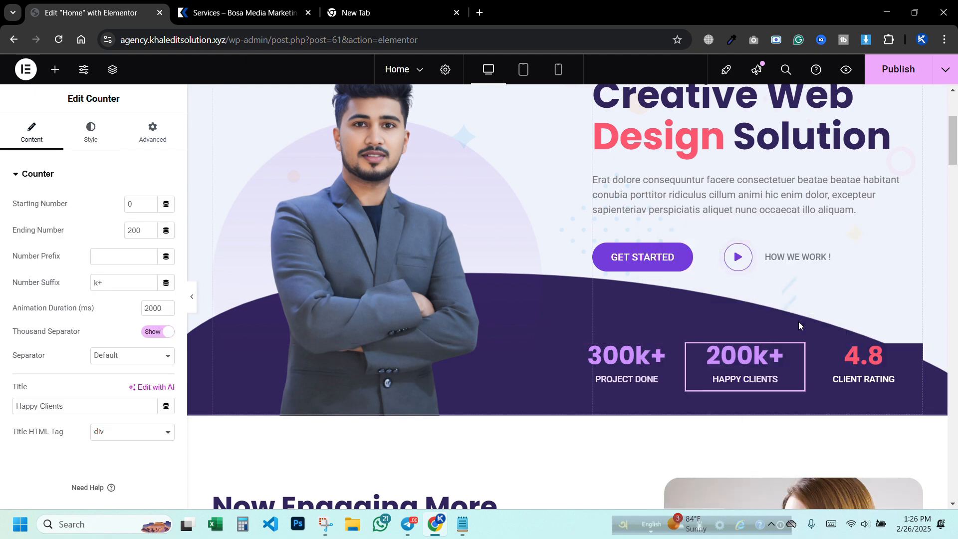
{"action": "right_click", "coordinate": [850, 359]}
{"action": "left_click", "coordinate": [850, 330]}
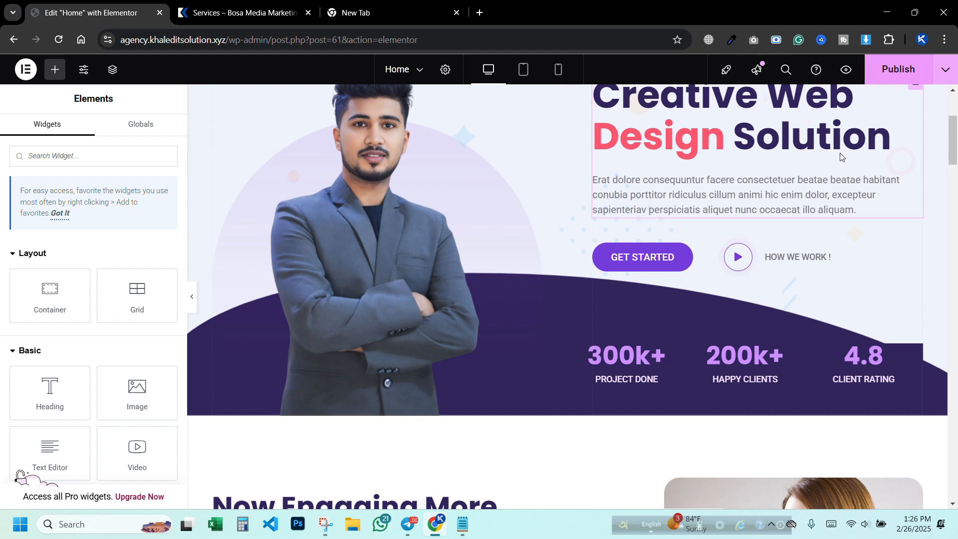
Step: Check the restyled hero section and publish the Home page changes
{"action": "scroll", "coordinate": [842, 158], "scroll_direction": "up", "scroll_amount": 3}
{"action": "scroll", "coordinate": [844, 159], "scroll_direction": "down", "scroll_amount": 2}
{"action": "scroll", "coordinate": [844, 150], "scroll_direction": "up", "scroll_amount": 1}
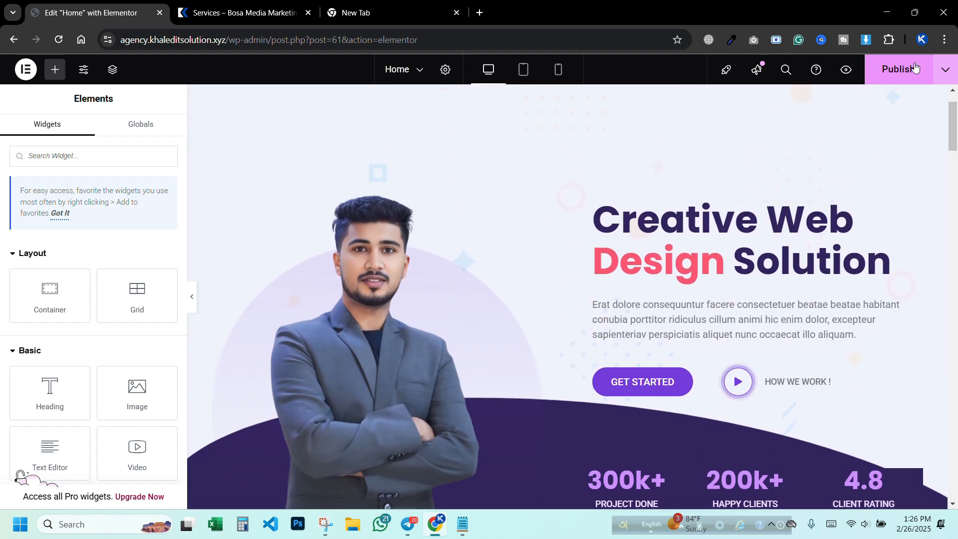
{"action": "left_click", "coordinate": [893, 67]}
Step: Reload the live site and review the hero's portrait, heading, buttons and counters on the home page
{"action": "left_click", "coordinate": [244, 13]}
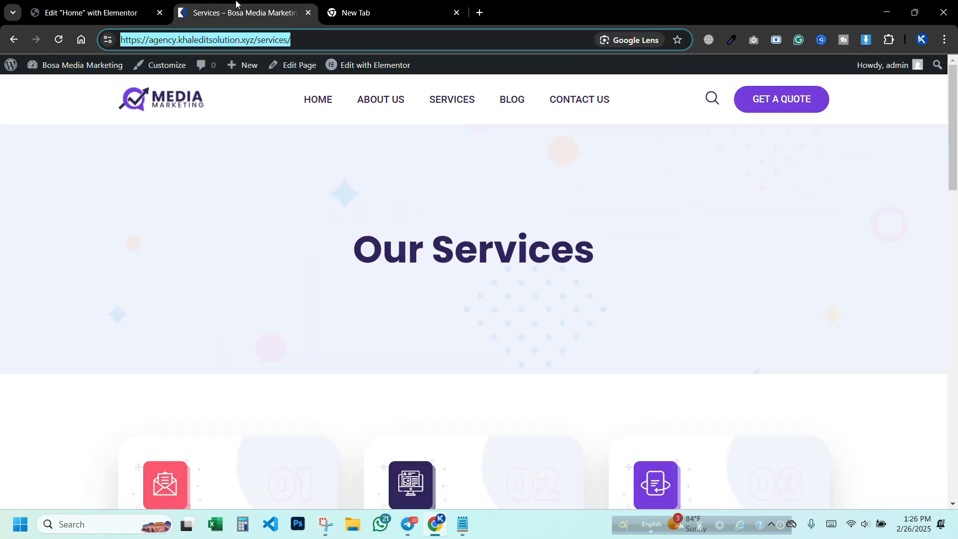
{"action": "key", "text": "F5"}
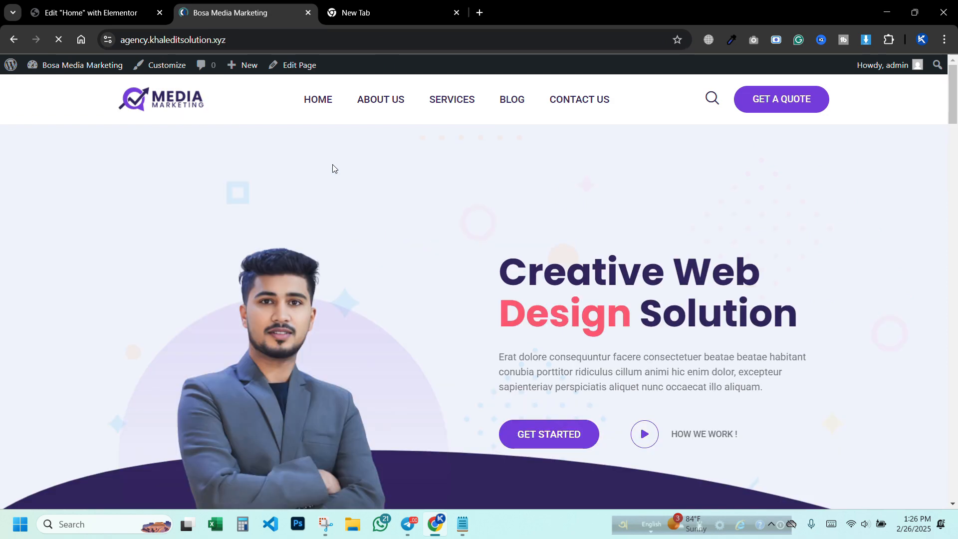
{"action": "scroll", "coordinate": [419, 326], "scroll_direction": "down", "scroll_amount": 2}
{"action": "scroll", "coordinate": [410, 319], "scroll_direction": "up", "scroll_amount": 2}
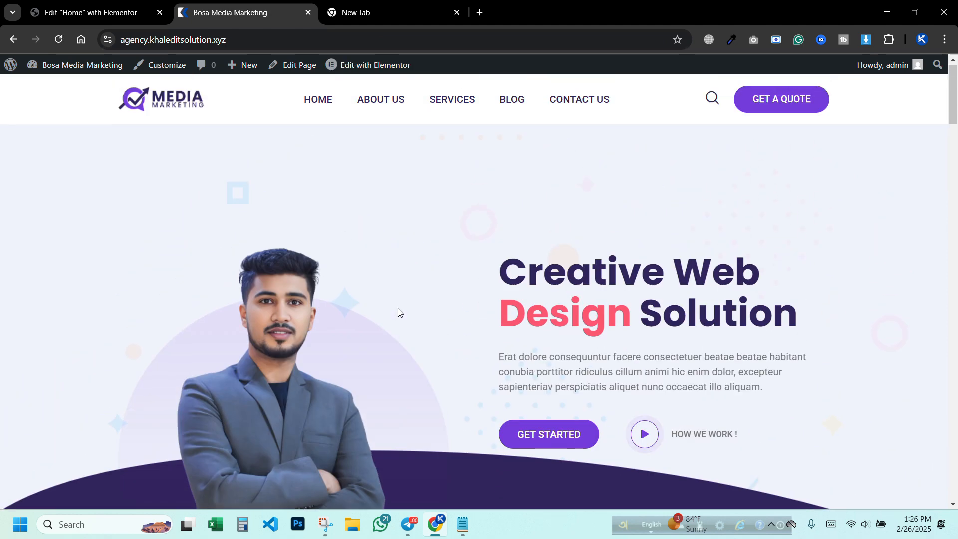
{"action": "scroll", "coordinate": [398, 313], "scroll_direction": "down", "scroll_amount": 4}
{"action": "scroll", "coordinate": [397, 309], "scroll_direction": "up", "scroll_amount": 4}
{"action": "scroll", "coordinate": [388, 307], "scroll_direction": "down", "scroll_amount": 2}
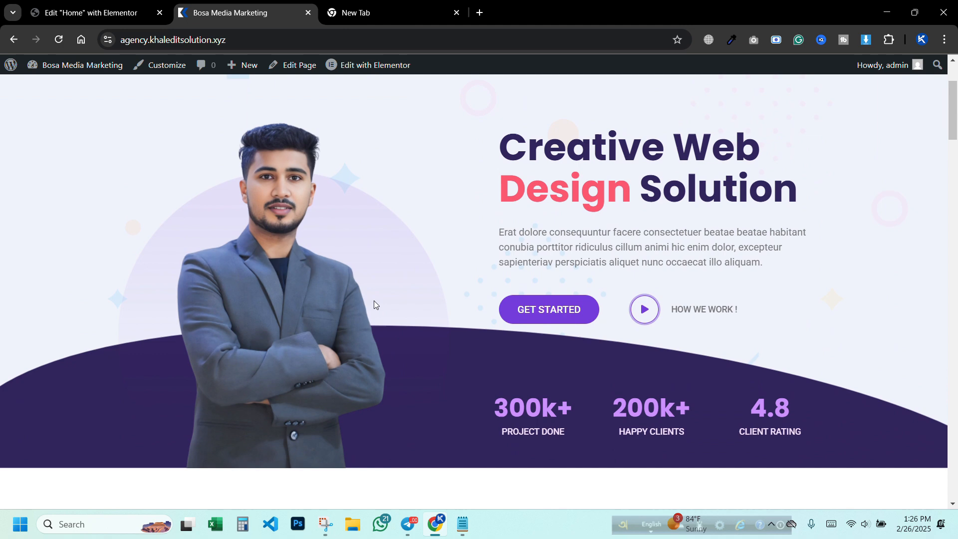
Step: Return to the Home page editor and look through the Refreshing Result section's heading, four checklist items and CEO name block
{"action": "left_click", "coordinate": [131, 5]}
{"action": "scroll", "coordinate": [467, 268], "scroll_direction": "down", "scroll_amount": 7}
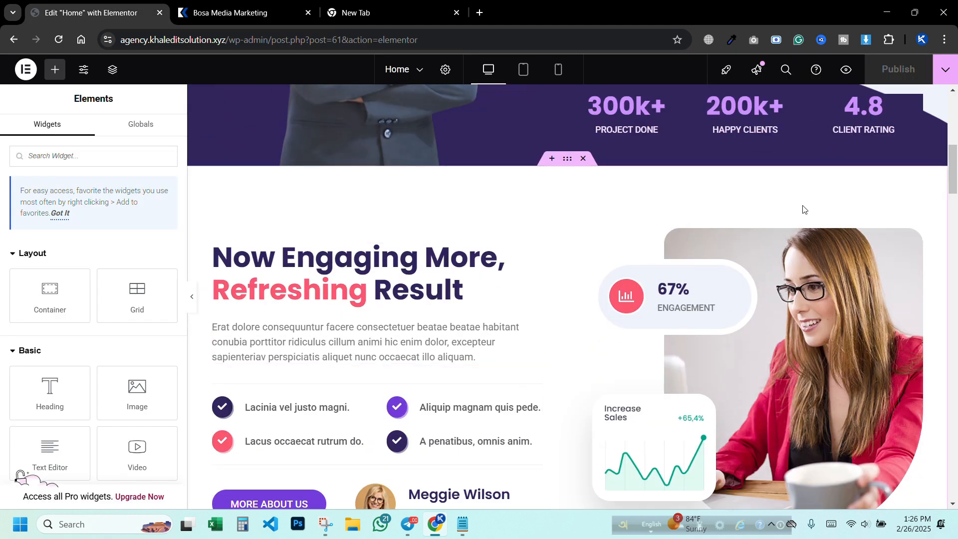
{"action": "scroll", "coordinate": [802, 208], "scroll_direction": "down", "scroll_amount": 1}
{"action": "left_click", "coordinate": [506, 201]}
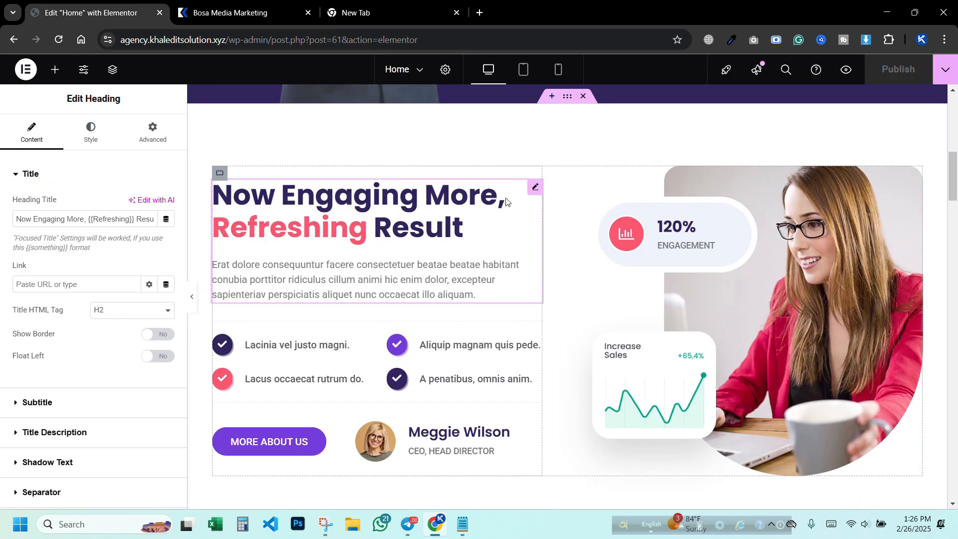
{"action": "left_click", "coordinate": [331, 345]}
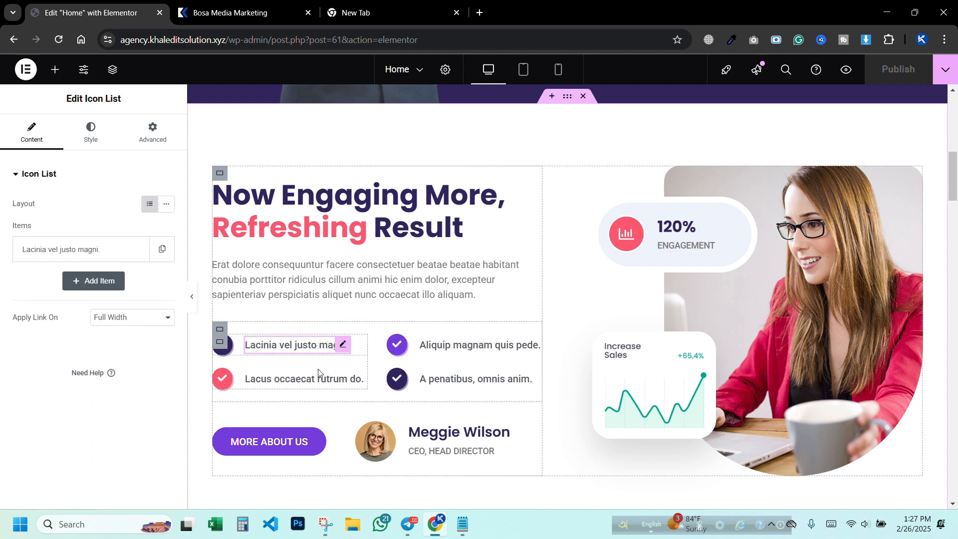
{"action": "left_click", "coordinate": [335, 379]}
{"action": "left_click", "coordinate": [481, 347]}
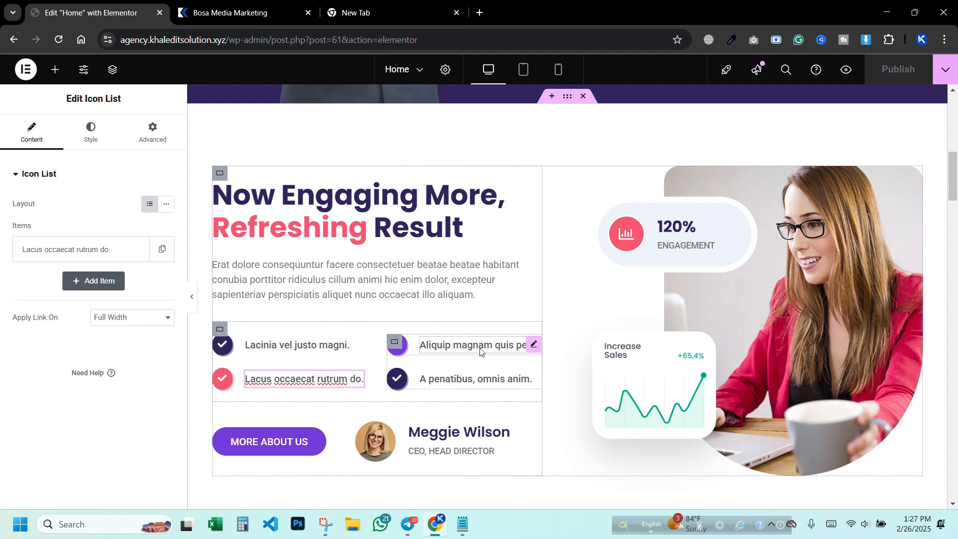
{"action": "left_click", "coordinate": [474, 380]}
{"action": "scroll", "coordinate": [422, 409], "scroll_direction": "down", "scroll_amount": 3}
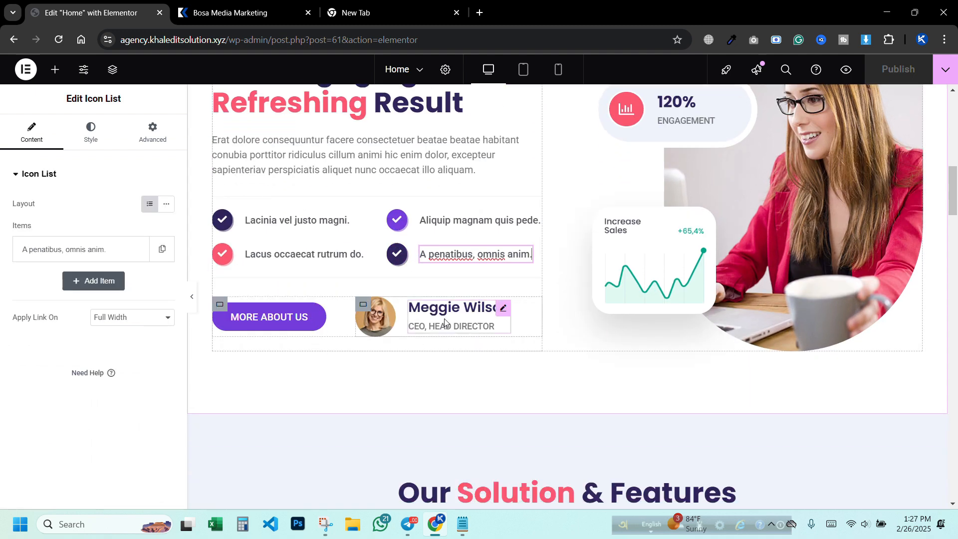
{"action": "left_click", "coordinate": [448, 319]}
Step: Upload the portrait dd241f1a-cb6e-4f76-9c9f-0da5af29eafe from Downloads as a replacement for the CEO's round photo
{"action": "left_click", "coordinate": [370, 319]}
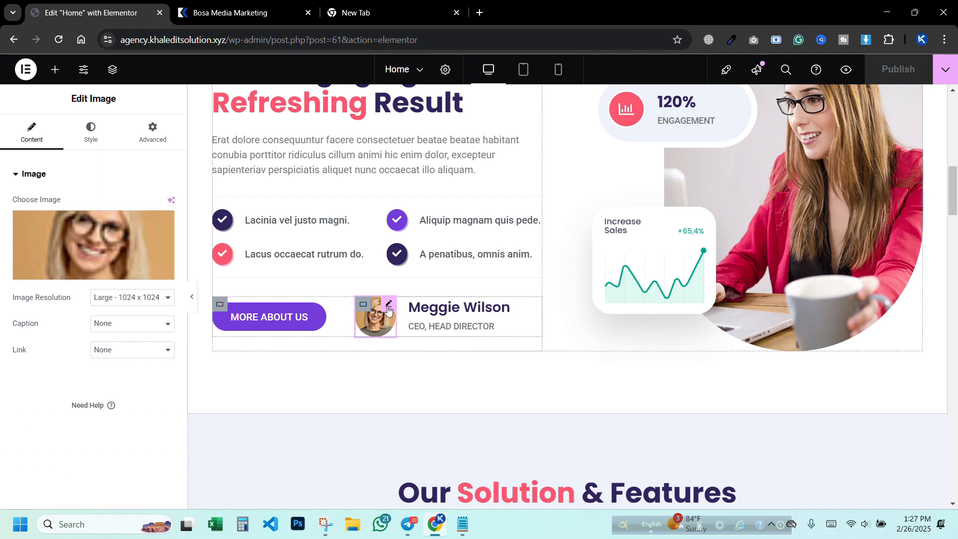
{"action": "left_click", "coordinate": [107, 240]}
{"action": "left_click", "coordinate": [177, 116]}
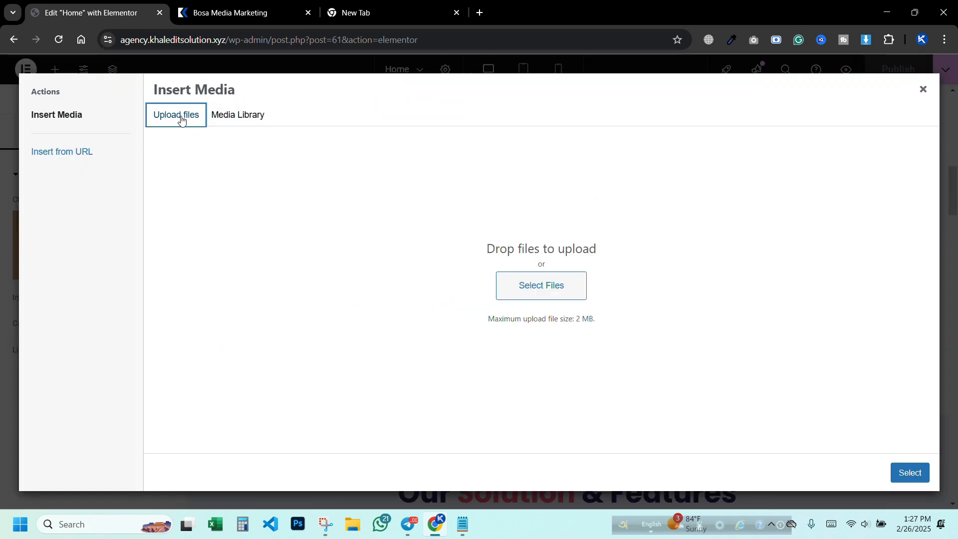
{"action": "scroll", "coordinate": [417, 305], "scroll_direction": "down", "scroll_amount": 15}
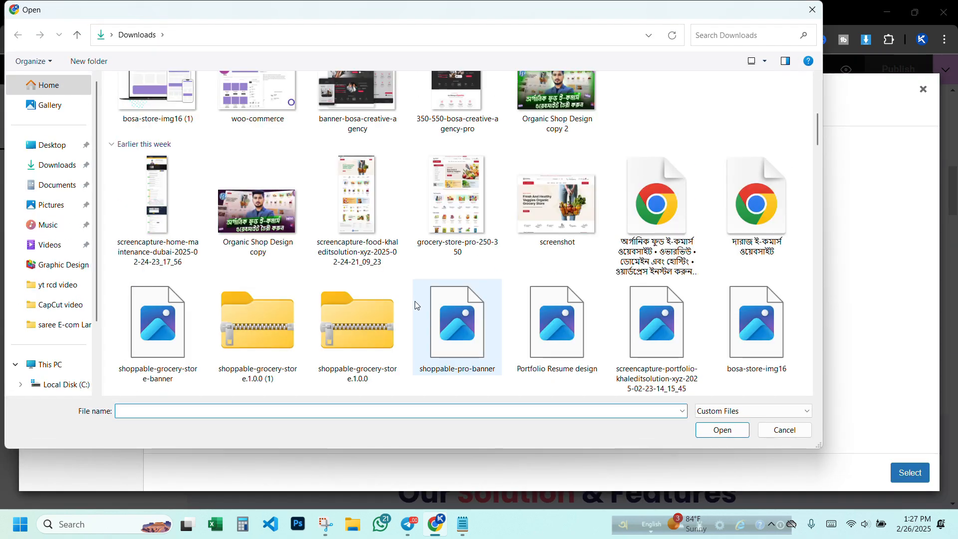
{"action": "scroll", "coordinate": [415, 304], "scroll_direction": "down", "scroll_amount": 5}
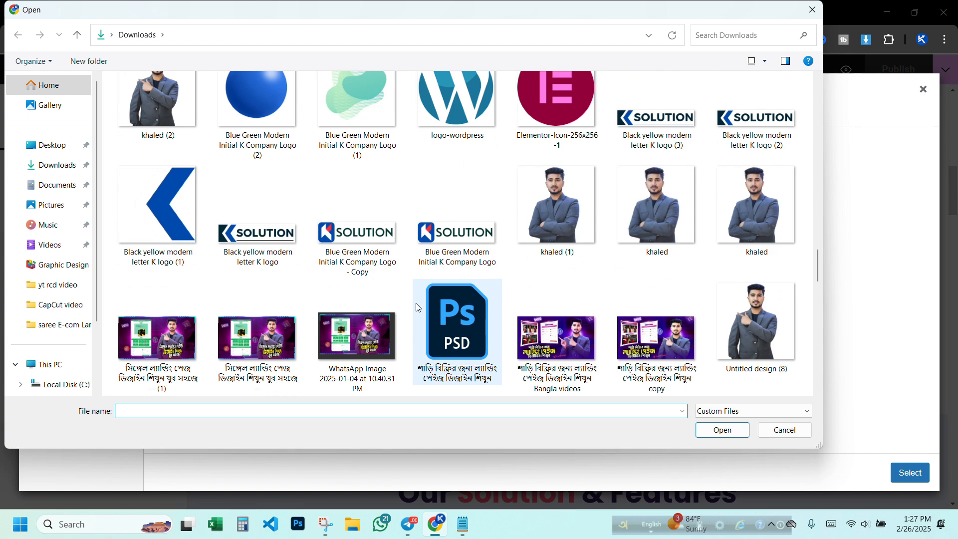
{"action": "scroll", "coordinate": [417, 306], "scroll_direction": "down", "scroll_amount": 5}
{"action": "scroll", "coordinate": [417, 307], "scroll_direction": "up", "scroll_amount": 2}
{"action": "scroll", "coordinate": [418, 307], "scroll_direction": "down", "scroll_amount": 10}
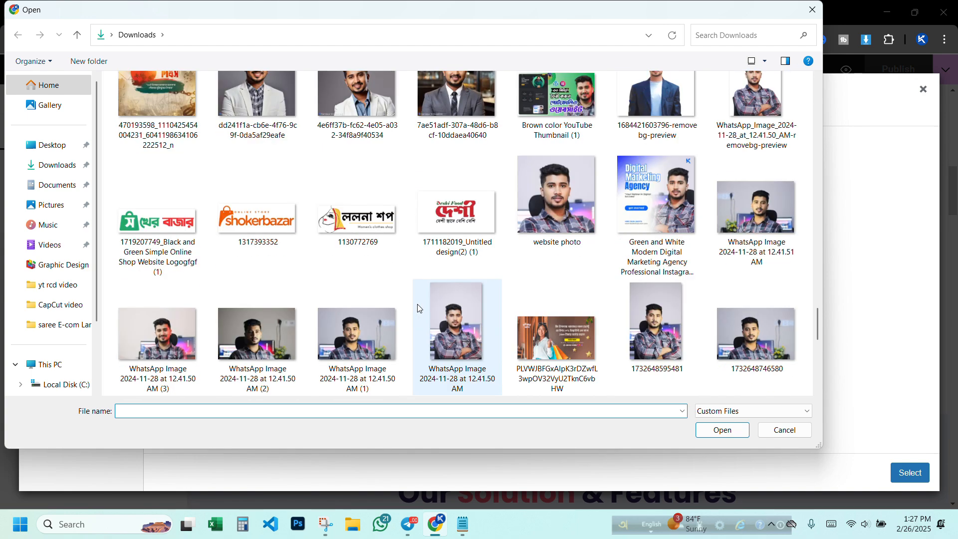
{"action": "scroll", "coordinate": [417, 305], "scroll_direction": "up", "scroll_amount": 1}
{"action": "double_click", "coordinate": [262, 122]}
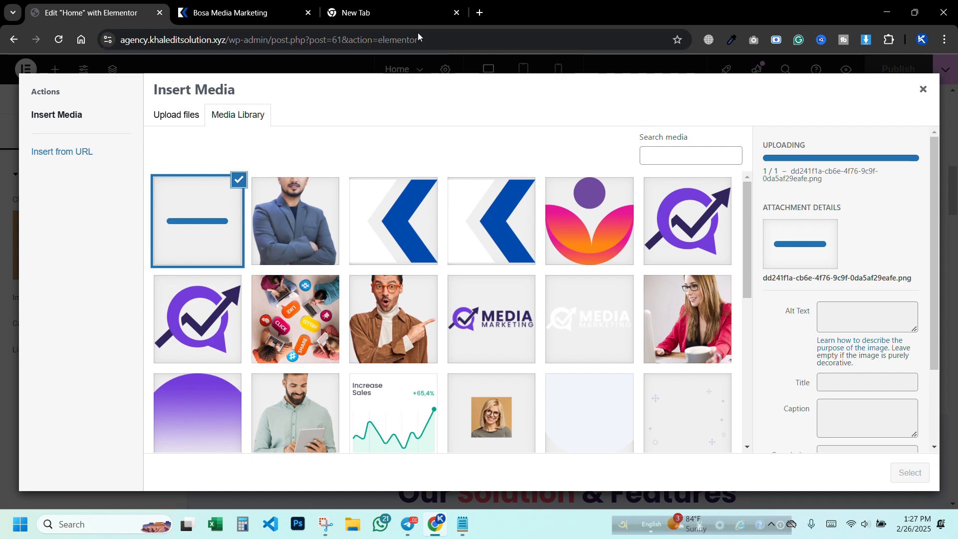
Step: Look through the live home page's sections from the hero down to the service cards and back up
{"action": "left_click", "coordinate": [220, 10]}
{"action": "scroll", "coordinate": [349, 360], "scroll_direction": "down", "scroll_amount": 10}
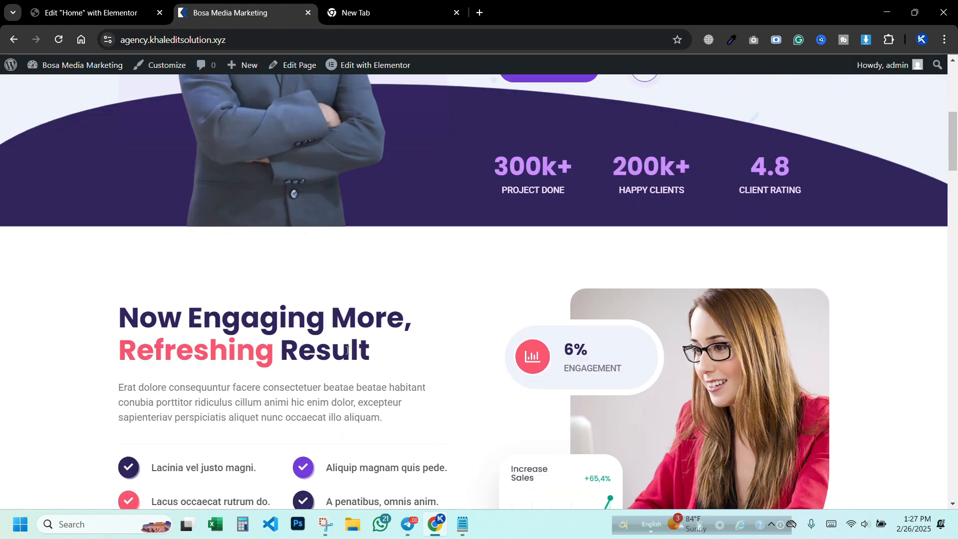
{"action": "scroll", "coordinate": [440, 339], "scroll_direction": "down", "scroll_amount": 9}
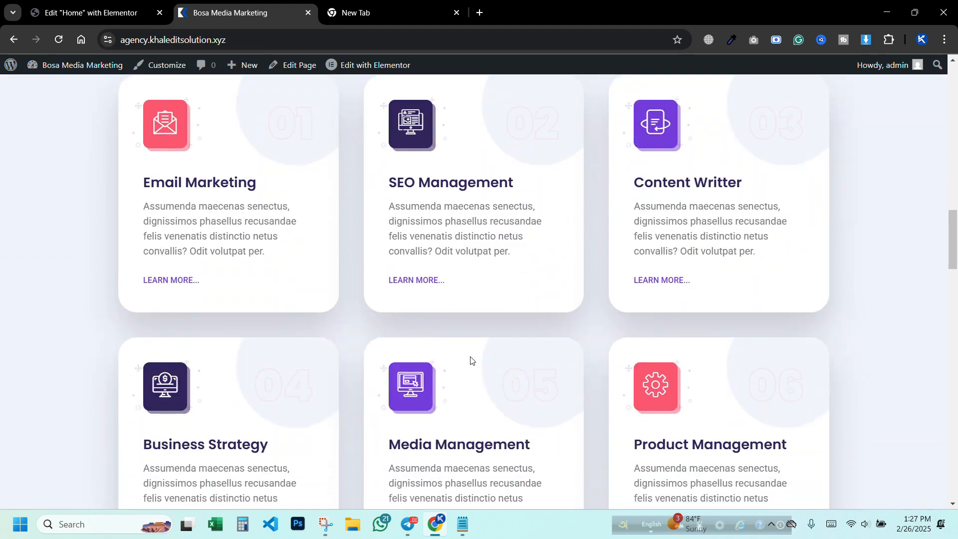
{"action": "scroll", "coordinate": [489, 355], "scroll_direction": "down", "scroll_amount": 5}
{"action": "scroll", "coordinate": [493, 358], "scroll_direction": "up", "scroll_amount": 15}
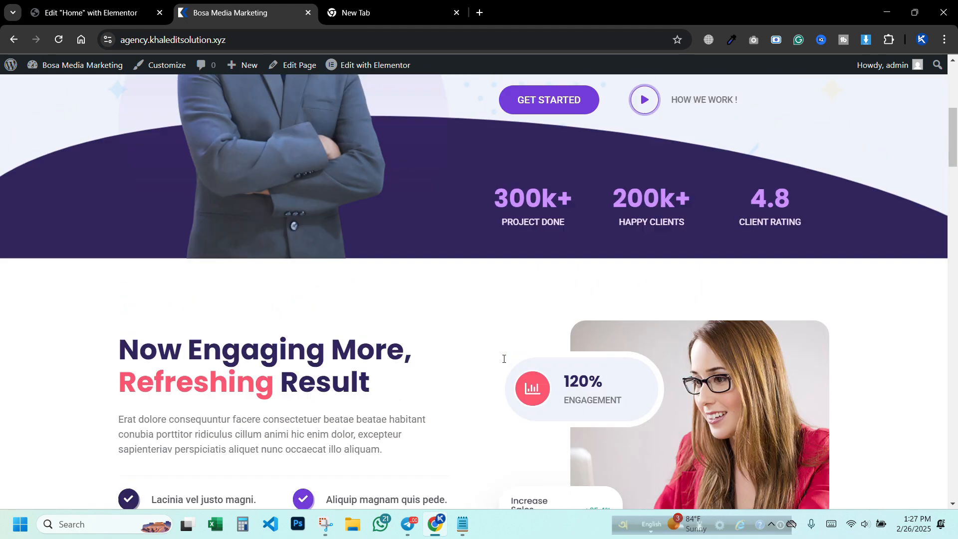
{"action": "scroll", "coordinate": [504, 359], "scroll_direction": "up", "scroll_amount": 6}
Step: Return to the editor and insert the uploaded portrait as the CEO's photo
{"action": "left_click", "coordinate": [109, 8]}
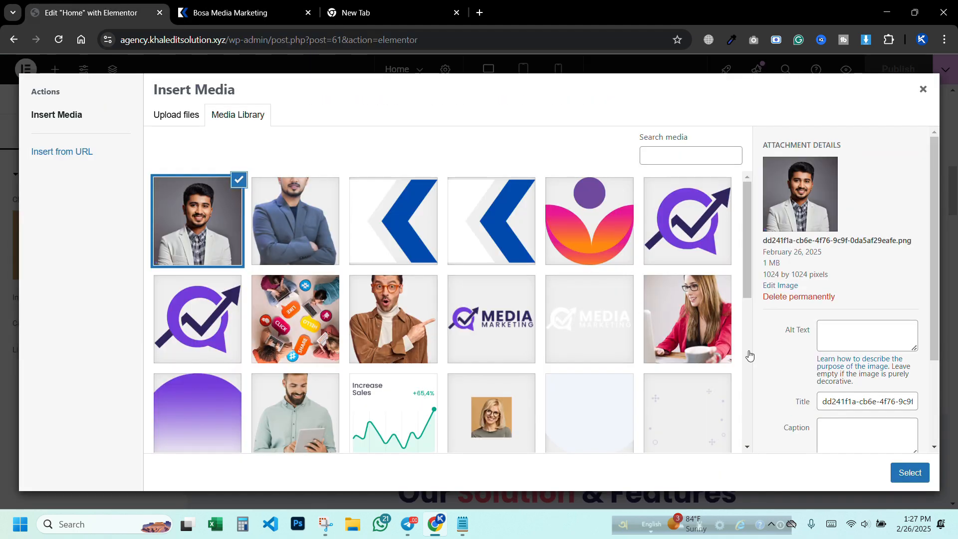
{"action": "left_click", "coordinate": [918, 479]}
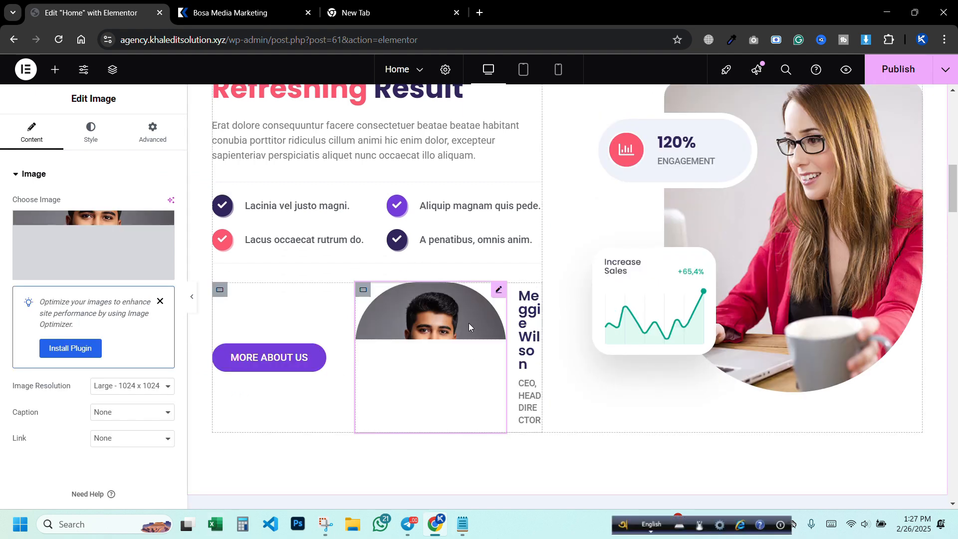
Step: Narrow the CEO photo's column to make room for the name and set the image width to 79%
{"action": "left_click", "coordinate": [91, 132]}
{"action": "left_click_drag", "start_coordinate": [131, 248], "coordinate": [47, 257]}
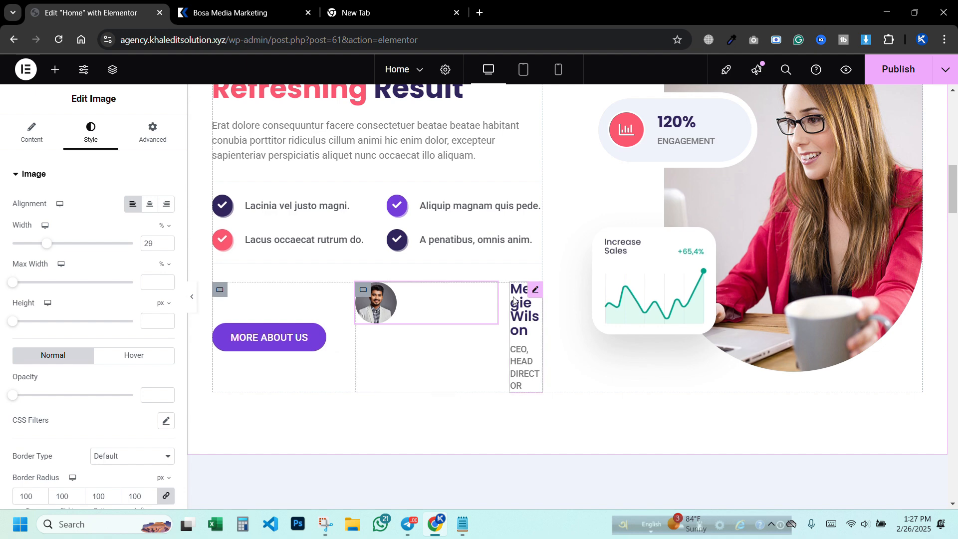
{"action": "left_click_drag", "start_coordinate": [498, 305], "coordinate": [401, 310]}
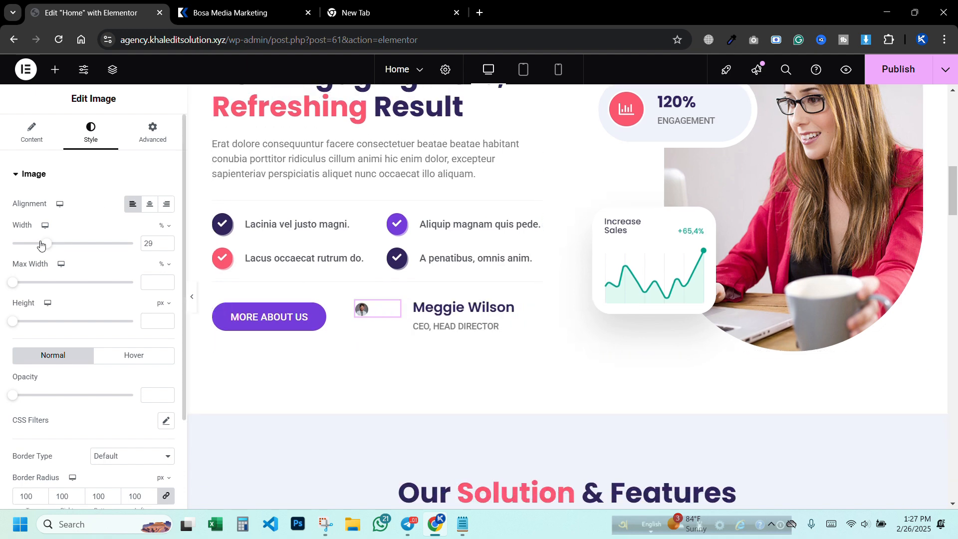
{"action": "left_click_drag", "start_coordinate": [43, 246], "coordinate": [104, 255]}
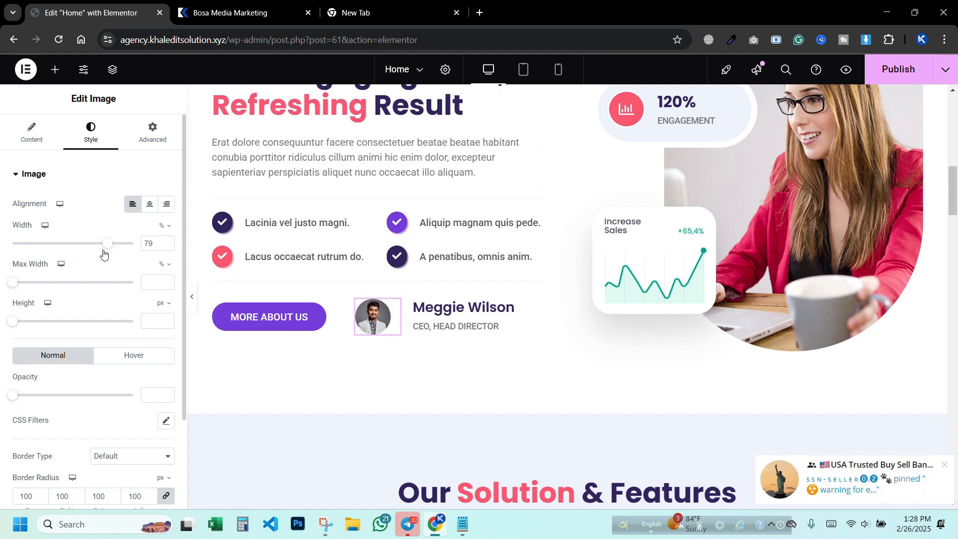
Step: Replace the name in the CEO heading's title with the new director's full name and open its subtitle settings
{"action": "left_click", "coordinate": [498, 310]}
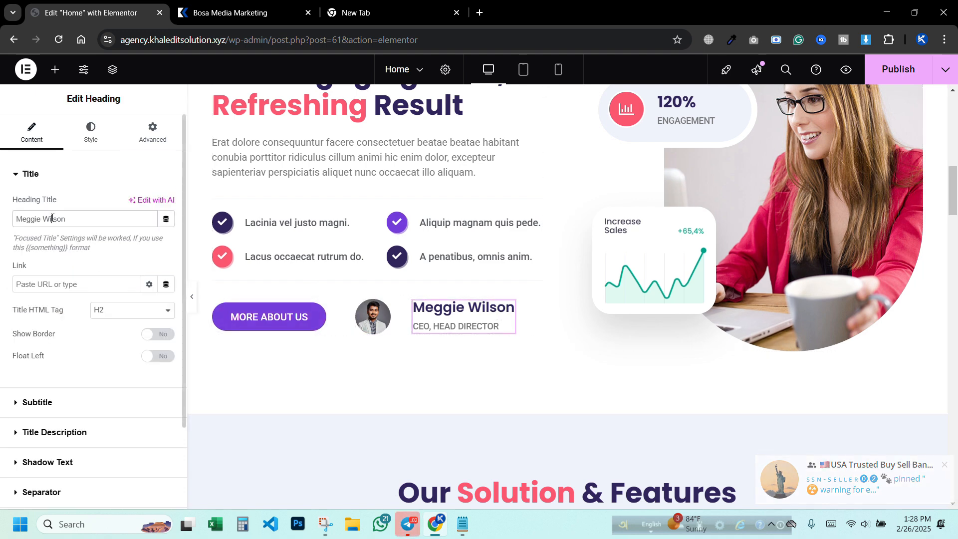
{"action": "triple_click", "coordinate": [52, 219]}
{"action": "type", "text": "K"}
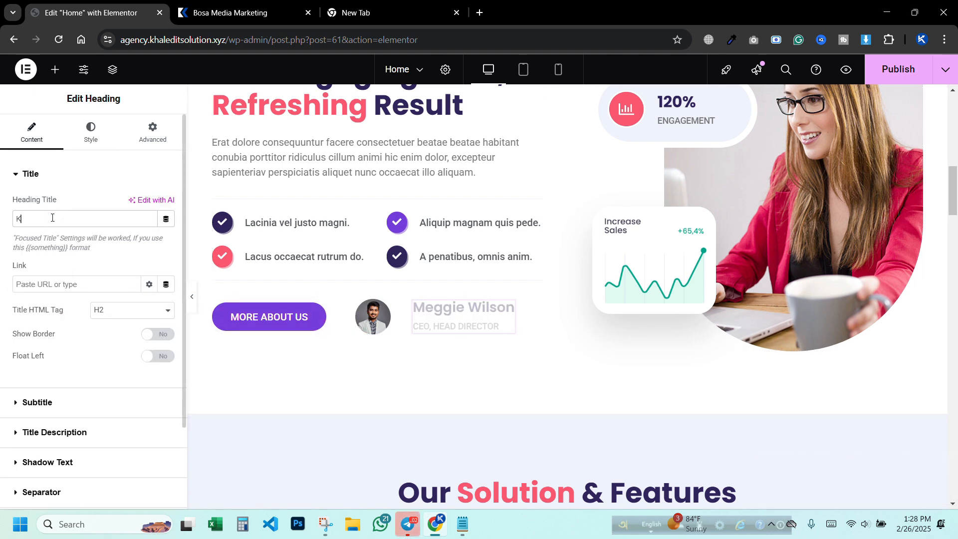
{"action": "type", "text": "haled Masud"}
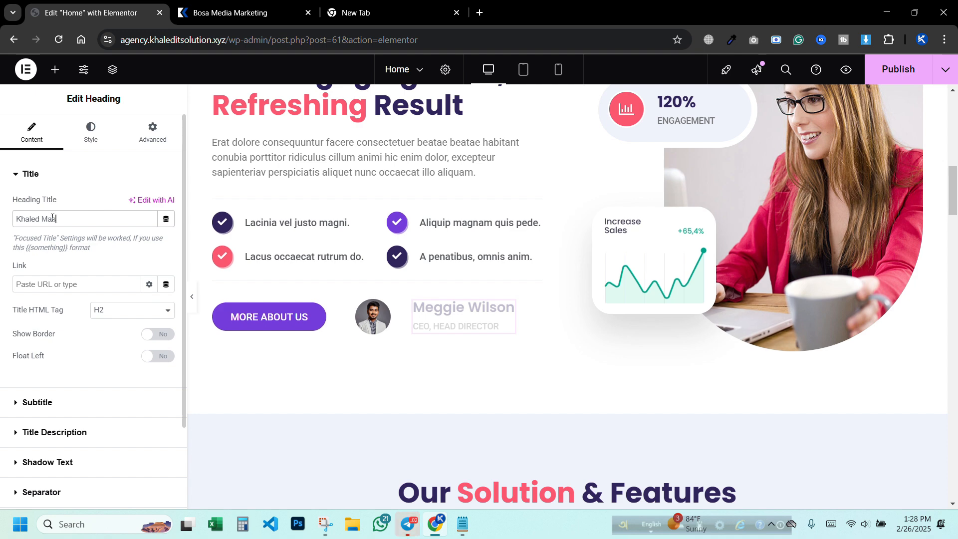
{"action": "left_click", "coordinate": [89, 405]}
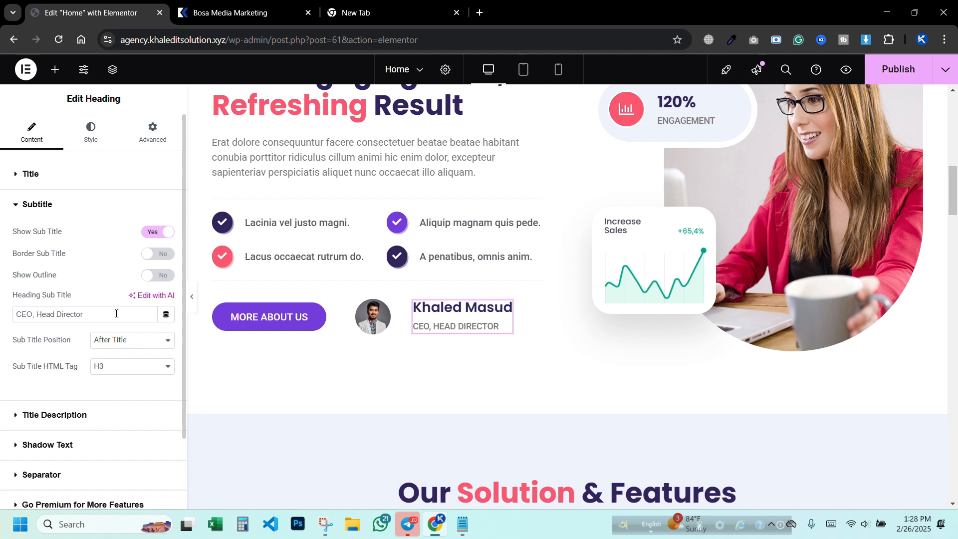
Step: Publish the Home page with the updated CEO photo and name
{"action": "left_click", "coordinate": [904, 70]}
{"action": "scroll", "coordinate": [795, 188], "scroll_direction": "up", "scroll_amount": 4}
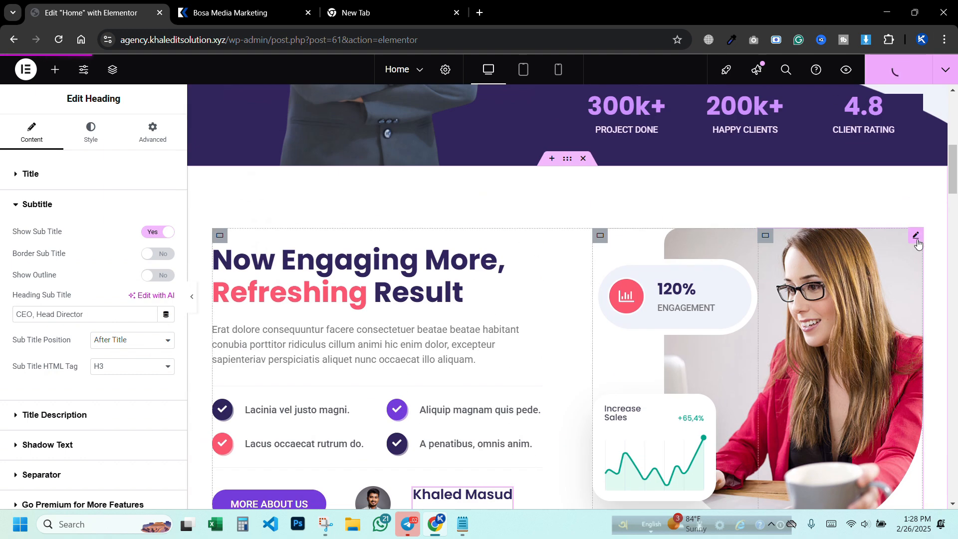
Step: Browse the media library for a replacement for the Refreshing Result section's large photo, then close it without choosing one
{"action": "left_click", "coordinate": [917, 236]}
{"action": "scroll", "coordinate": [855, 284], "scroll_direction": "down", "scroll_amount": 1}
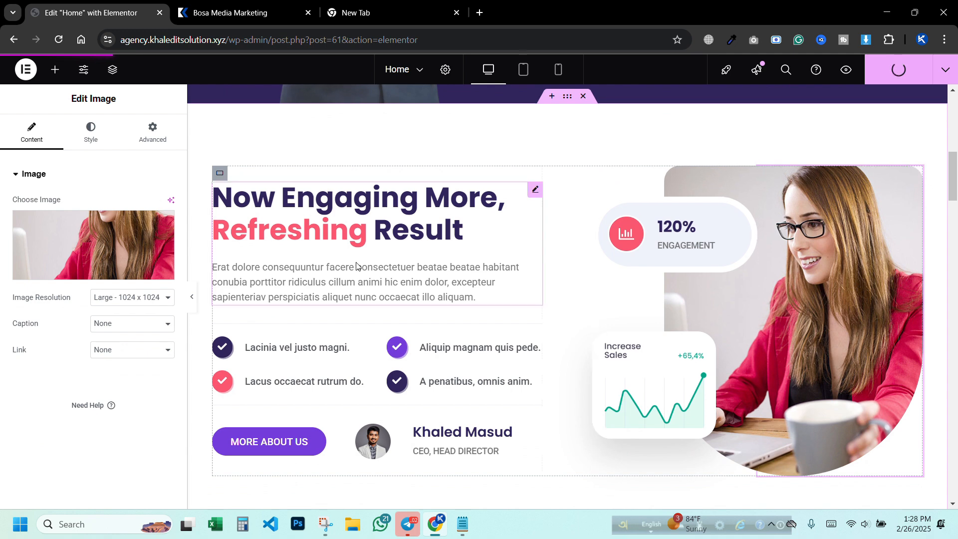
{"action": "scroll", "coordinate": [894, 239], "scroll_direction": "down", "scroll_amount": 1}
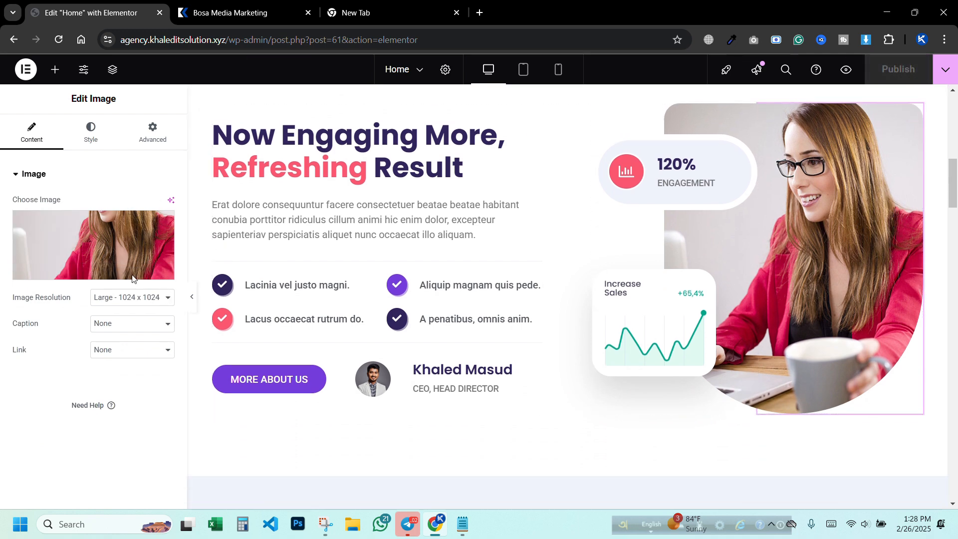
{"action": "left_click", "coordinate": [118, 257]}
{"action": "scroll", "coordinate": [739, 235], "scroll_direction": "down", "scroll_amount": 3}
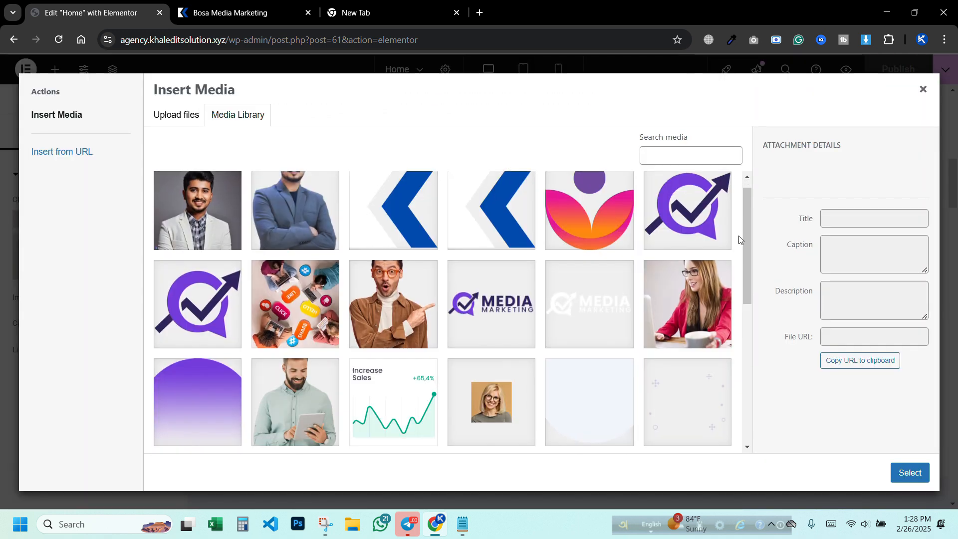
{"action": "scroll", "coordinate": [285, 173], "scroll_direction": "up", "scroll_amount": 3}
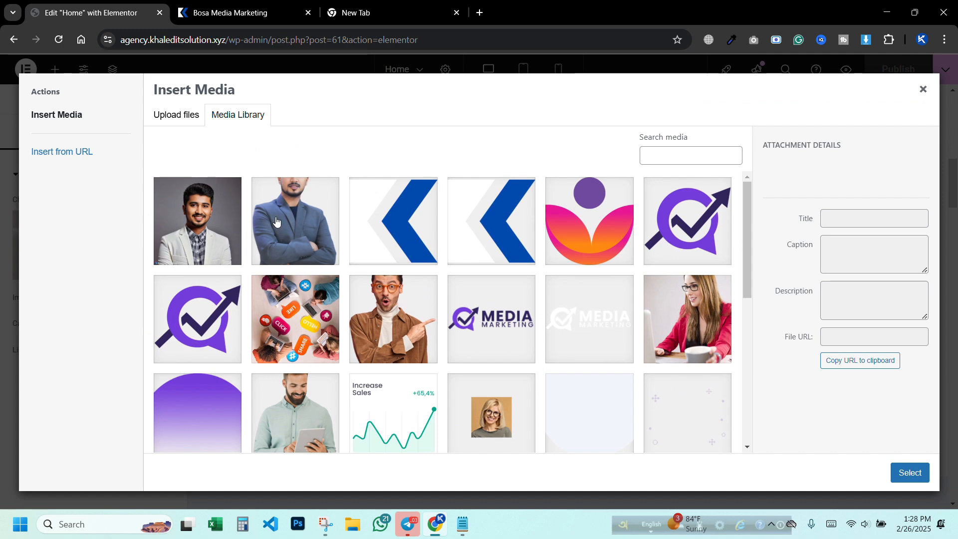
{"action": "scroll", "coordinate": [305, 258], "scroll_direction": "down", "scroll_amount": 4}
{"action": "scroll", "coordinate": [689, 181], "scroll_direction": "down", "scroll_amount": 3}
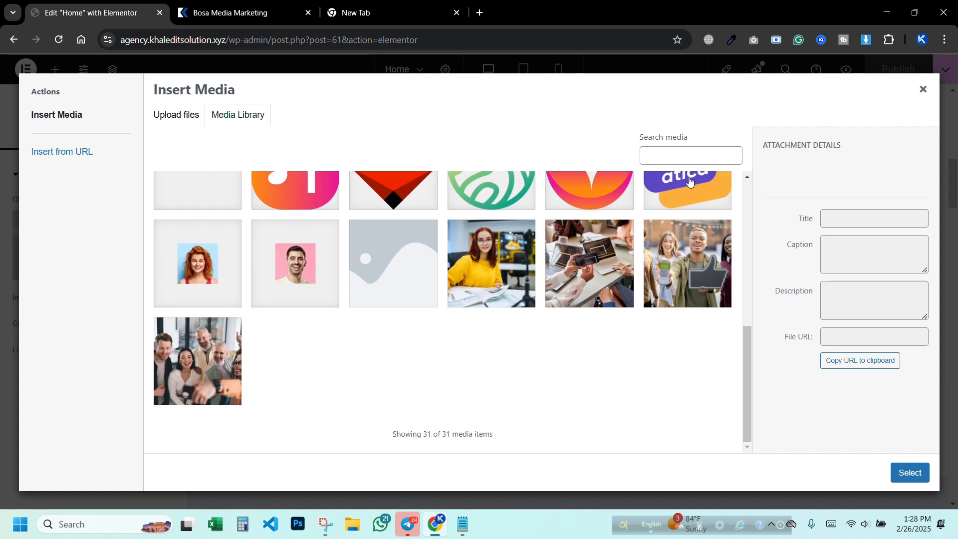
{"action": "left_click", "coordinate": [922, 91]}
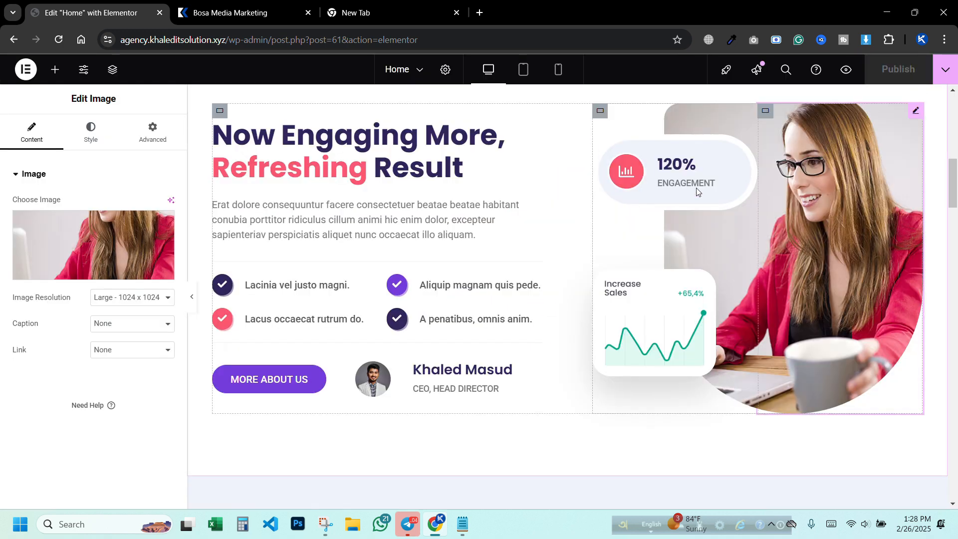
Step: Check which elements are editable, from the engagement counter and sales chart to the titles and icons of the Solution & Features cards
{"action": "left_click", "coordinate": [688, 174]}
{"action": "left_click", "coordinate": [686, 306]}
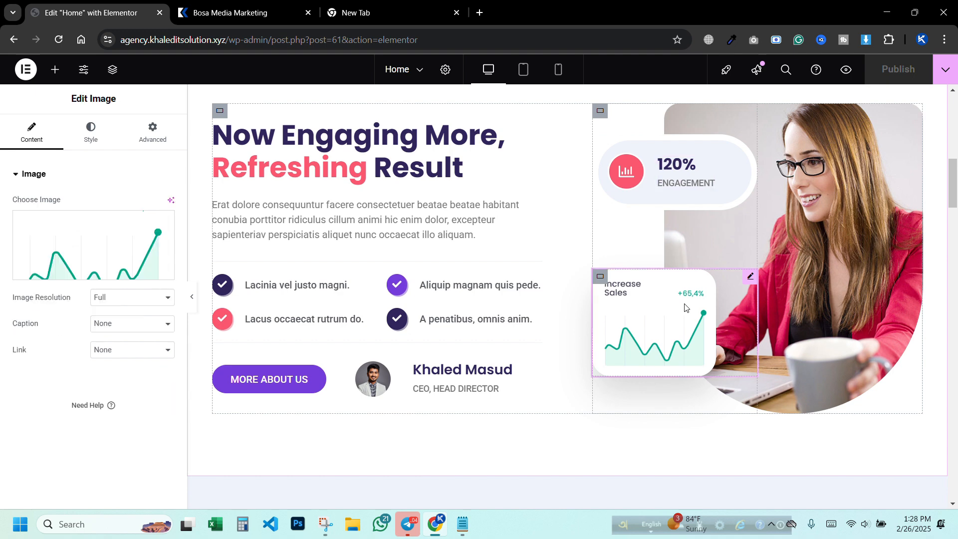
{"action": "scroll", "coordinate": [498, 325], "scroll_direction": "down", "scroll_amount": 6}
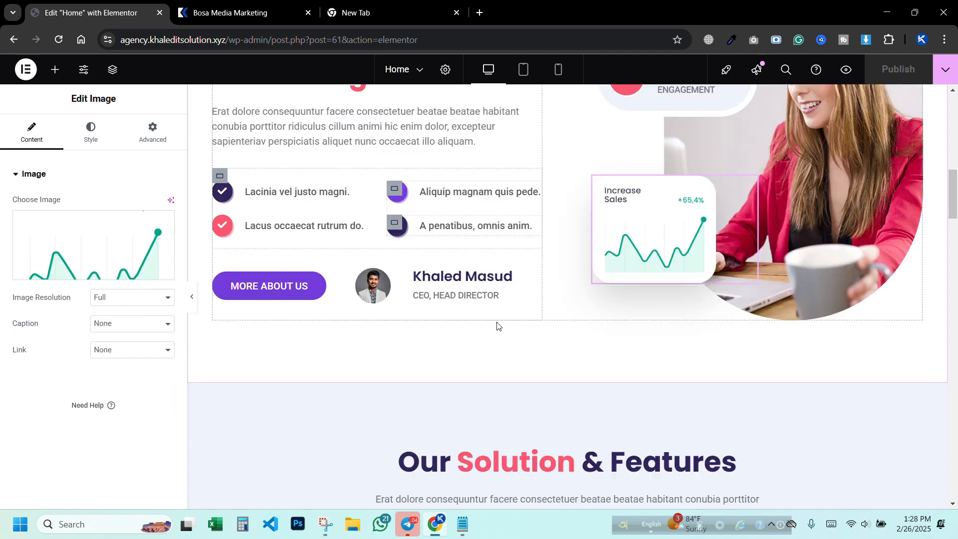
{"action": "scroll", "coordinate": [492, 255], "scroll_direction": "down", "scroll_amount": 3}
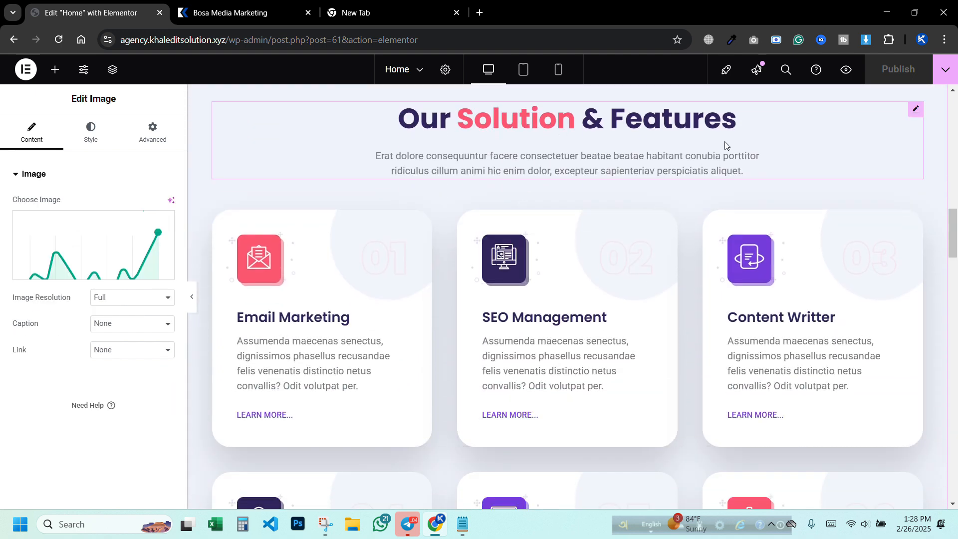
{"action": "left_click", "coordinate": [260, 325]}
{"action": "left_click", "coordinate": [593, 326]}
{"action": "left_click", "coordinate": [742, 256]}
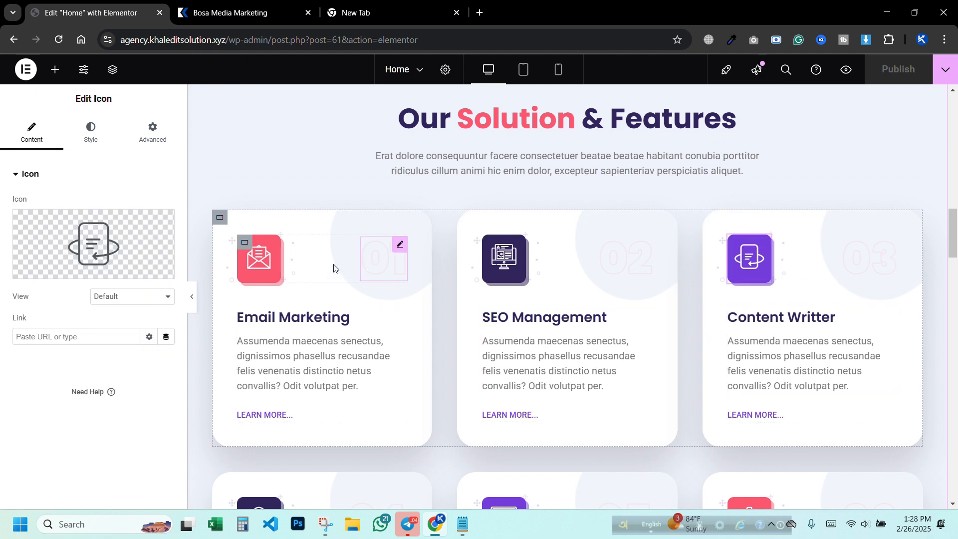
Step: Replace the Email Marketing card's envelope icon with the pie-chart icon found by searching the icon library for "Graphic"
{"action": "left_click", "coordinate": [276, 263]}
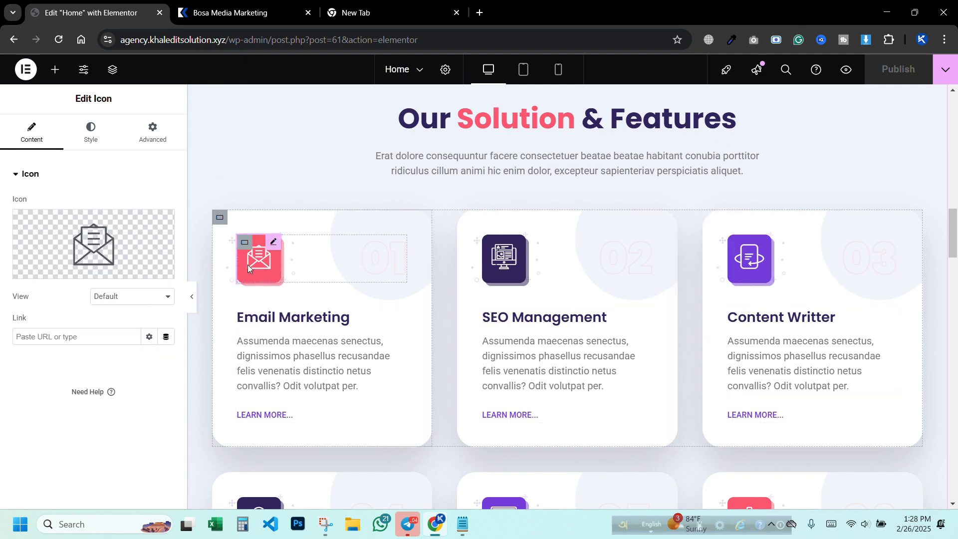
{"action": "scroll", "coordinate": [247, 265], "scroll_direction": "down", "scroll_amount": 6}
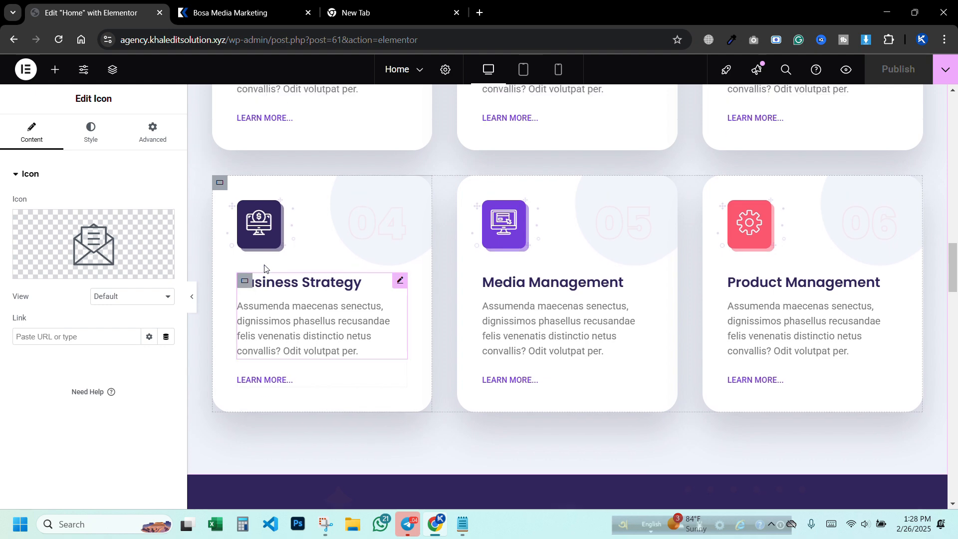
{"action": "scroll", "coordinate": [264, 269], "scroll_direction": "up", "scroll_amount": 5}
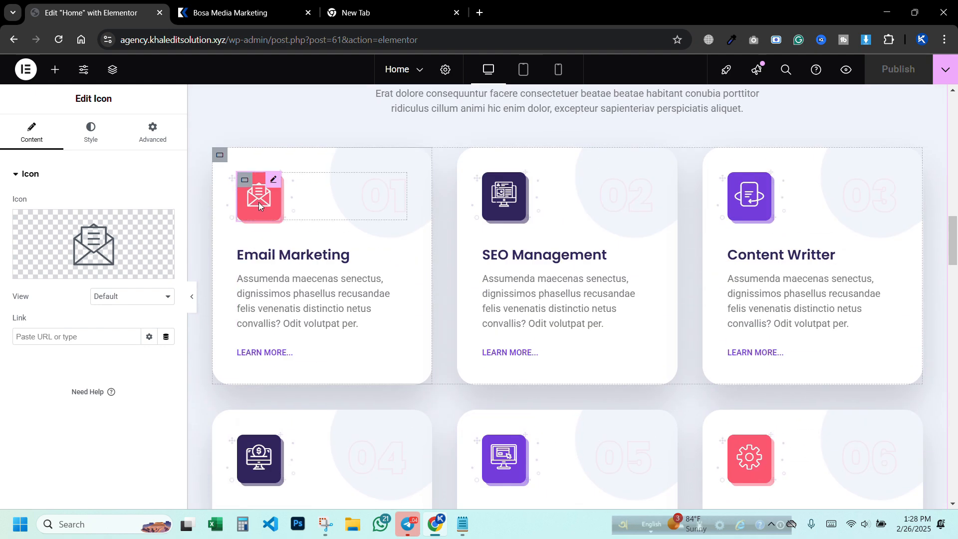
{"action": "left_click", "coordinate": [87, 232]}
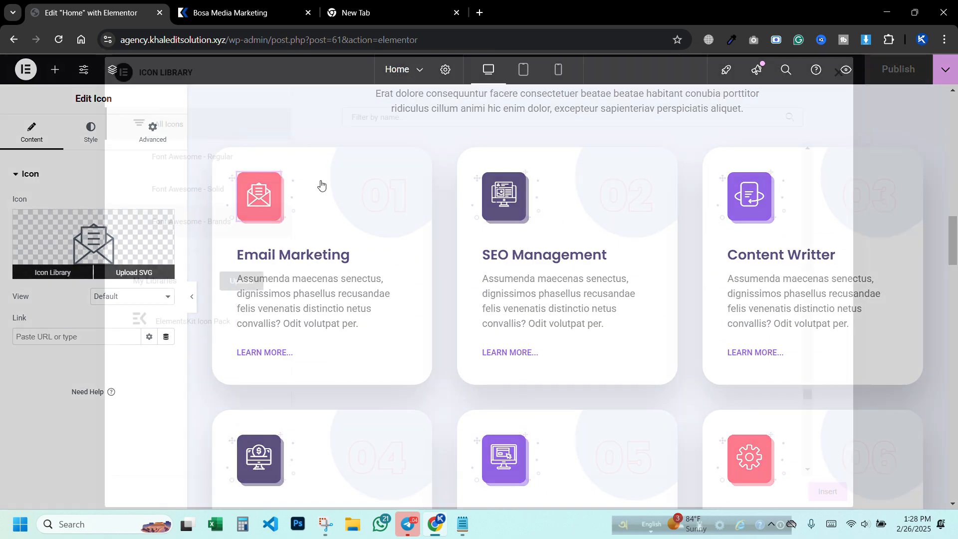
{"action": "left_click", "coordinate": [450, 121]}
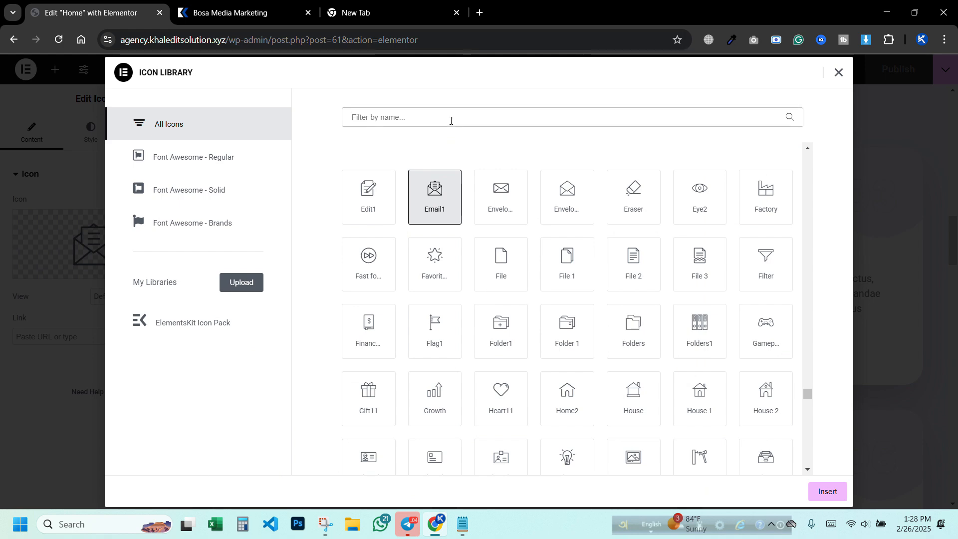
{"action": "type", "text": "Graphic"}
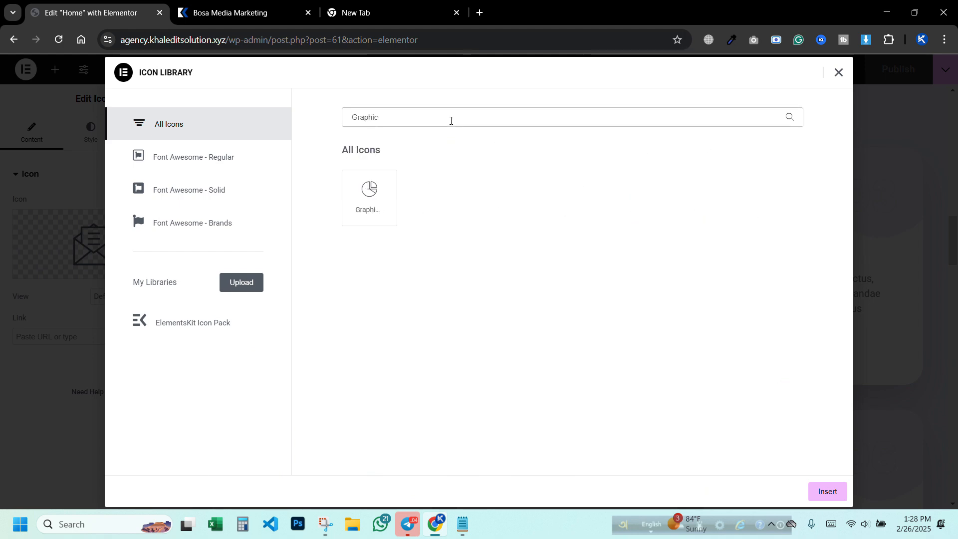
{"action": "left_click", "coordinate": [378, 197]}
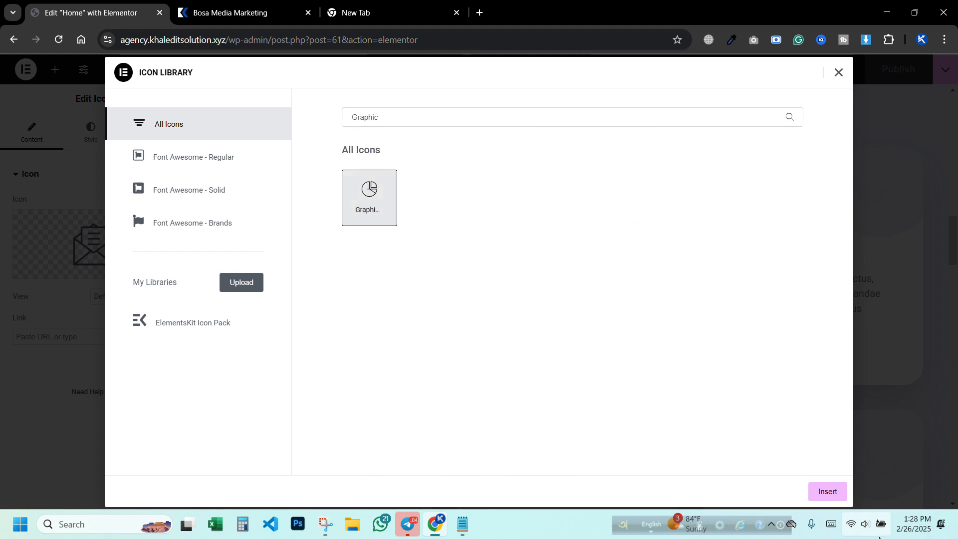
{"action": "left_click", "coordinate": [843, 492]}
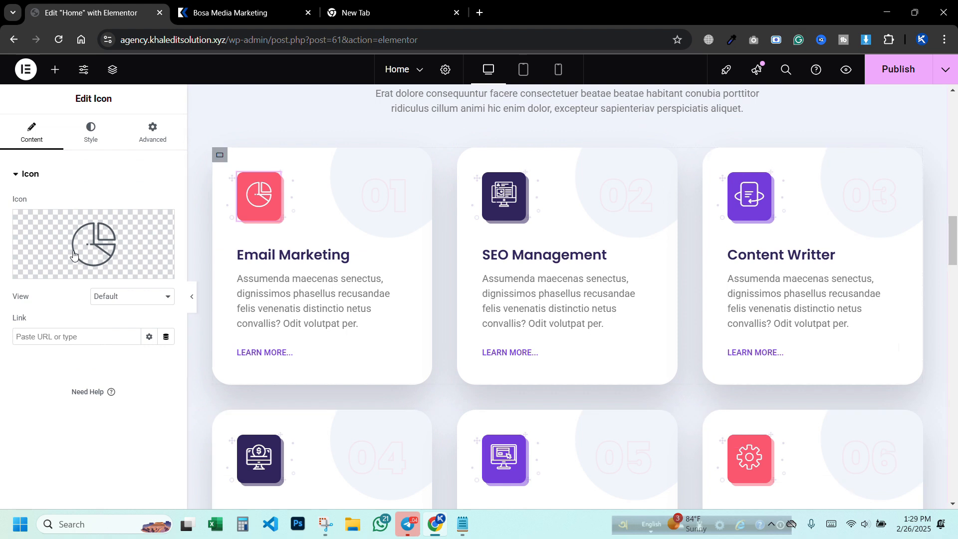
Step: Inspect the pie-chart icon's style and view options and its container's layout and background settings
{"action": "left_click", "coordinate": [90, 133]}
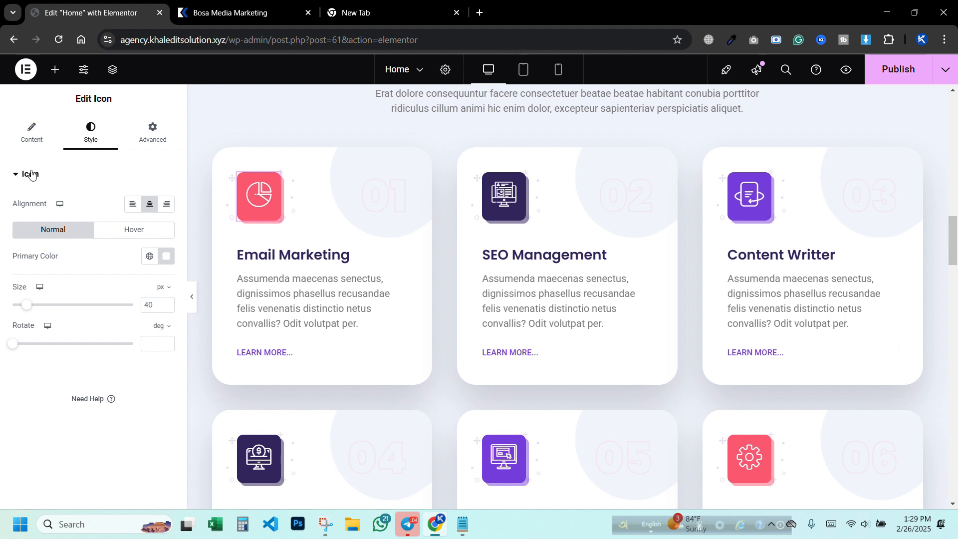
{"action": "left_click", "coordinate": [245, 179]}
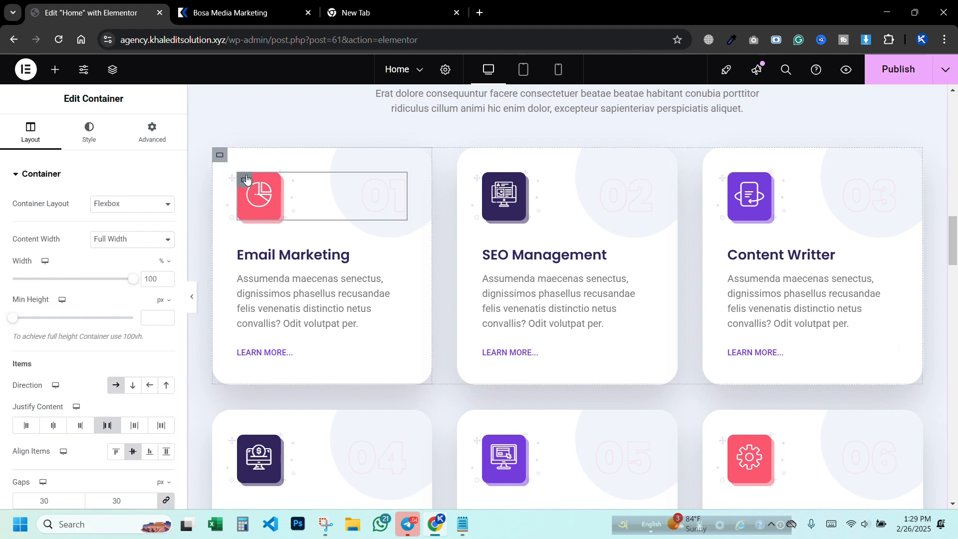
{"action": "left_click", "coordinate": [81, 146]}
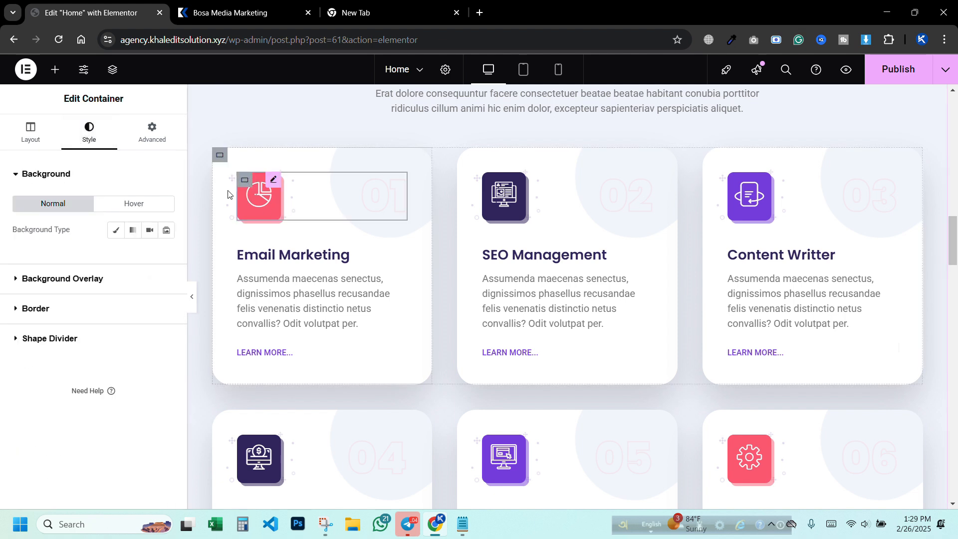
{"action": "left_click", "coordinate": [272, 182]}
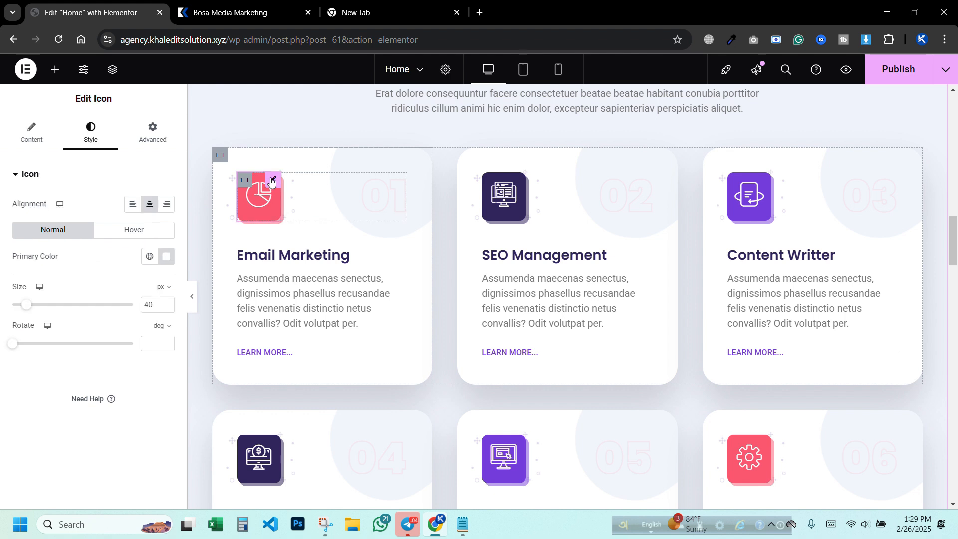
{"action": "left_click", "coordinate": [48, 141]}
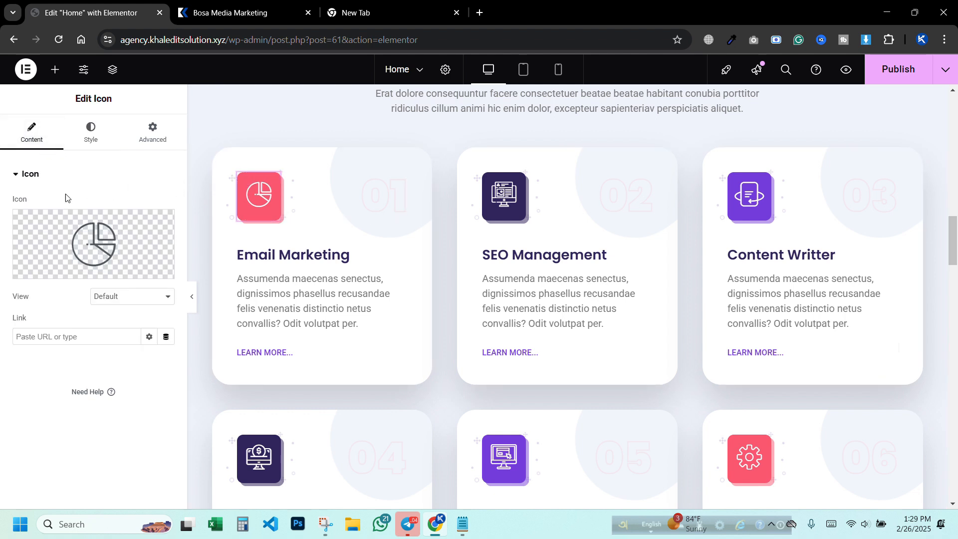
{"action": "left_click", "coordinate": [142, 302]}
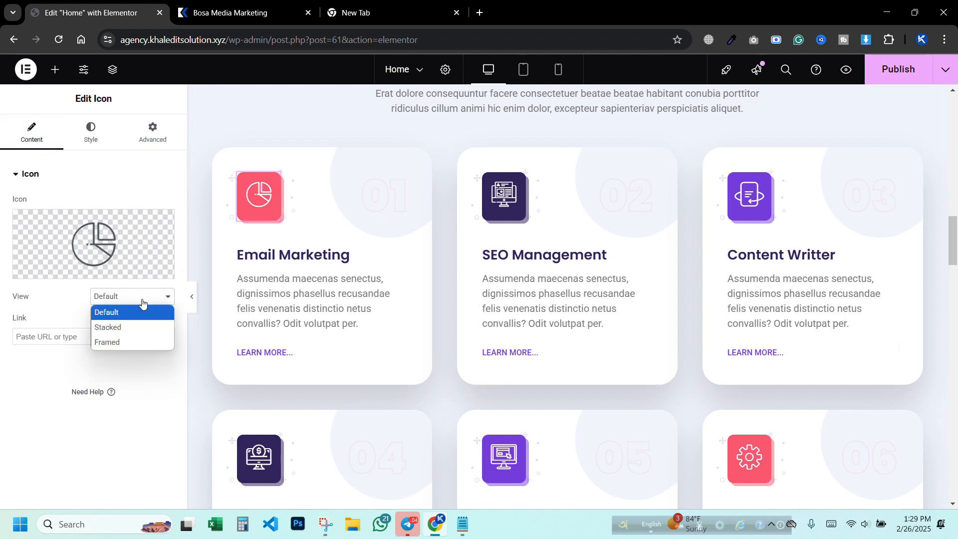
{"action": "left_click", "coordinate": [142, 302]}
Step: Try out other primary colors on the first card's icon and return it to white (#FFFFFF)
{"action": "left_click", "coordinate": [89, 141]}
{"action": "left_click", "coordinate": [166, 256]}
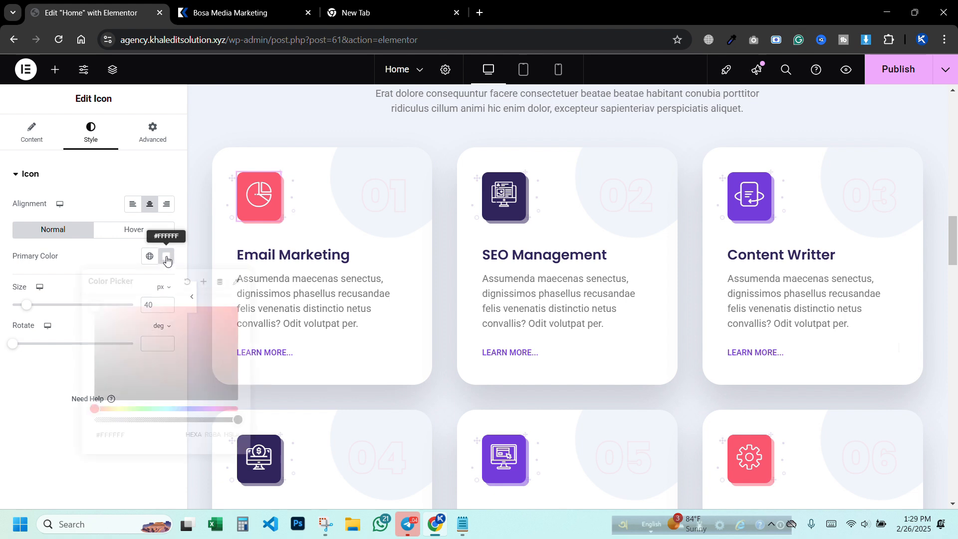
{"action": "left_click", "coordinate": [123, 308]}
{"action": "left_click_drag", "start_coordinate": [124, 308], "coordinate": [77, 279]}
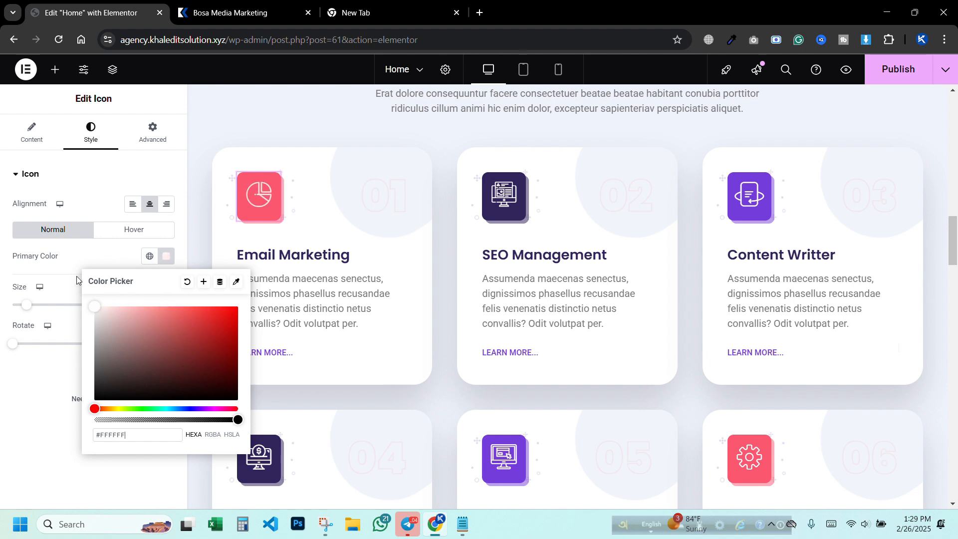
{"action": "left_click_drag", "start_coordinate": [126, 330], "coordinate": [83, 298]}
{"action": "left_click", "coordinate": [80, 182]}
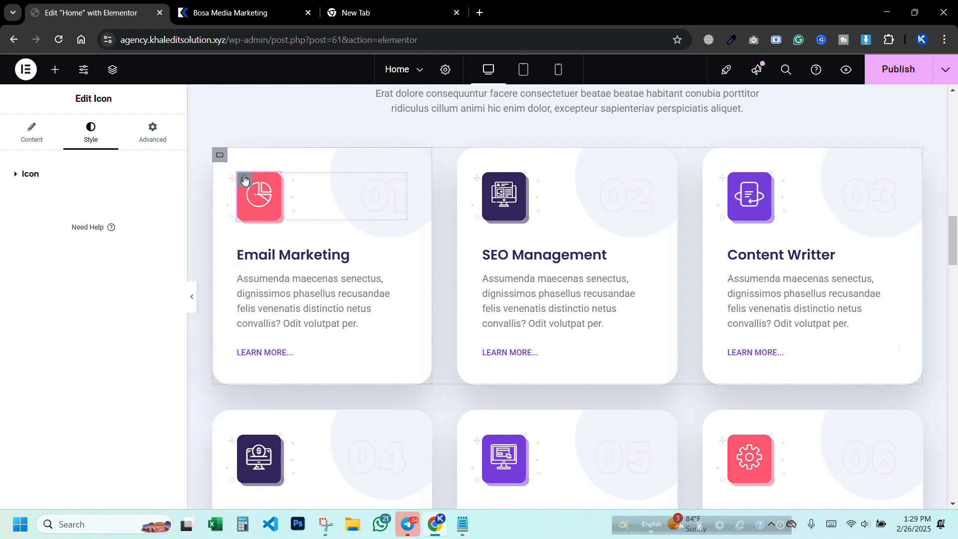
Step: Examine the first icon row's container background and overlay settings and the 01 and 02 number headings
{"action": "left_click", "coordinate": [245, 180]}
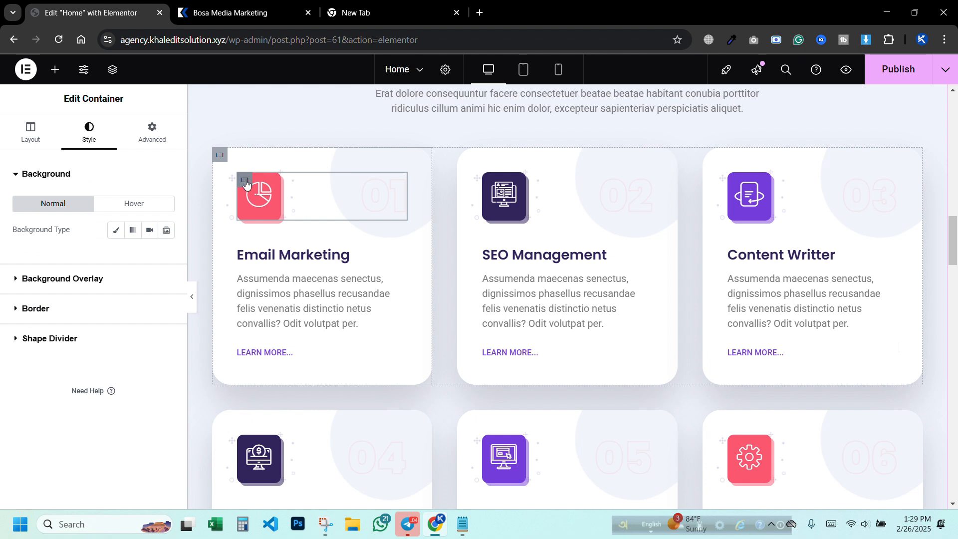
{"action": "left_click", "coordinate": [98, 279]}
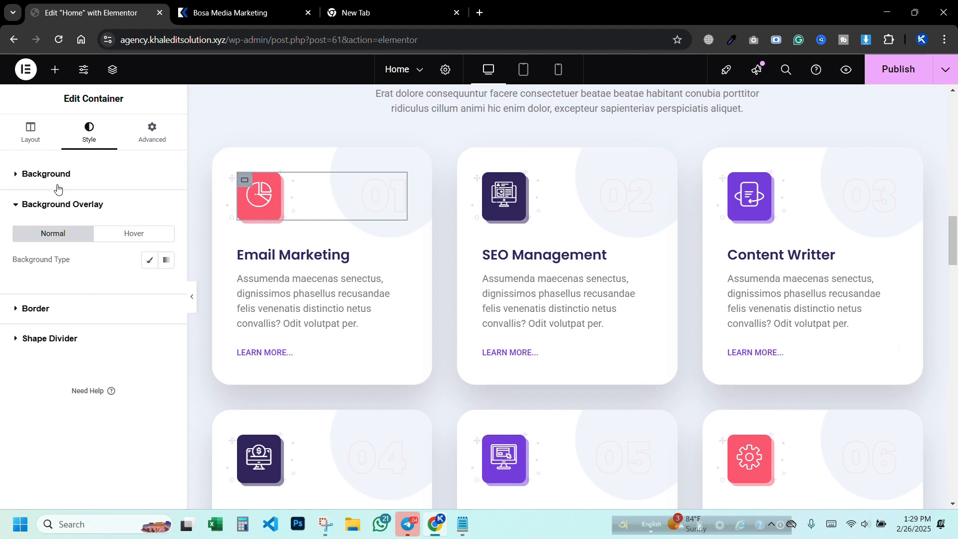
{"action": "left_click", "coordinate": [297, 195]}
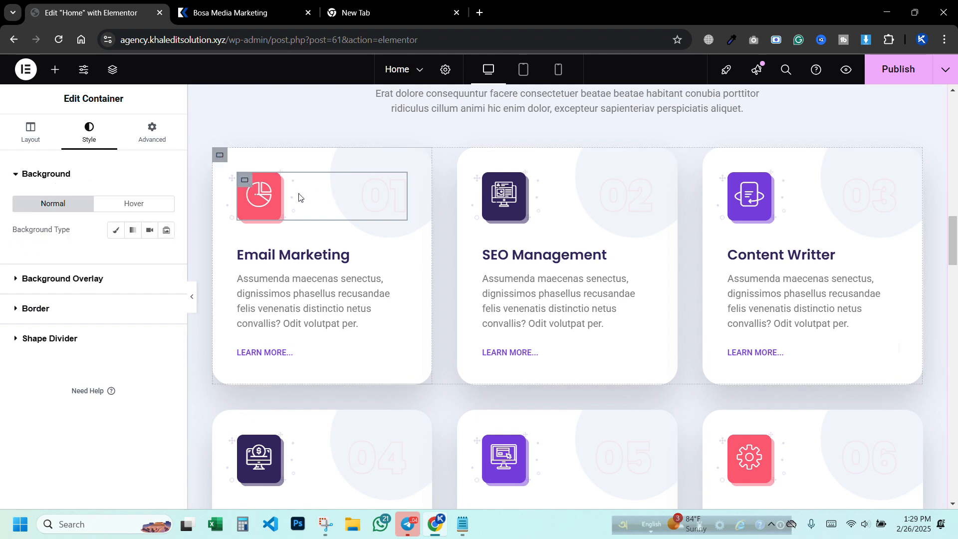
{"action": "left_click", "coordinate": [395, 188]}
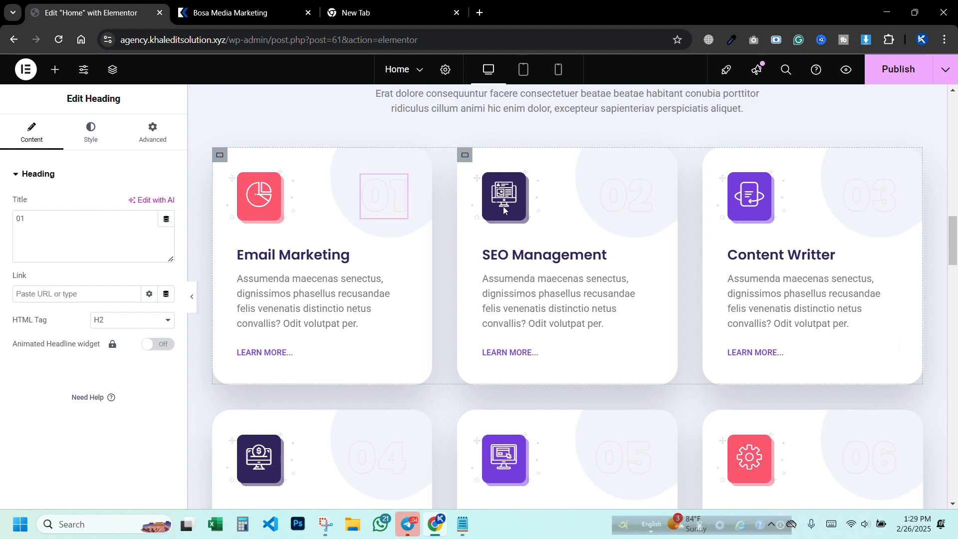
{"action": "left_click", "coordinate": [630, 199]}
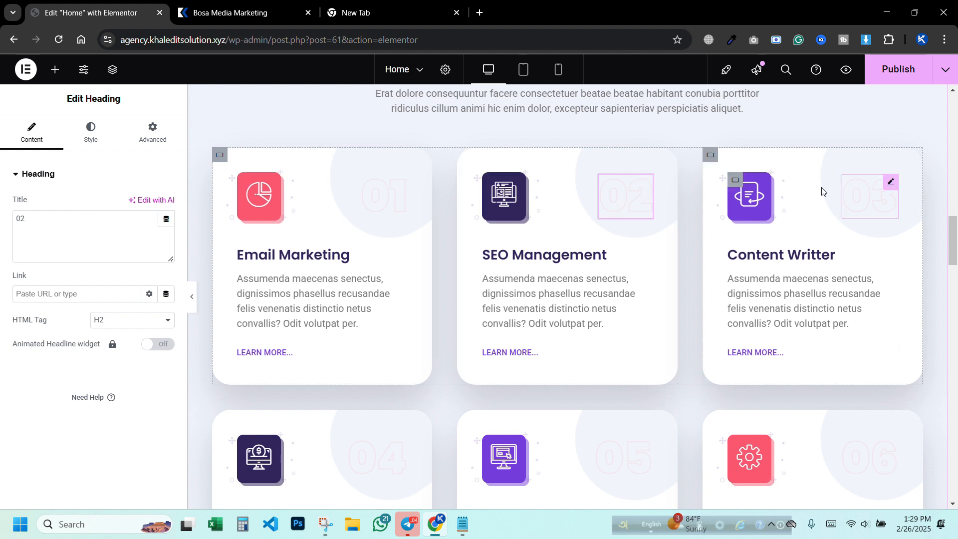
Step: Replace the Email Marketing card's heading title with "Graphci Design"
{"action": "left_click", "coordinate": [338, 265]}
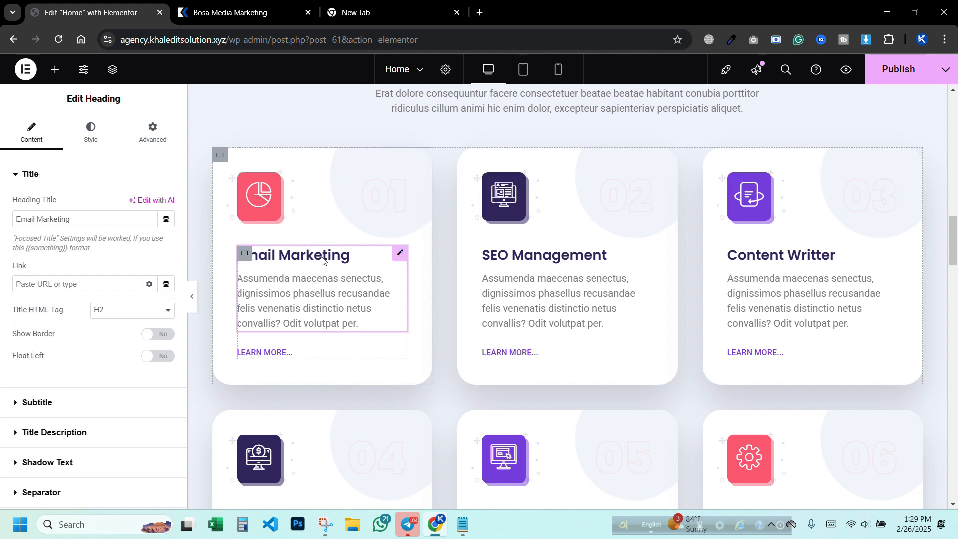
{"action": "triple_click", "coordinate": [100, 225]}
{"action": "type", "text": "Graphci Design"}
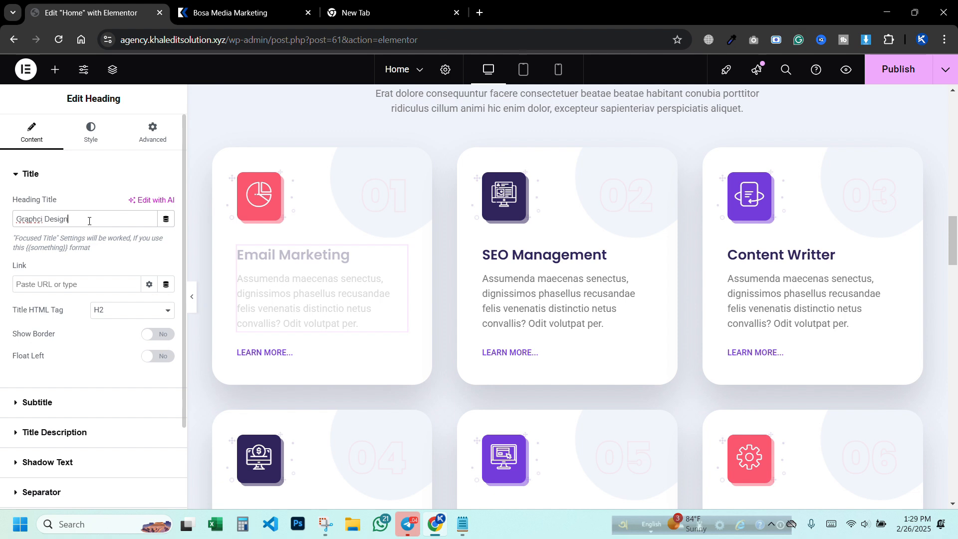
Step: Correct the first service card's heading title to "Graphic Design"
{"action": "right_click", "coordinate": [26, 218]}
{"action": "left_click", "coordinate": [64, 233]}
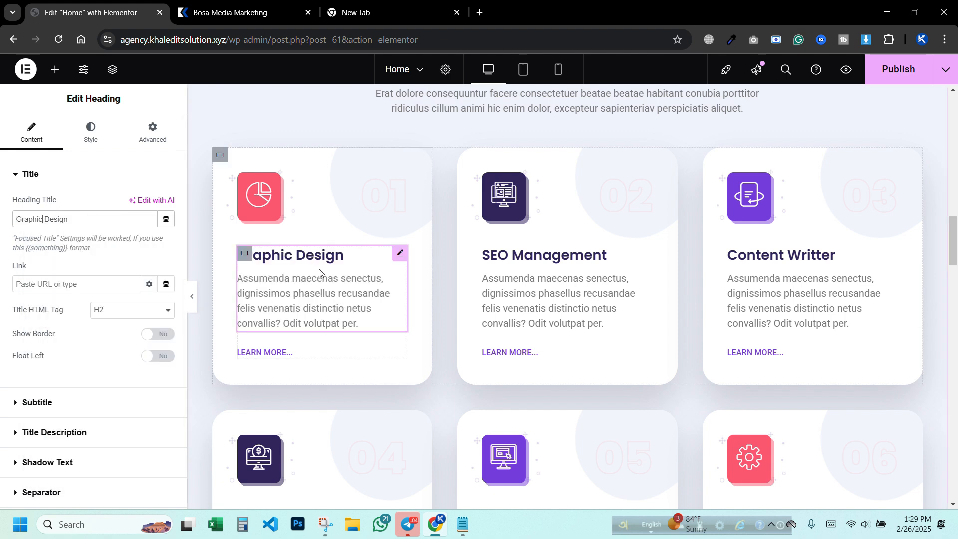
Step: Edit the image gallery of the Trusted Partners & Clients carousel and remove its existing photos
{"action": "scroll", "coordinate": [586, 250], "scroll_direction": "down", "scroll_amount": 1}
{"action": "scroll", "coordinate": [585, 250], "scroll_direction": "down", "scroll_amount": 10}
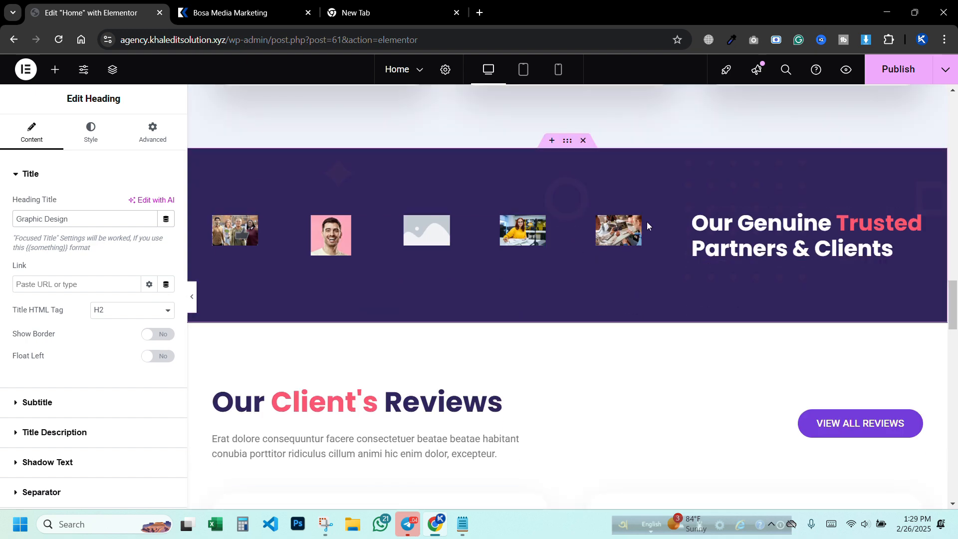
{"action": "left_click", "coordinate": [442, 239]}
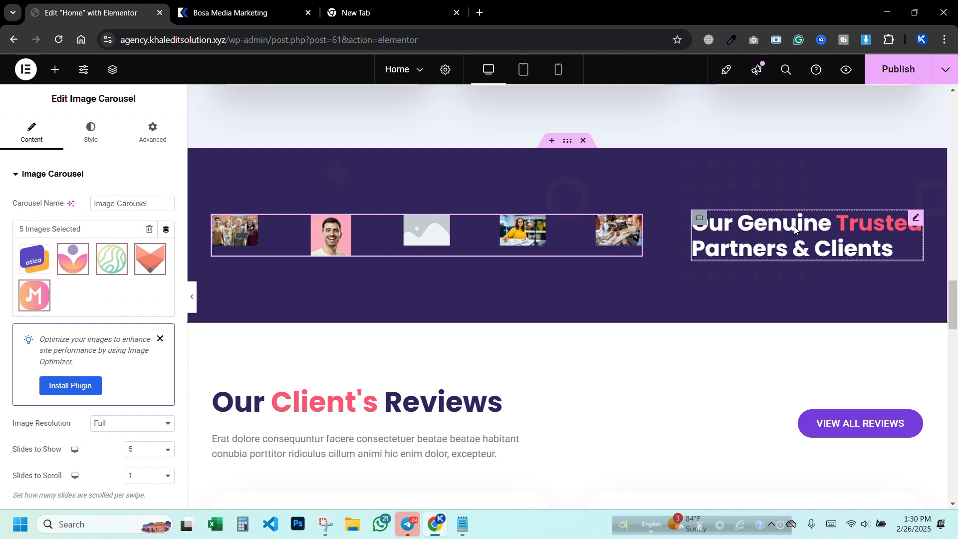
{"action": "left_click", "coordinate": [124, 290]}
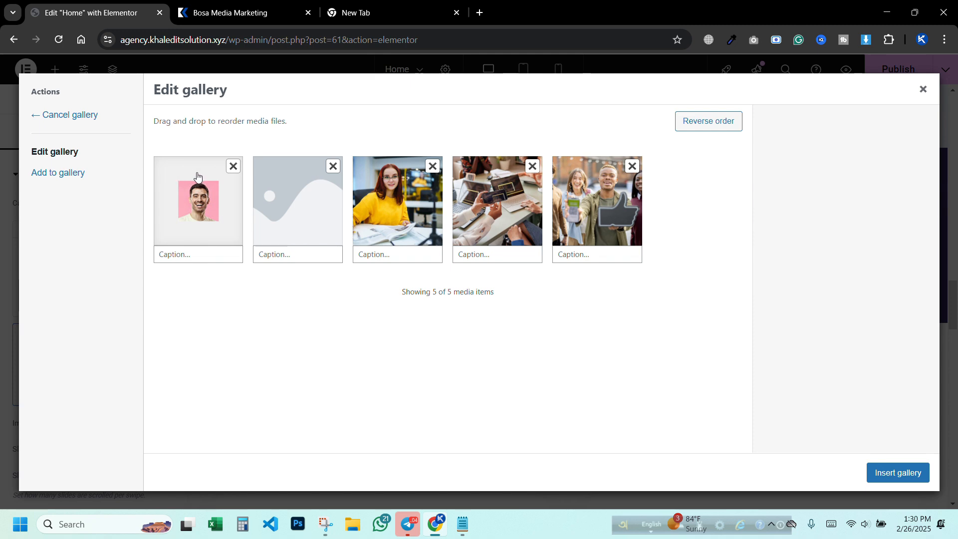
{"action": "left_click", "coordinate": [233, 166]}
{"action": "left_click", "coordinate": [234, 167]}
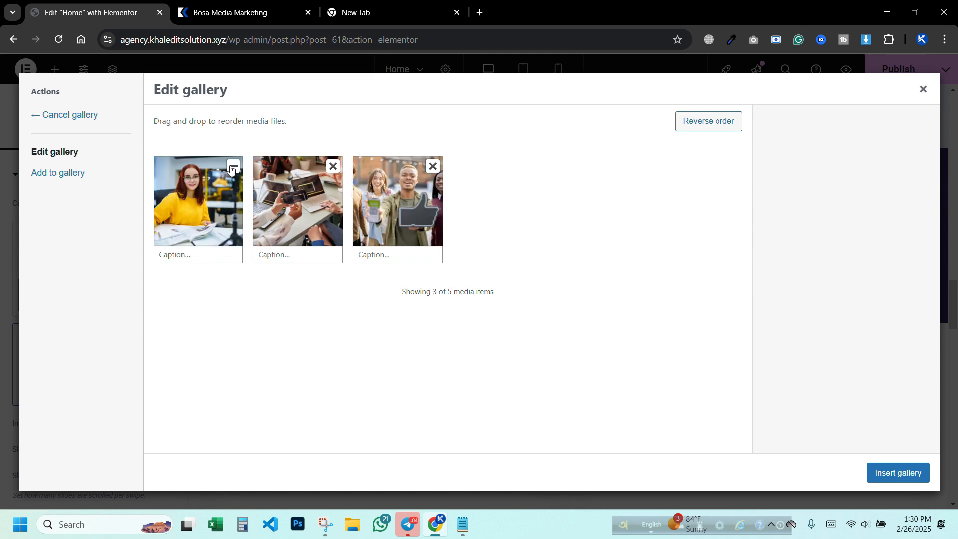
{"action": "left_click", "coordinate": [233, 167]}
{"action": "left_click", "coordinate": [232, 167]}
Step: Select the blue K logo, Media Marketing logo, purple arrow icon and the five colorful brand logos from the media library for the gallery
{"action": "left_click", "coordinate": [50, 175]}
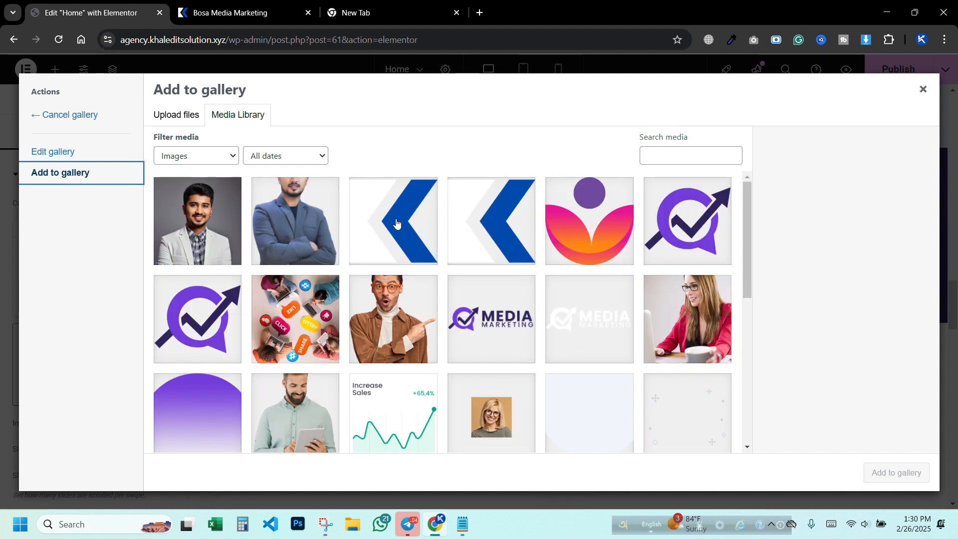
{"action": "left_click", "coordinate": [396, 223]}
{"action": "left_click", "coordinate": [495, 300]}
{"action": "left_click", "coordinate": [700, 234]}
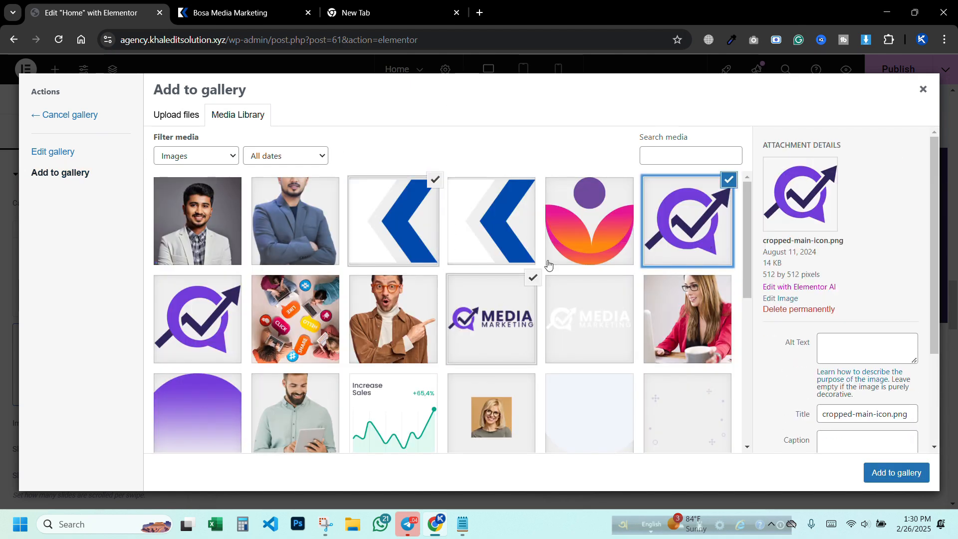
{"action": "scroll", "coordinate": [287, 320], "scroll_direction": "down", "scroll_amount": 6}
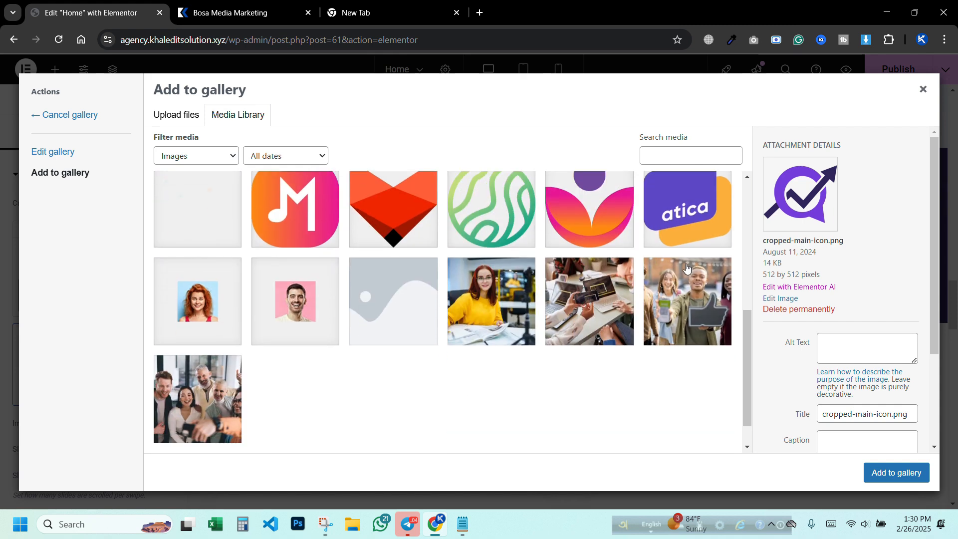
{"action": "left_click", "coordinate": [618, 230]}
{"action": "left_click", "coordinate": [687, 209]}
{"action": "left_click", "coordinate": [491, 210]}
{"action": "left_click", "coordinate": [394, 210]}
{"action": "left_click", "coordinate": [295, 209]}
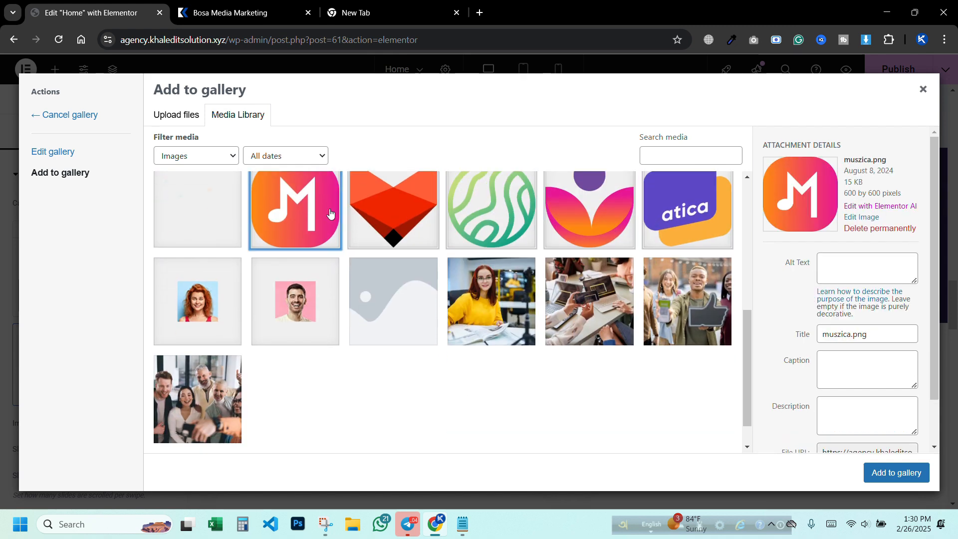
Step: Remove the blue K logos and the purple arrow icon from the media library selection
{"action": "scroll", "coordinate": [502, 281], "scroll_direction": "up", "scroll_amount": 3}
{"action": "scroll", "coordinate": [502, 281], "scroll_direction": "up", "scroll_amount": 3}
{"action": "left_click", "coordinate": [479, 226]}
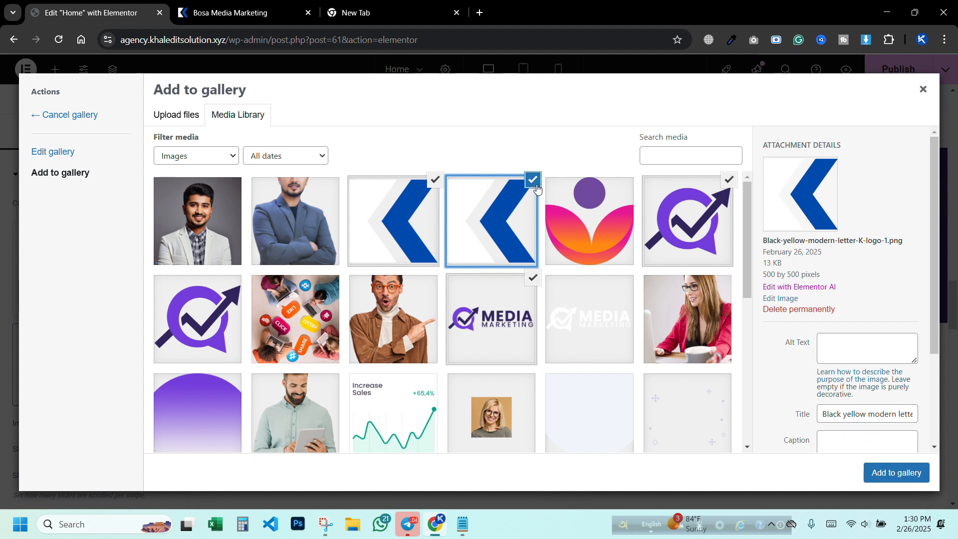
{"action": "left_click", "coordinate": [534, 180]}
{"action": "left_click", "coordinate": [438, 183]}
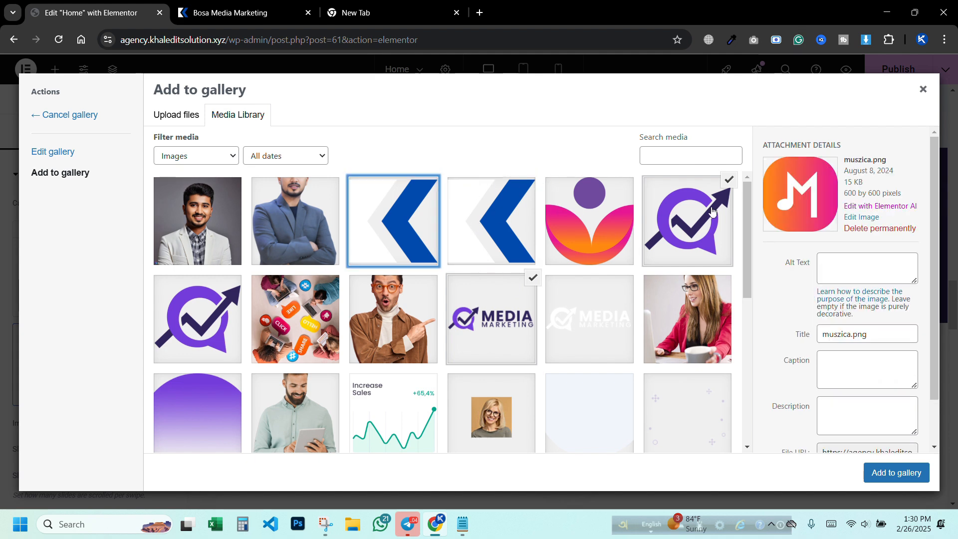
{"action": "left_click", "coordinate": [729, 182]}
Step: Insert the selected logos as the carousel's gallery and publish the page
{"action": "scroll", "coordinate": [623, 289], "scroll_direction": "down", "scroll_amount": 4}
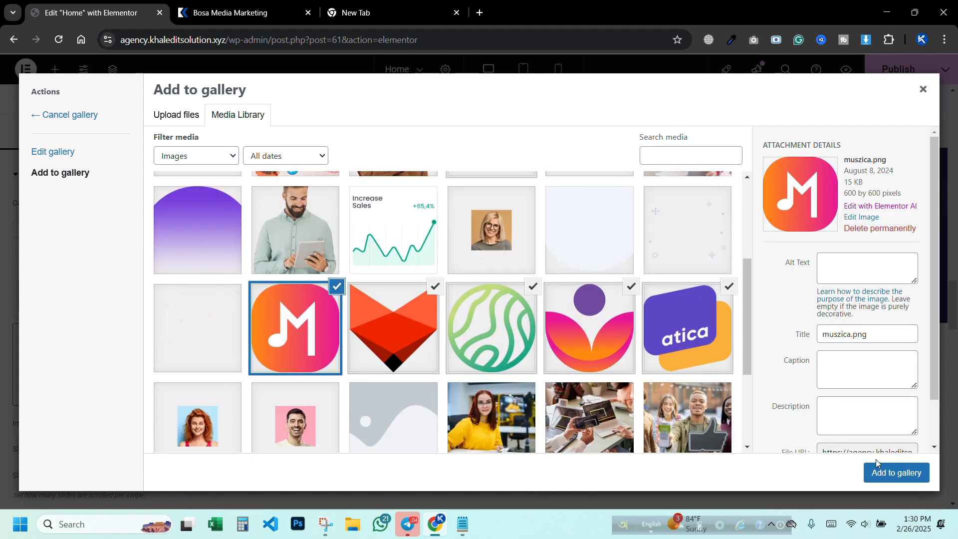
{"action": "left_click", "coordinate": [886, 474]}
{"action": "left_click", "coordinate": [887, 474]}
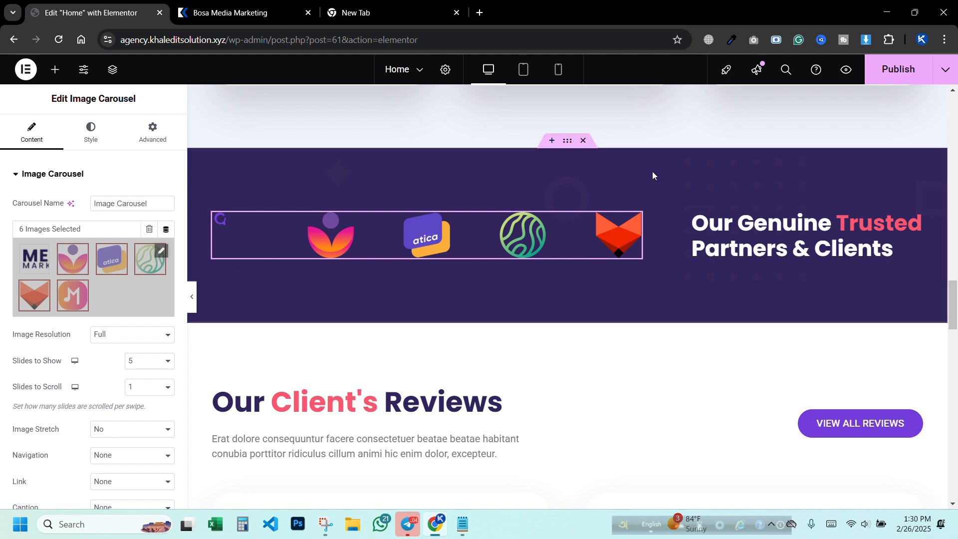
{"action": "left_click", "coordinate": [881, 72]}
{"action": "scroll", "coordinate": [704, 280], "scroll_direction": "down", "scroll_amount": 5}
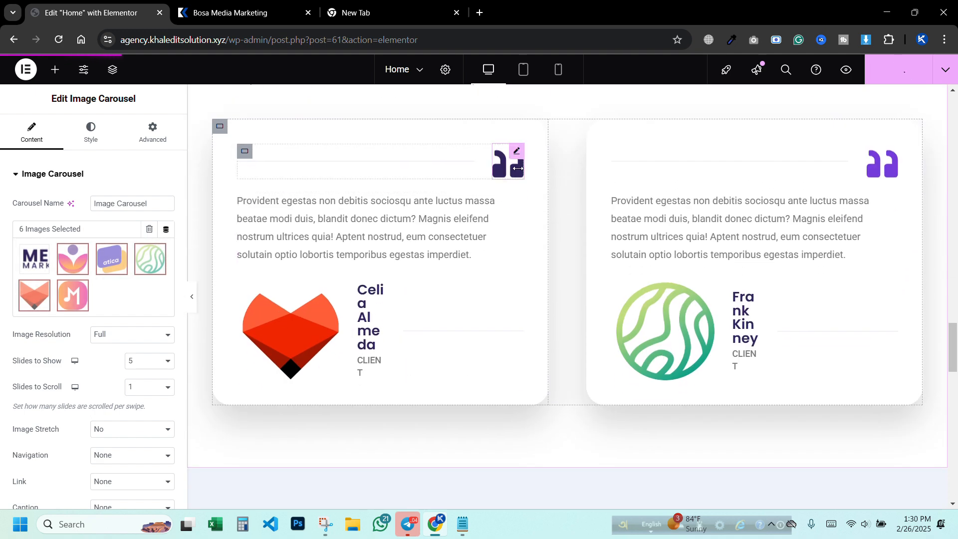
{"action": "left_click", "coordinate": [253, 334]}
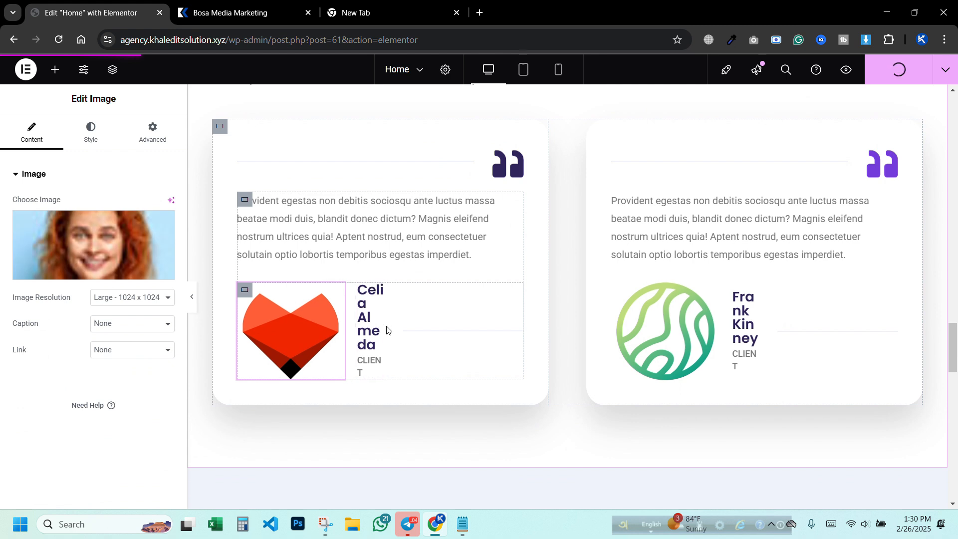
{"action": "mouse_move", "coordinate": [384, 329]}
{"action": "left_mouse_down"}
{"action": "mouse_move", "coordinate": [445, 327]}
{"action": "mouse_move", "coordinate": [369, 327]}
{"action": "left_mouse_up"}
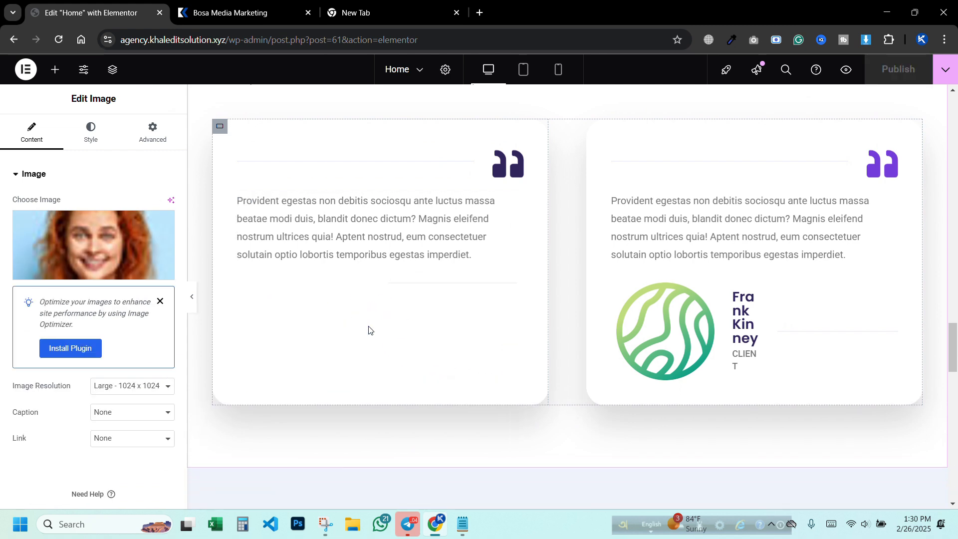
{"action": "key", "text": "ctrl+z"}
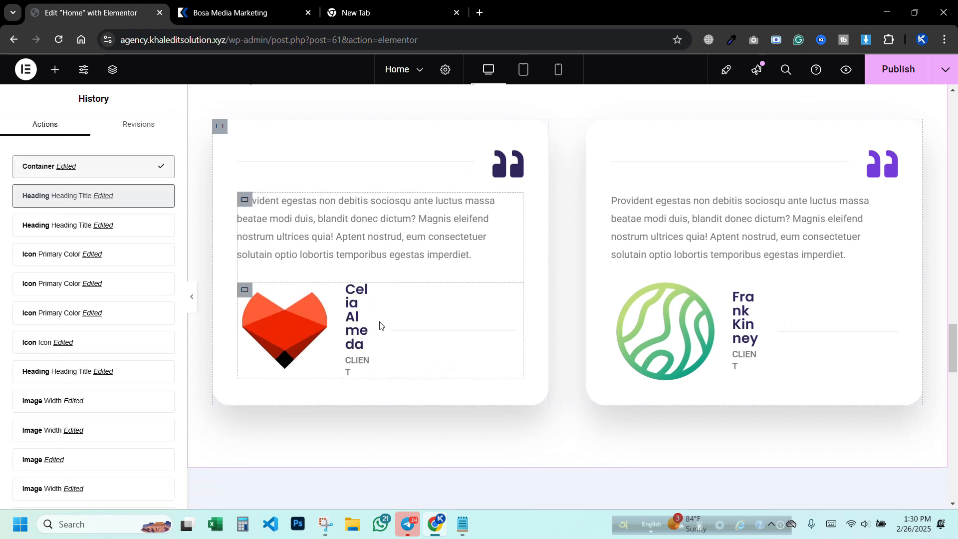
{"action": "left_click", "coordinate": [364, 313]}
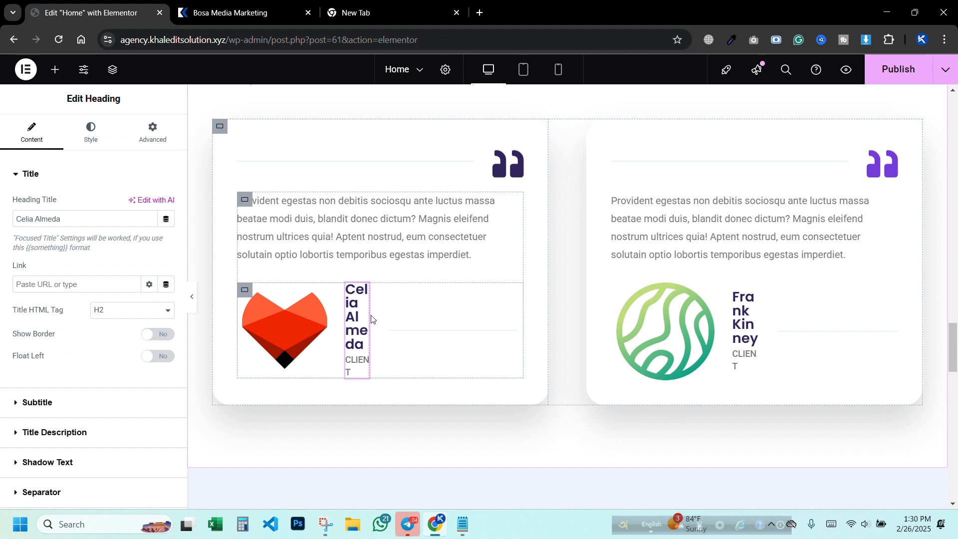
{"action": "left_click_drag", "start_coordinate": [371, 319], "coordinate": [382, 317]}
{"action": "key", "text": "ctrl+z"}
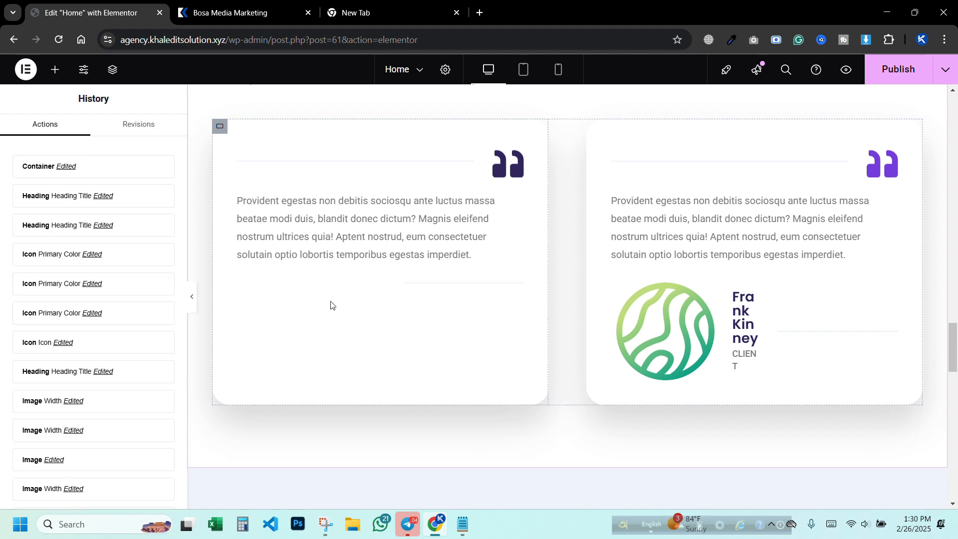
{"action": "key", "text": "ctrl+shift+z"}
Step: Set the layout width of the first testimonial's client name heading to Full Width (100%)
{"action": "left_click", "coordinate": [373, 292]}
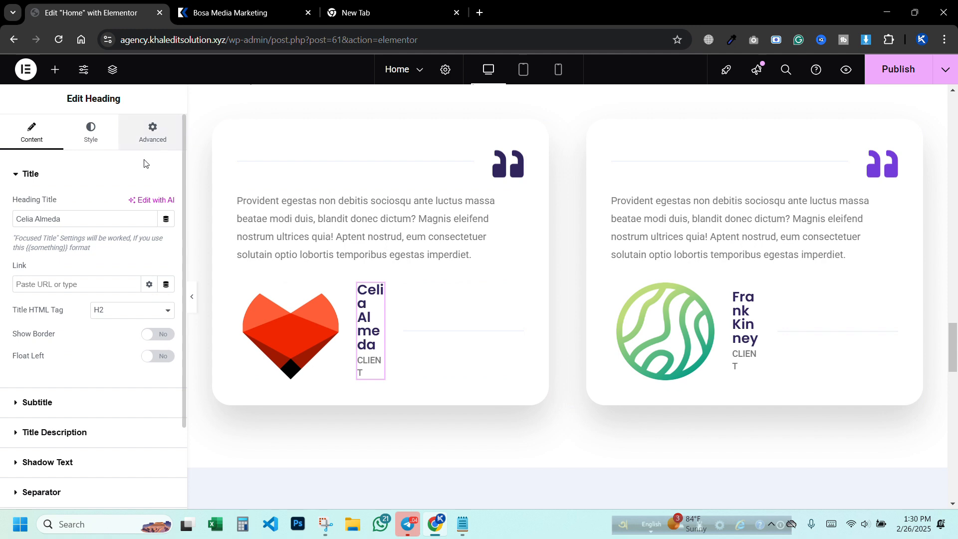
{"action": "left_click", "coordinate": [150, 137]}
{"action": "left_click", "coordinate": [131, 300]}
{"action": "left_click", "coordinate": [129, 332]}
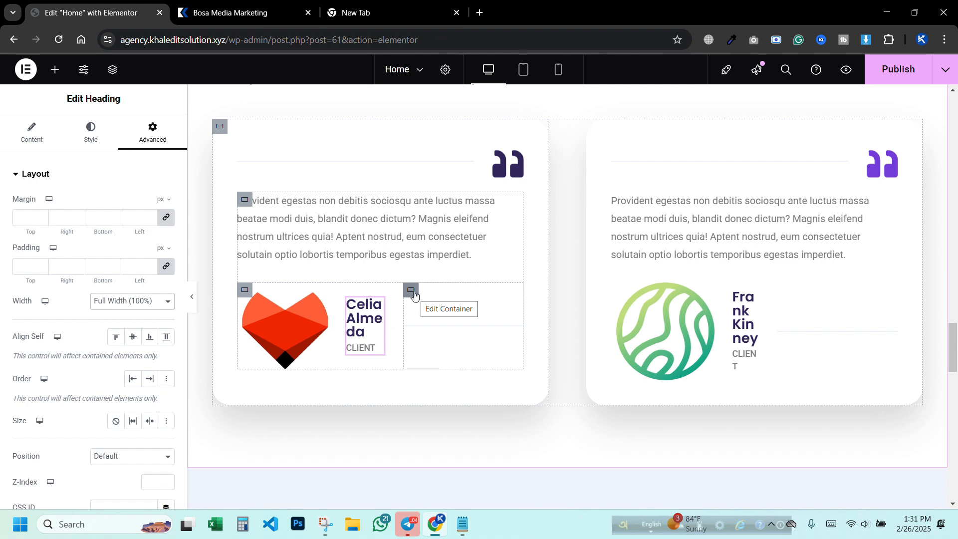
Step: Copy the first testimonial's client name heading into the container beside it and delete the original heading
{"action": "left_click", "coordinate": [412, 293]}
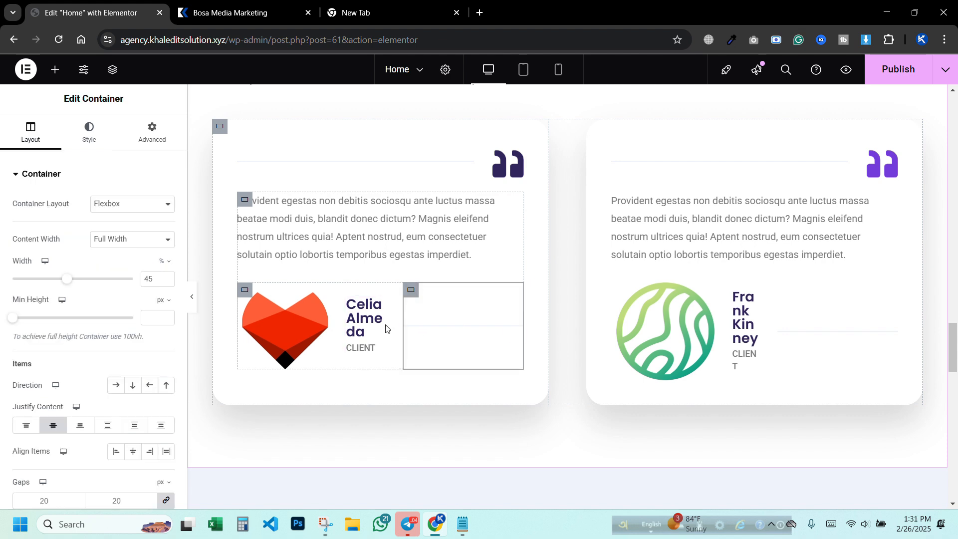
{"action": "right_click", "coordinate": [372, 310]}
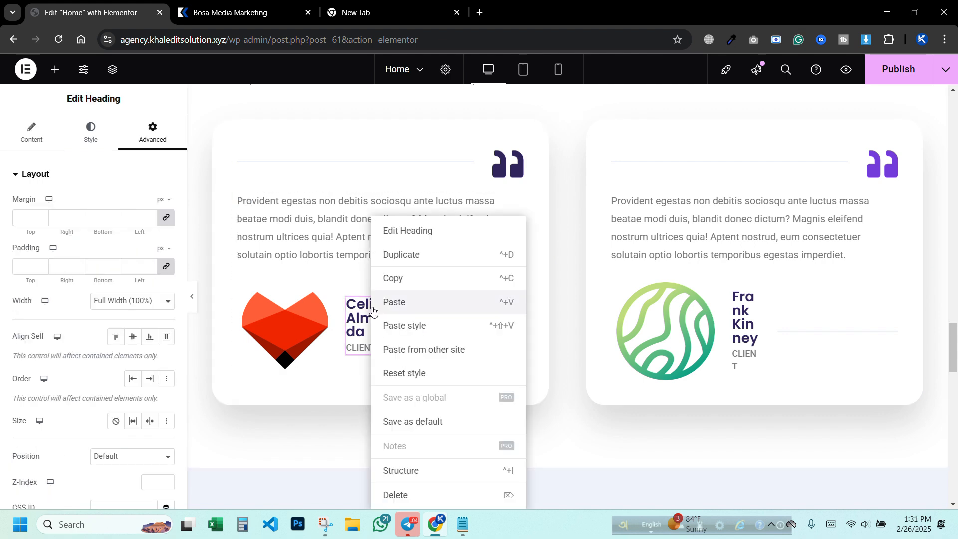
{"action": "left_click", "coordinate": [392, 277]}
{"action": "right_click", "coordinate": [477, 314]}
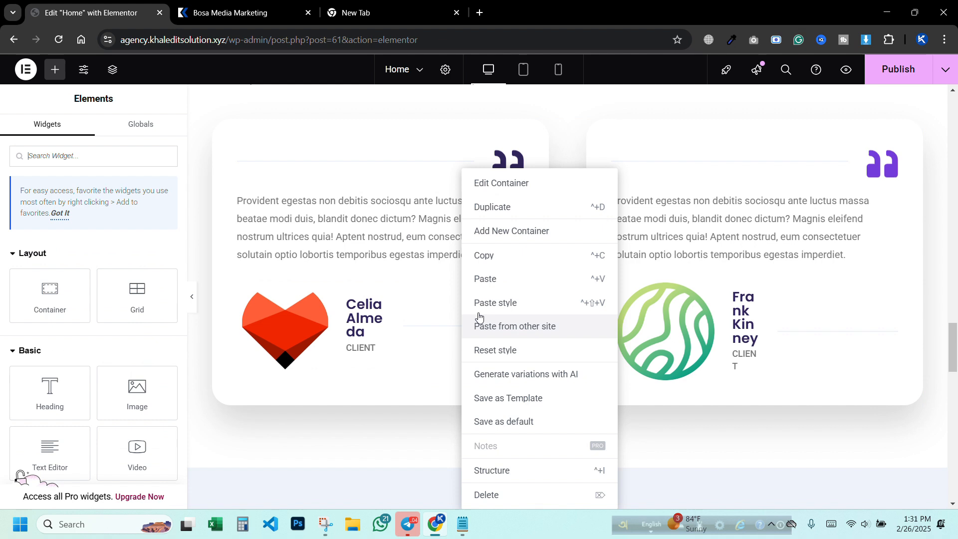
{"action": "left_click", "coordinate": [487, 279]}
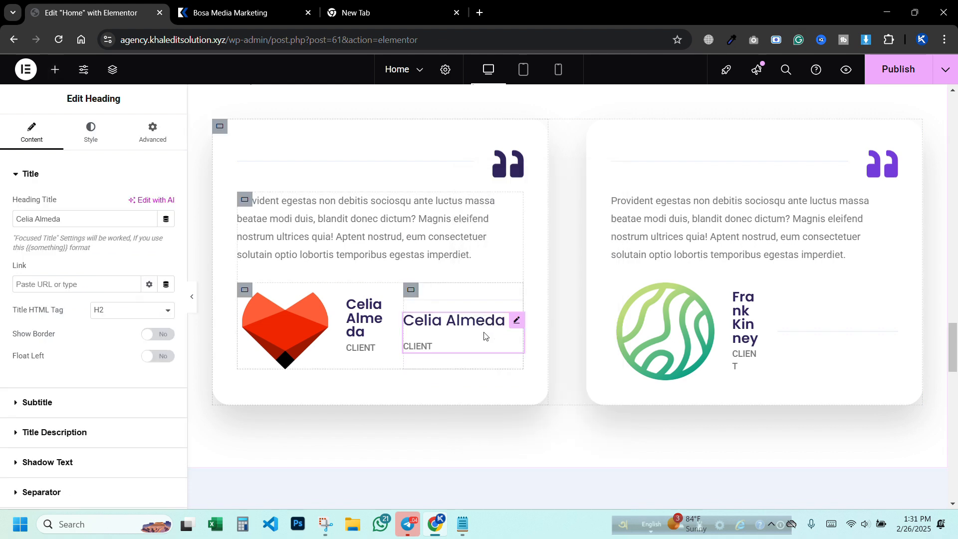
{"action": "left_click", "coordinate": [375, 307]}
{"action": "key", "text": "Delete"}
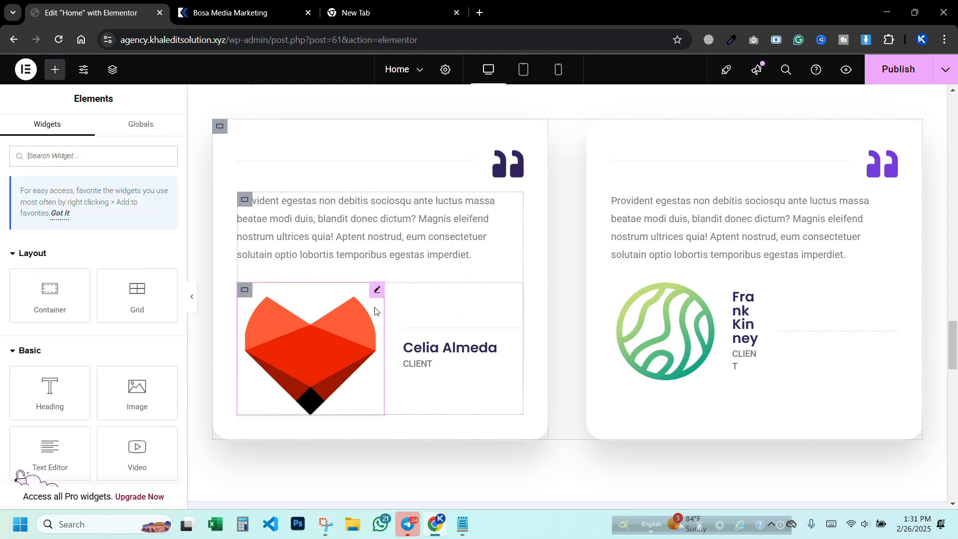
Step: Set the first testimonial's red logo image width to 60%
{"action": "left_click", "coordinate": [373, 293]}
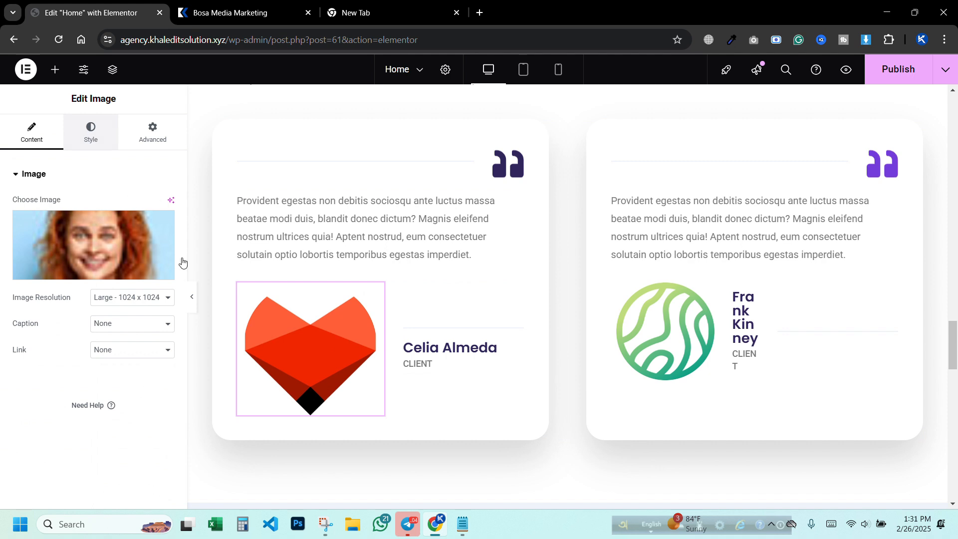
{"action": "left_click", "coordinate": [92, 134]}
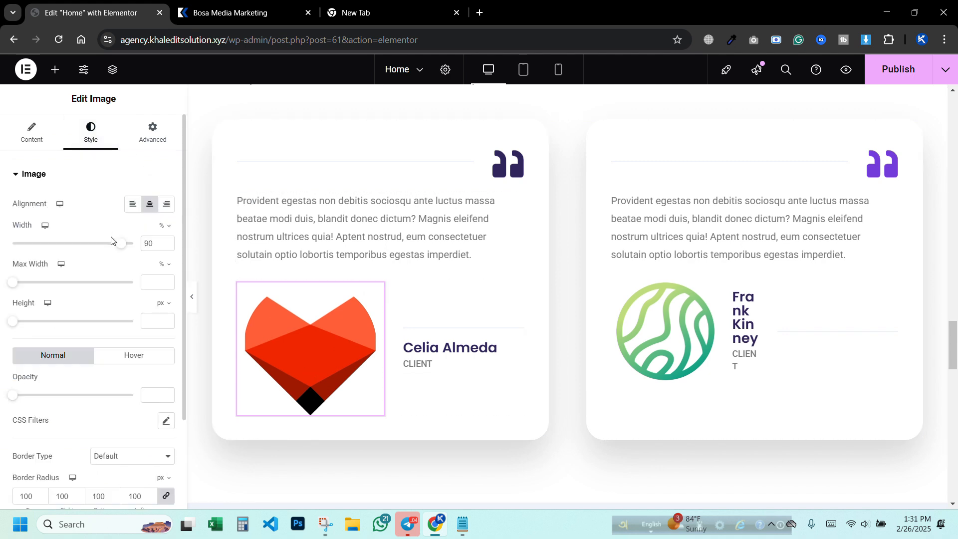
{"action": "left_click_drag", "start_coordinate": [111, 245], "coordinate": [84, 254]}
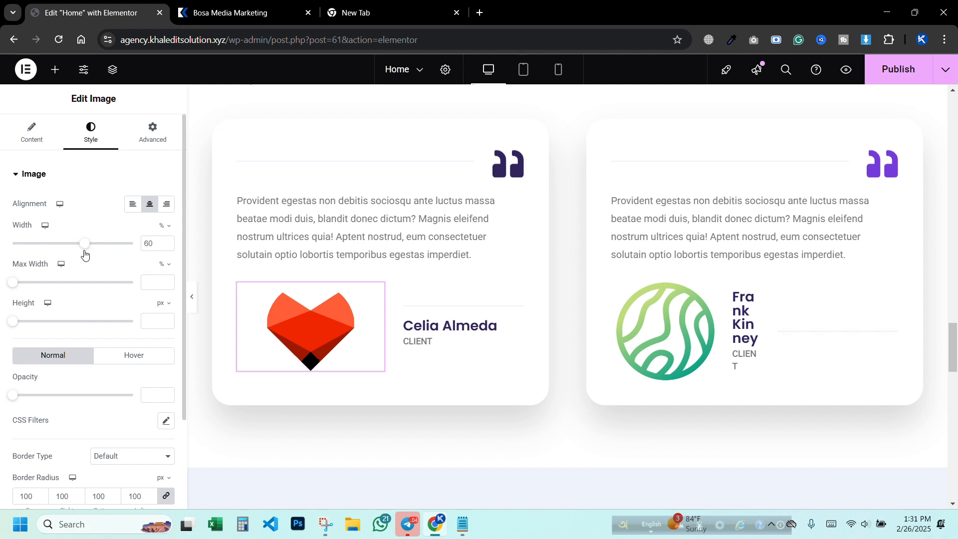
{"action": "left_click", "coordinate": [104, 175]}
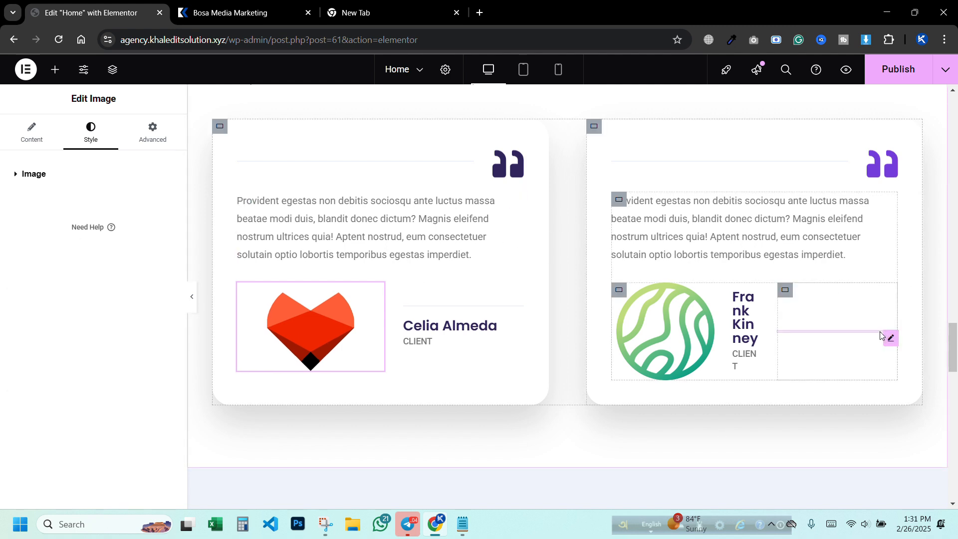
Step: Review the page's lower sections down to the footer and open the Latest Blog & News posts' content settings
{"action": "scroll", "coordinate": [561, 323], "scroll_direction": "down", "scroll_amount": 2}
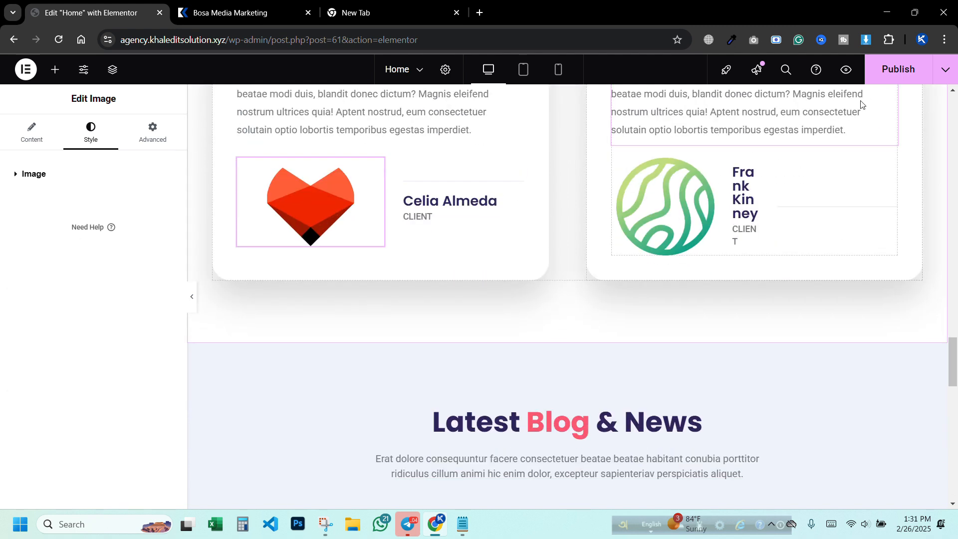
{"action": "scroll", "coordinate": [617, 278], "scroll_direction": "down", "scroll_amount": 8}
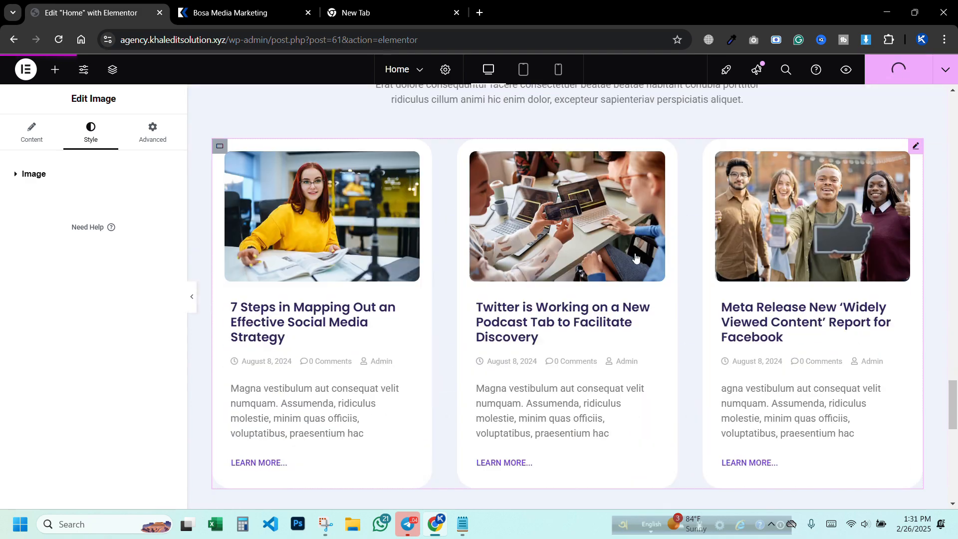
{"action": "scroll", "coordinate": [617, 277], "scroll_direction": "up", "scroll_amount": 2}
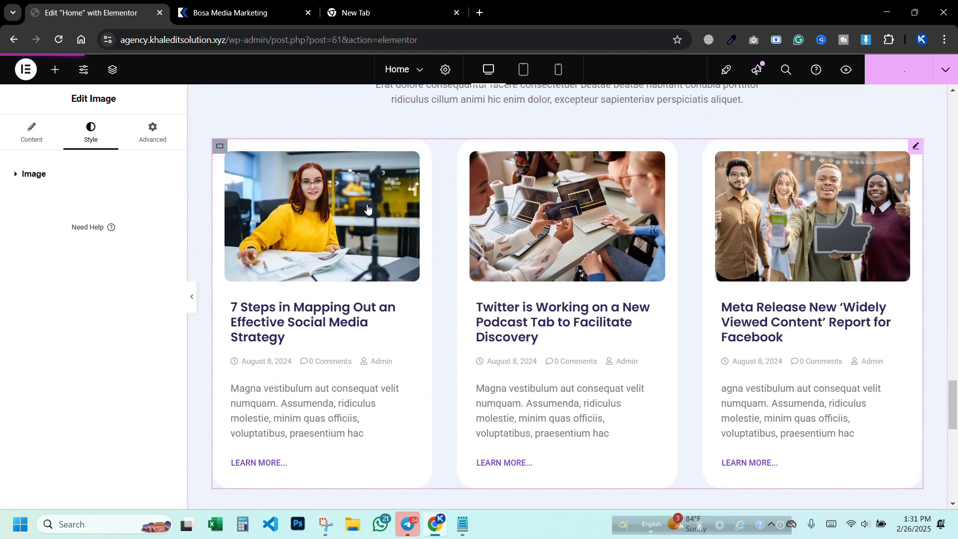
{"action": "left_click", "coordinate": [913, 150]}
{"action": "scroll", "coordinate": [612, 286], "scroll_direction": "down", "scroll_amount": 8}
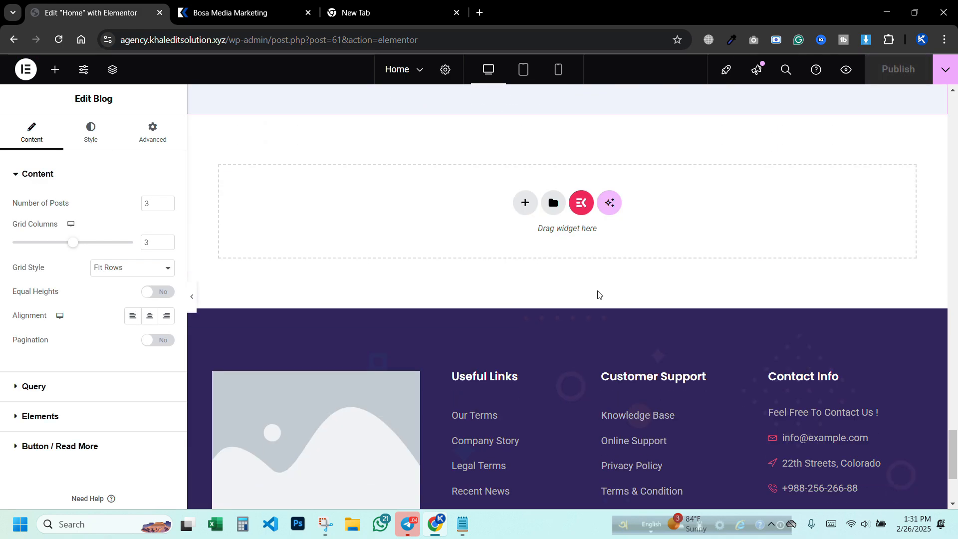
{"action": "scroll", "coordinate": [498, 310], "scroll_direction": "up", "scroll_amount": 13}
{"action": "scroll", "coordinate": [513, 407], "scroll_direction": "up", "scroll_amount": 15}
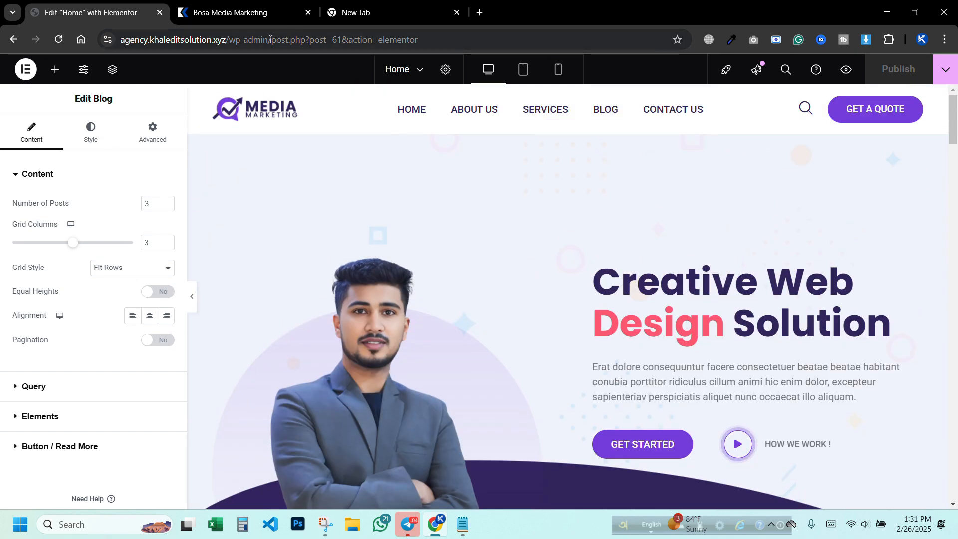
Step: Leave the Home page editor for the site's wp-admin dashboard and open the list of all pages
{"action": "left_click_drag", "start_coordinate": [271, 40], "coordinate": [449, 40]}
{"action": "key", "text": "BackSpace"}
{"action": "key", "text": "Return"}
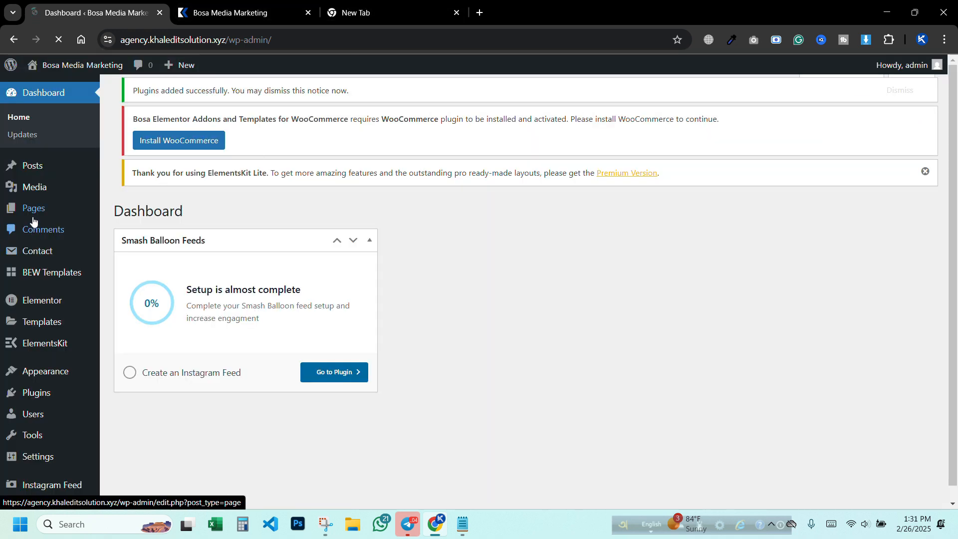
{"action": "left_click", "coordinate": [29, 209]}
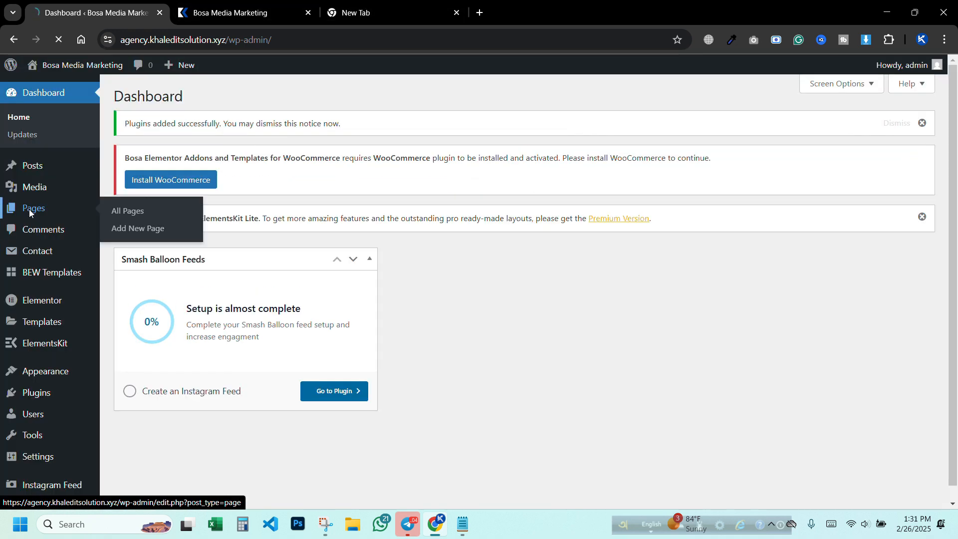
{"action": "scroll", "coordinate": [289, 281], "scroll_direction": "down", "scroll_amount": 2}
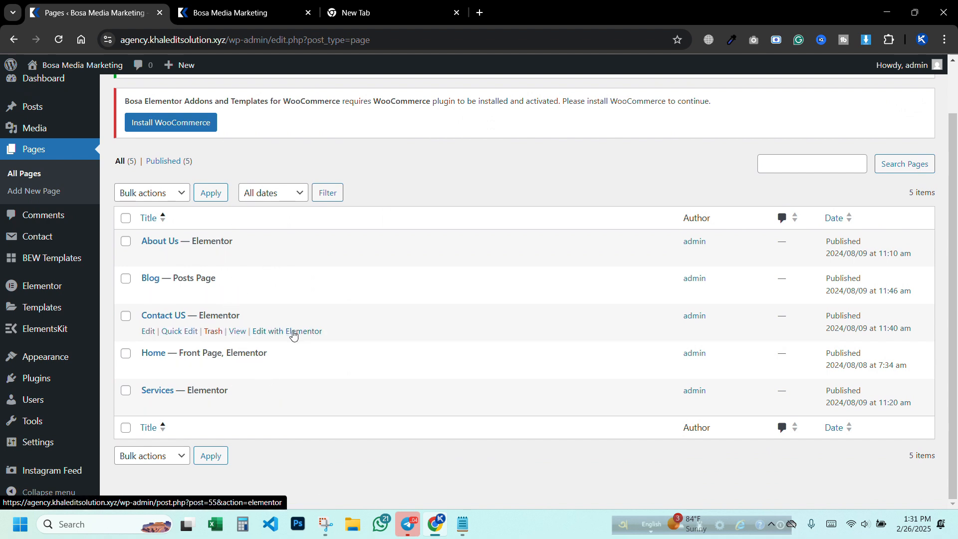
Step: Open the Contact US and Services pages in Elementor in separate new tabs and the About Us page in the current tab
{"action": "right_click", "coordinate": [294, 334]}
{"action": "left_click", "coordinate": [319, 347]}
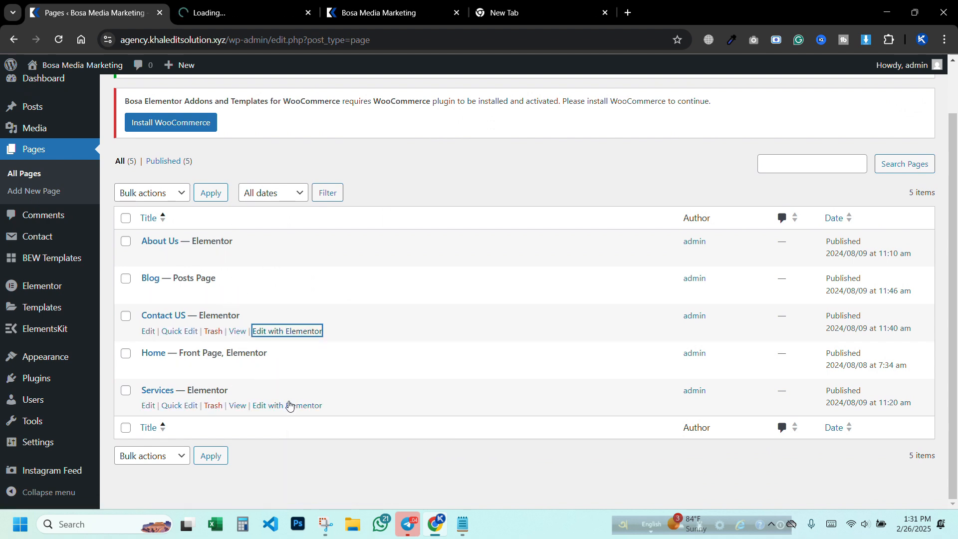
{"action": "right_click", "coordinate": [290, 405]}
{"action": "left_click", "coordinate": [337, 260]}
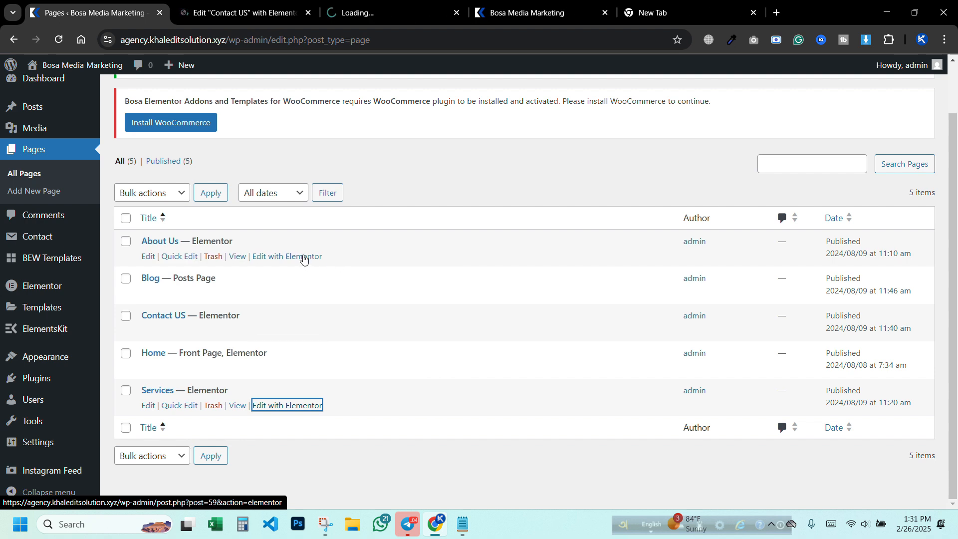
{"action": "left_click", "coordinate": [302, 258]}
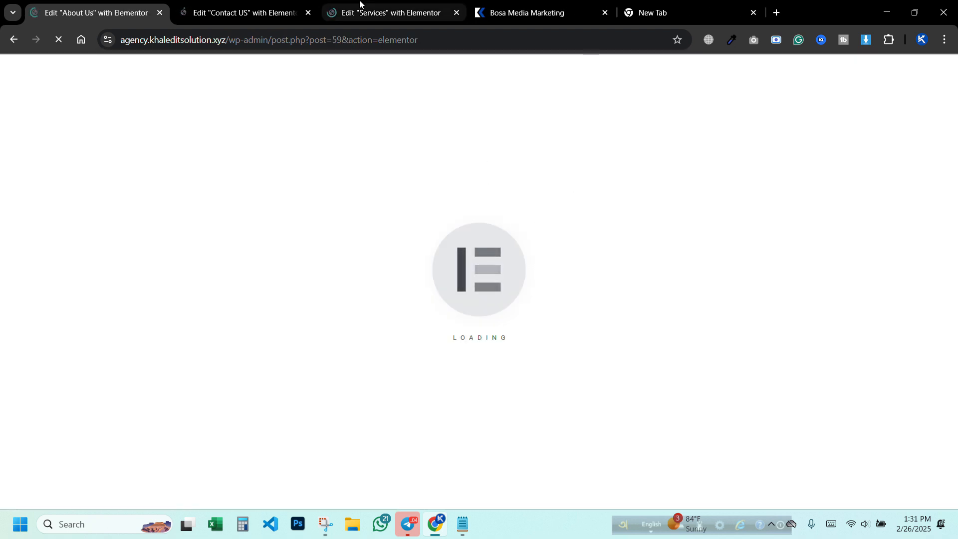
Step: Reload the live Home page and review its sections from the hero through the client reviews to the footer
{"action": "left_click", "coordinate": [381, 6]}
{"action": "left_click", "coordinate": [594, 9]}
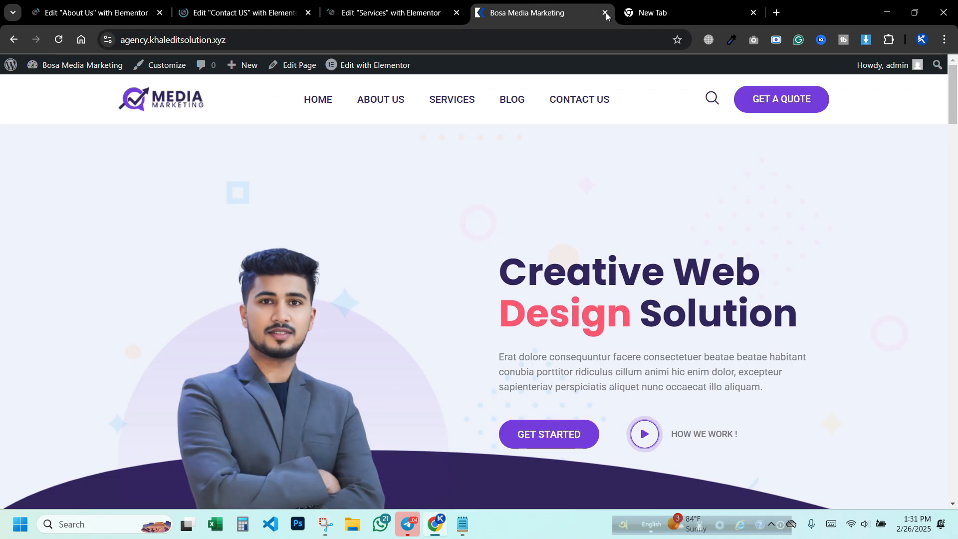
{"action": "left_click", "coordinate": [59, 39]}
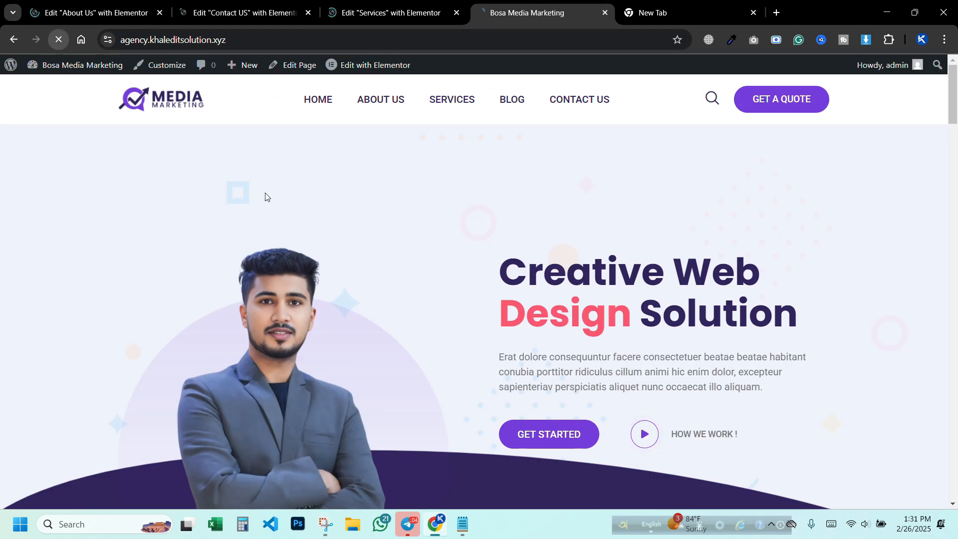
{"action": "scroll", "coordinate": [317, 202], "scroll_direction": "down", "scroll_amount": 8}
{"action": "scroll", "coordinate": [320, 203], "scroll_direction": "down", "scroll_amount": 6}
{"action": "scroll", "coordinate": [328, 208], "scroll_direction": "up", "scroll_amount": 13}
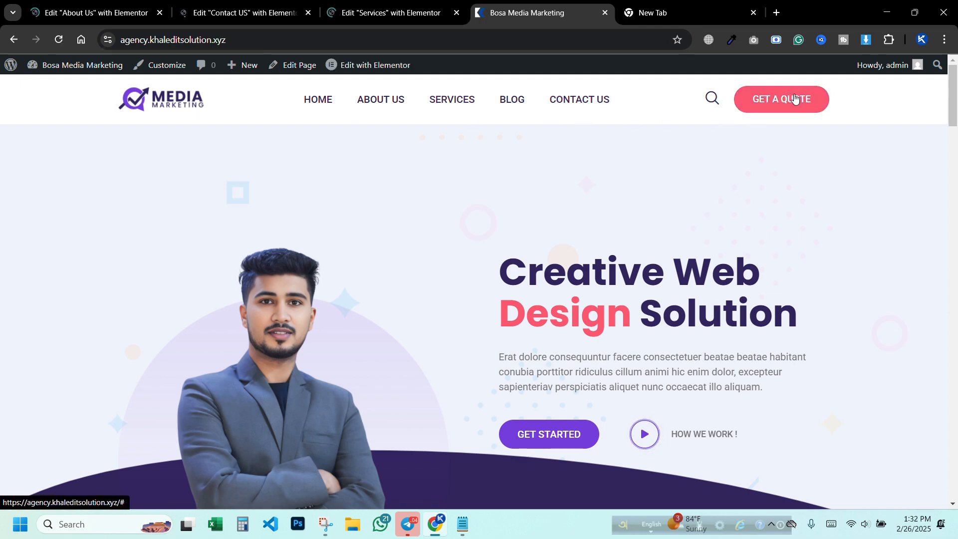
{"action": "scroll", "coordinate": [795, 99], "scroll_direction": "down", "scroll_amount": 15}
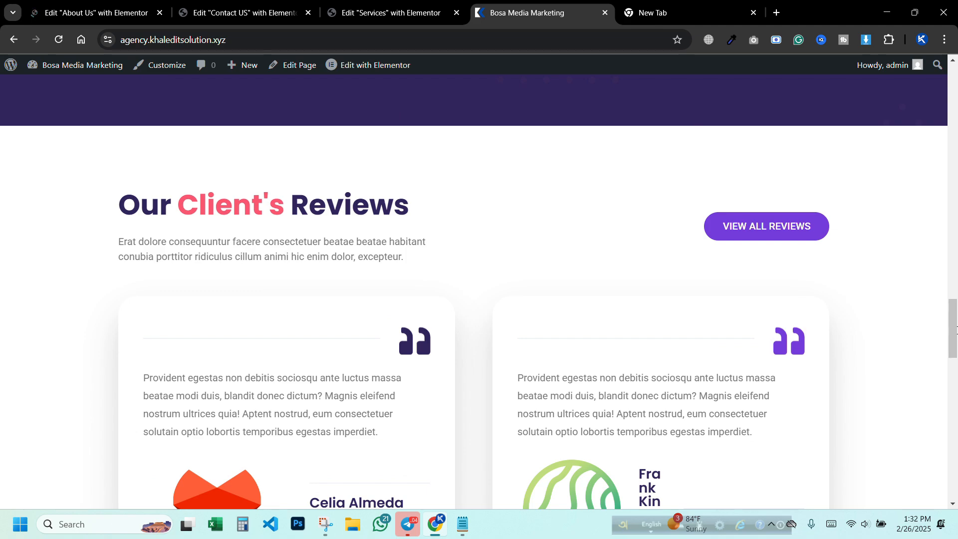
{"action": "scroll", "coordinate": [200, 356], "scroll_direction": "down", "scroll_amount": 10}
{"action": "scroll", "coordinate": [200, 355], "scroll_direction": "up", "scroll_amount": 8}
{"action": "scroll", "coordinate": [200, 355], "scroll_direction": "down", "scroll_amount": 8}
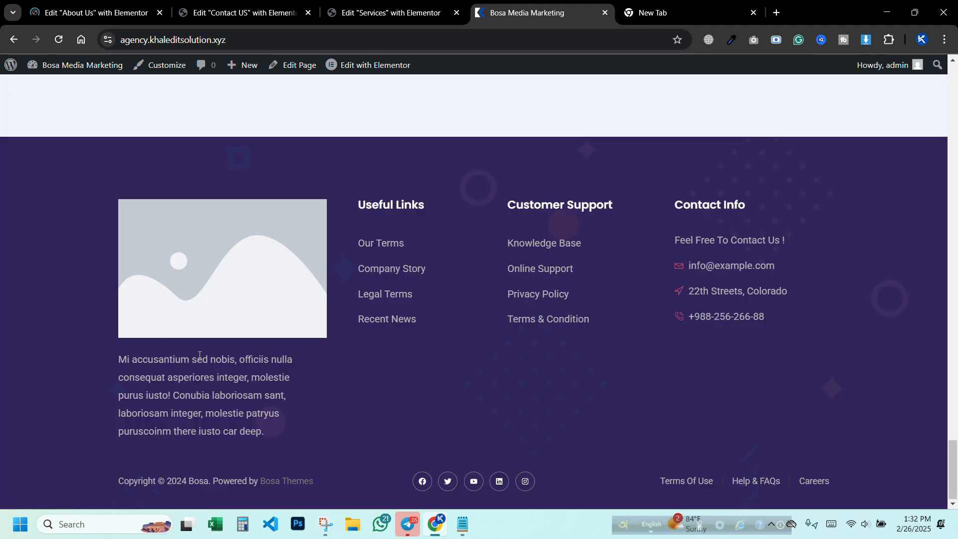
{"action": "left_click_drag", "start_coordinate": [954, 479], "coordinate": [954, 75]}
Step: Replace the About Us page's portrait beside the engagement figure with the media library photo of the man in the blue suit
{"action": "left_click", "coordinate": [101, 4]}
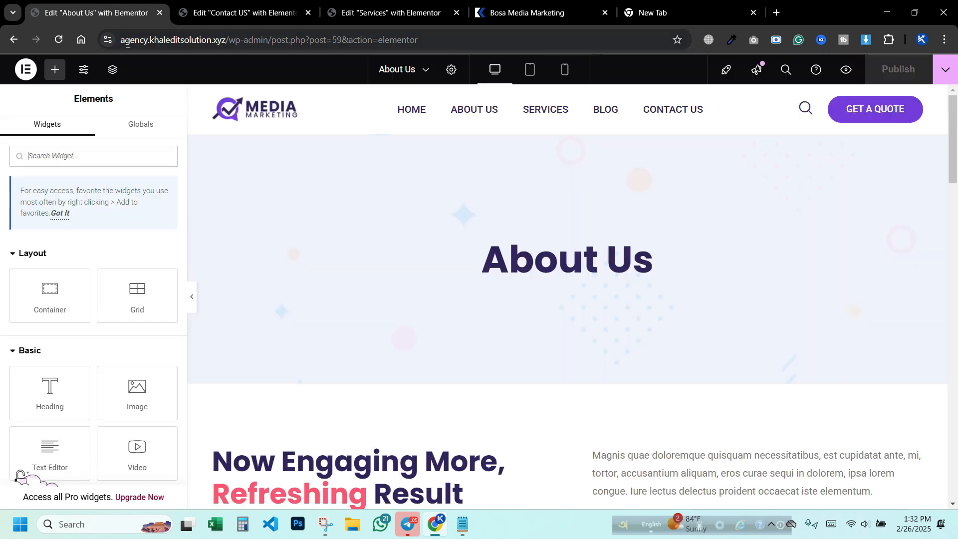
{"action": "scroll", "coordinate": [663, 271], "scroll_direction": "down", "scroll_amount": 8}
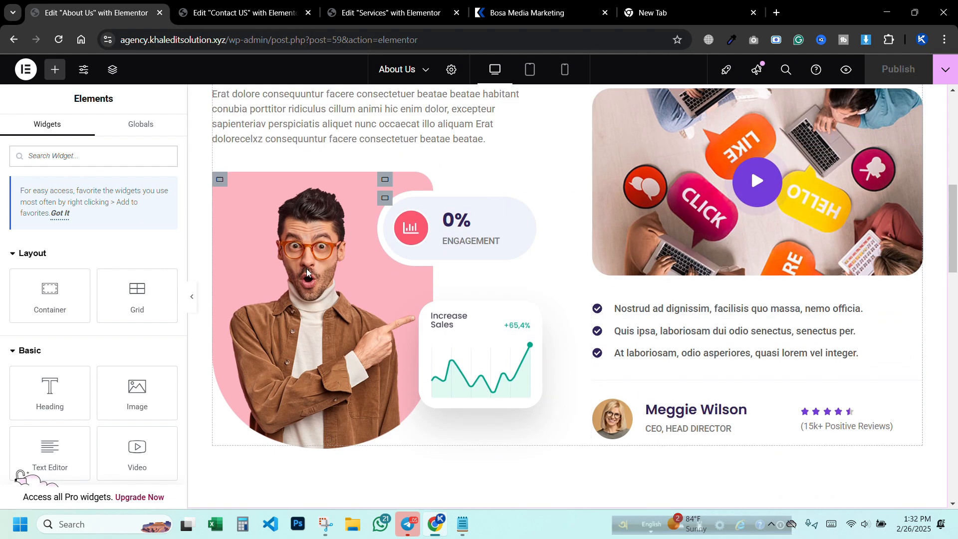
{"action": "left_click", "coordinate": [274, 263]}
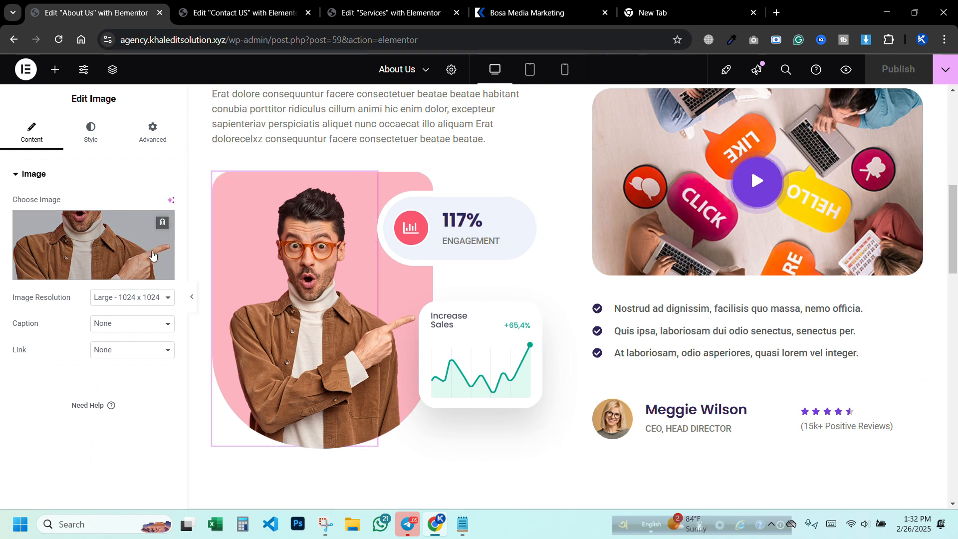
{"action": "left_click", "coordinate": [92, 239]}
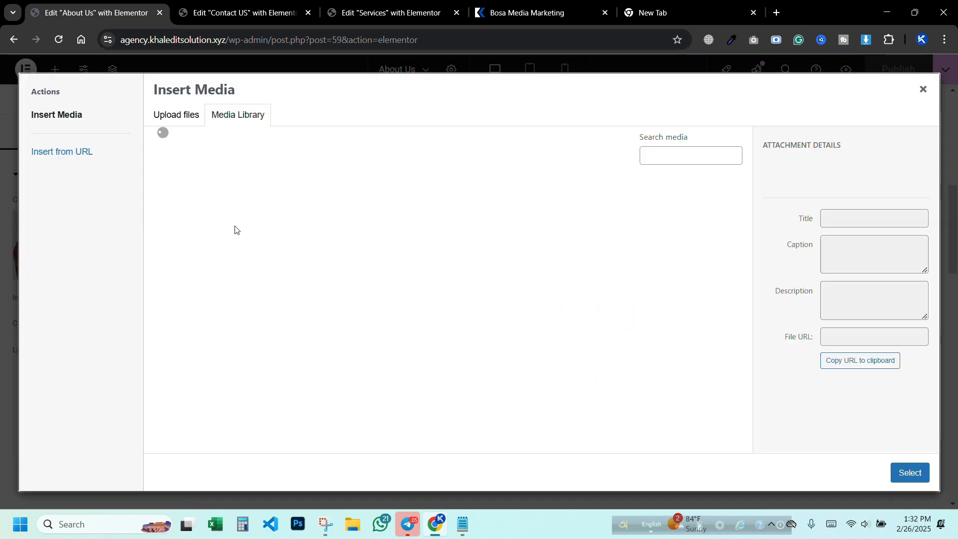
{"action": "left_click", "coordinate": [902, 472]}
{"action": "scroll", "coordinate": [334, 342], "scroll_direction": "down", "scroll_amount": 10}
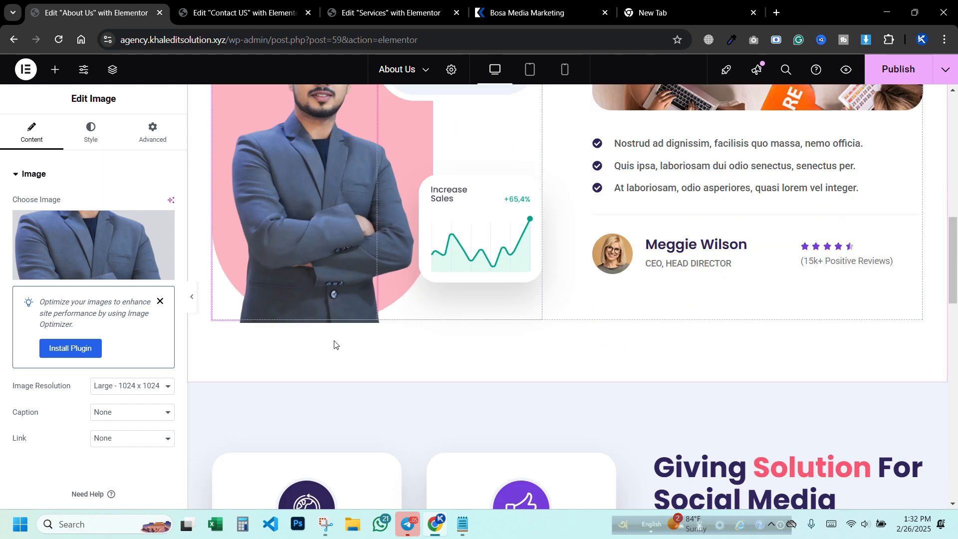
{"action": "scroll", "coordinate": [724, 319], "scroll_direction": "up", "scroll_amount": 3}
{"action": "scroll", "coordinate": [759, 275], "scroll_direction": "up", "scroll_amount": 5}
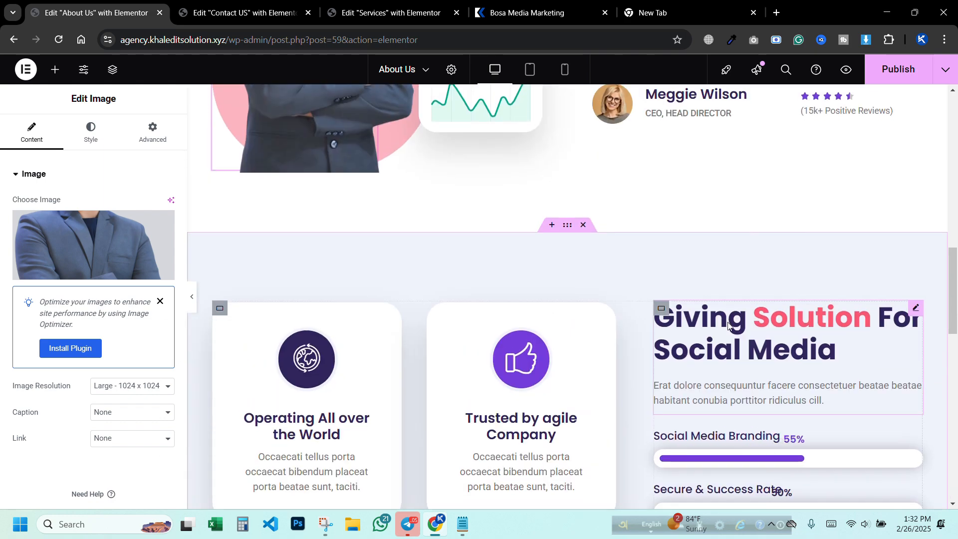
Step: Open the Social Media Branding progress bar's content settings and close the About Us editor without saving
{"action": "scroll", "coordinate": [799, 319], "scroll_direction": "down", "scroll_amount": 2}
{"action": "left_click", "coordinate": [824, 340]}
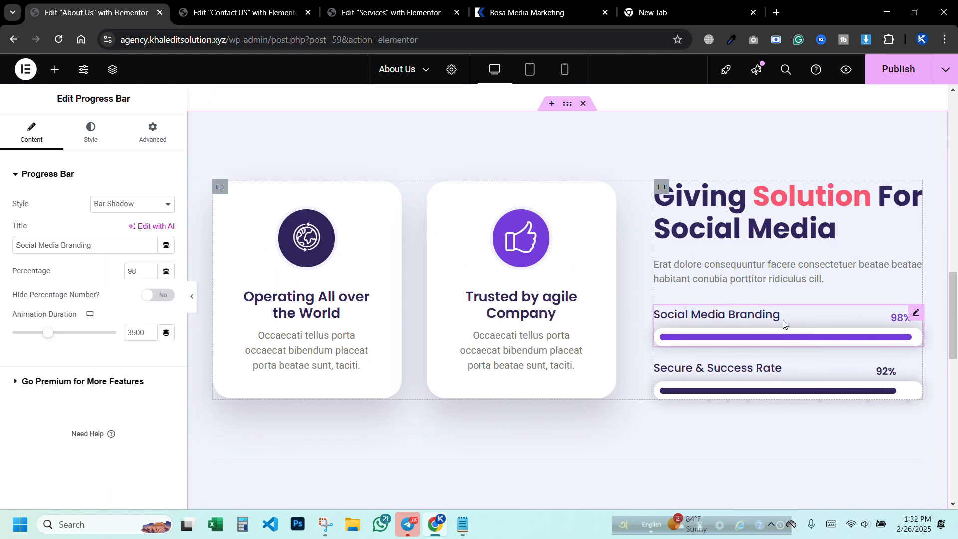
{"action": "scroll", "coordinate": [601, 306], "scroll_direction": "up", "scroll_amount": 5}
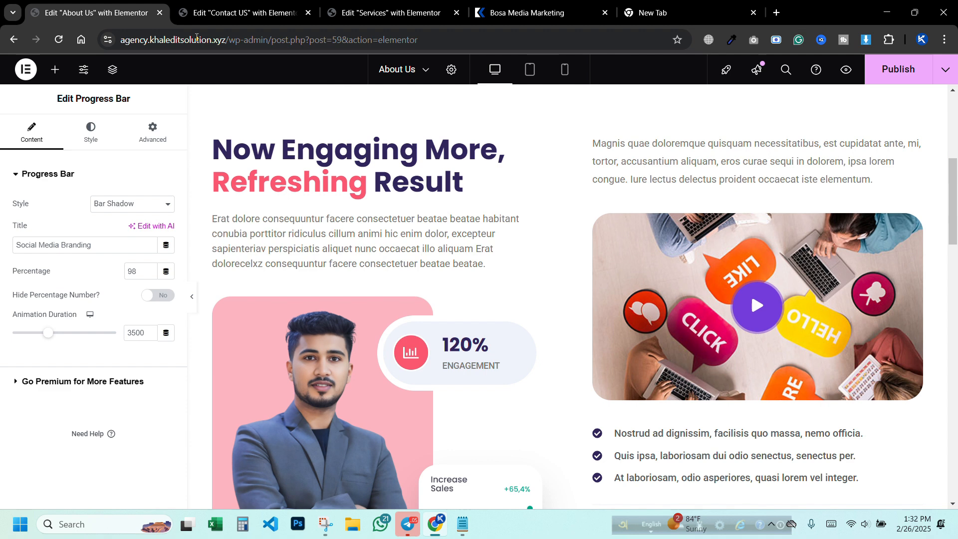
{"action": "left_click", "coordinate": [160, 12]}
{"action": "left_click", "coordinate": [533, 121]}
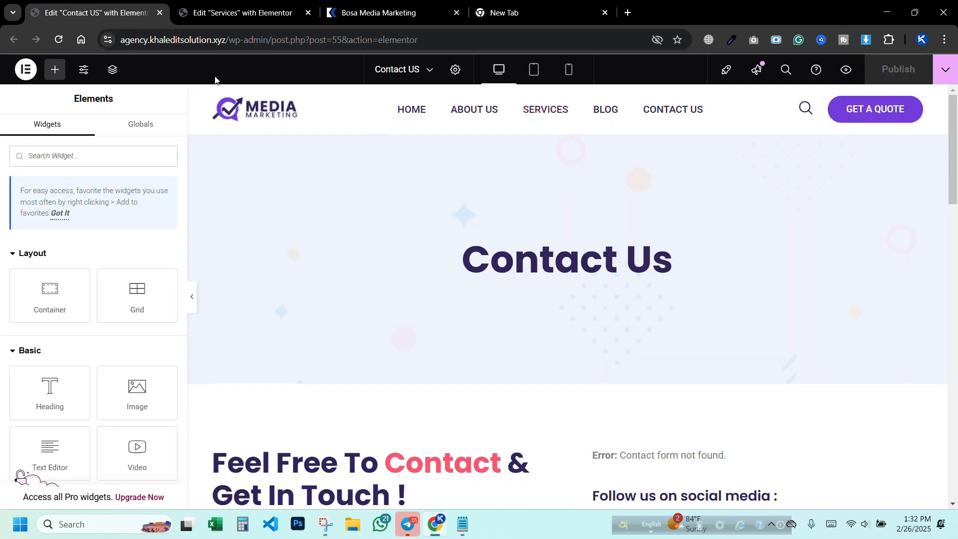
Step: Examine the Contact Us page and open the settings of its Email Address, Phone Number and Location Address headings
{"action": "scroll", "coordinate": [420, 205], "scroll_direction": "down", "scroll_amount": 4}
{"action": "scroll", "coordinate": [420, 202], "scroll_direction": "down", "scroll_amount": 8}
{"action": "scroll", "coordinate": [371, 225], "scroll_direction": "up", "scroll_amount": 4}
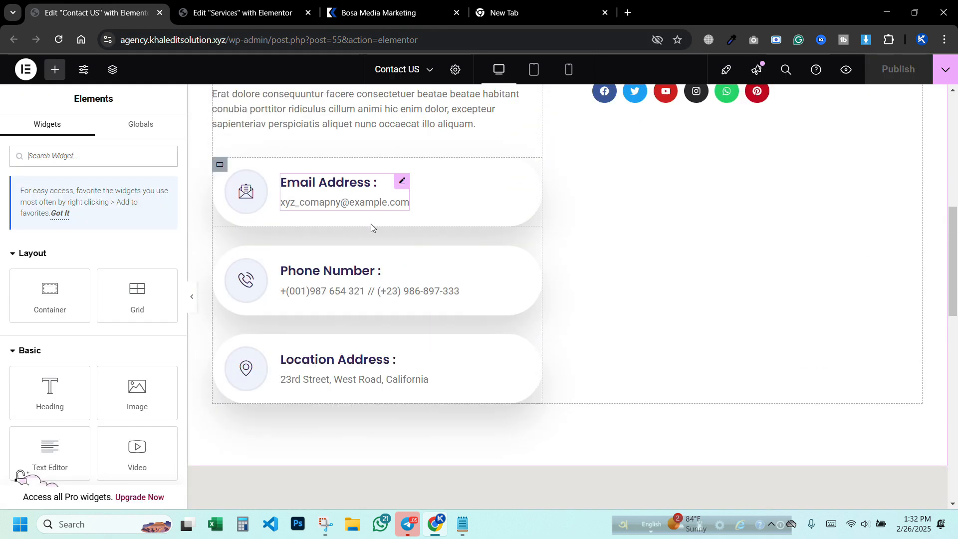
{"action": "left_click", "coordinate": [346, 202]}
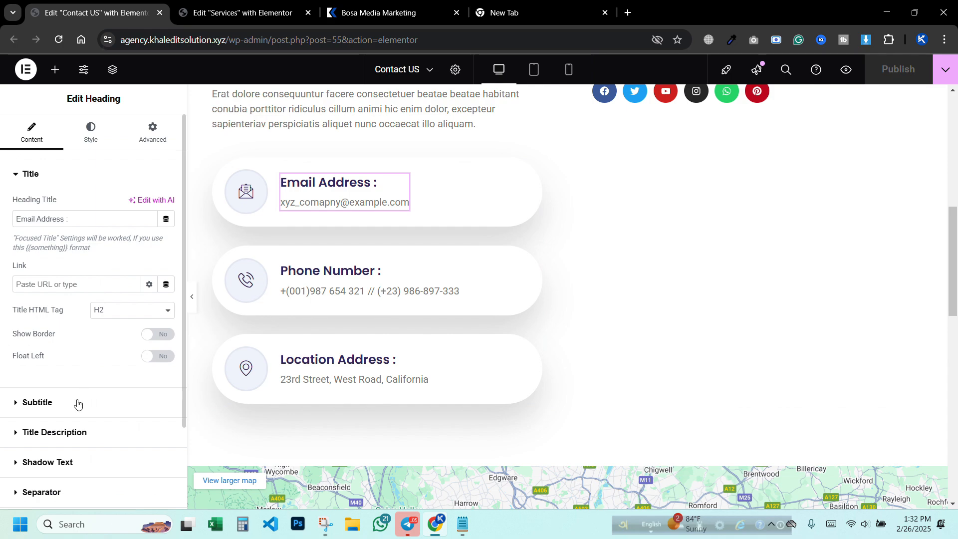
{"action": "left_click", "coordinate": [337, 296]}
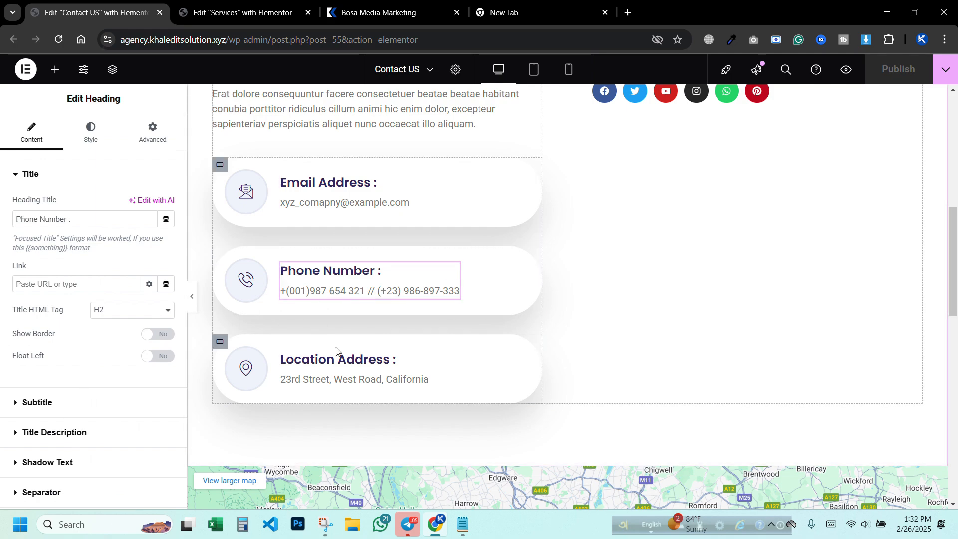
{"action": "left_click", "coordinate": [337, 361]}
Step: Open the Contact Us page's Google Maps settings, examine its location field and close the page's editor
{"action": "scroll", "coordinate": [563, 232], "scroll_direction": "down", "scroll_amount": 7}
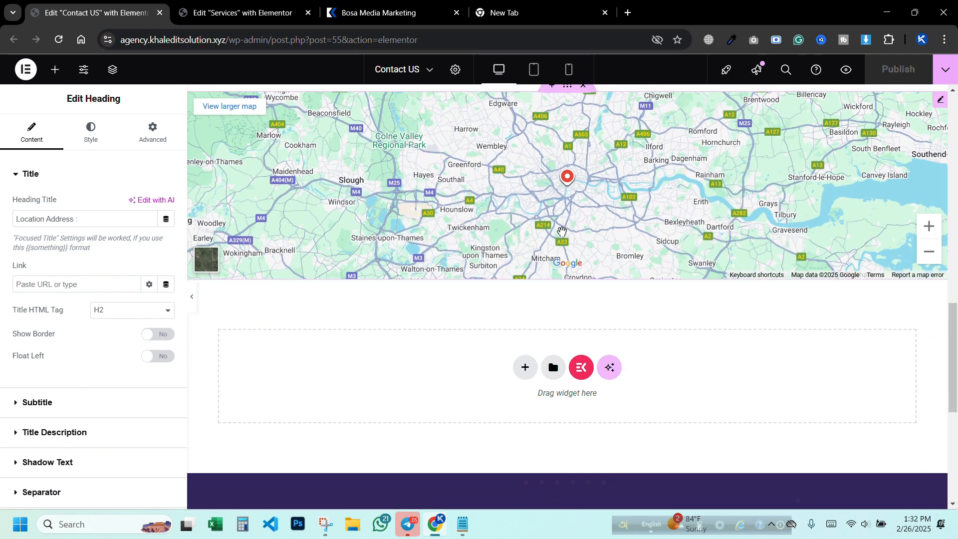
{"action": "scroll", "coordinate": [562, 232], "scroll_direction": "up", "scroll_amount": 4}
{"action": "scroll", "coordinate": [569, 246], "scroll_direction": "down", "scroll_amount": 3}
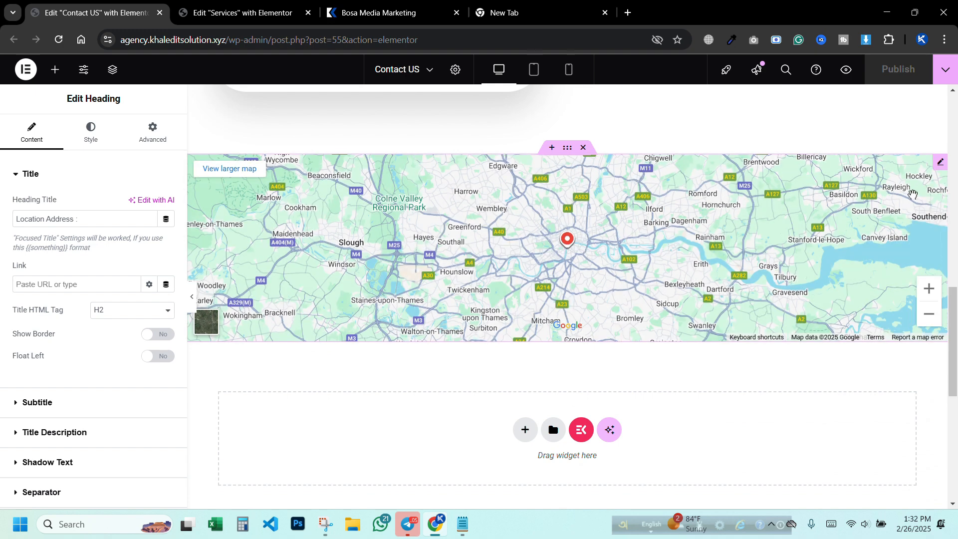
{"action": "left_click", "coordinate": [941, 163]}
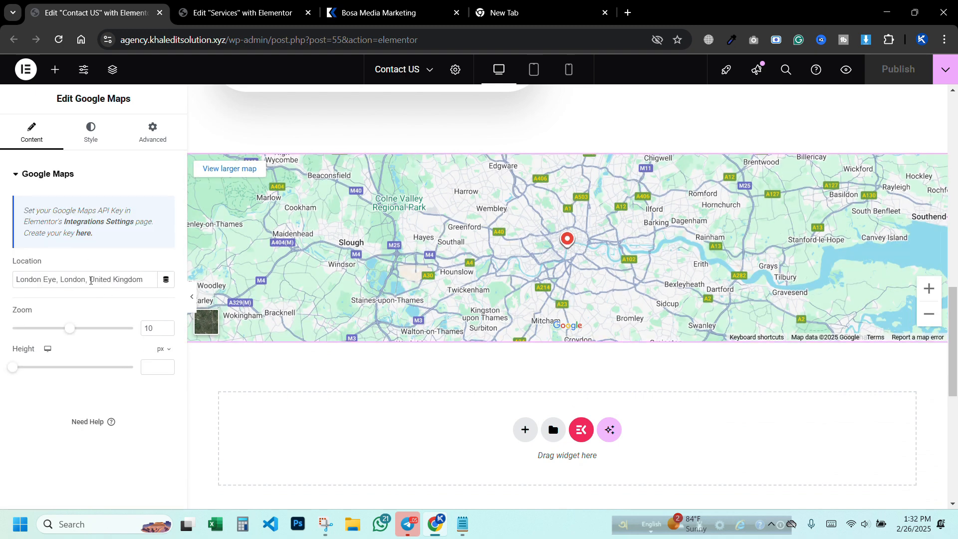
{"action": "triple_click", "coordinate": [91, 281]}
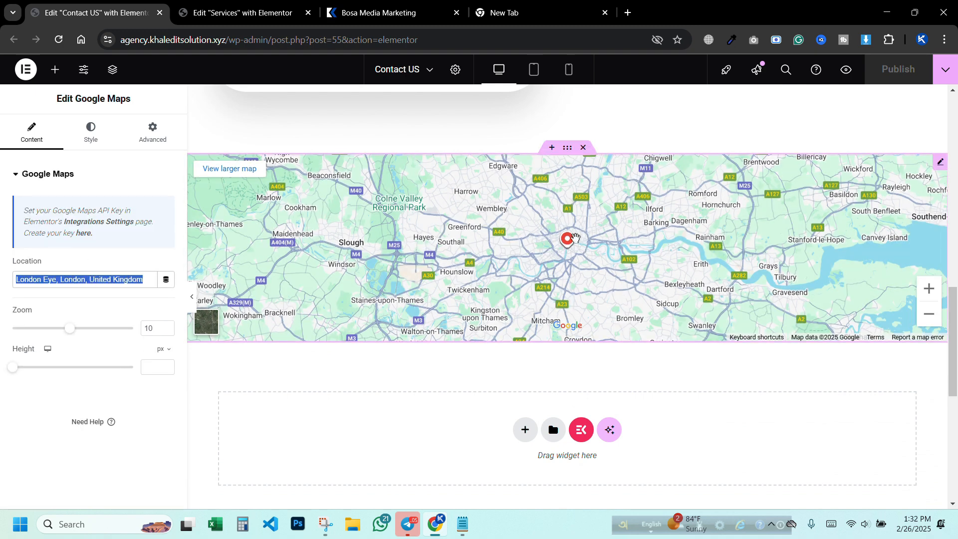
{"action": "scroll", "coordinate": [576, 245], "scroll_direction": "up", "scroll_amount": 15}
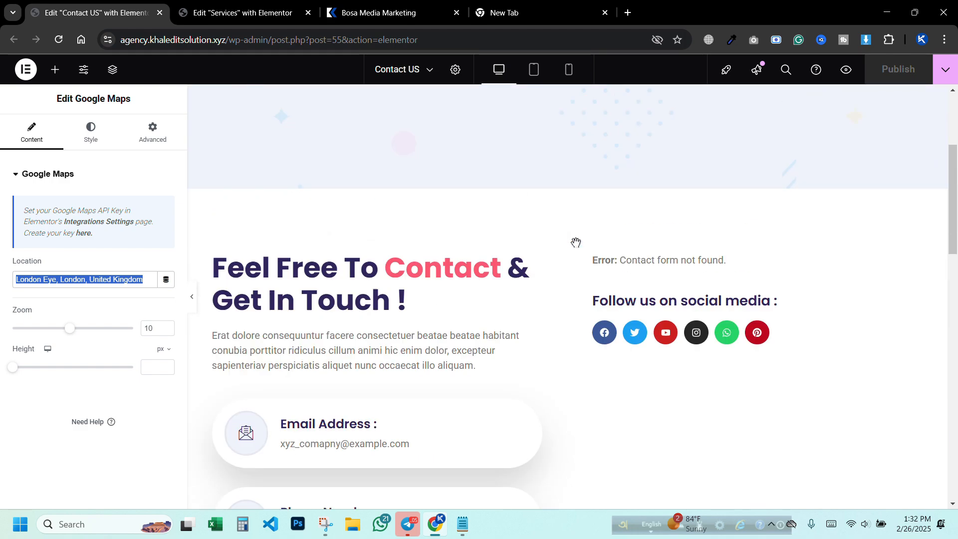
{"action": "left_click", "coordinate": [160, 14]}
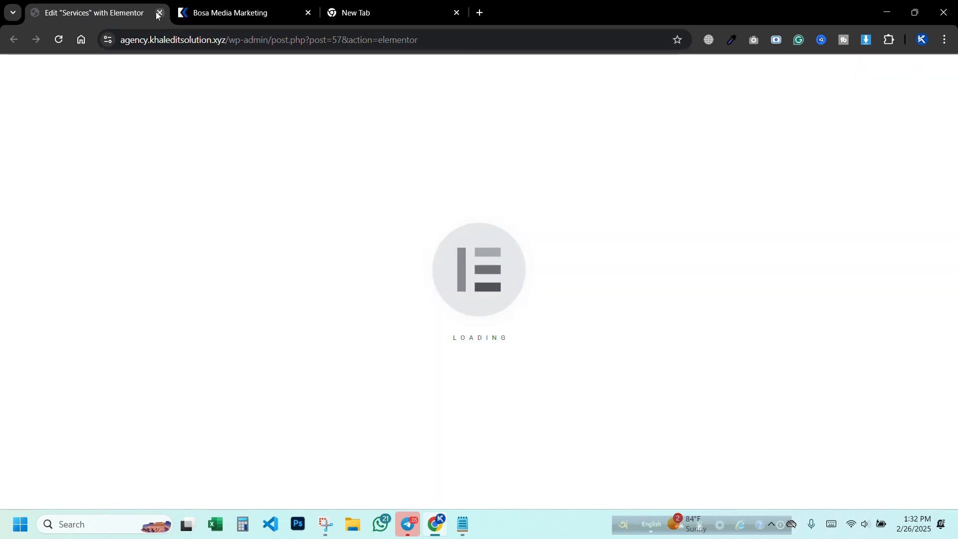
Step: Close the Services page editor and review the live Home page's hero and Now Engaging More sections
{"action": "left_click", "coordinate": [158, 14]}
{"action": "scroll", "coordinate": [596, 181], "scroll_direction": "down", "scroll_amount": 5}
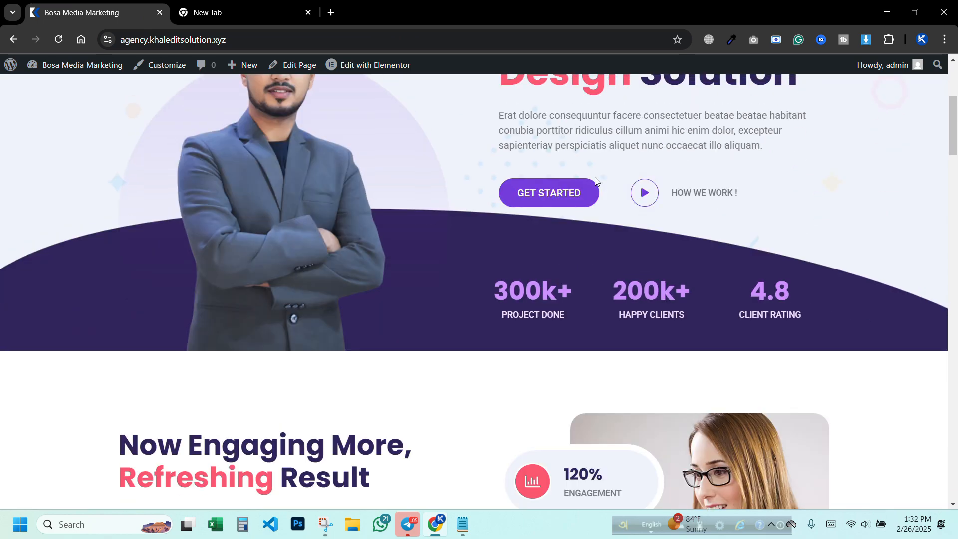
{"action": "scroll", "coordinate": [595, 181], "scroll_direction": "up", "scroll_amount": 5}
{"action": "scroll", "coordinate": [430, 152], "scroll_direction": "down", "scroll_amount": 10}
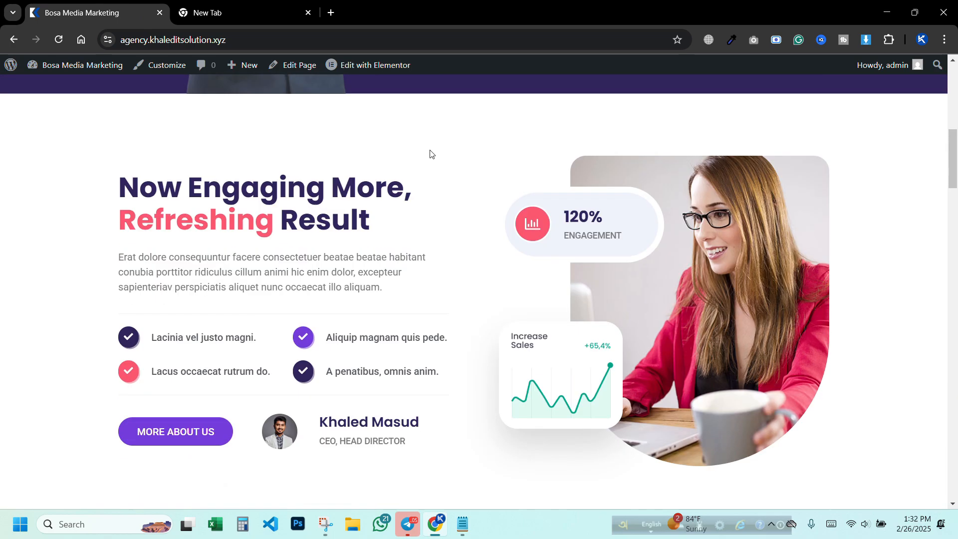
{"action": "left_click_drag", "start_coordinate": [956, 206], "coordinate": [955, 87]}
{"action": "scroll", "coordinate": [234, 96], "scroll_direction": "up", "scroll_amount": 2}
Step: Open the live site in the theme Customizer and keep its browser tab ahead of the blank tab
{"action": "left_click", "coordinate": [172, 72]}
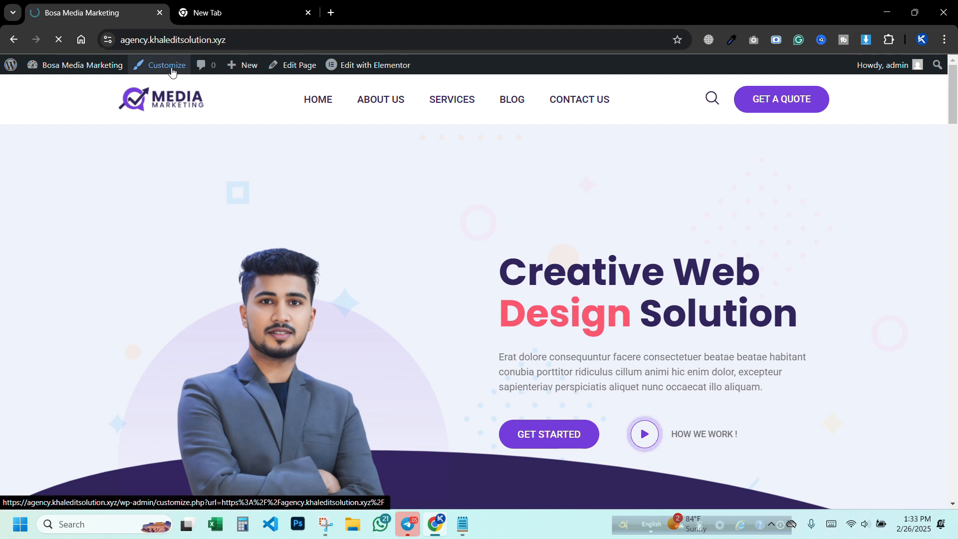
{"action": "left_click_drag", "start_coordinate": [213, 5], "coordinate": [110, 5]}
{"action": "left_click", "coordinate": [215, 5]}
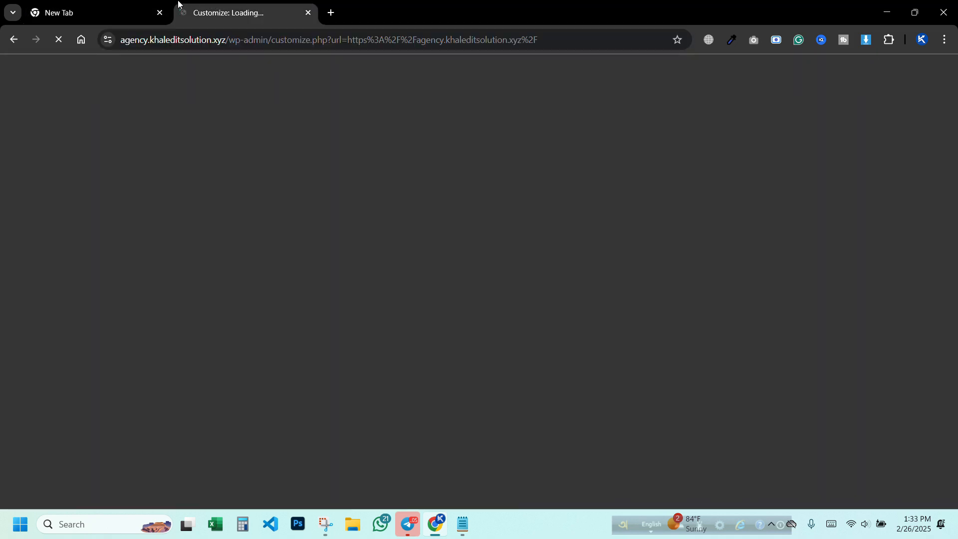
{"action": "left_click", "coordinate": [145, 9]}
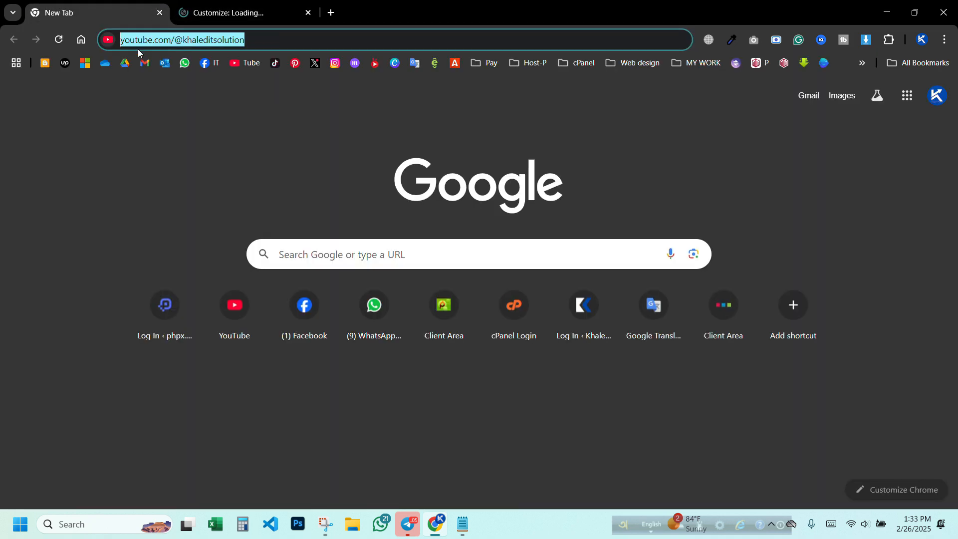
{"action": "left_click", "coordinate": [160, 13]}
{"action": "left_click", "coordinate": [182, 13]}
{"action": "left_click", "coordinate": [117, 7]}
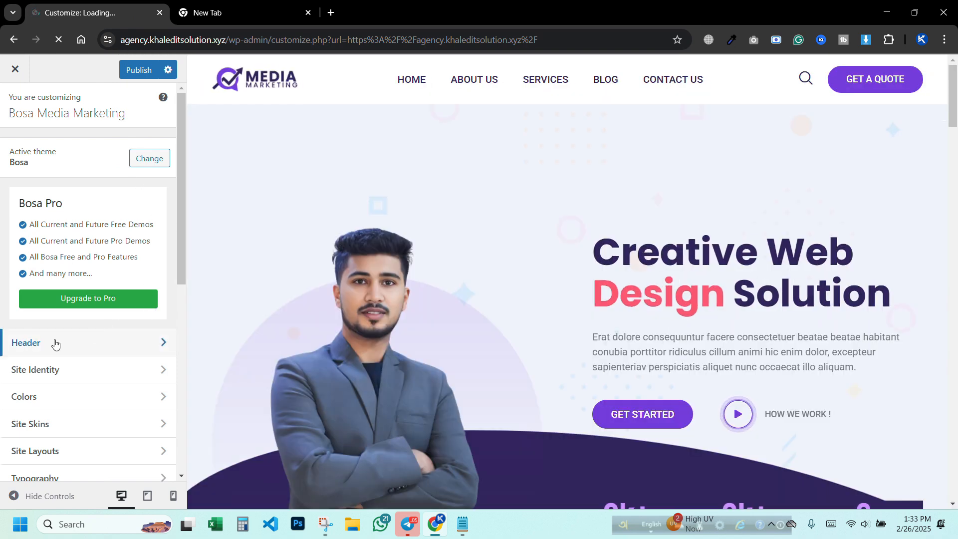
Step: Review the Header Style settings, try the second header layout and switch back to the first one
{"action": "left_click", "coordinate": [55, 344]}
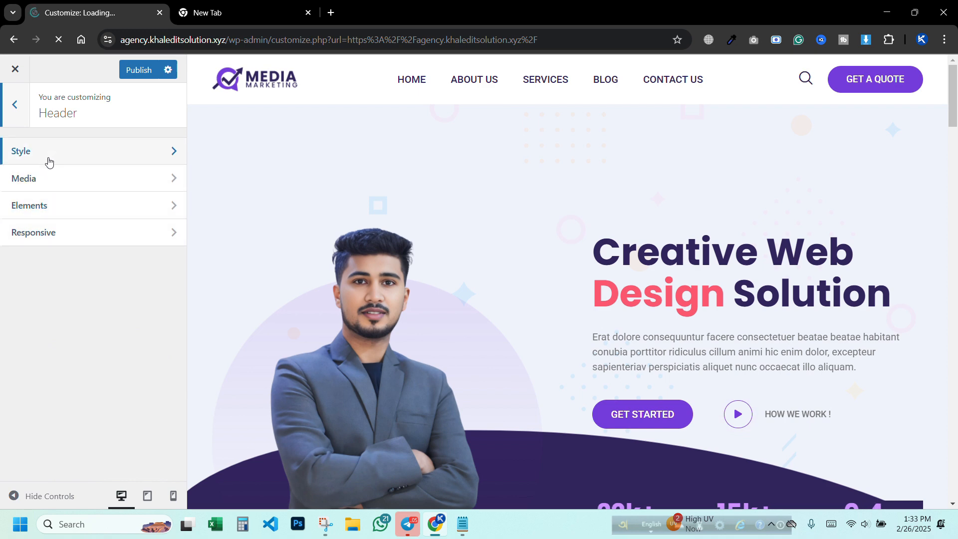
{"action": "left_click", "coordinate": [48, 157]}
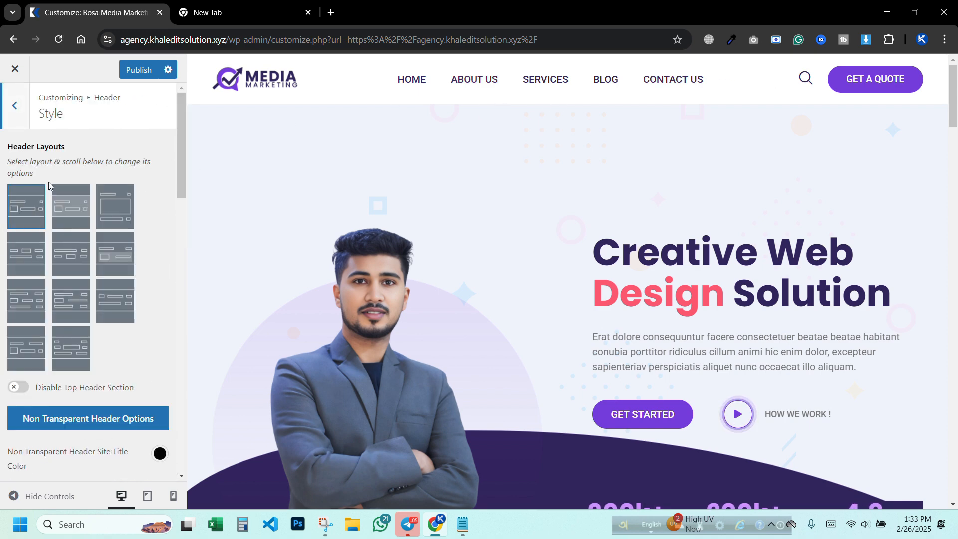
{"action": "scroll", "coordinate": [65, 243], "scroll_direction": "down", "scroll_amount": 10}
{"action": "scroll", "coordinate": [73, 270], "scroll_direction": "up", "scroll_amount": 10}
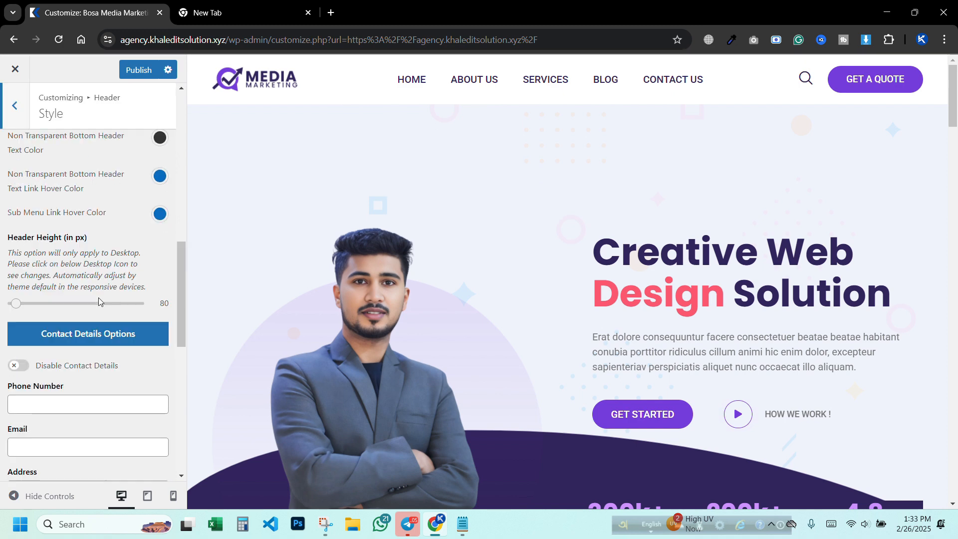
{"action": "left_click", "coordinate": [66, 213]}
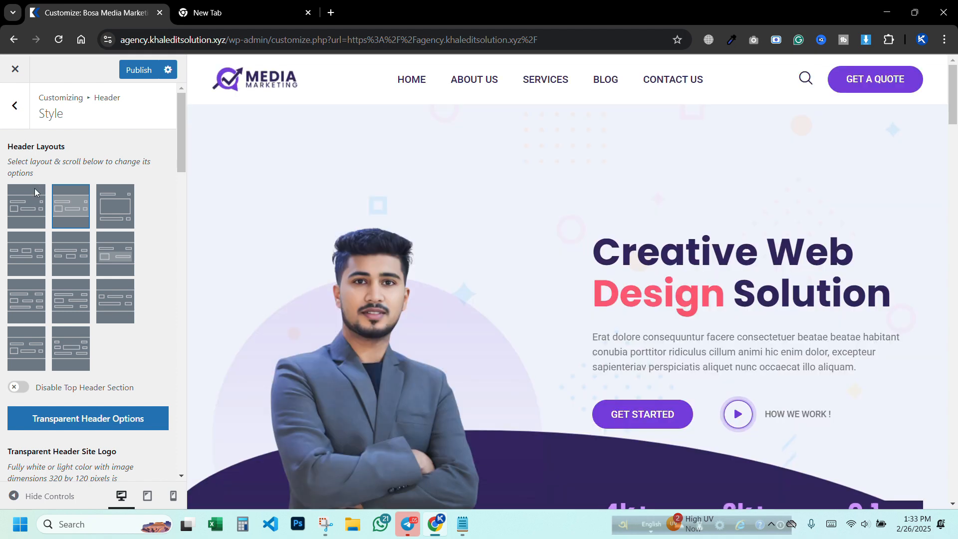
{"action": "left_click", "coordinate": [29, 203]}
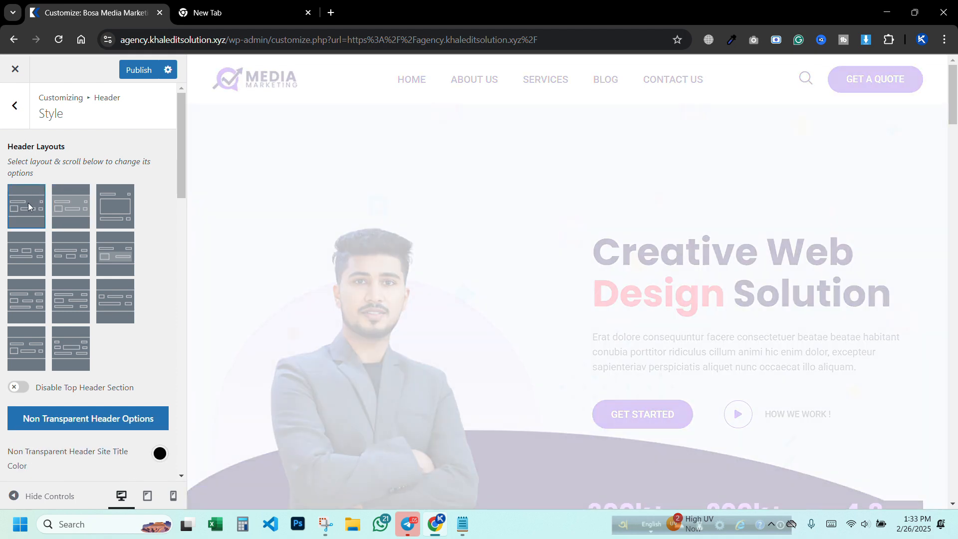
{"action": "left_click", "coordinate": [14, 105]}
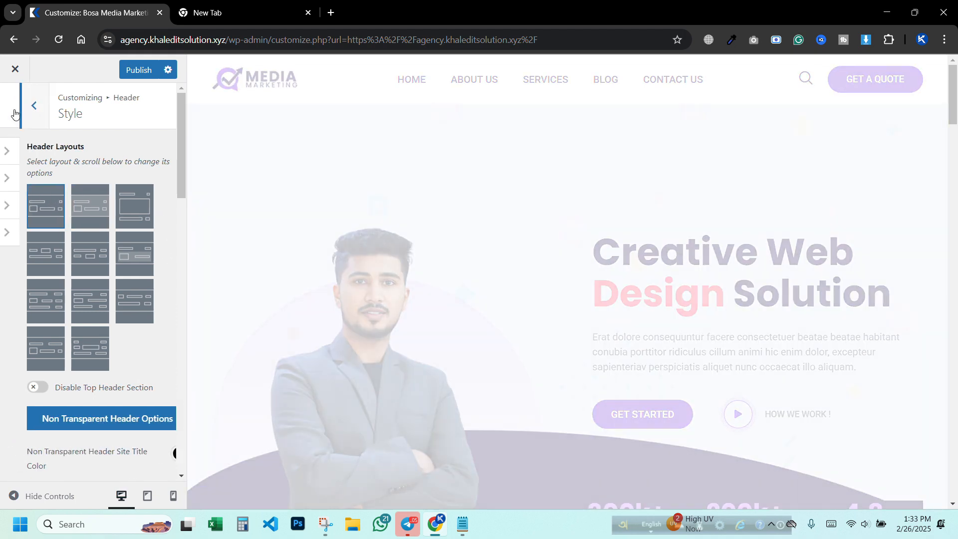
Step: Examine the Header's Media, Elements and Responsive settings, including the image slider and fixed header options
{"action": "left_click", "coordinate": [54, 180]}
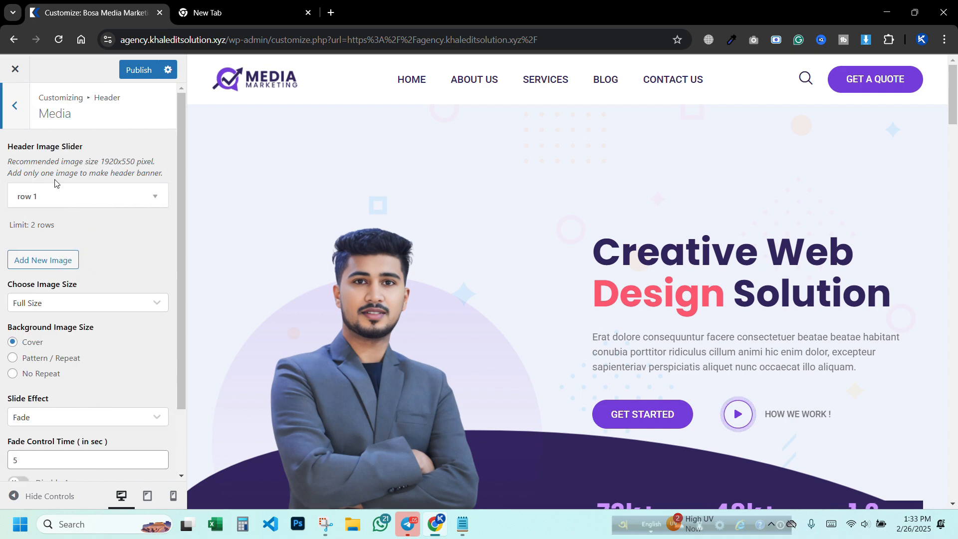
{"action": "scroll", "coordinate": [85, 267], "scroll_direction": "down", "scroll_amount": 2}
{"action": "scroll", "coordinate": [85, 267], "scroll_direction": "up", "scroll_amount": 3}
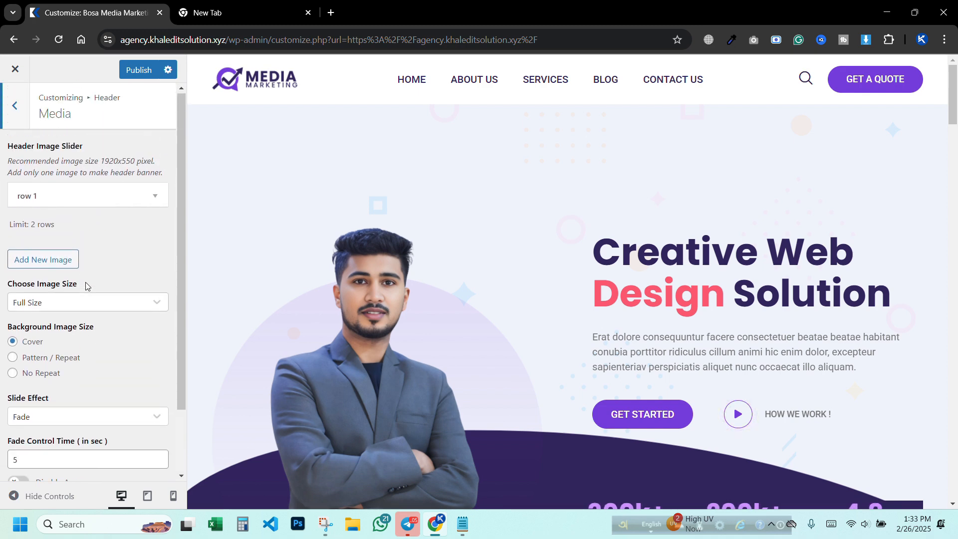
{"action": "left_click", "coordinate": [23, 118]}
{"action": "left_click", "coordinate": [49, 207]}
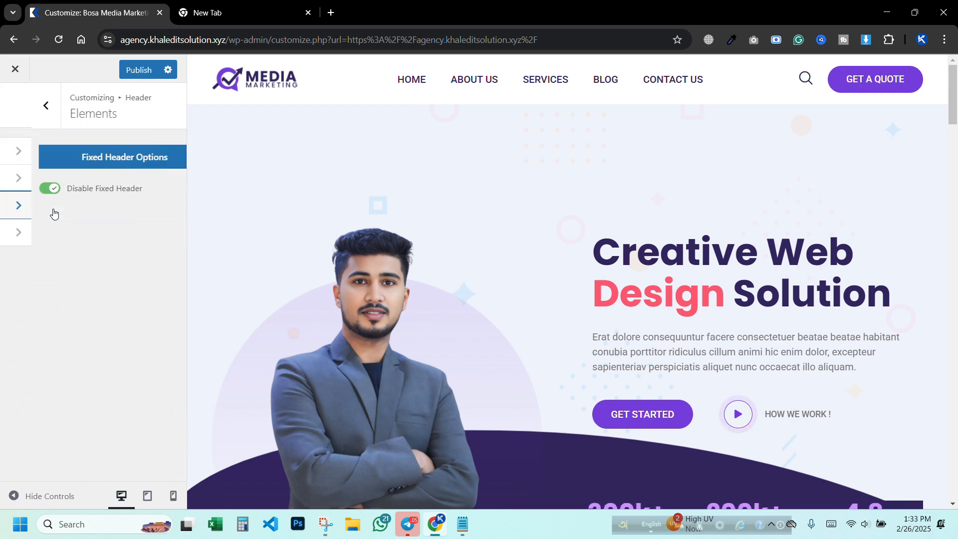
{"action": "left_click", "coordinate": [17, 102]}
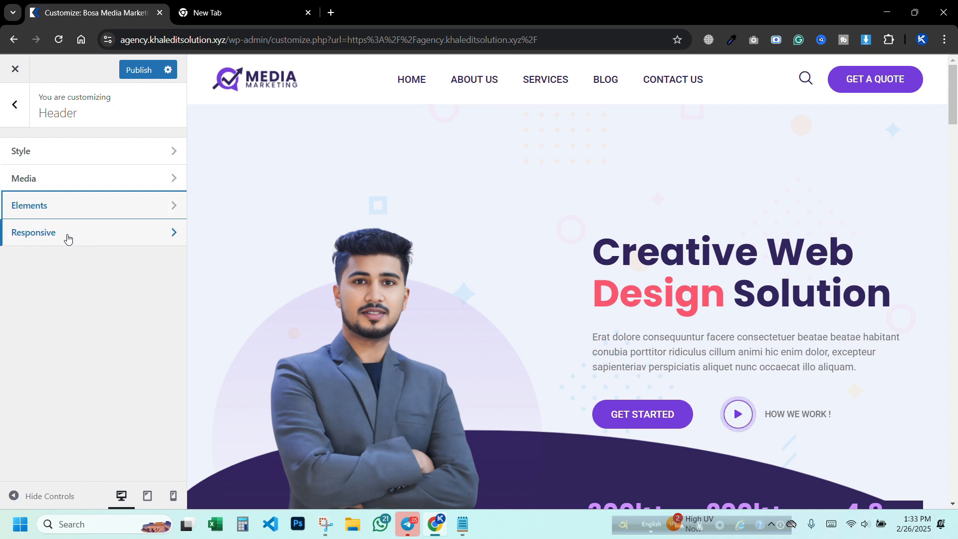
{"action": "left_click", "coordinate": [67, 232]}
{"action": "left_click", "coordinate": [20, 95]}
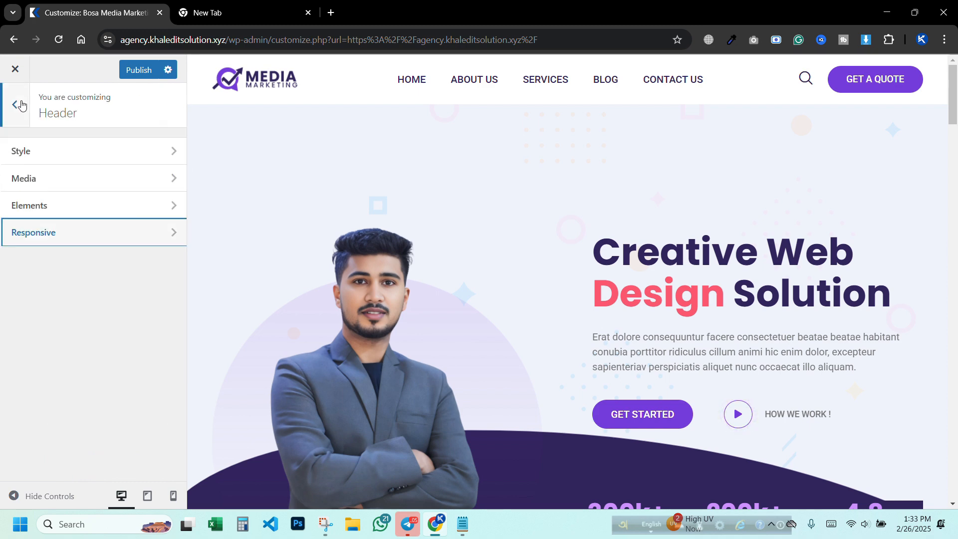
{"action": "left_click", "coordinate": [22, 105]}
Step: Upload "Black yellow modern letter K logo (3)" from Downloads as the replacement for the Site Identity logo
{"action": "left_click", "coordinate": [63, 371]}
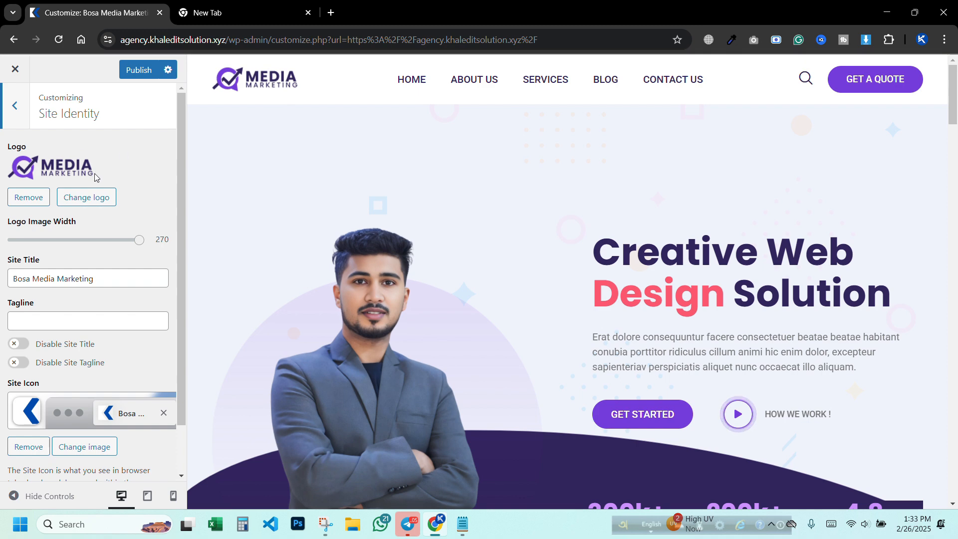
{"action": "left_click", "coordinate": [85, 197]}
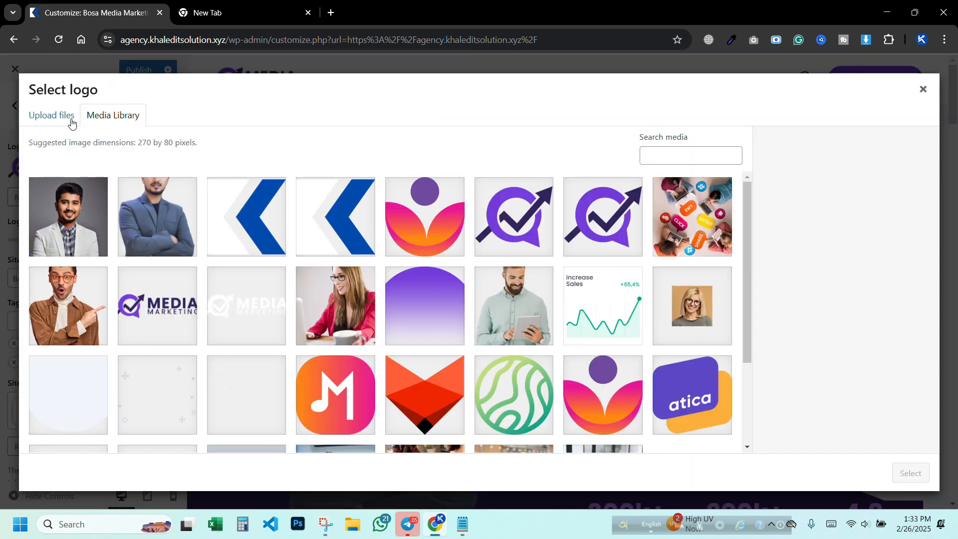
{"action": "left_click", "coordinate": [72, 123]}
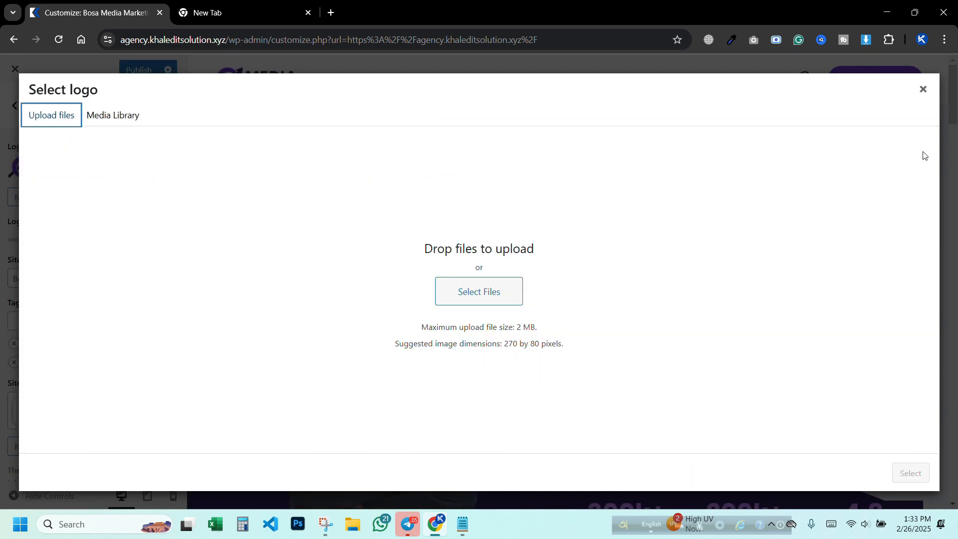
{"action": "left_click", "coordinate": [477, 292]}
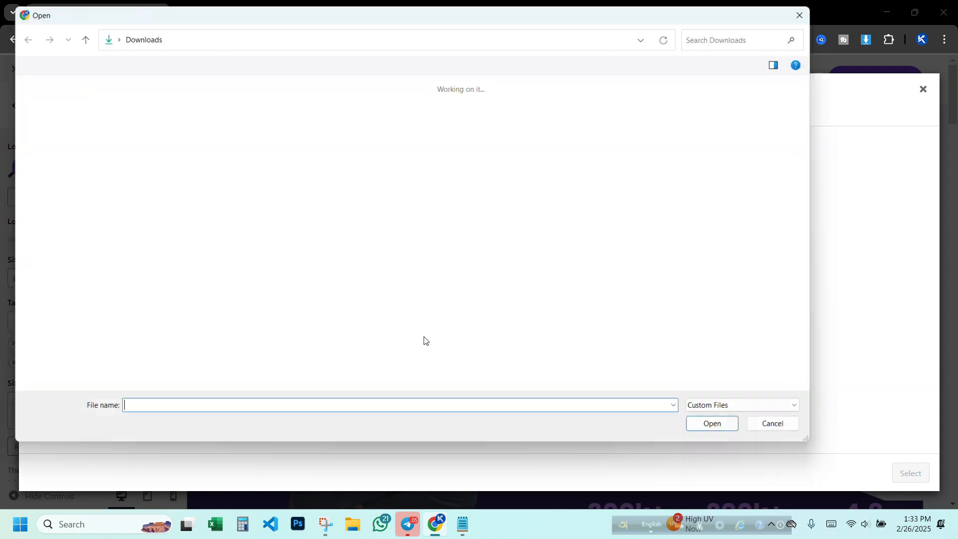
{"action": "scroll", "coordinate": [383, 265], "scroll_direction": "down", "scroll_amount": 5}
{"action": "scroll", "coordinate": [384, 265], "scroll_direction": "down", "scroll_amount": 15}
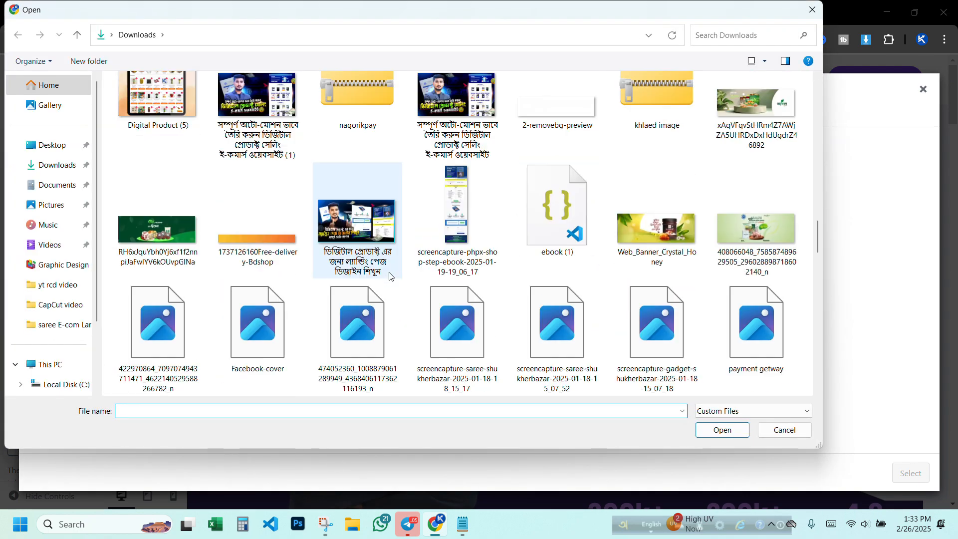
{"action": "scroll", "coordinate": [411, 220], "scroll_direction": "up", "scroll_amount": 3}
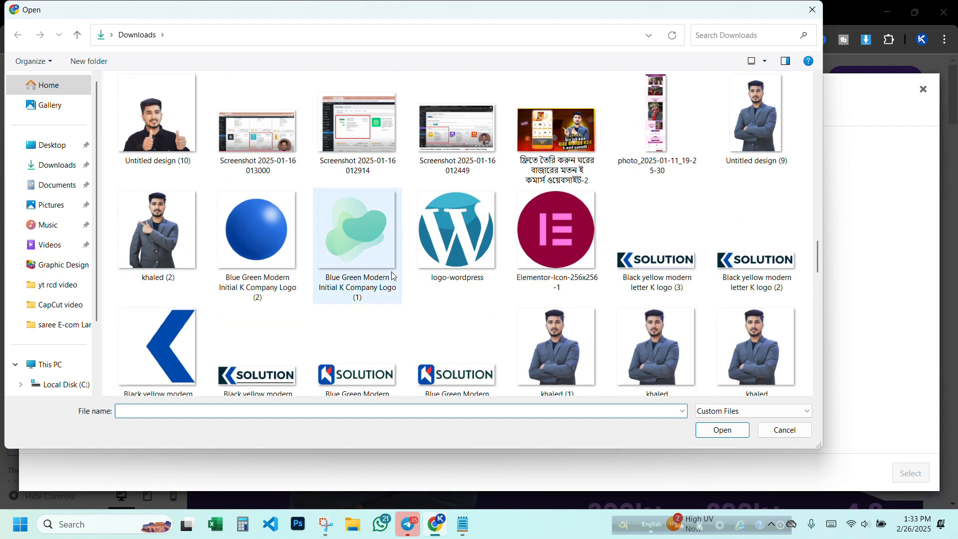
{"action": "double_click", "coordinate": [642, 263]}
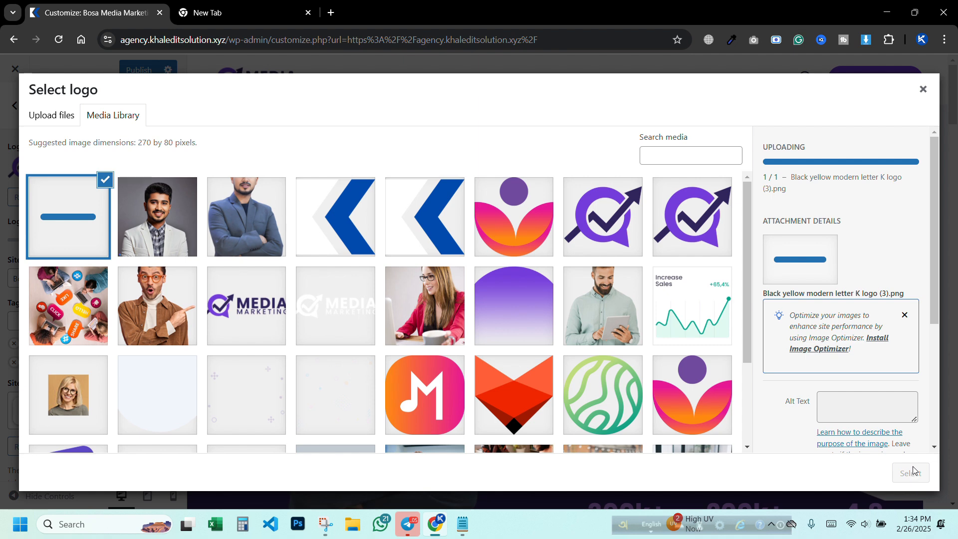
{"action": "scroll", "coordinate": [474, 276], "scroll_direction": "down", "scroll_amount": 3}
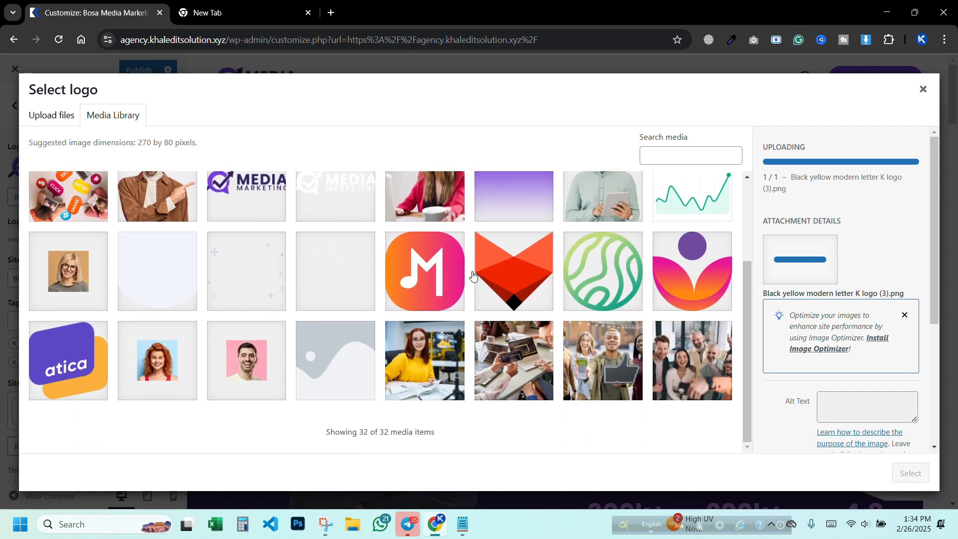
{"action": "scroll", "coordinate": [520, 301], "scroll_direction": "up", "scroll_amount": 3}
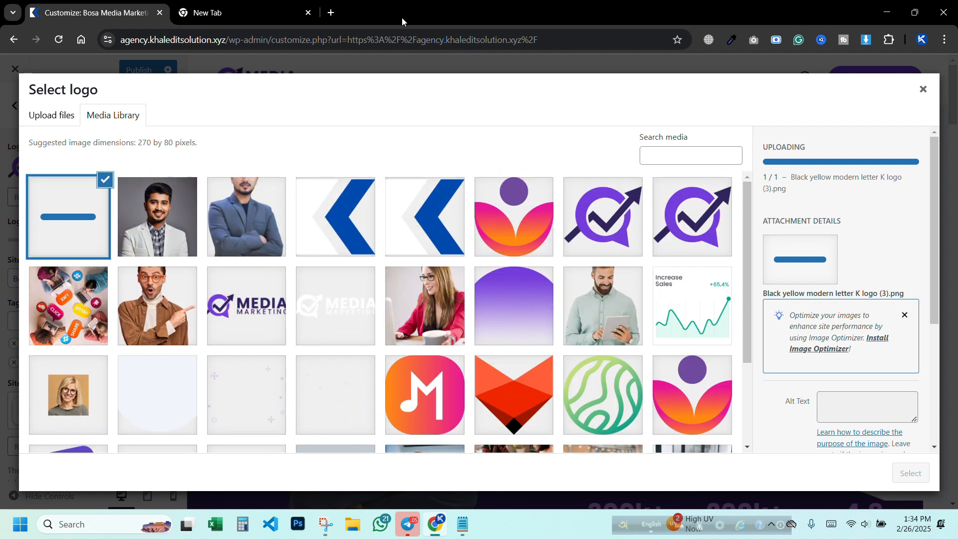
Step: Select the uploaded logo and crop it with the crop frame widened to cover the whole image
{"action": "left_click", "coordinate": [907, 474]}
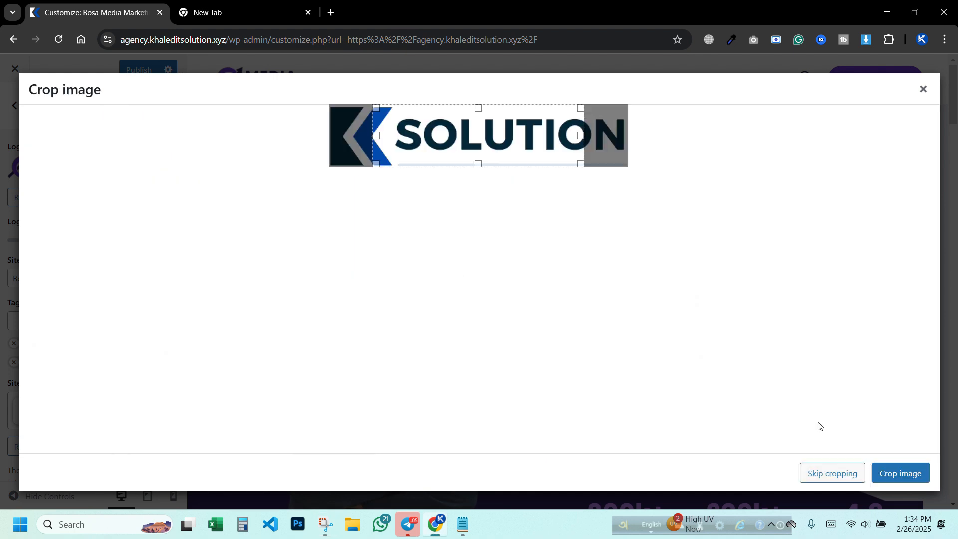
{"action": "left_click_drag", "start_coordinate": [581, 134], "coordinate": [739, 134]}
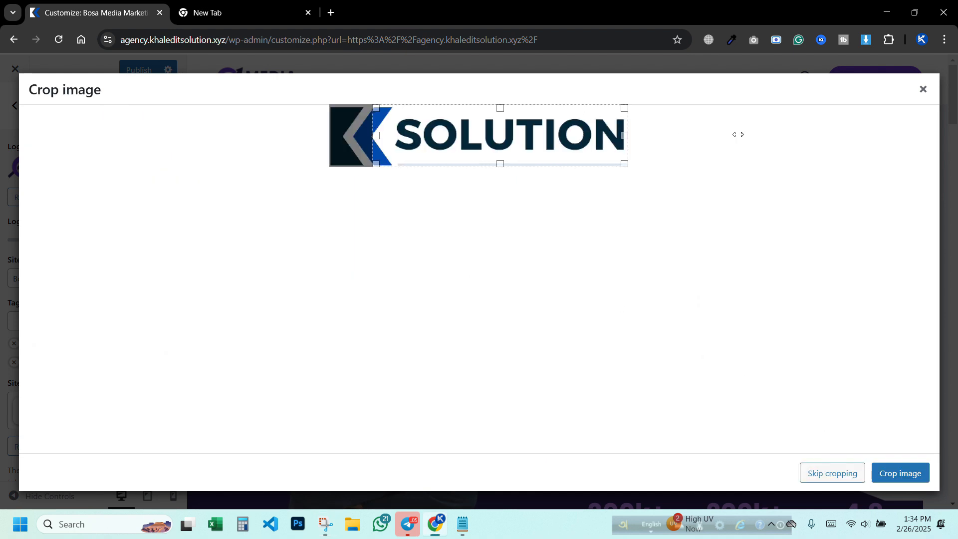
{"action": "left_click_drag", "start_coordinate": [379, 138], "coordinate": [293, 146]}
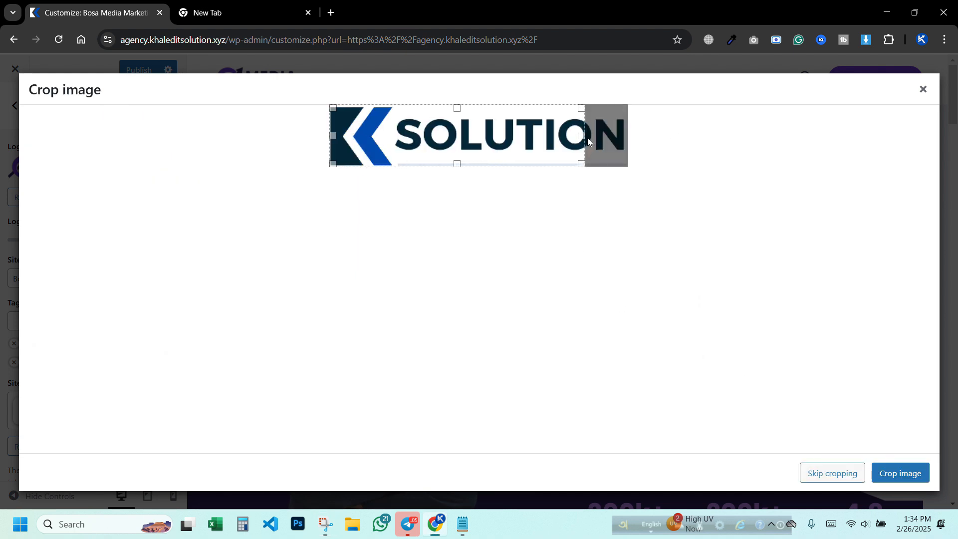
{"action": "left_click_drag", "start_coordinate": [583, 135], "coordinate": [695, 148]}
{"action": "left_click", "coordinate": [899, 473]}
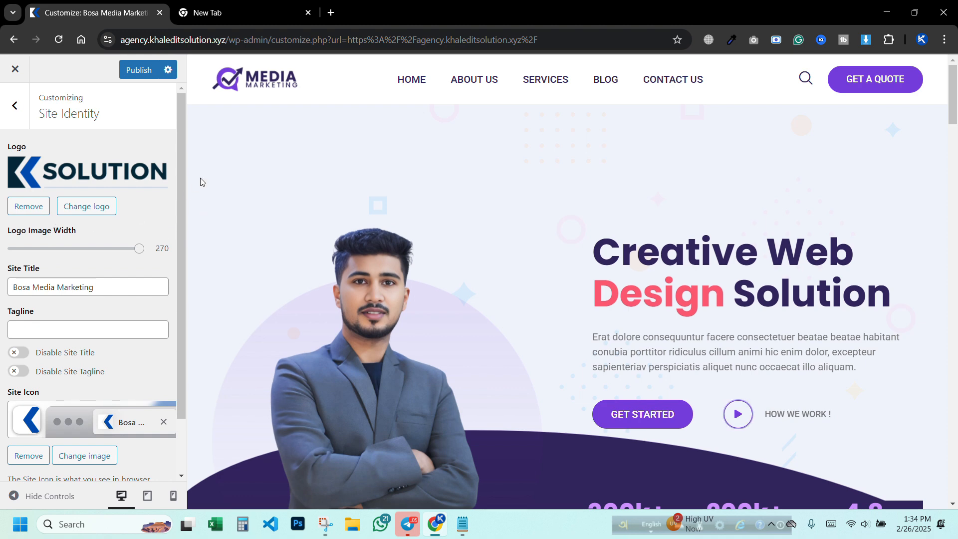
Step: Publish the new logo and look over the remaining Site Identity settings
{"action": "scroll", "coordinate": [95, 267], "scroll_direction": "down", "scroll_amount": 1}
{"action": "scroll", "coordinate": [95, 267], "scroll_direction": "up", "scroll_amount": 1}
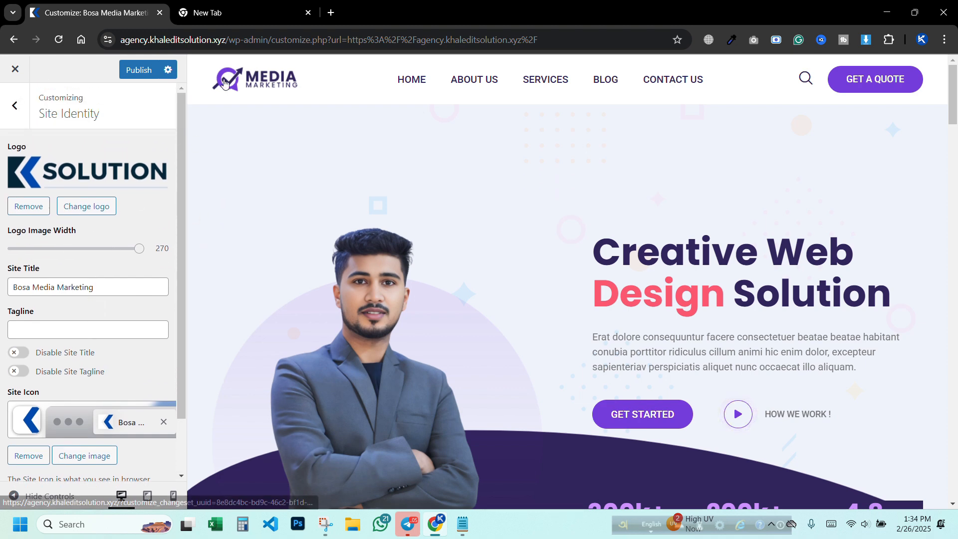
{"action": "scroll", "coordinate": [82, 179], "scroll_direction": "down", "scroll_amount": 1}
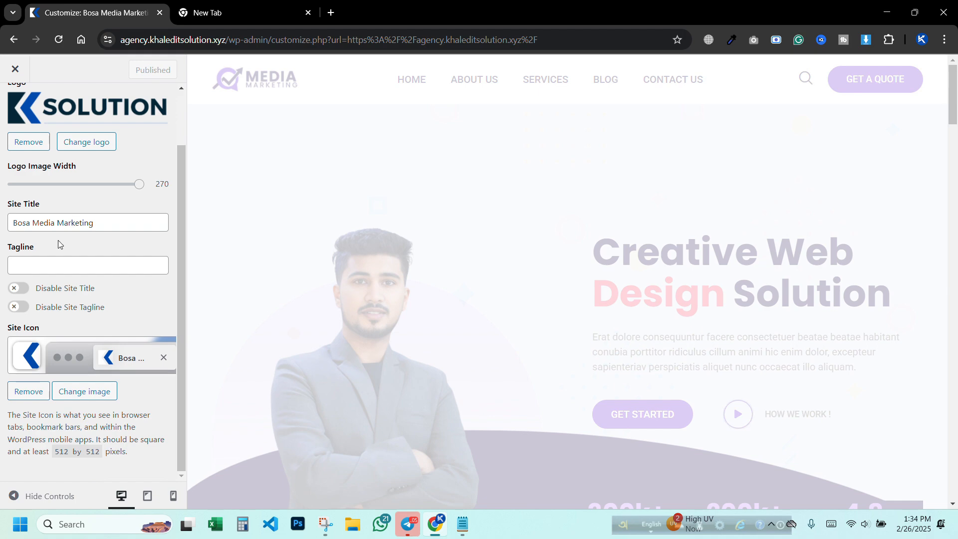
{"action": "scroll", "coordinate": [130, 110], "scroll_direction": "up", "scroll_amount": 1}
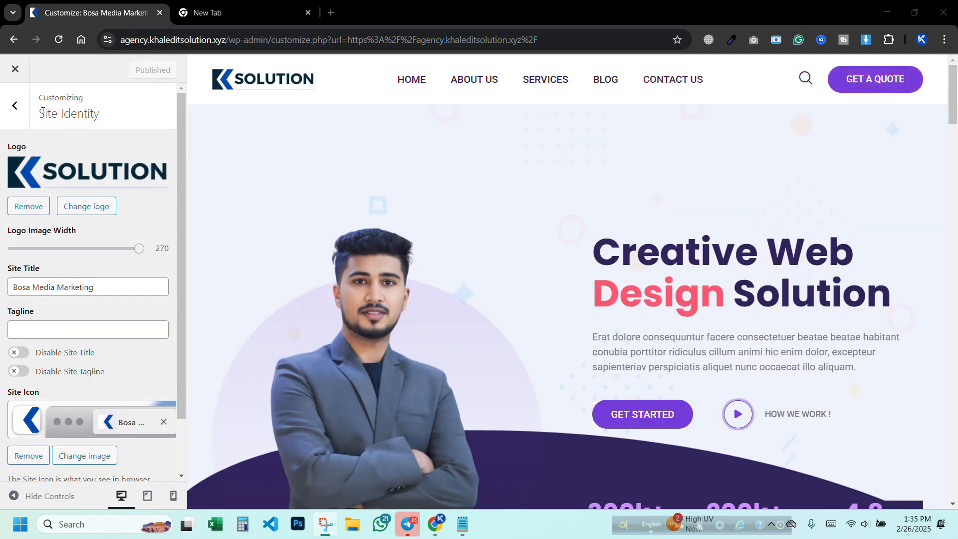
Step: Examine the Header Menu's items, locations and the options for adding menu items, leaving the menu as it is
{"action": "left_click", "coordinate": [17, 106]}
{"action": "scroll", "coordinate": [59, 364], "scroll_direction": "down", "scroll_amount": 3}
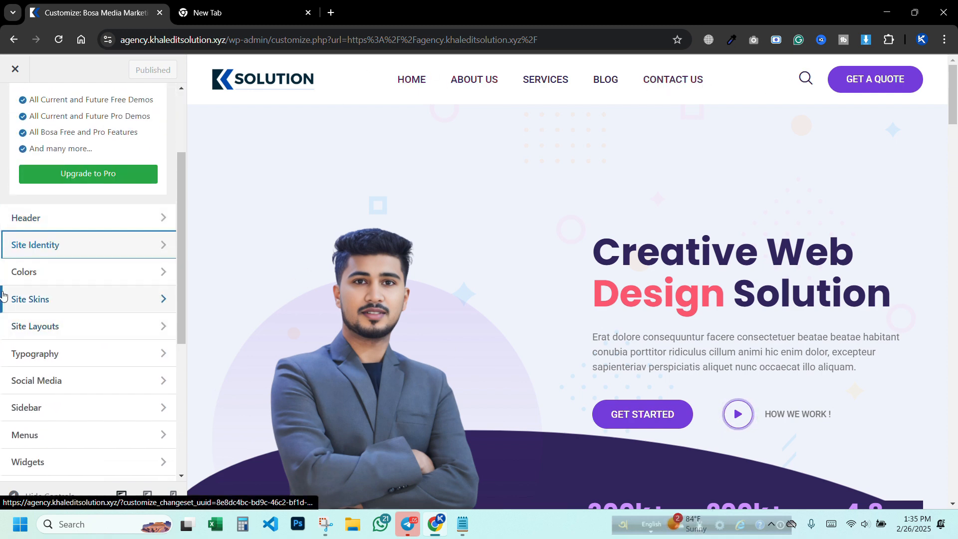
{"action": "scroll", "coordinate": [35, 300], "scroll_direction": "down", "scroll_amount": 4}
{"action": "left_click", "coordinate": [20, 252]}
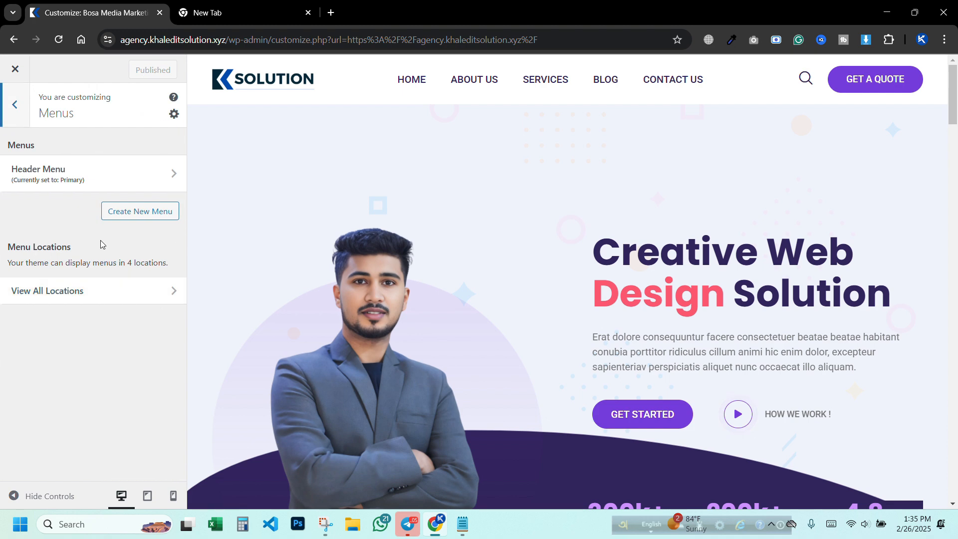
{"action": "left_click", "coordinate": [142, 178]}
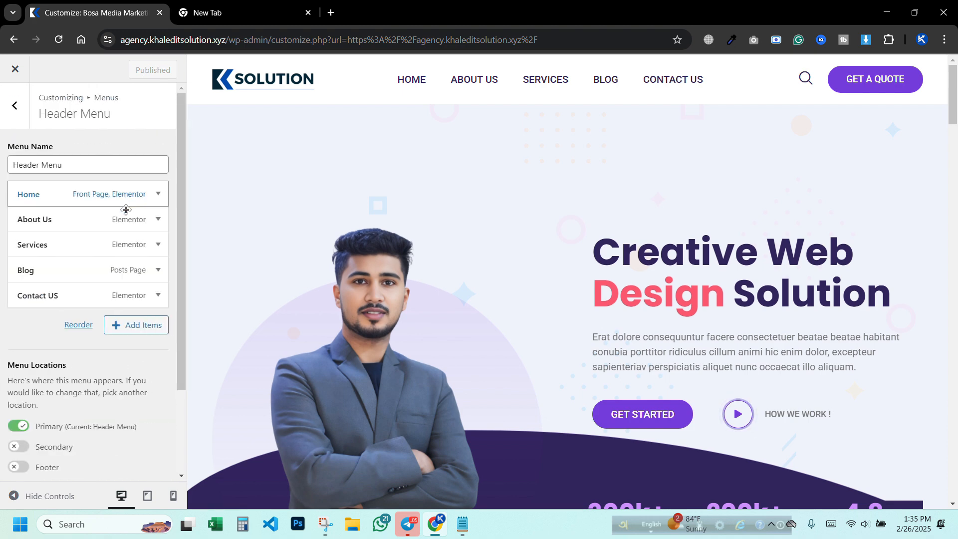
{"action": "left_click", "coordinate": [129, 325]}
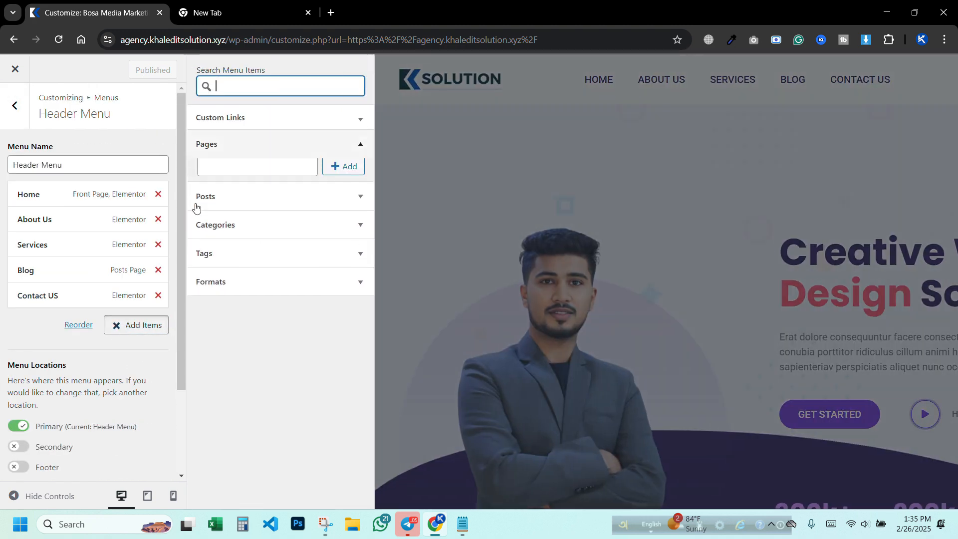
{"action": "left_click", "coordinate": [18, 106]}
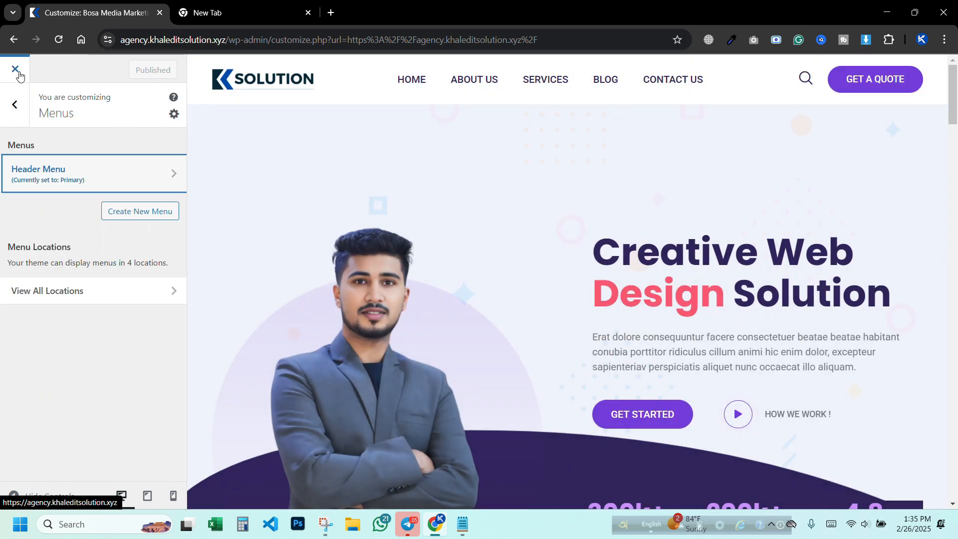
{"action": "left_click", "coordinate": [18, 103]}
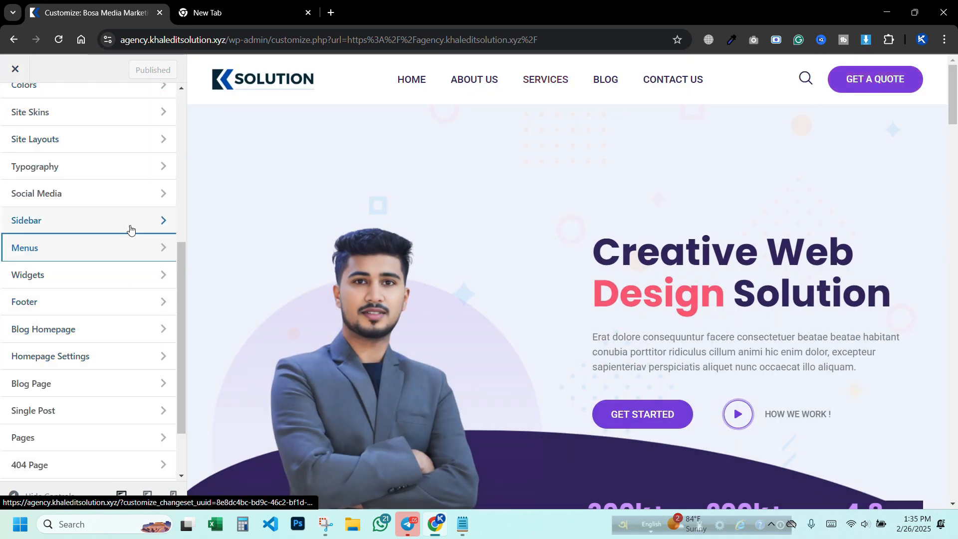
Step: Look into the Site Skins settings and return to the main list of Customizer sections
{"action": "scroll", "coordinate": [75, 227], "scroll_direction": "up", "scroll_amount": 3}
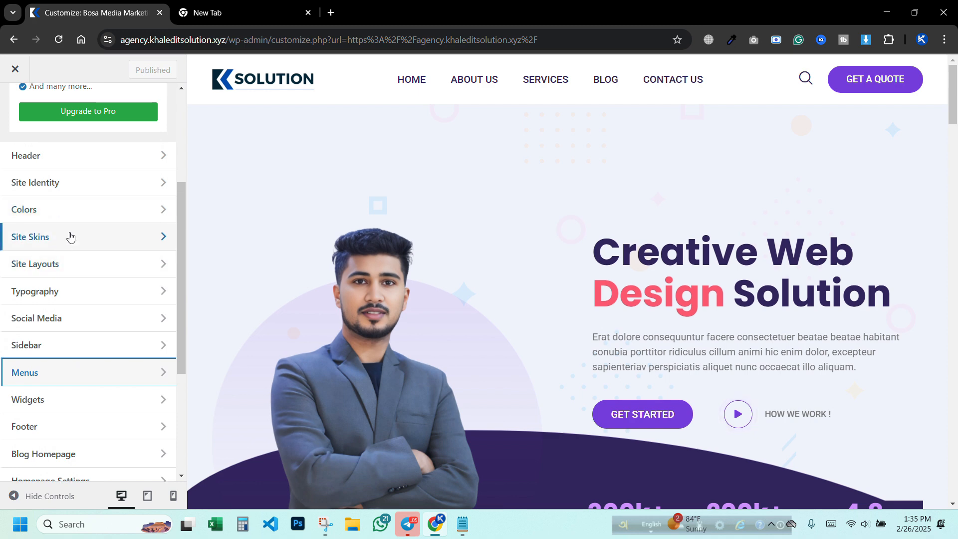
{"action": "left_click", "coordinate": [69, 236]}
{"action": "left_click", "coordinate": [23, 117]}
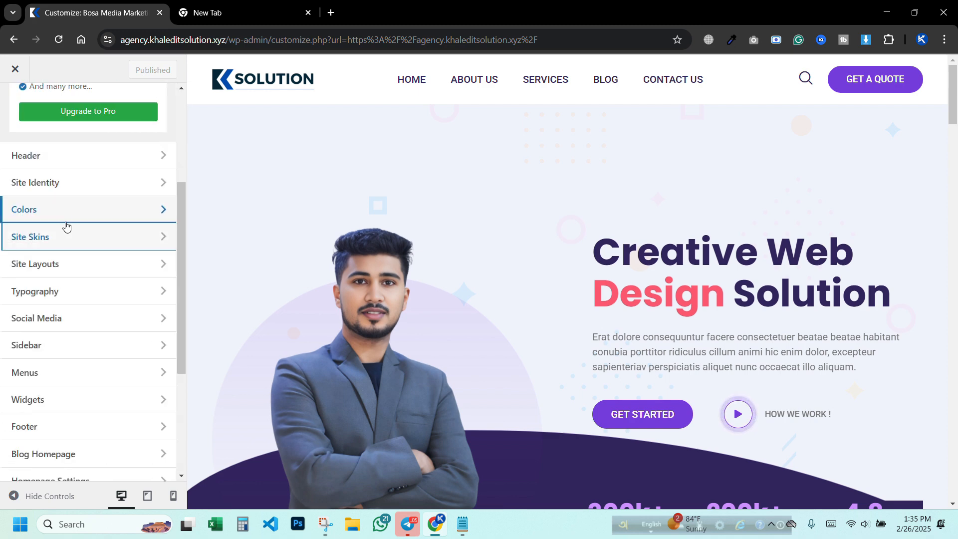
Step: Look over the Site Identity and Sidebar settings and return to the main list of Customizer sections
{"action": "left_click", "coordinate": [15, 105]}
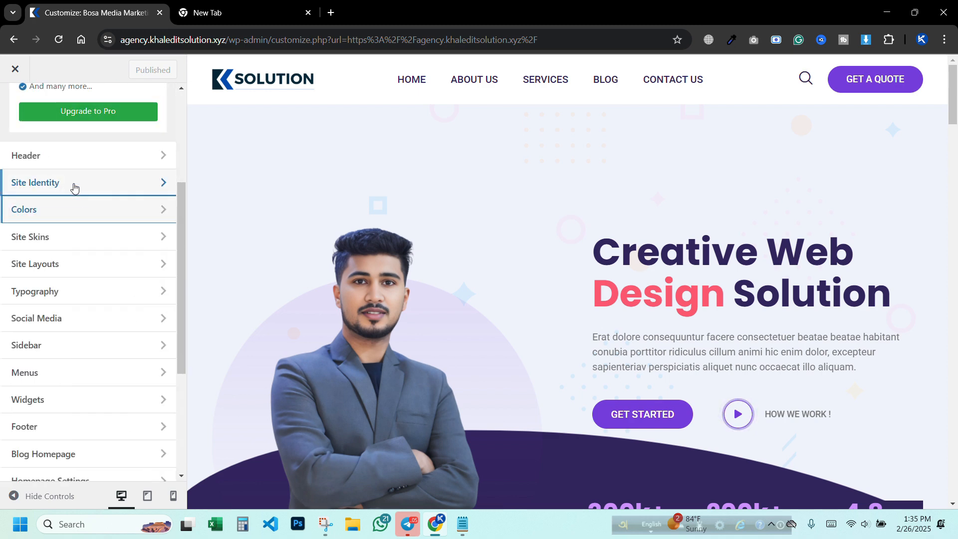
{"action": "left_click", "coordinate": [74, 184]}
{"action": "scroll", "coordinate": [69, 265], "scroll_direction": "down", "scroll_amount": 2}
{"action": "scroll", "coordinate": [69, 266], "scroll_direction": "up", "scroll_amount": 2}
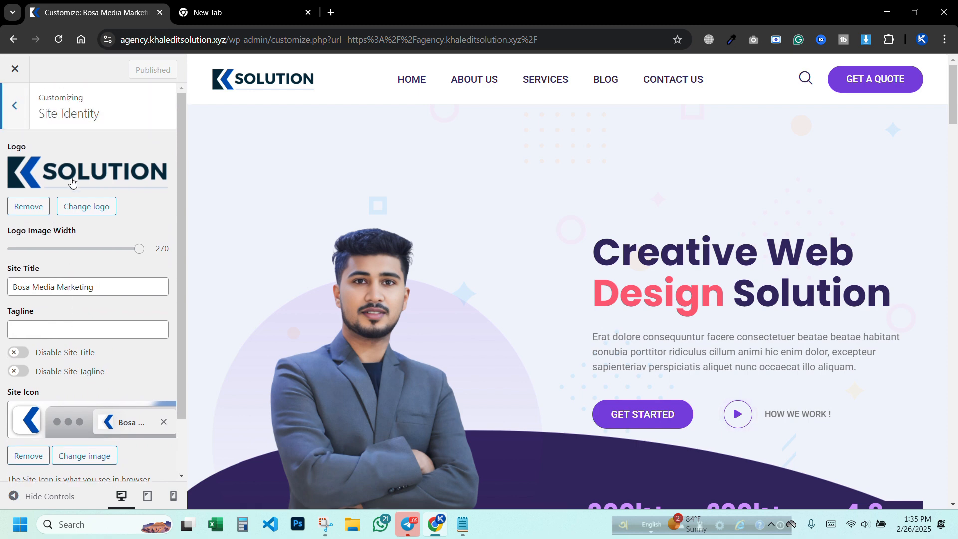
{"action": "left_click", "coordinate": [16, 106]}
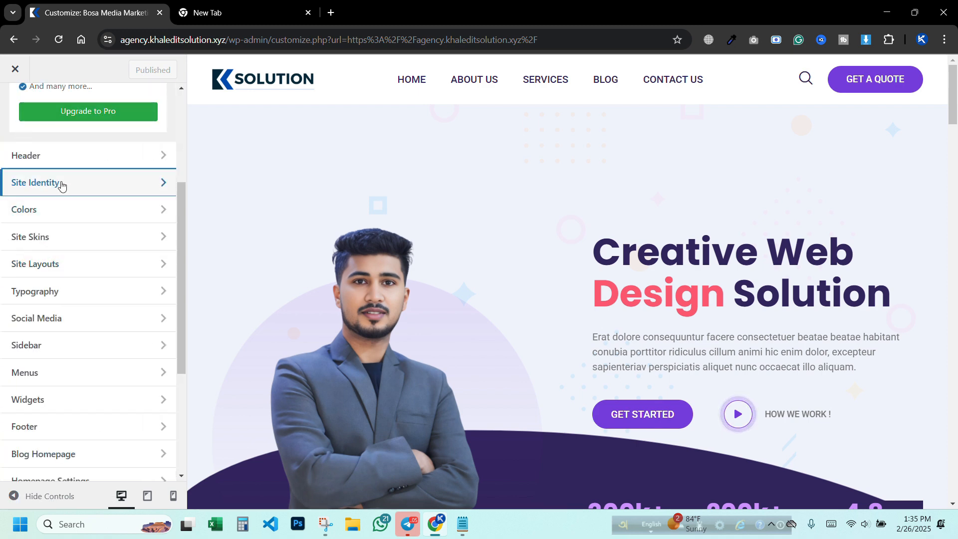
{"action": "left_click", "coordinate": [48, 348]}
{"action": "left_click", "coordinate": [15, 106]}
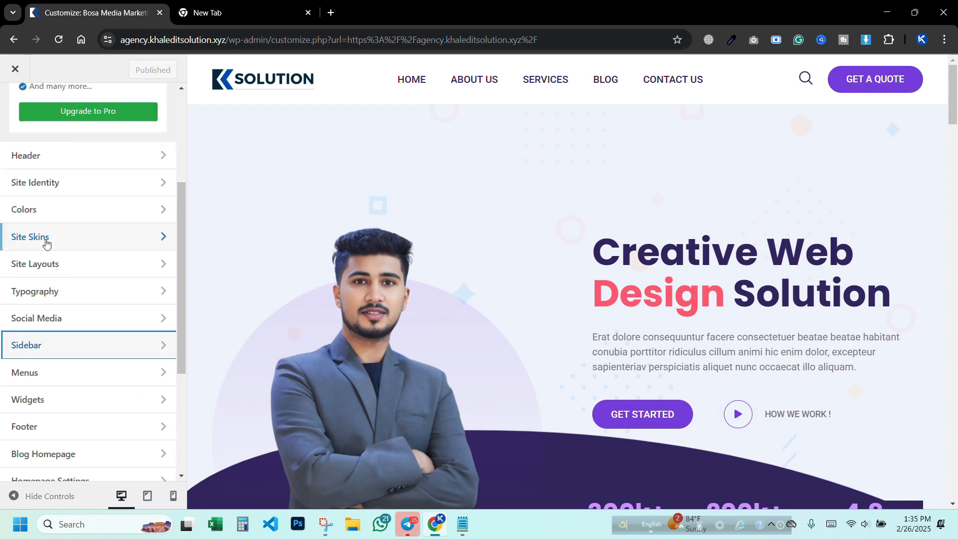
Step: Examine the Footer Widgets settings in the Footer section alongside the footer in the site preview
{"action": "scroll", "coordinate": [46, 243], "scroll_direction": "down", "scroll_amount": 3}
{"action": "left_click", "coordinate": [47, 241]}
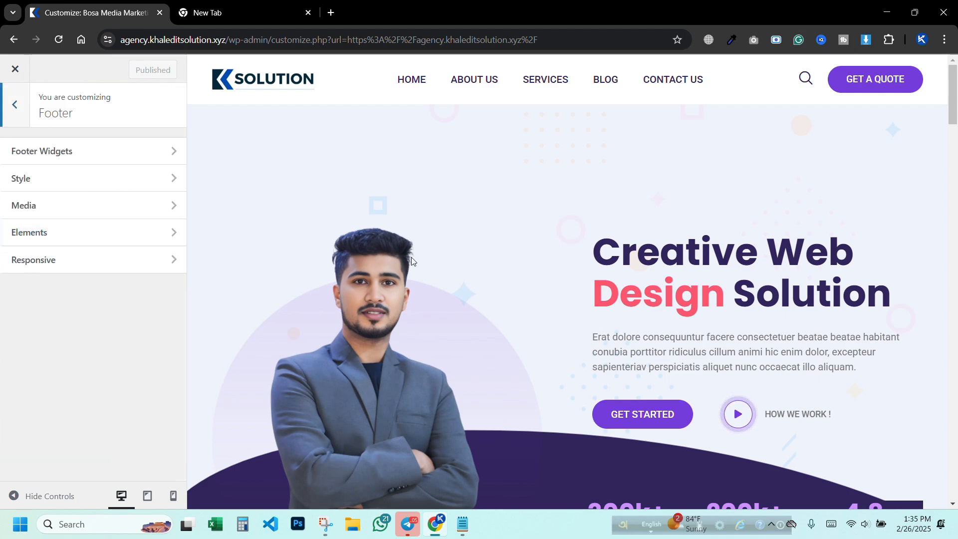
{"action": "scroll", "coordinate": [412, 261], "scroll_direction": "down", "scroll_amount": 20}
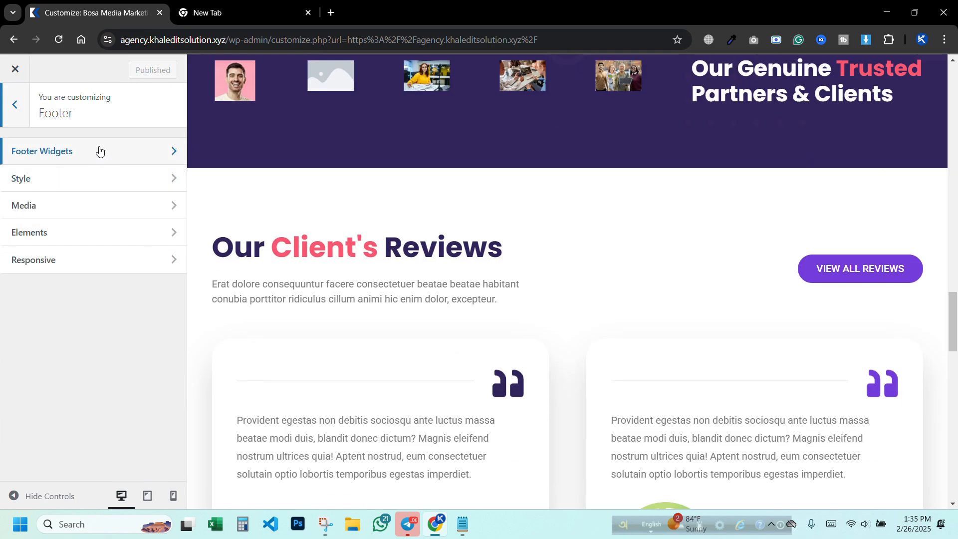
{"action": "left_click", "coordinate": [98, 151]}
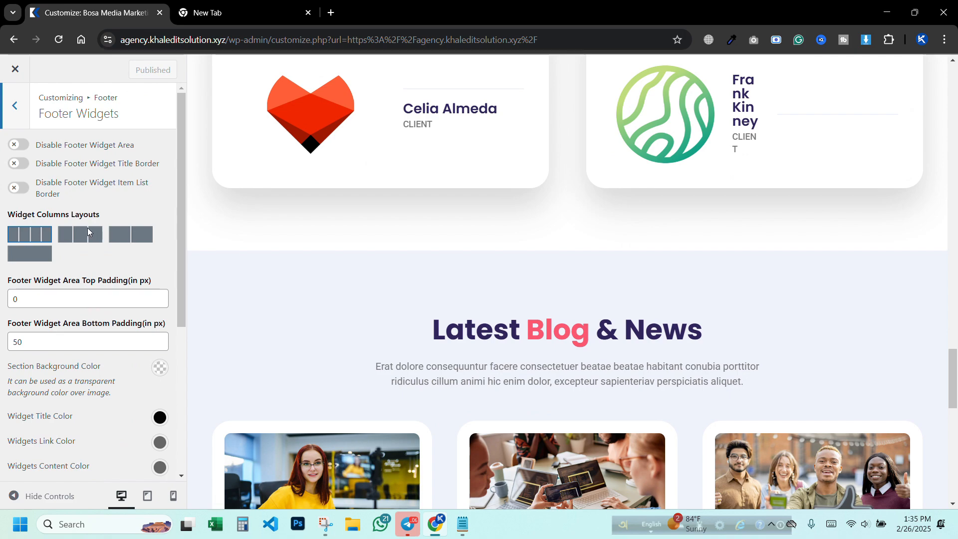
{"action": "scroll", "coordinate": [85, 229], "scroll_direction": "down", "scroll_amount": 5}
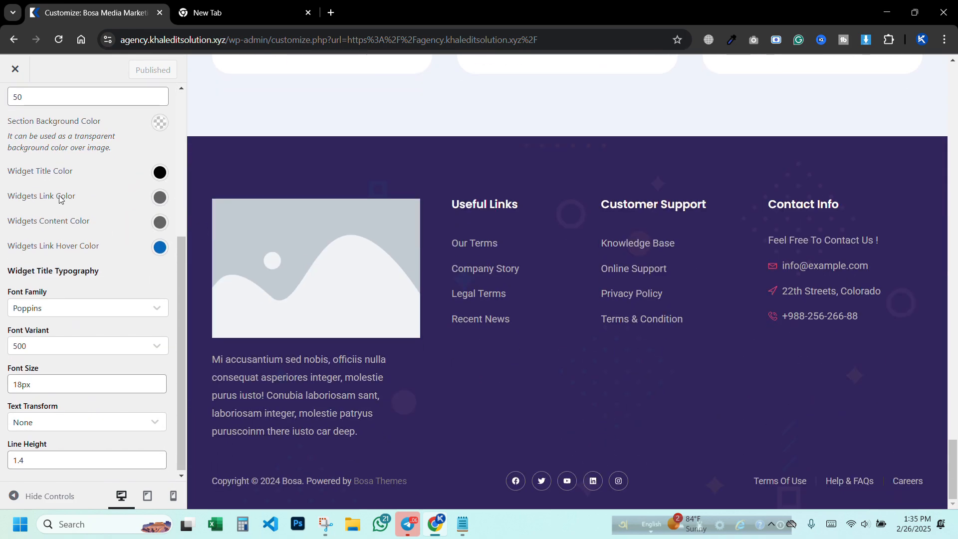
{"action": "scroll", "coordinate": [62, 200], "scroll_direction": "up", "scroll_amount": 5}
{"action": "left_click", "coordinate": [14, 114]}
Step: Examine the Footer section's Style, Media, Elements and Responsive settings and return to the main list of Customizer sections
{"action": "left_click", "coordinate": [57, 187]}
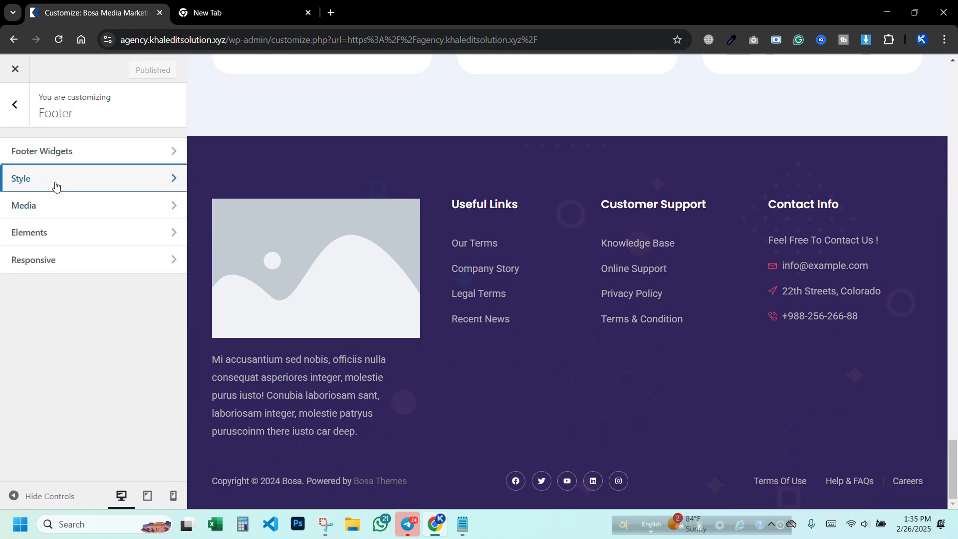
{"action": "scroll", "coordinate": [57, 293], "scroll_direction": "down", "scroll_amount": 10}
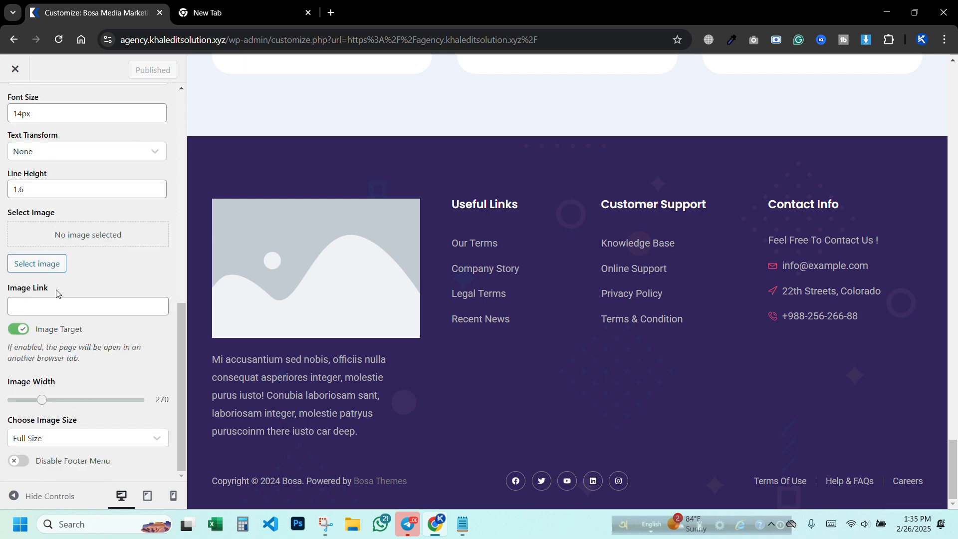
{"action": "scroll", "coordinate": [59, 293], "scroll_direction": "up", "scroll_amount": 10}
{"action": "left_click", "coordinate": [21, 114]}
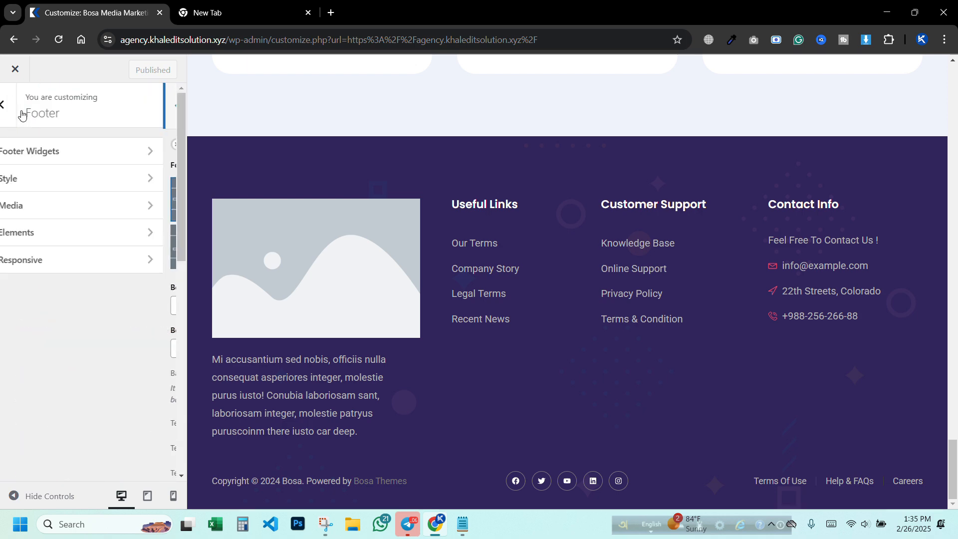
{"action": "left_click", "coordinate": [73, 207]}
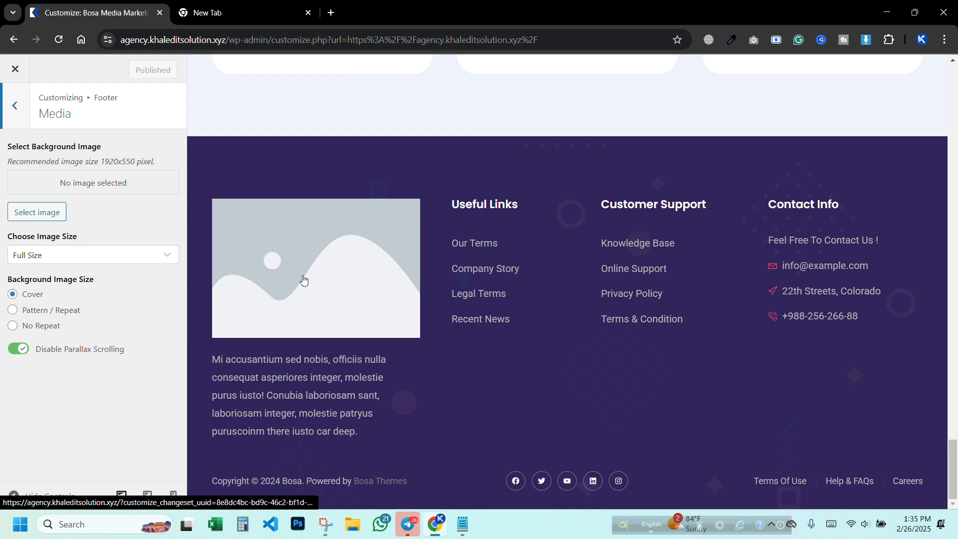
{"action": "left_click", "coordinate": [15, 120]}
{"action": "left_click", "coordinate": [73, 244]}
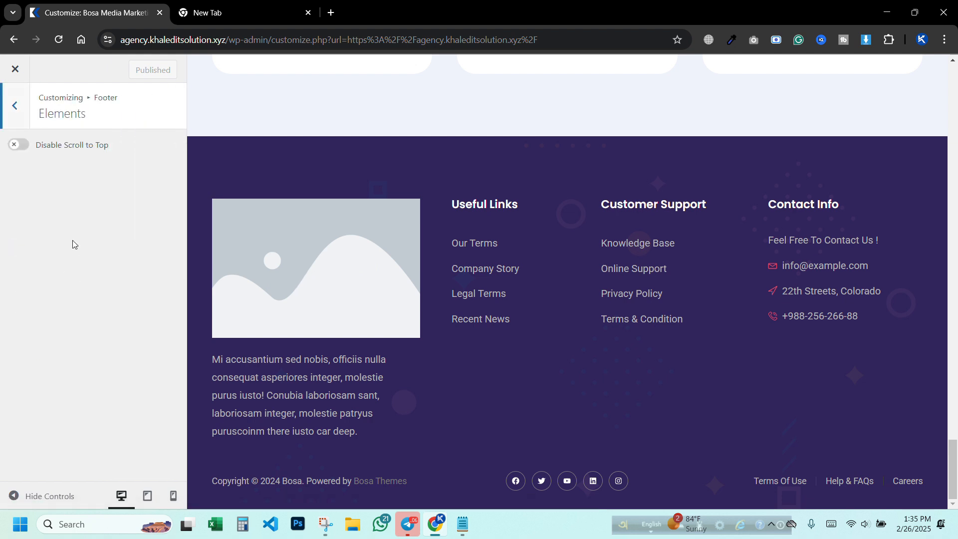
{"action": "left_click", "coordinate": [27, 128]}
{"action": "left_click", "coordinate": [77, 259]}
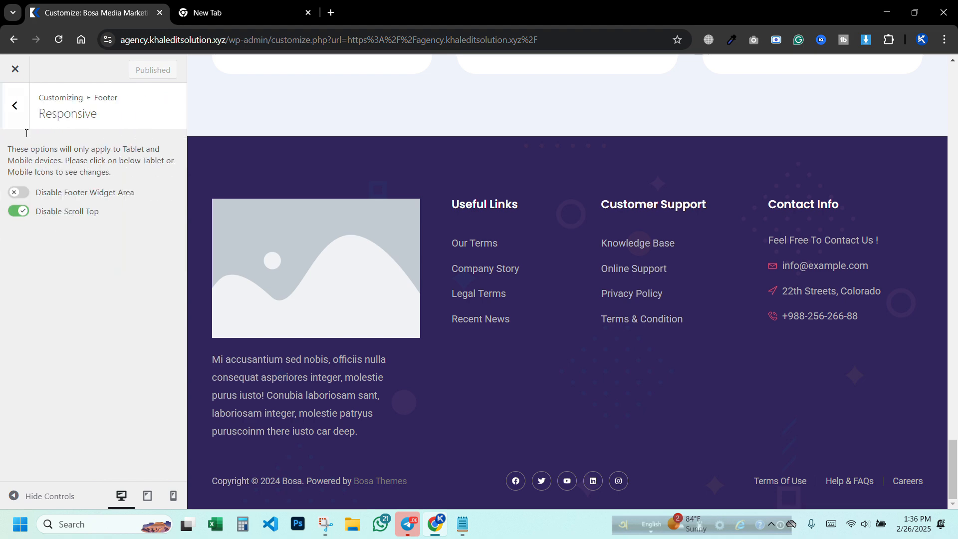
{"action": "left_click", "coordinate": [17, 106]}
{"action": "left_click", "coordinate": [15, 106]}
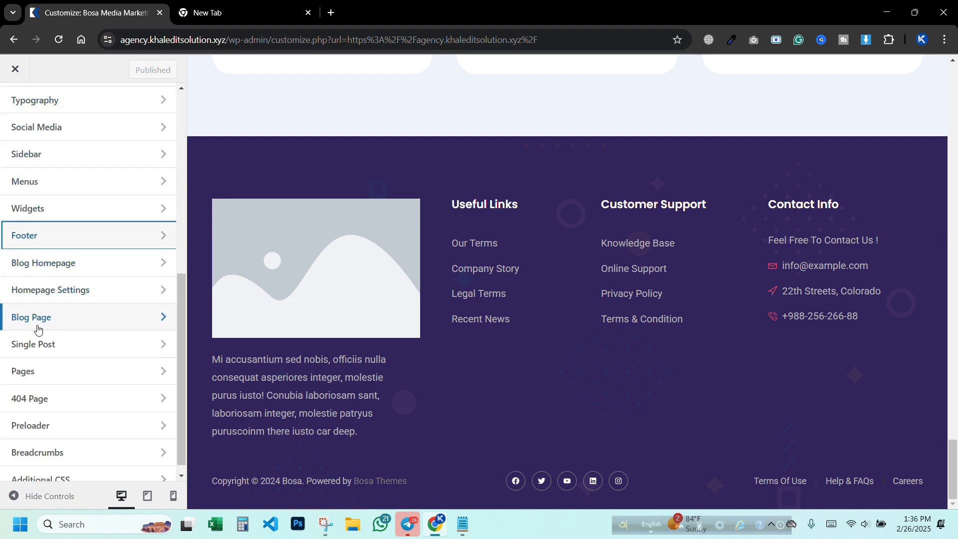
Step: Look through the Single Post settings and return to the main list of Customizer sections
{"action": "scroll", "coordinate": [50, 358], "scroll_direction": "down", "scroll_amount": 1}
{"action": "scroll", "coordinate": [265, 341], "scroll_direction": "up", "scroll_amount": 6}
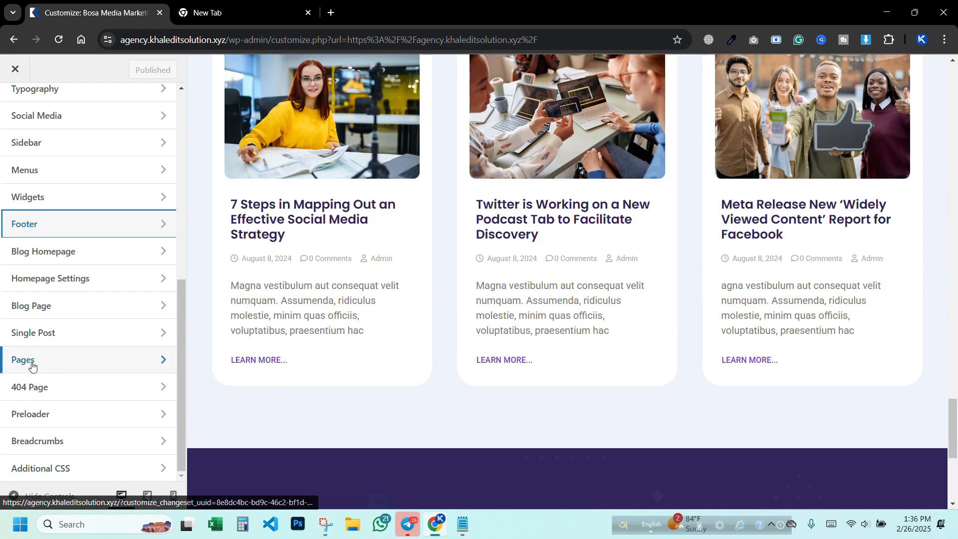
{"action": "left_click", "coordinate": [50, 334]}
{"action": "scroll", "coordinate": [80, 248], "scroll_direction": "down", "scroll_amount": 3}
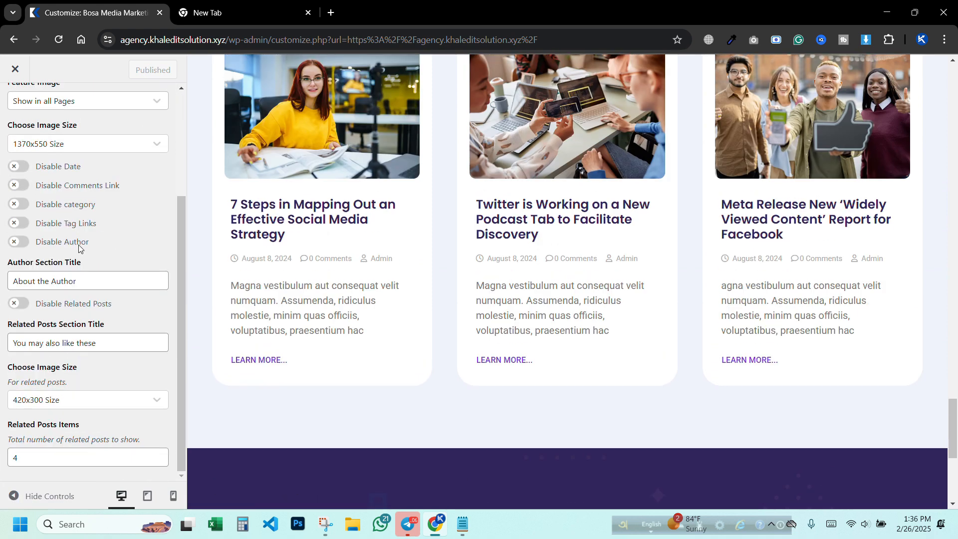
{"action": "scroll", "coordinate": [74, 241], "scroll_direction": "up", "scroll_amount": 5}
{"action": "left_click", "coordinate": [11, 109]}
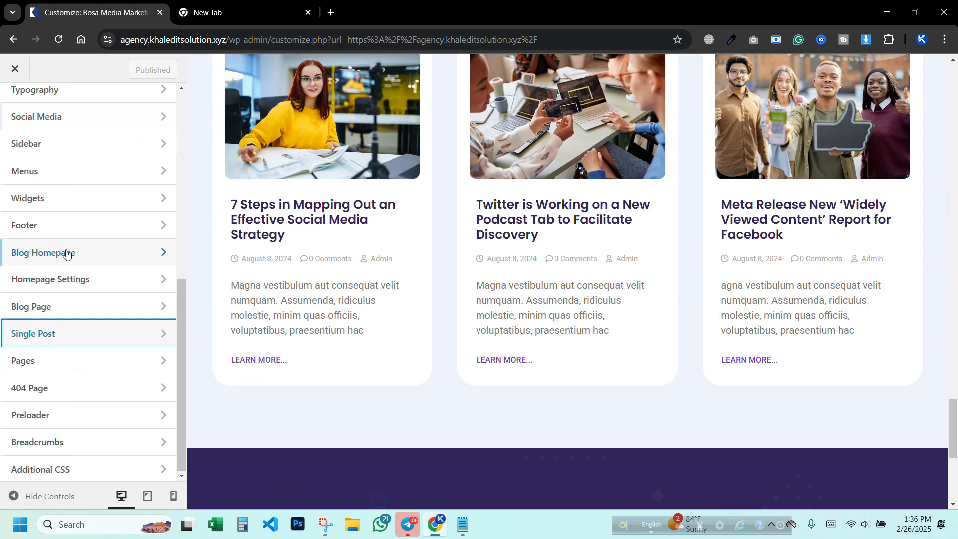
Step: Close the Customizer without changing any further sections and go to the WordPress admin area
{"action": "scroll", "coordinate": [15, 150], "scroll_direction": "up", "scroll_amount": 8}
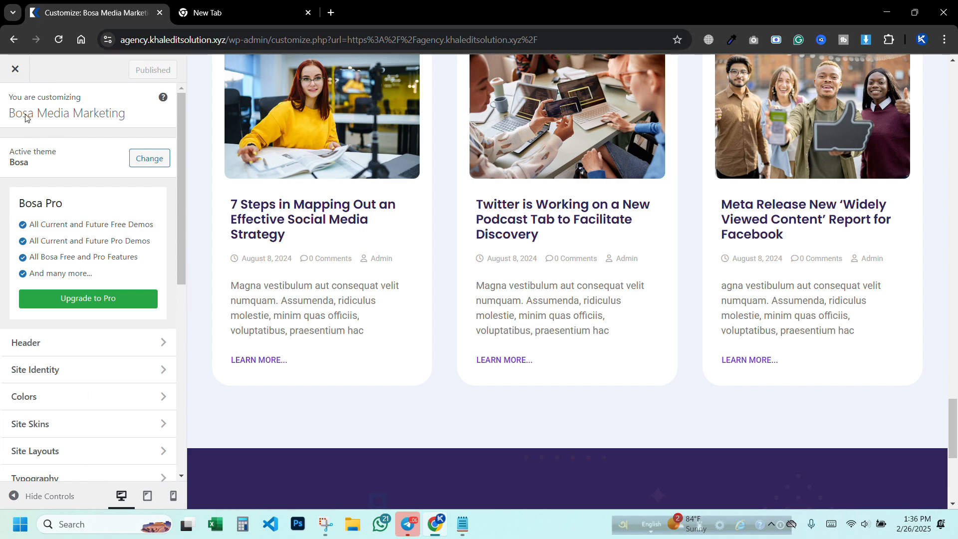
{"action": "scroll", "coordinate": [544, 380], "scroll_direction": "up", "scroll_amount": 20}
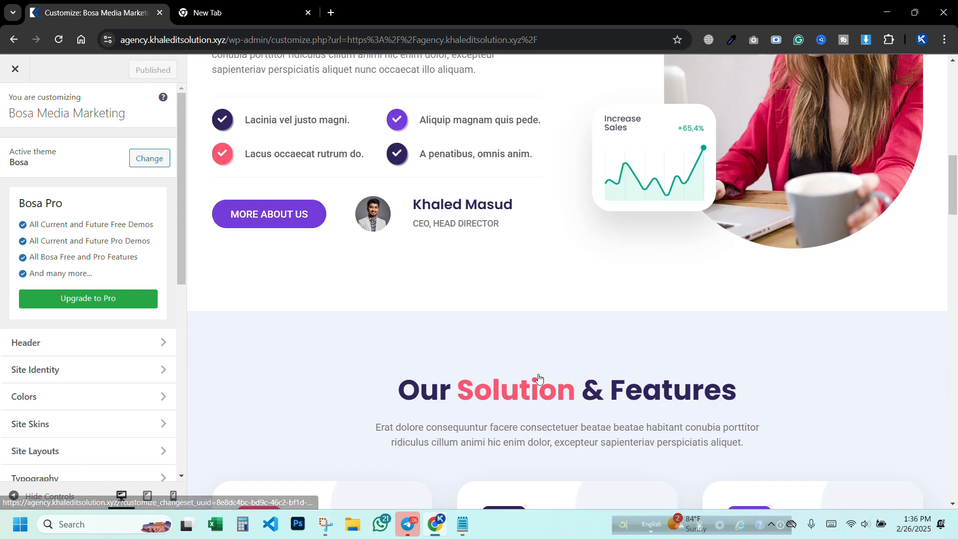
{"action": "scroll", "coordinate": [540, 395], "scroll_direction": "up", "scroll_amount": 3}
{"action": "scroll", "coordinate": [55, 334], "scroll_direction": "down", "scroll_amount": 6}
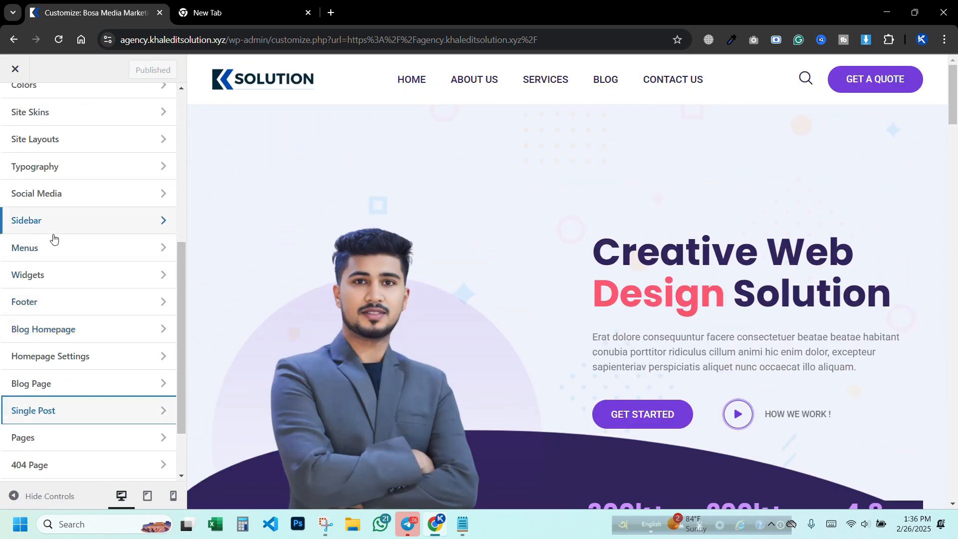
{"action": "scroll", "coordinate": [64, 264], "scroll_direction": "down", "scroll_amount": 3}
{"action": "scroll", "coordinate": [68, 274], "scroll_direction": "up", "scroll_amount": 9}
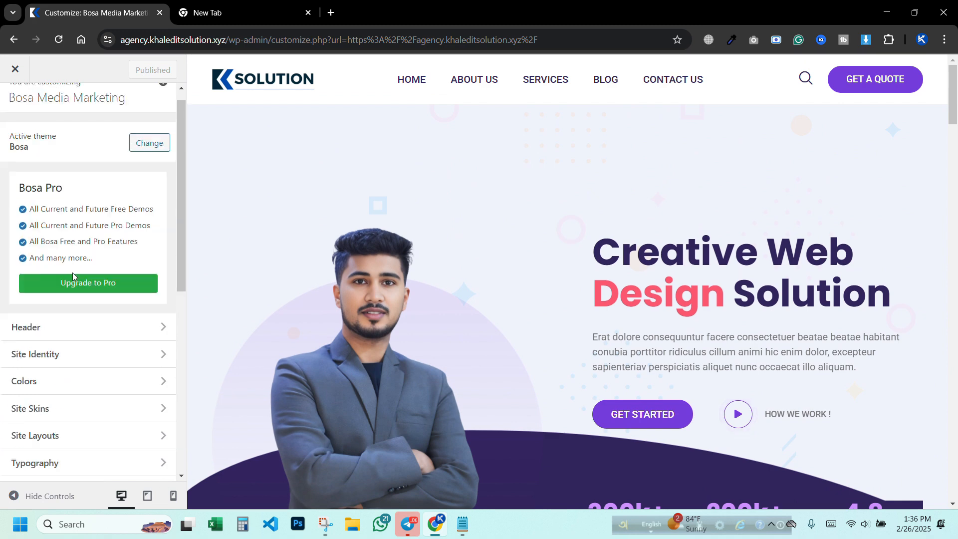
{"action": "left_click", "coordinate": [19, 76]}
{"action": "left_click", "coordinate": [230, 4]}
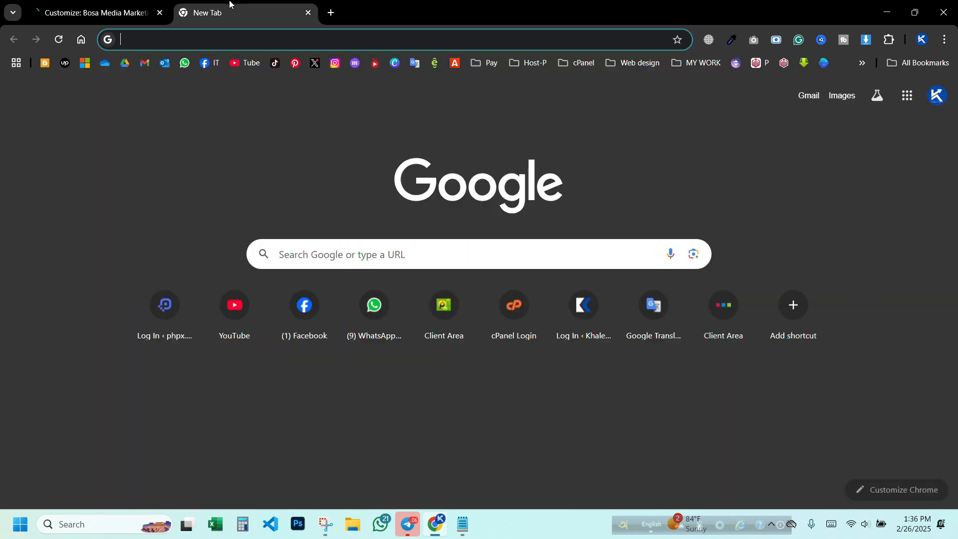
{"action": "left_click", "coordinate": [121, 4]}
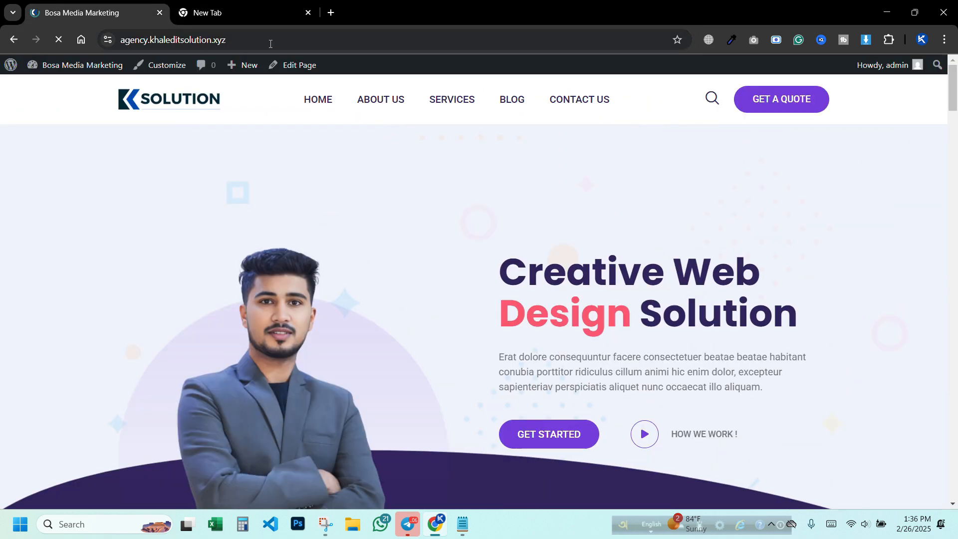
{"action": "left_click", "coordinate": [12, 64]}
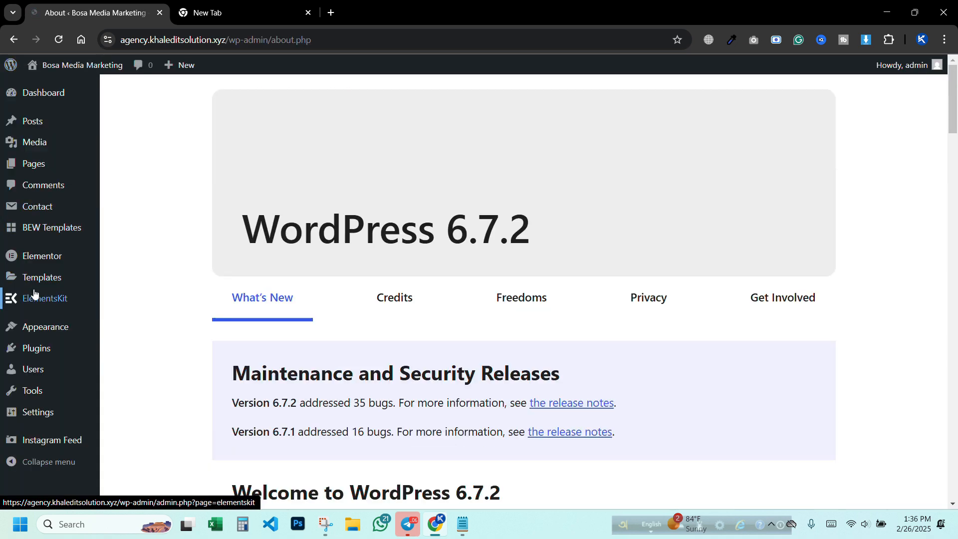
Step: Look through the admin menu's entries, including the Templates, Elementor and Settings options
{"action": "mouse_move", "coordinate": [36, 276]}
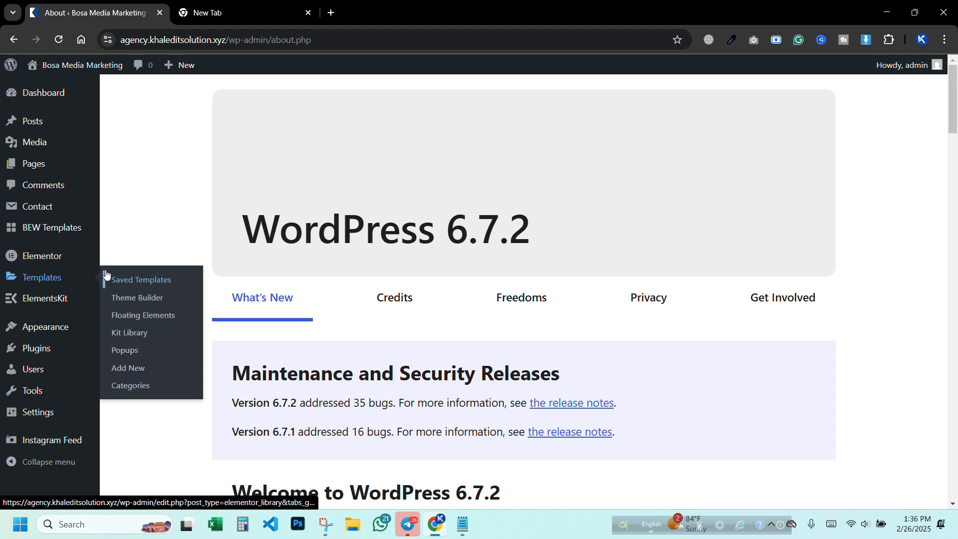
{"action": "mouse_move", "coordinate": [48, 260]}
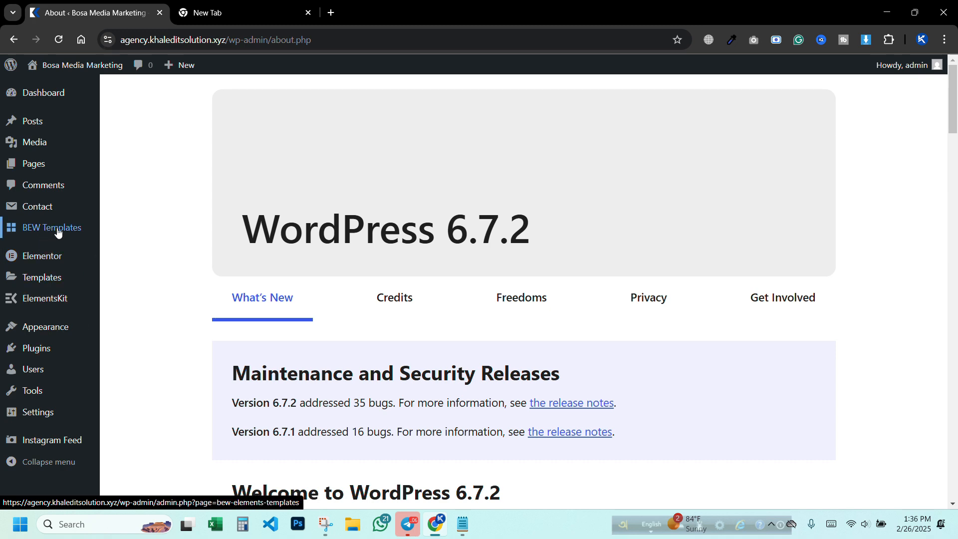
{"action": "scroll", "coordinate": [47, 279], "scroll_direction": "down", "scroll_amount": 4}
{"action": "mouse_move", "coordinate": [34, 409]}
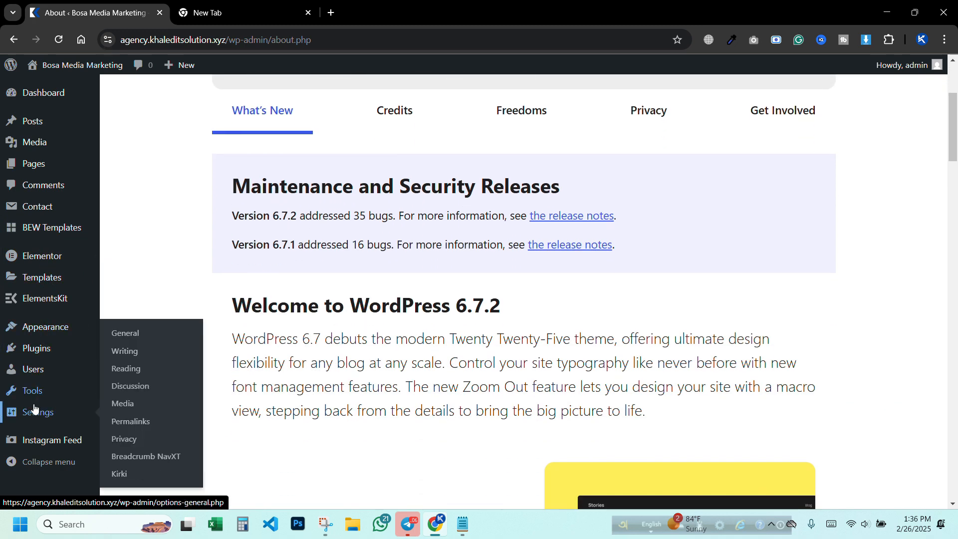
{"action": "scroll", "coordinate": [169, 205], "scroll_direction": "up", "scroll_amount": 4}
Step: Open the live site in a new browser tab and inspect the footer at the end of the homepage
{"action": "right_click", "coordinate": [103, 72]}
{"action": "left_click", "coordinate": [126, 84]}
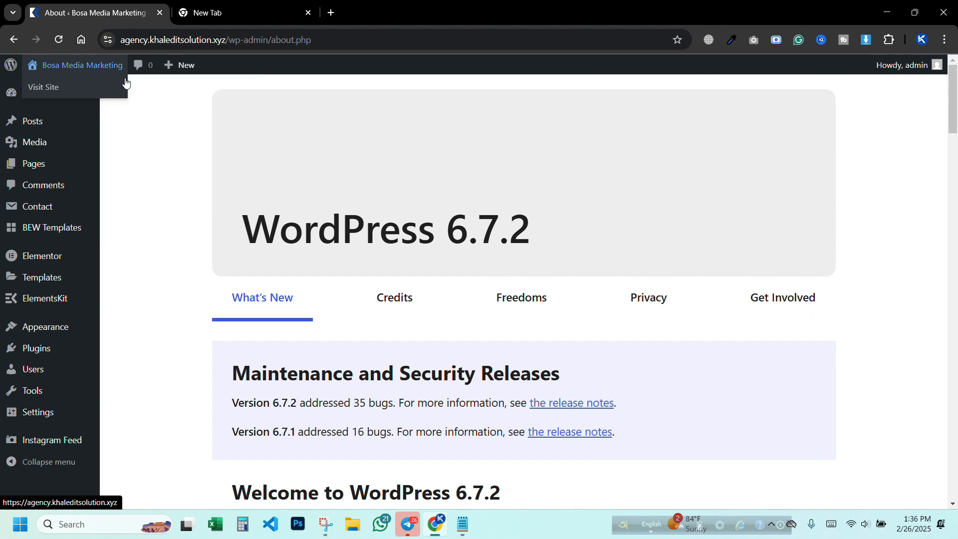
{"action": "left_click", "coordinate": [201, 5]}
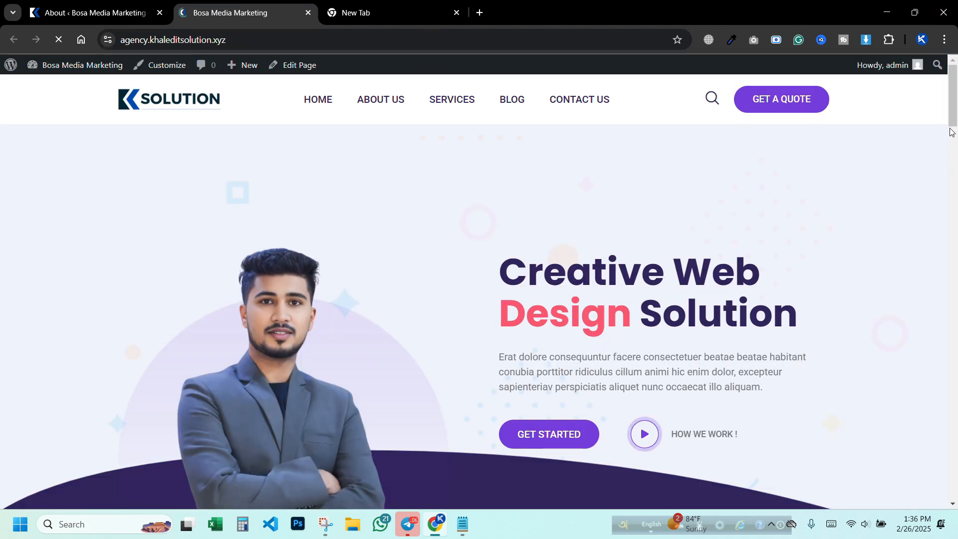
{"action": "left_click_drag", "start_coordinate": [952, 133], "coordinate": [952, 499]}
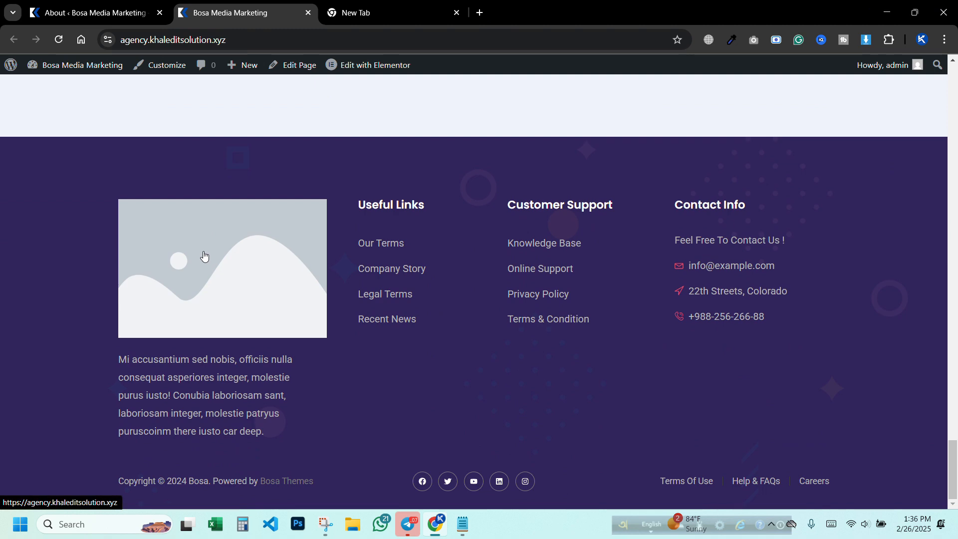
{"action": "scroll", "coordinate": [206, 256], "scroll_direction": "up", "scroll_amount": 6}
{"action": "scroll", "coordinate": [209, 262], "scroll_direction": "down", "scroll_amount": 6}
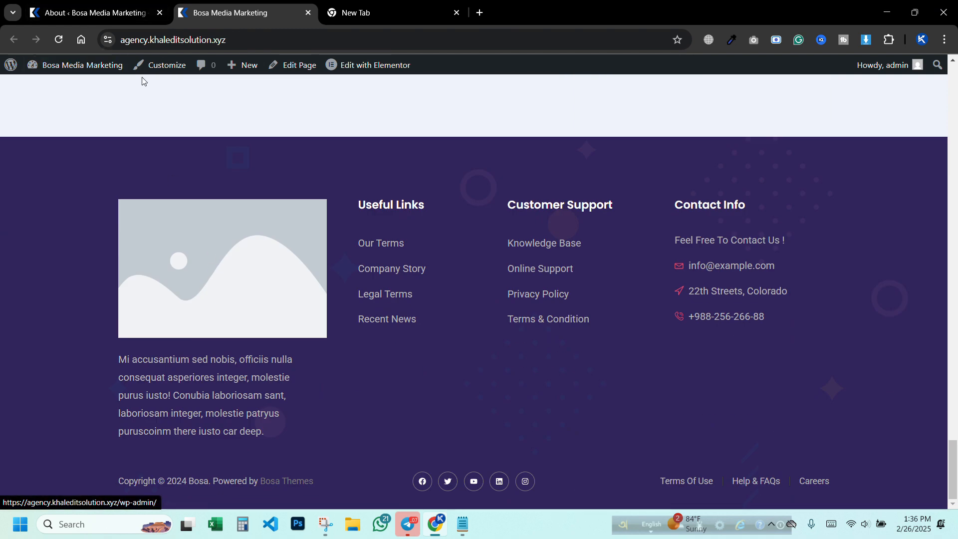
Step: Reopen the Customizer from the live site and open the Footer Widgets settings in the Footer section
{"action": "left_click", "coordinate": [130, 16]}
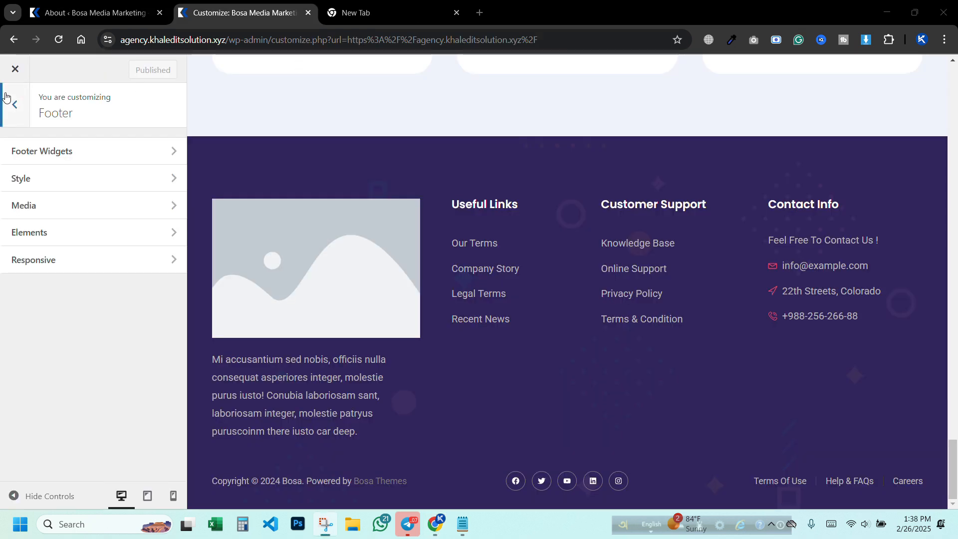
{"action": "left_click", "coordinate": [12, 102]}
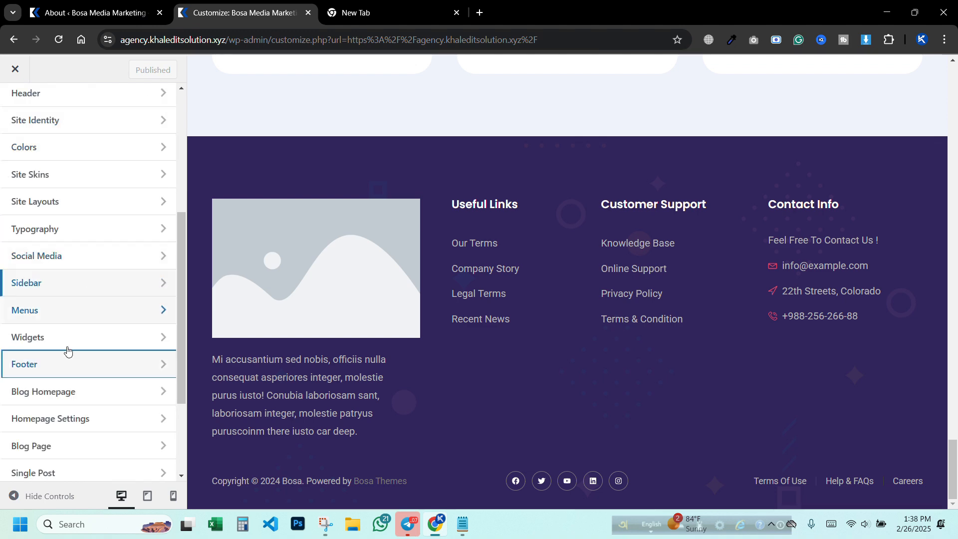
{"action": "left_click", "coordinate": [64, 366]}
{"action": "left_click", "coordinate": [59, 150]}
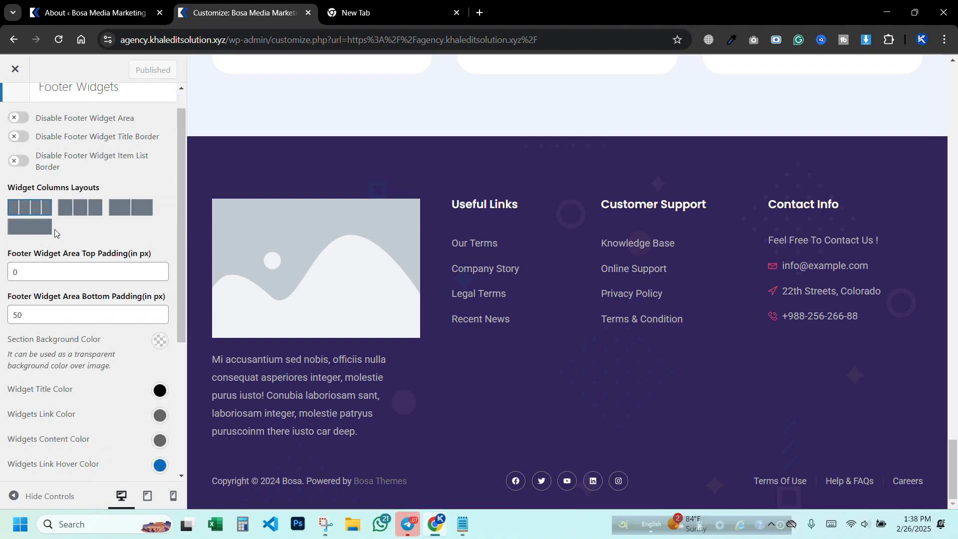
Step: Review the Footer Widgets settings and the footer's Style settings, through to the bottom footer typography, image and footer menu options
{"action": "scroll", "coordinate": [57, 233], "scroll_direction": "down", "scroll_amount": 5}
{"action": "scroll", "coordinate": [57, 233], "scroll_direction": "up", "scroll_amount": 8}
{"action": "left_click", "coordinate": [15, 101]}
{"action": "left_click", "coordinate": [57, 178]}
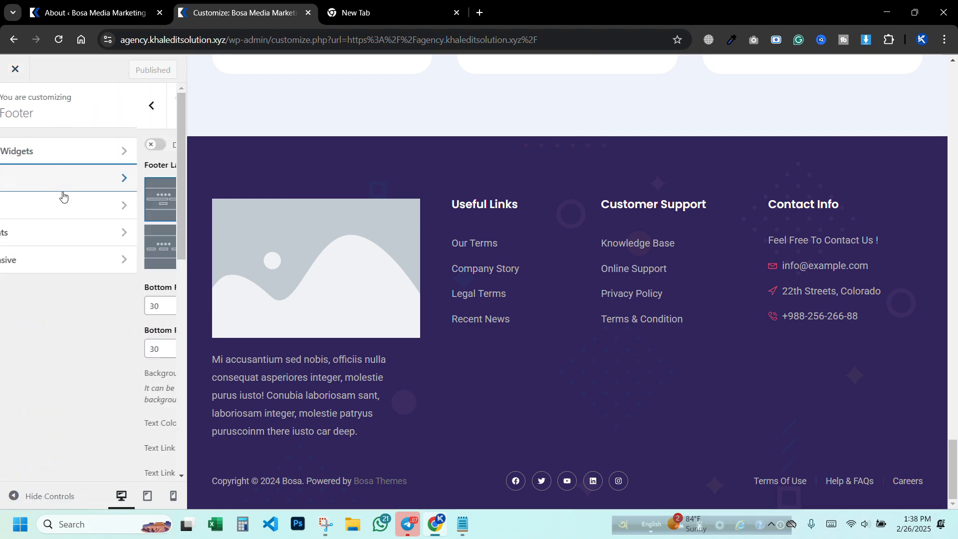
{"action": "scroll", "coordinate": [90, 274], "scroll_direction": "down", "scroll_amount": 8}
{"action": "scroll", "coordinate": [90, 274], "scroll_direction": "up", "scroll_amount": 8}
{"action": "scroll", "coordinate": [91, 277], "scroll_direction": "down", "scroll_amount": 4}
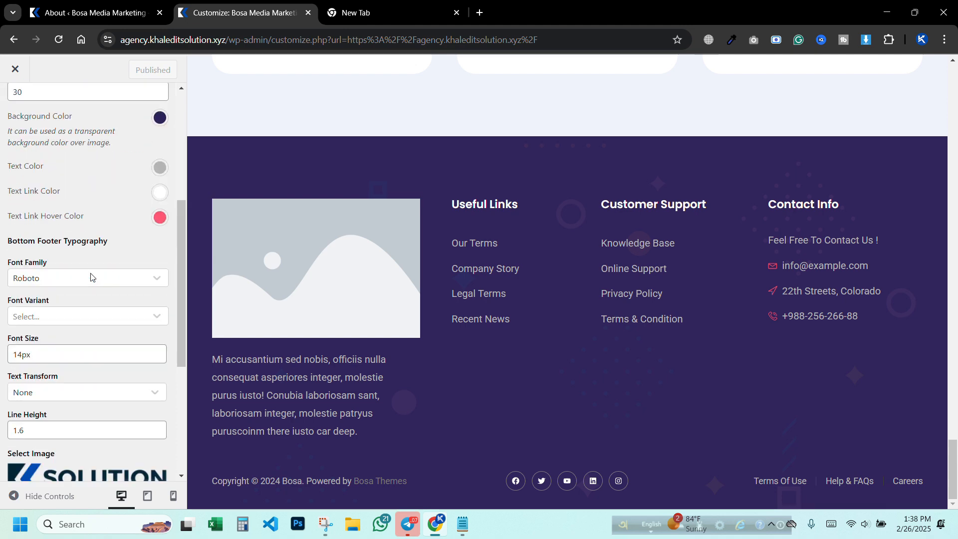
{"action": "scroll", "coordinate": [91, 277], "scroll_direction": "down", "scroll_amount": 5}
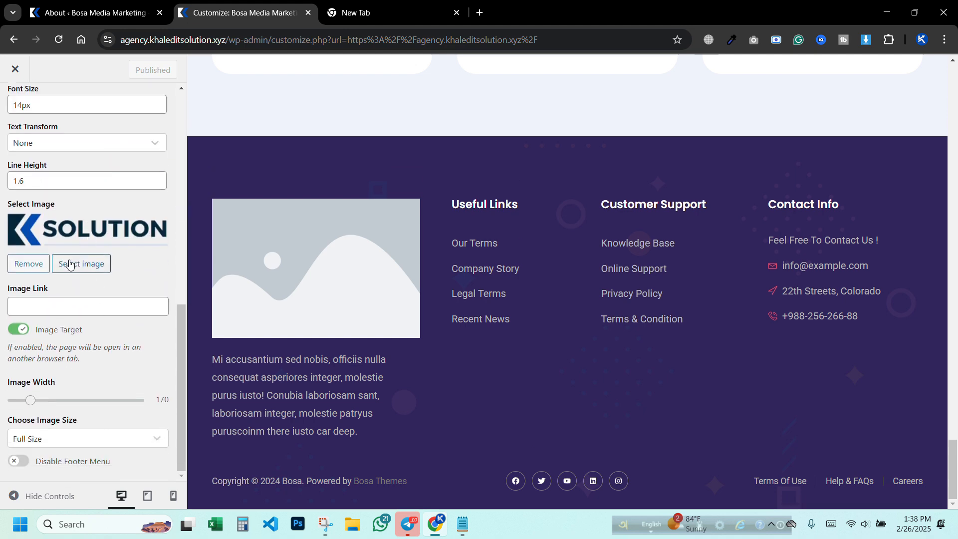
{"action": "scroll", "coordinate": [50, 159], "scroll_direction": "up", "scroll_amount": 8}
{"action": "left_click", "coordinate": [17, 106]}
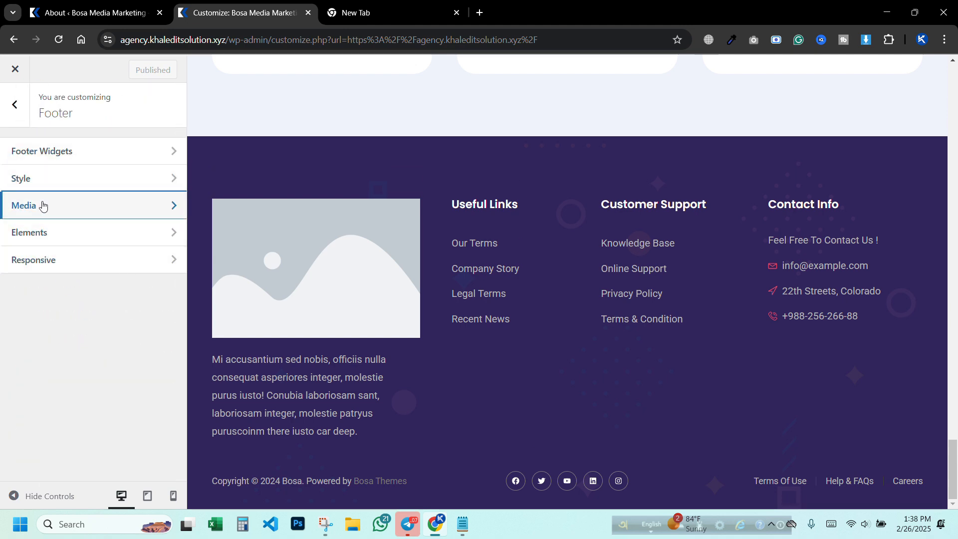
Step: Set the footer's background image to cropped-Black-yellow-modern-letter-K-logo-3.png from the media library and publish the change
{"action": "left_click", "coordinate": [41, 205]}
{"action": "left_click", "coordinate": [37, 213]}
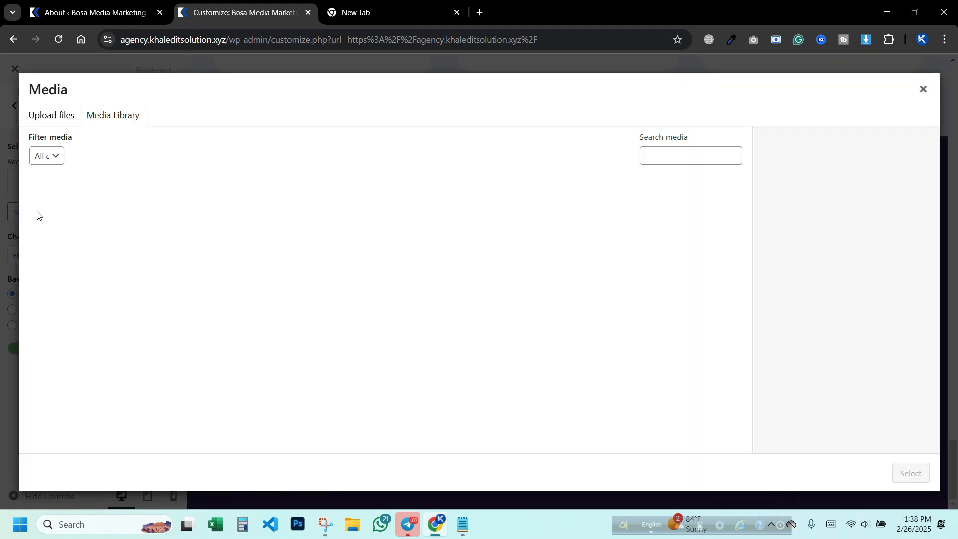
{"action": "left_click", "coordinate": [86, 210]}
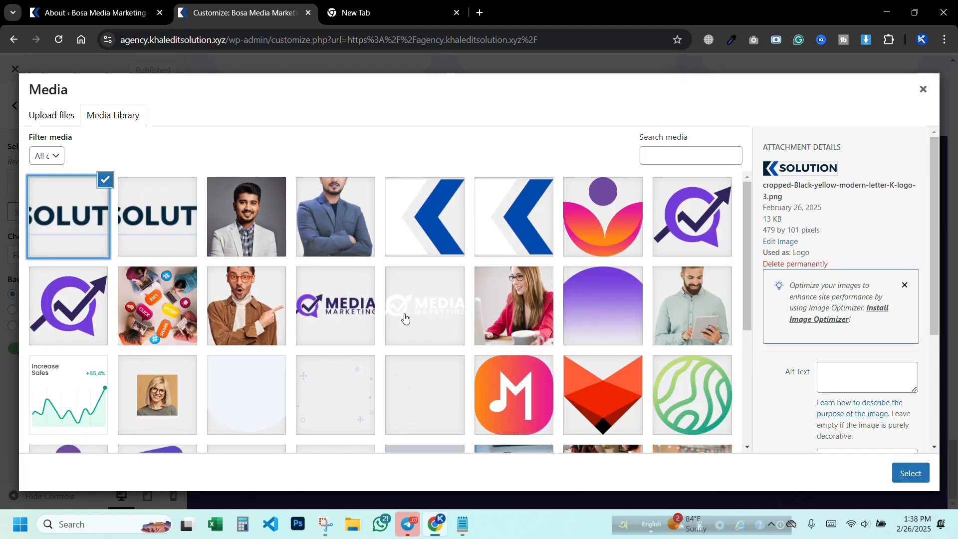
{"action": "left_click", "coordinate": [888, 475]}
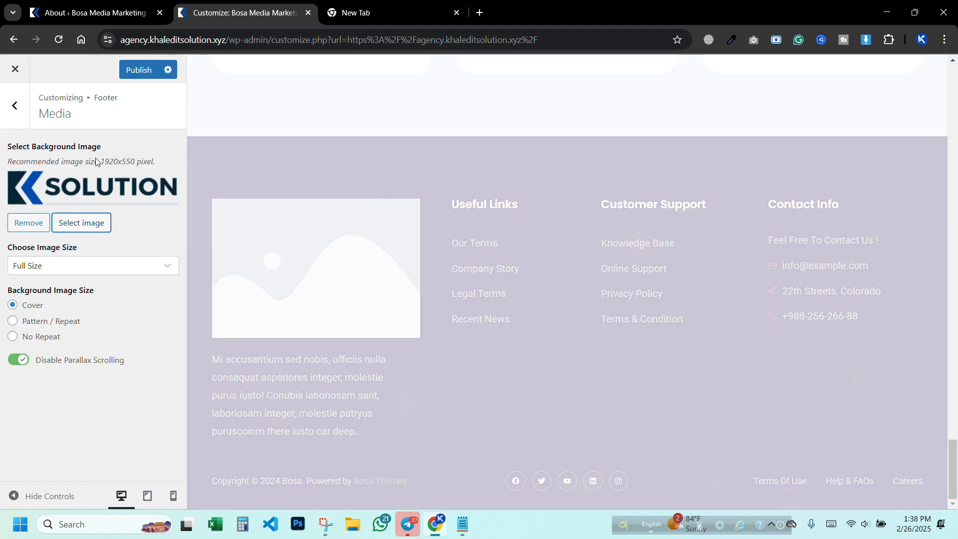
{"action": "left_click", "coordinate": [135, 78]}
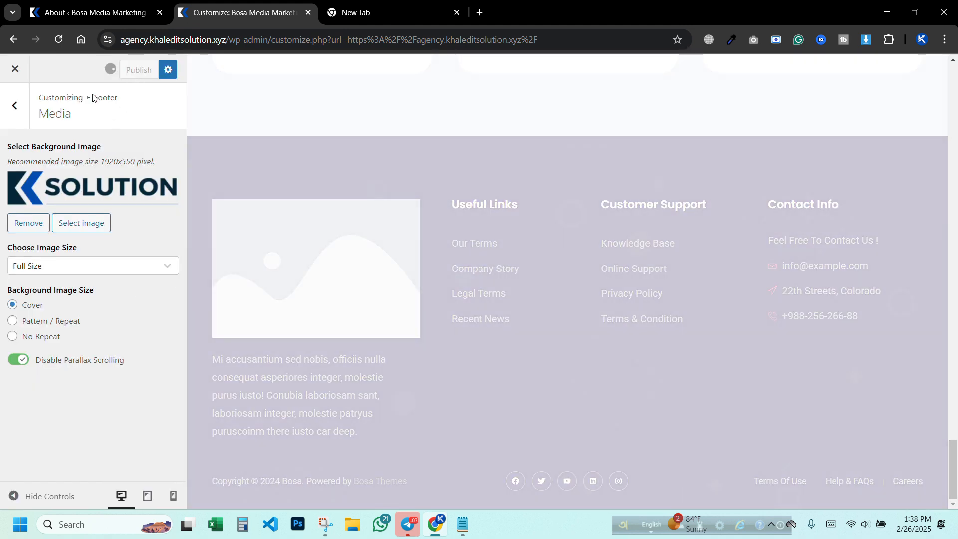
{"action": "left_click", "coordinate": [24, 117]}
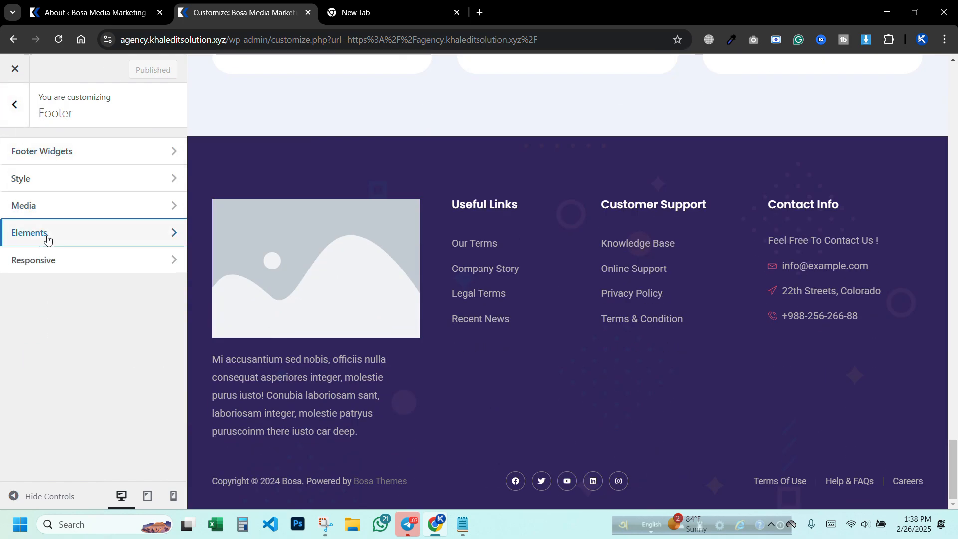
Step: Look through the footer's Elements and Responsive settings and the Customizer's main section list, and close the Customizer
{"action": "left_click", "coordinate": [48, 239]}
{"action": "left_click", "coordinate": [29, 122]}
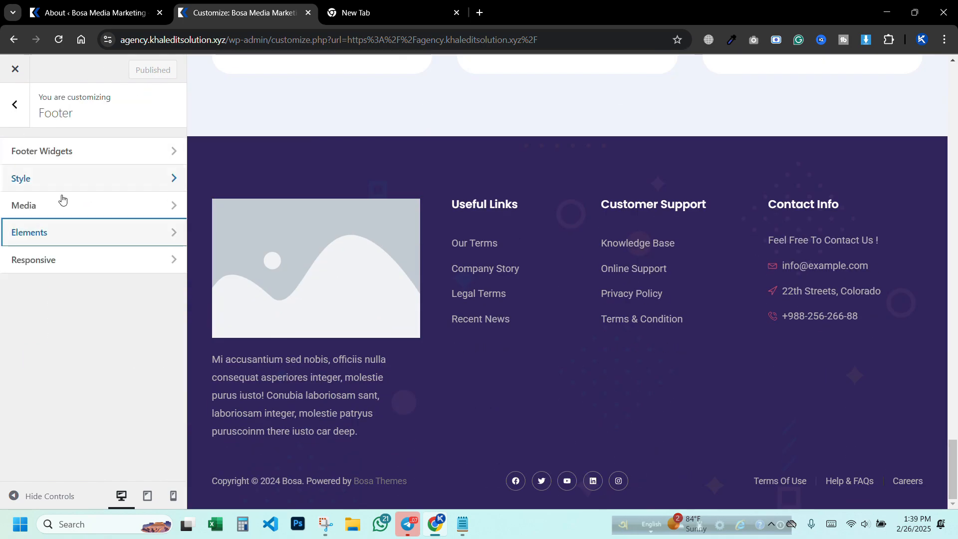
{"action": "left_click", "coordinate": [92, 271]}
{"action": "left_click", "coordinate": [14, 116]}
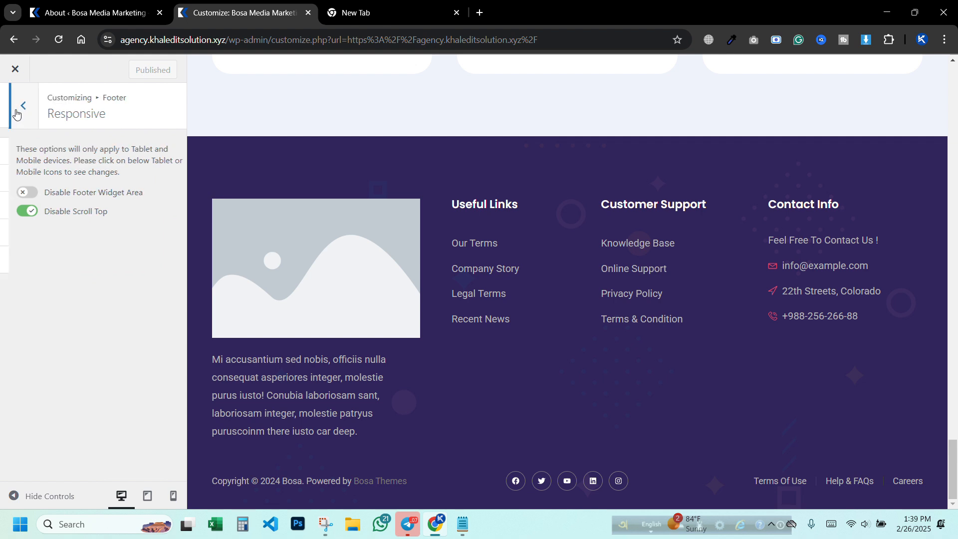
{"action": "left_click", "coordinate": [16, 114]}
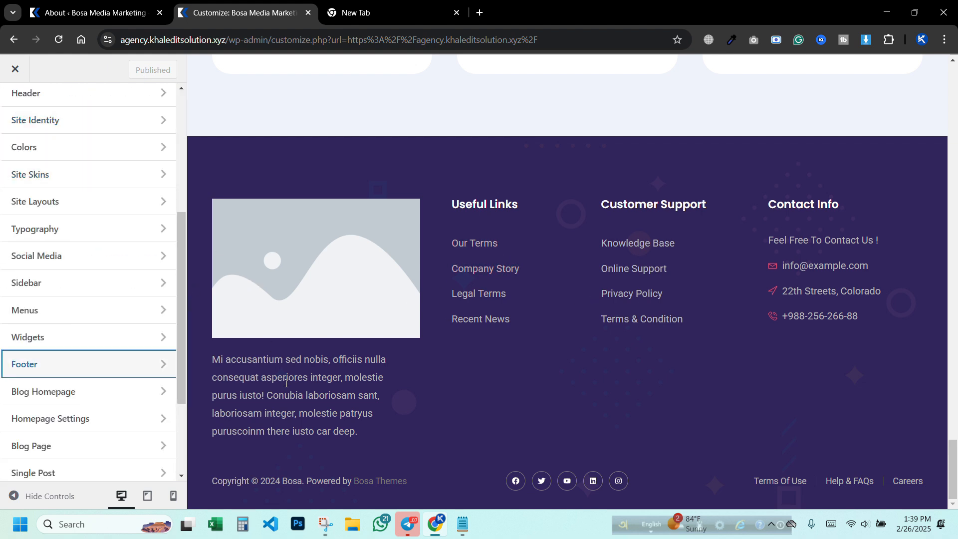
{"action": "scroll", "coordinate": [90, 345], "scroll_direction": "down", "scroll_amount": 3}
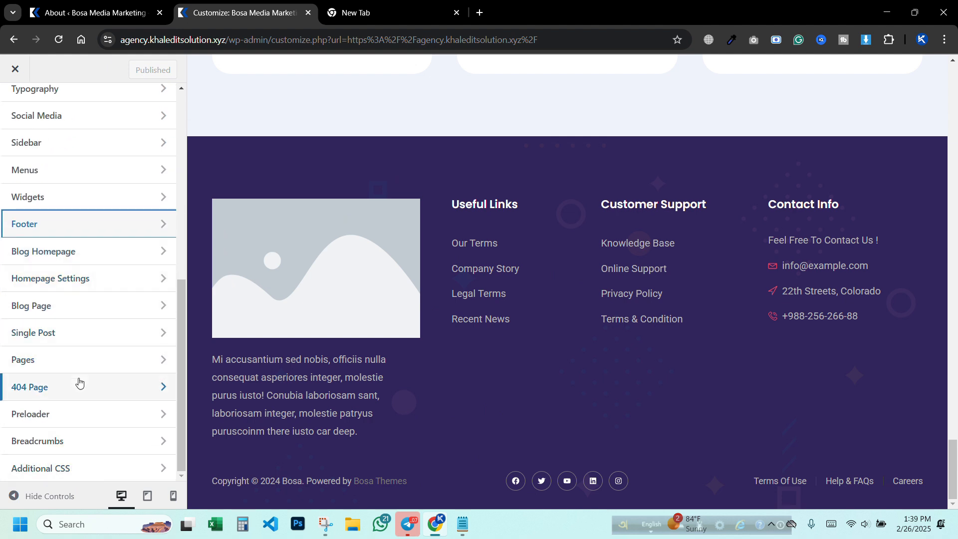
{"action": "scroll", "coordinate": [82, 382], "scroll_direction": "up", "scroll_amount": 8}
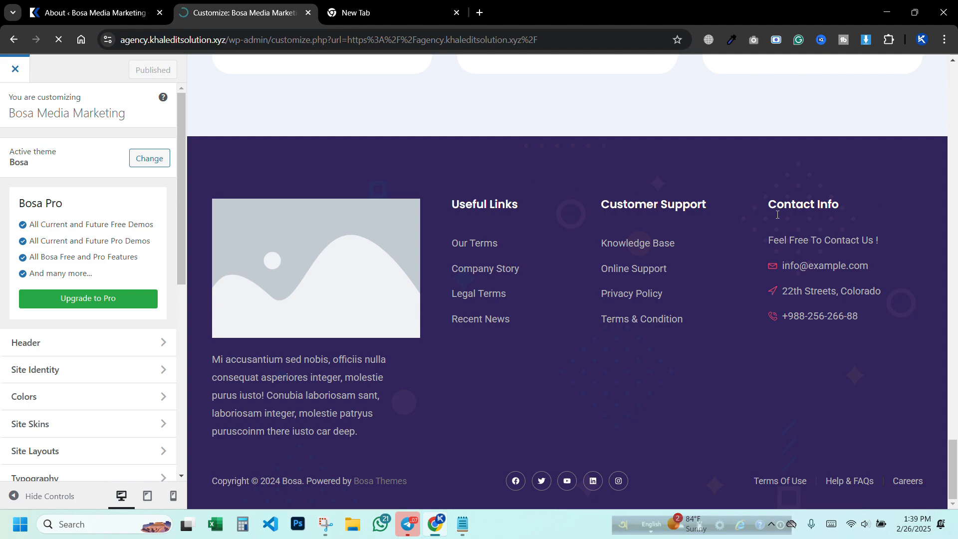
Step: Inspect the live homepage down to its footer and return to the page header
{"action": "scroll", "coordinate": [929, 225], "scroll_direction": "down", "scroll_amount": 5}
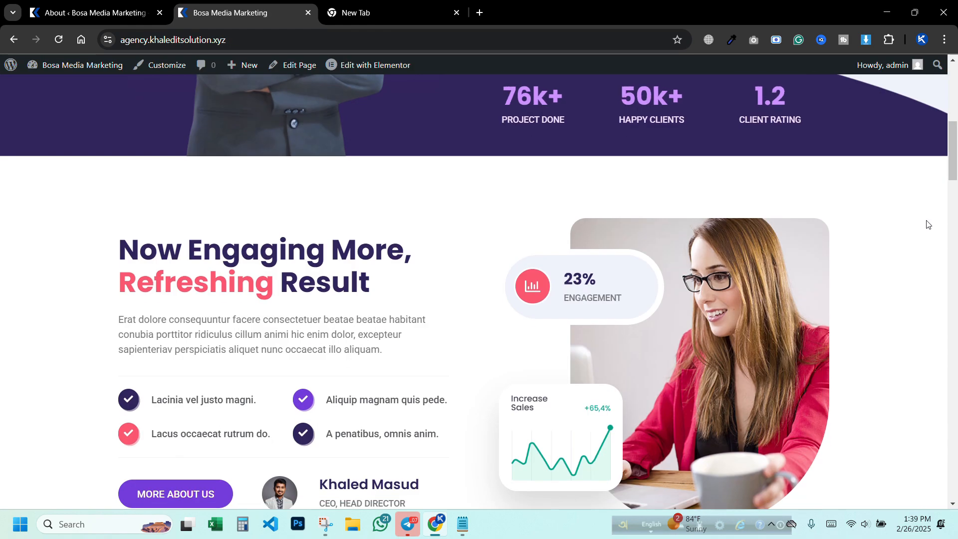
{"action": "scroll", "coordinate": [929, 225], "scroll_direction": "down", "scroll_amount": 15}
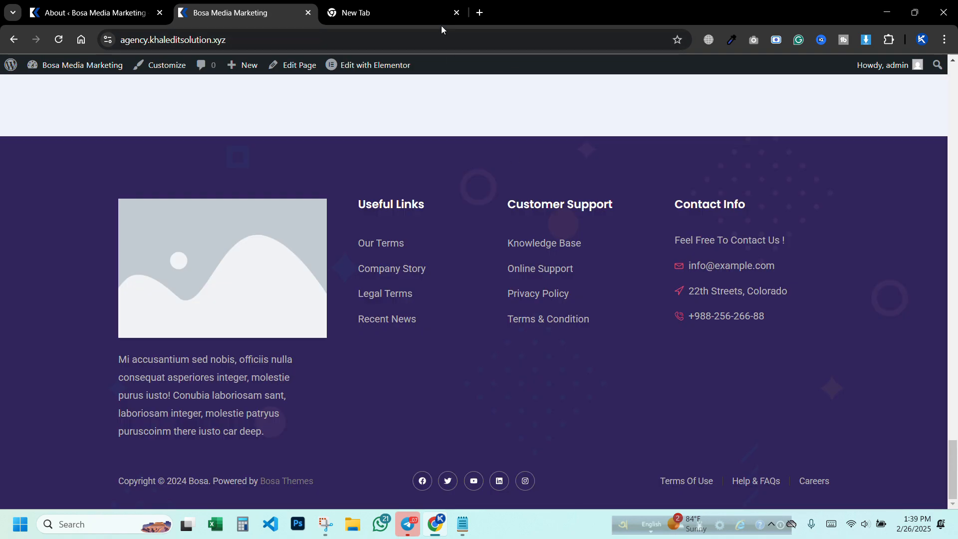
{"action": "scroll", "coordinate": [404, 144], "scroll_direction": "up", "scroll_amount": 15}
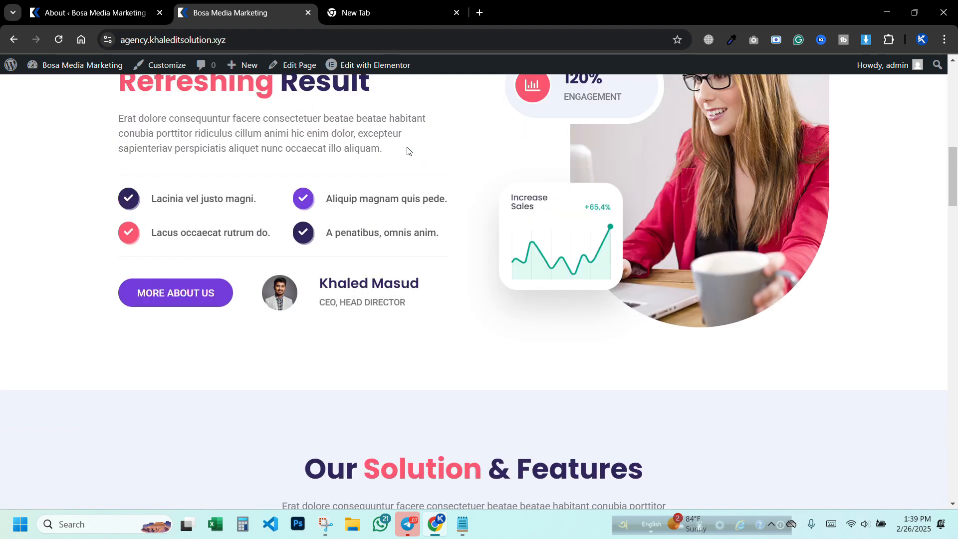
{"action": "scroll", "coordinate": [407, 151], "scroll_direction": "up", "scroll_amount": 10}
Step: View the service cards on the live Services page and go back to the homepage's hero section
{"action": "left_click", "coordinate": [442, 100]}
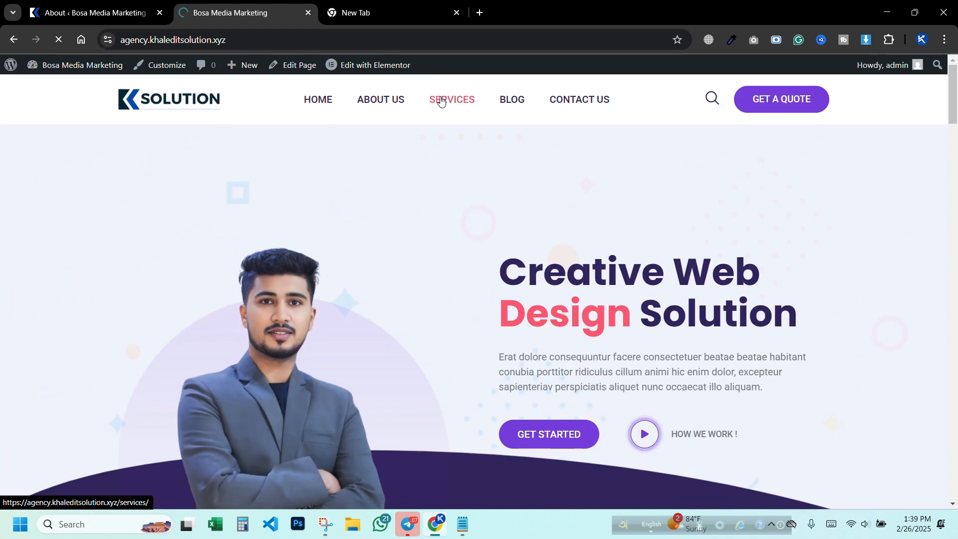
{"action": "scroll", "coordinate": [417, 105], "scroll_direction": "down", "scroll_amount": 6}
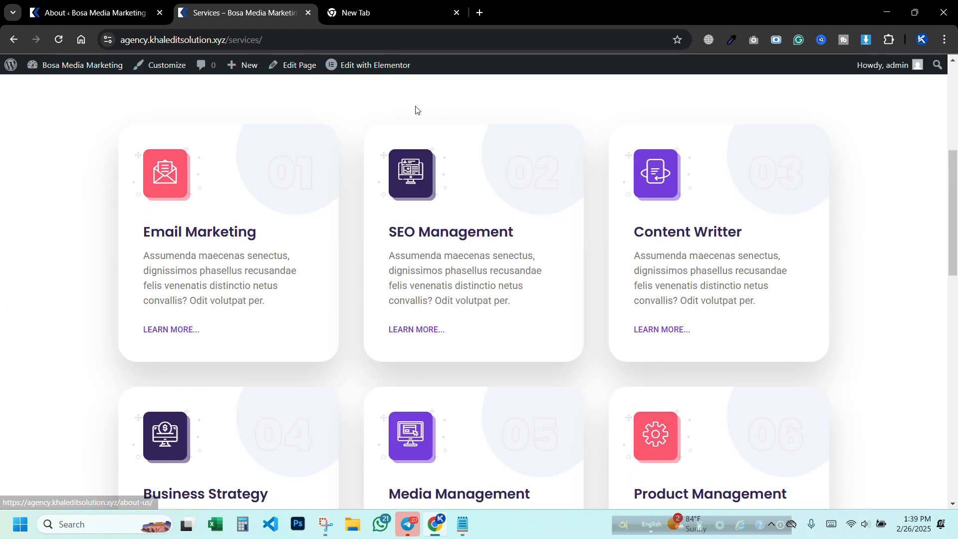
{"action": "scroll", "coordinate": [415, 107], "scroll_direction": "up", "scroll_amount": 6}
{"action": "left_click", "coordinate": [318, 99]}
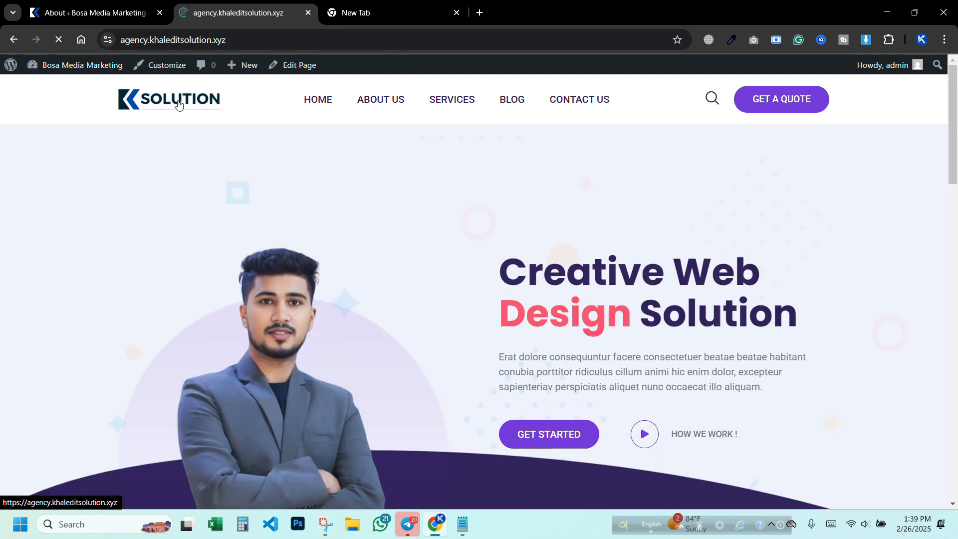
{"action": "scroll", "coordinate": [368, 301], "scroll_direction": "down", "scroll_amount": 3}
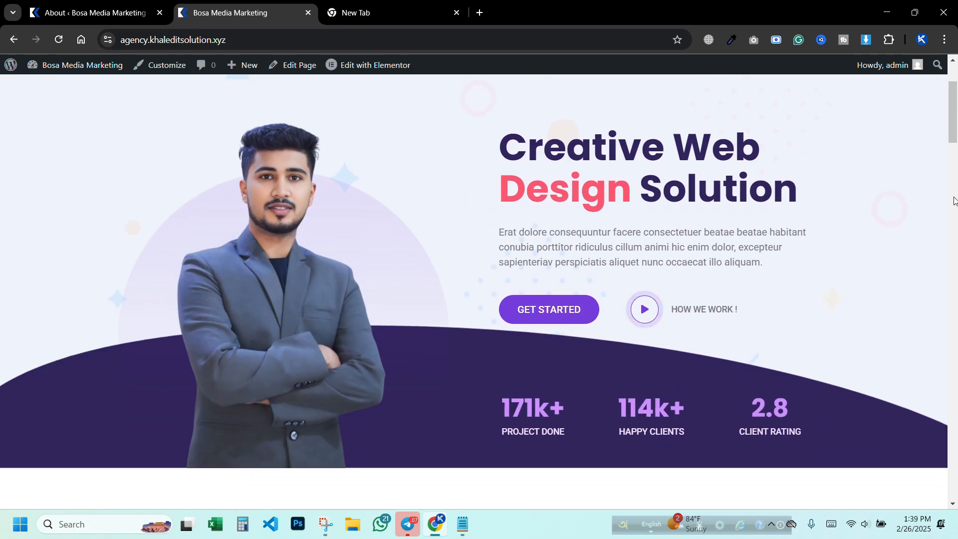
{"action": "left_click_drag", "start_coordinate": [957, 137], "coordinate": [957, 131]}
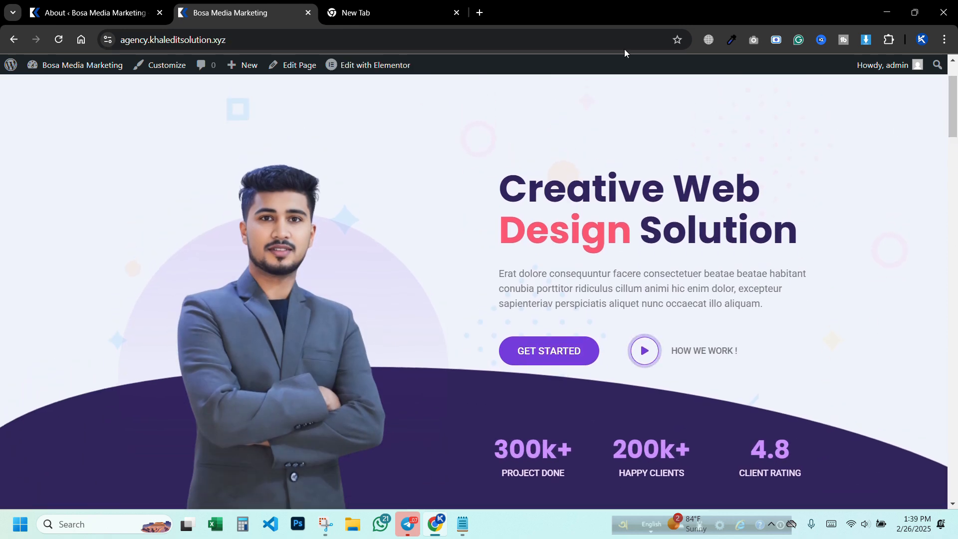